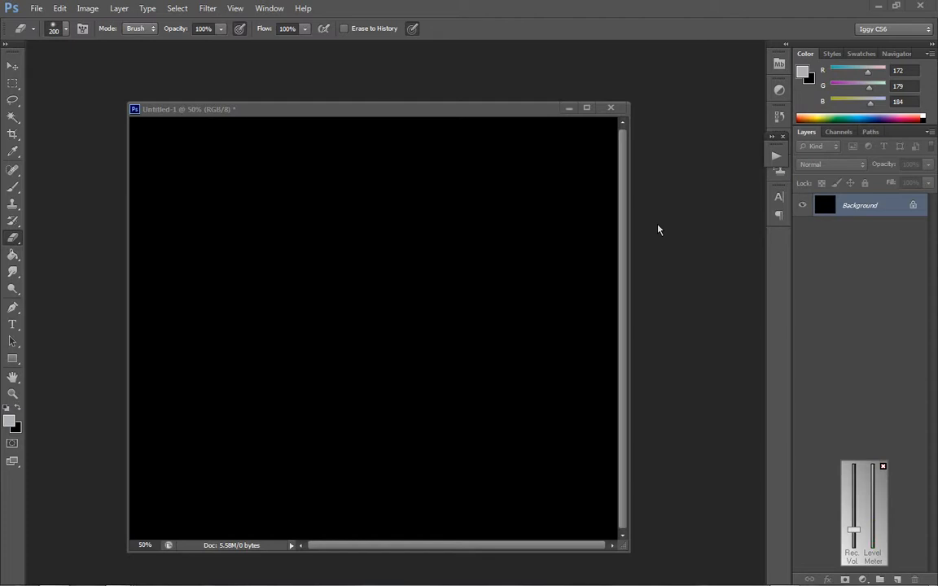
pyautogui.click(882, 467)
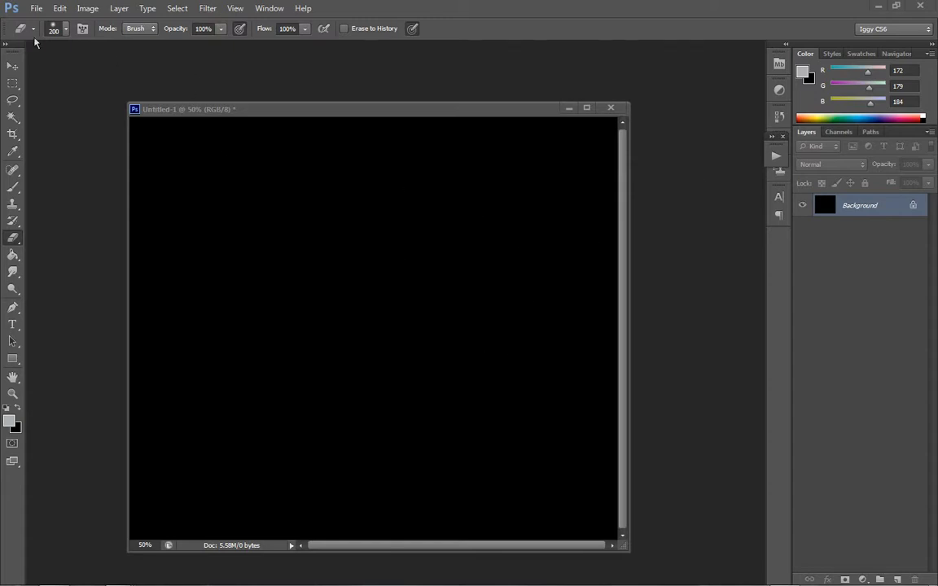
pyautogui.click(35, 9)
pyautogui.click(36, 10)
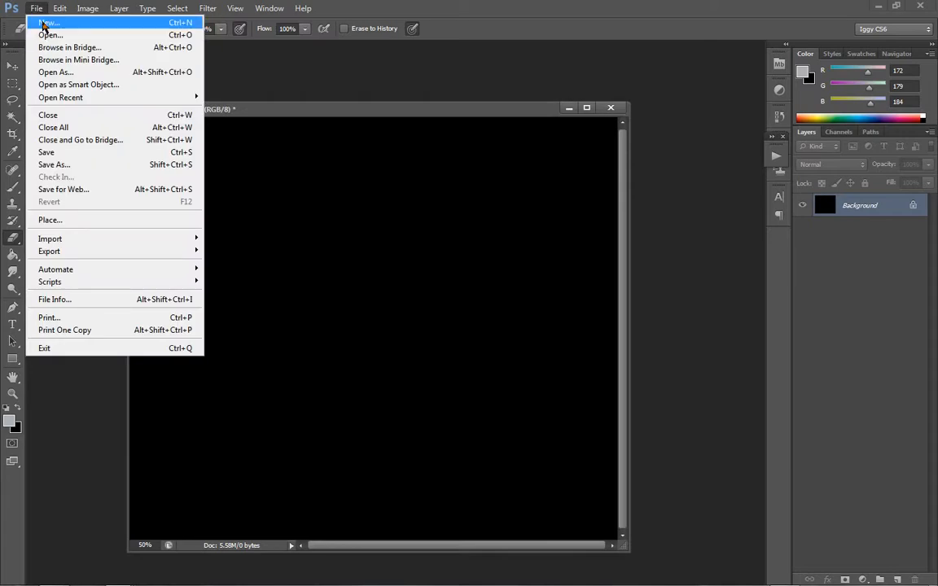
pyautogui.click(45, 23)
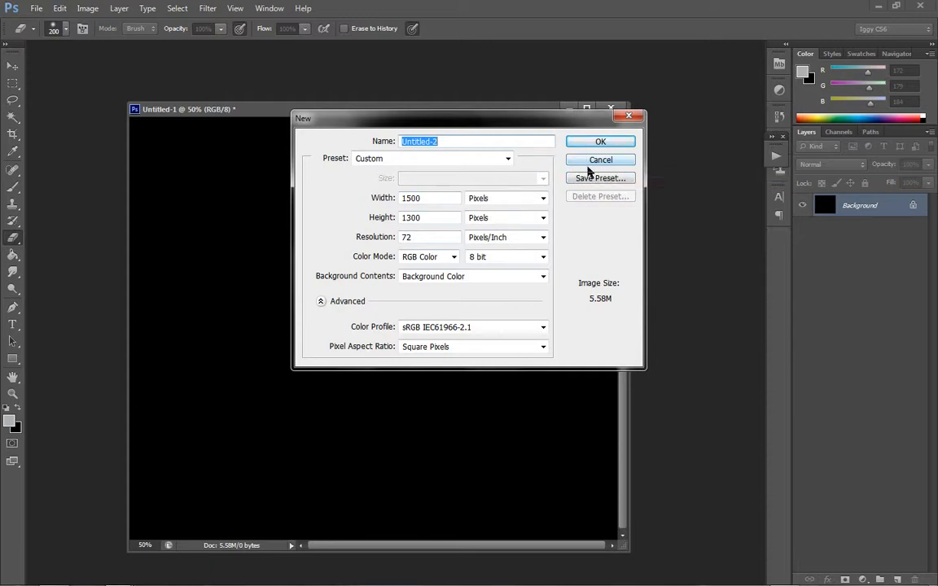
pyautogui.click(603, 170)
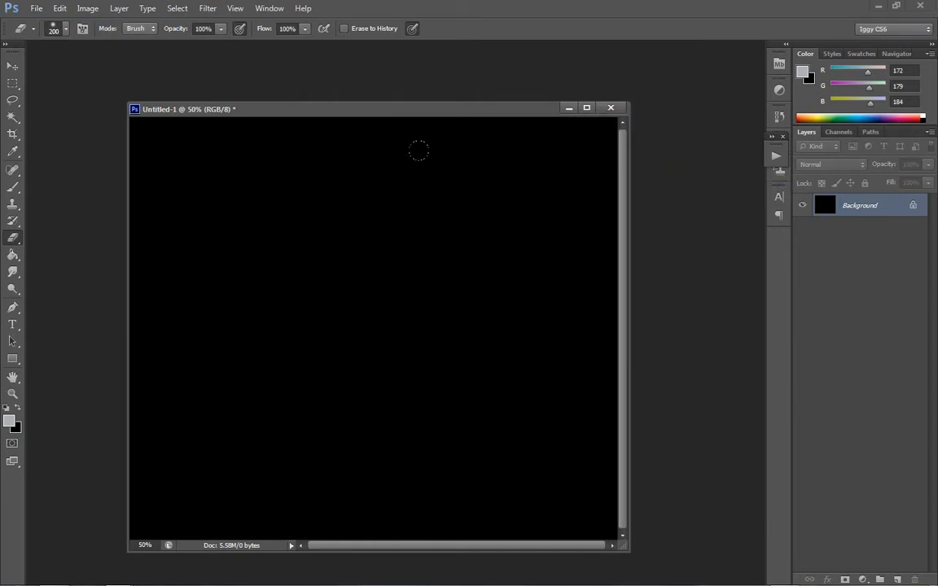
# - Create a new layer named Layer 1 above the Background and activate the Brush tool
pyautogui.click(123, 10)
pyautogui.moveTo(122, 23)
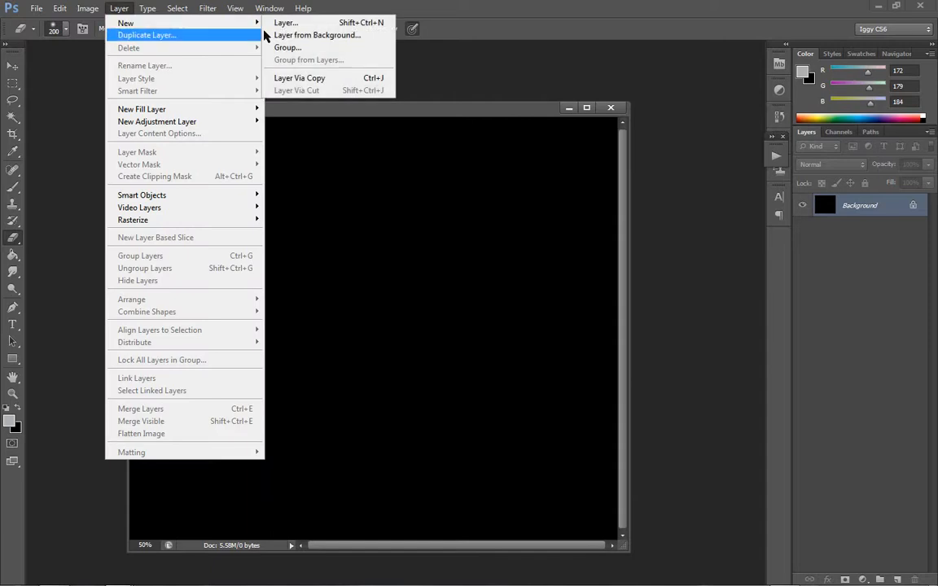
pyautogui.click(293, 27)
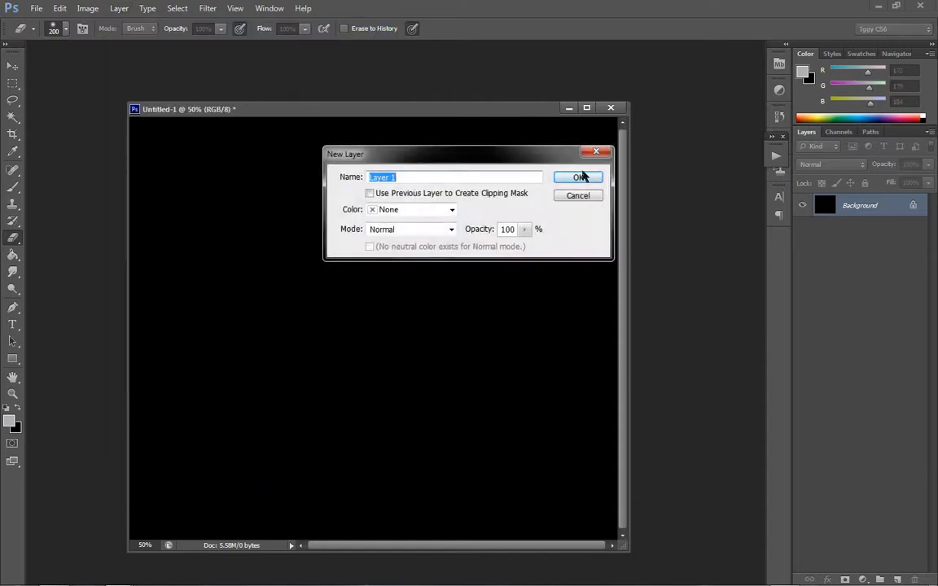
pyautogui.click(579, 177)
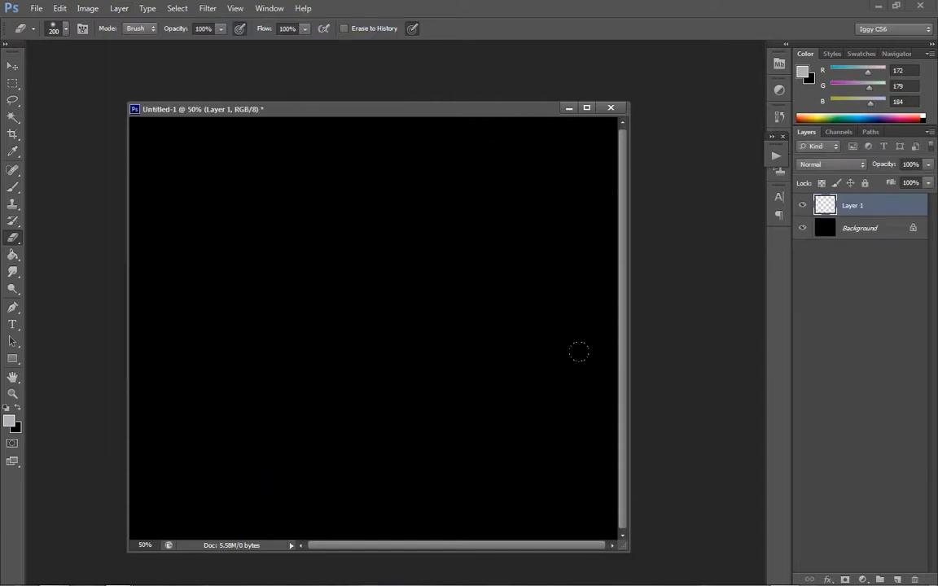
pyautogui.click(13, 187)
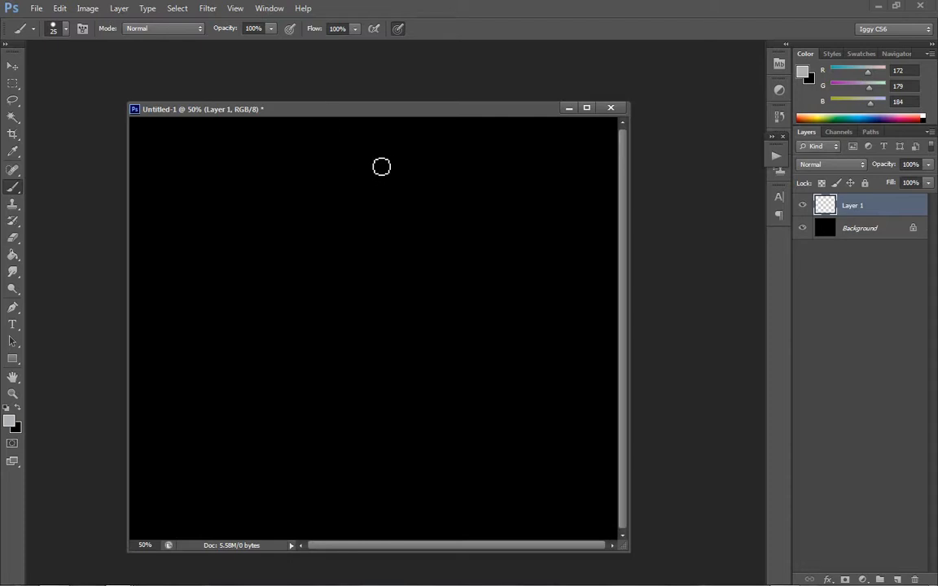
pyautogui.moveTo(367, 149)
pyautogui.mouseDown()
pyautogui.moveTo(366, 472)
pyautogui.moveTo(363, 462)
pyautogui.mouseUp()
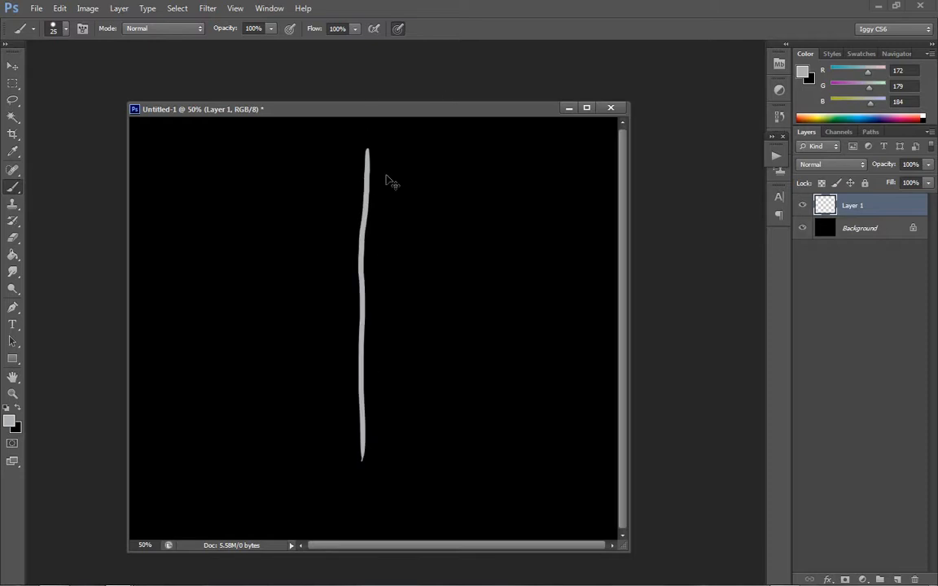
pyautogui.hotkey('ctrl', 'z')
pyautogui.moveTo(373, 156); pyautogui.dragTo(378, 471)
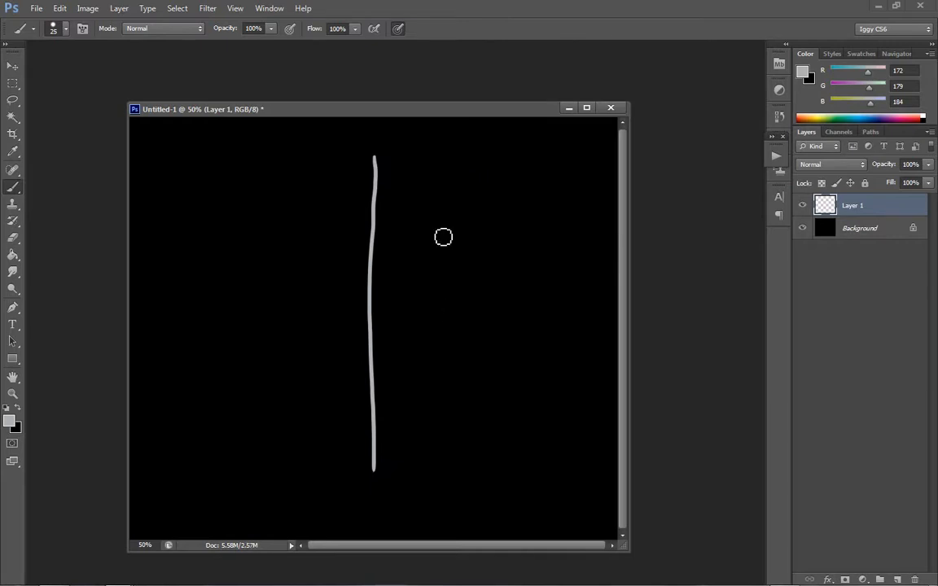
pyautogui.hotkey('ctrl', 'z')
# - Paint a thin gray vertical line down the middle of the canvas and taper both of its ends with the Smudge tool
pyautogui.moveTo(377, 160); pyautogui.dragTo(370, 480)
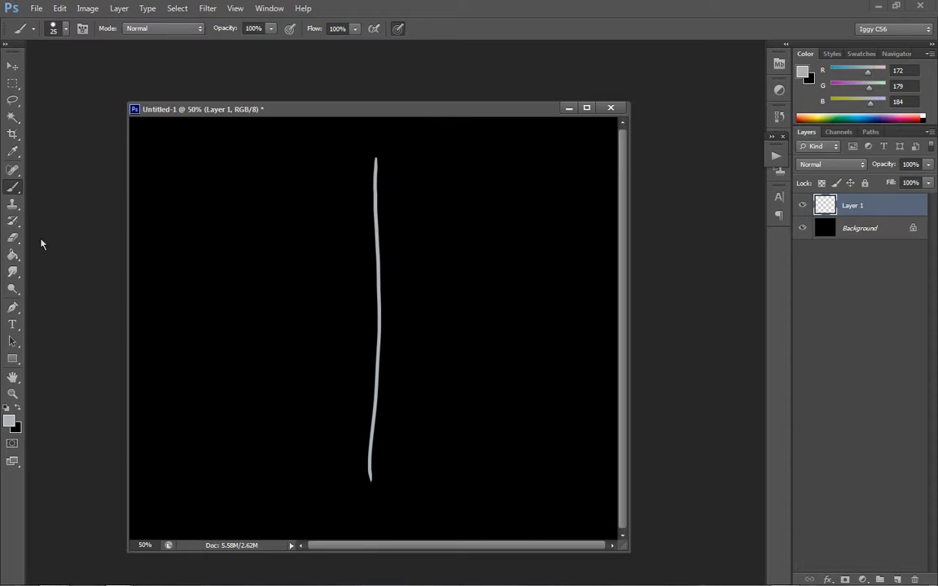
pyautogui.click(14, 273)
pyautogui.rightClick(14, 273)
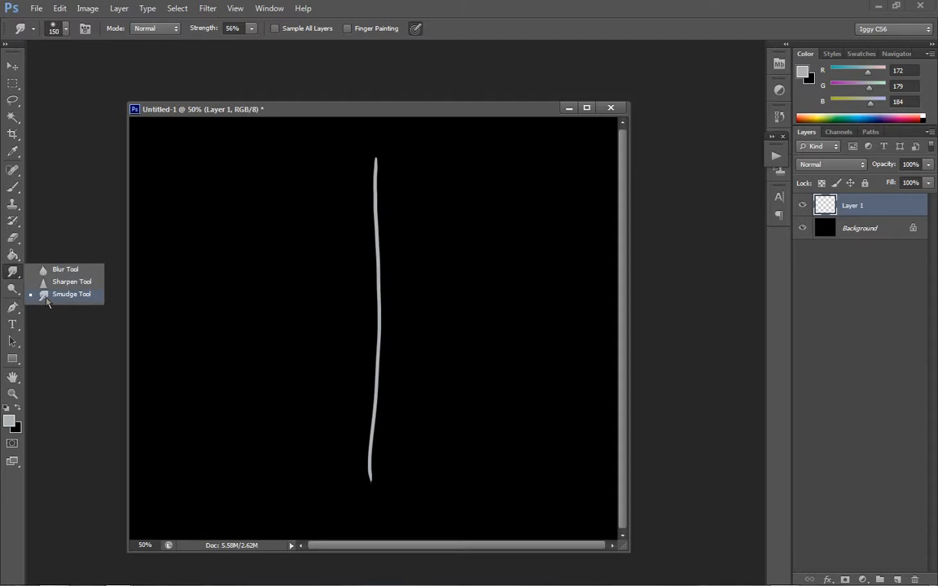
pyautogui.click(47, 298)
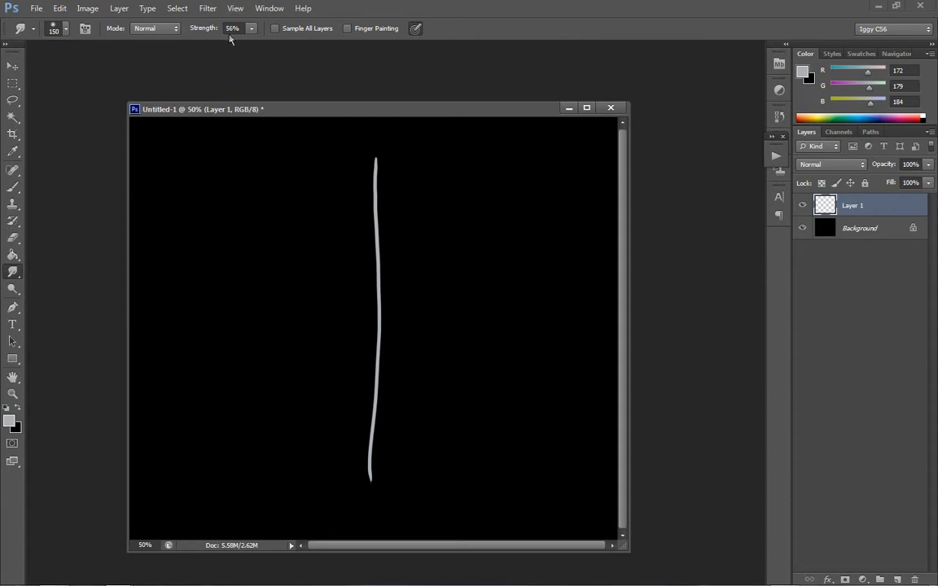
pyautogui.moveTo(367, 143); pyautogui.dragTo(367, 132)
pyautogui.moveTo(362, 476); pyautogui.dragTo(362, 498)
pyautogui.moveTo(366, 144); pyautogui.dragTo(366, 134)
# - Apply a Bevel & Emboss layer style to Layer 1 with a depth of 276%
pyautogui.rightClick(876, 210)
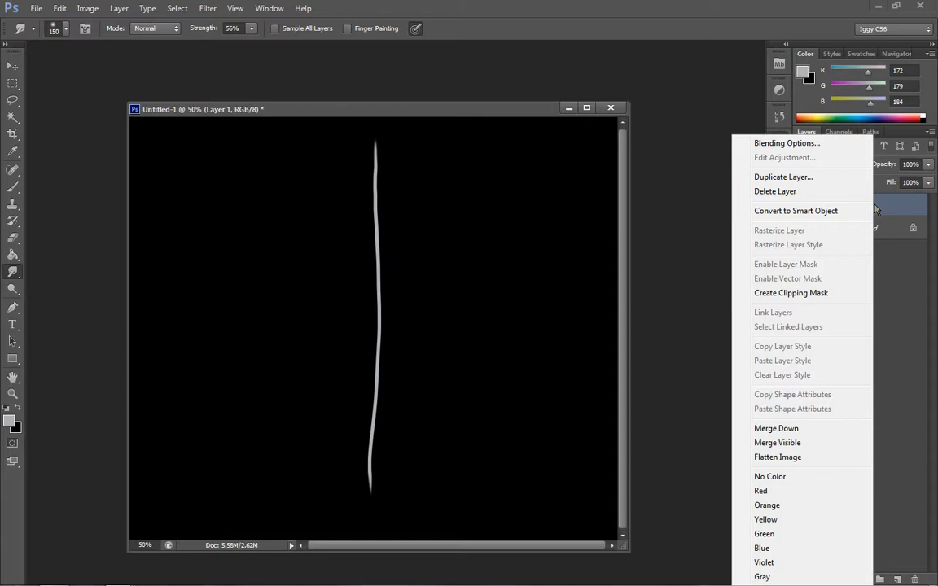
pyautogui.click(890, 208)
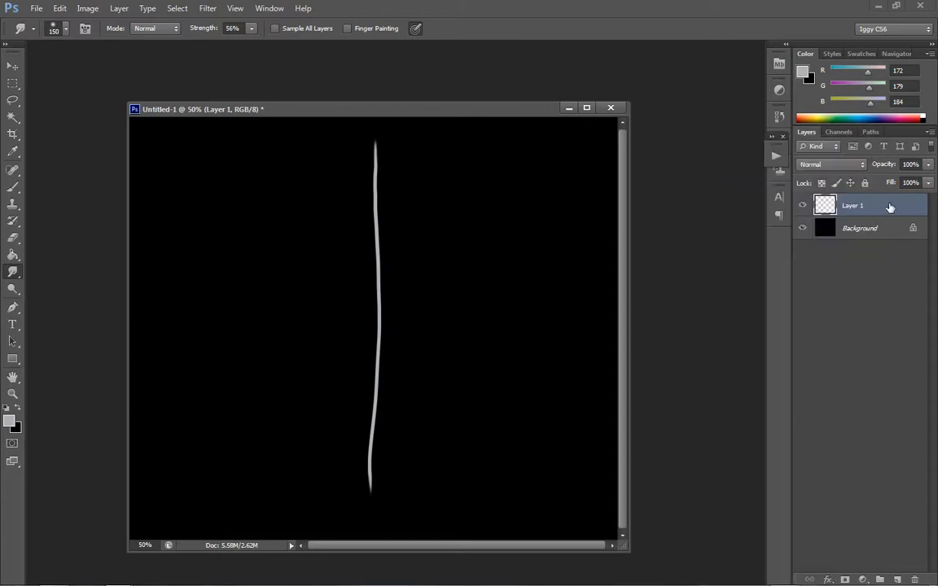
pyautogui.rightClick(890, 208)
pyautogui.click(774, 145)
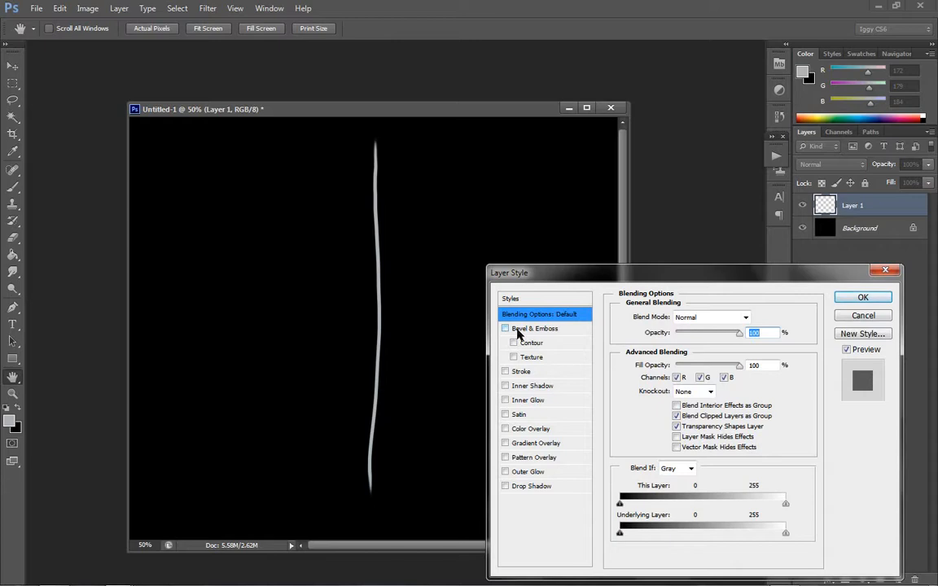
pyautogui.click(518, 331)
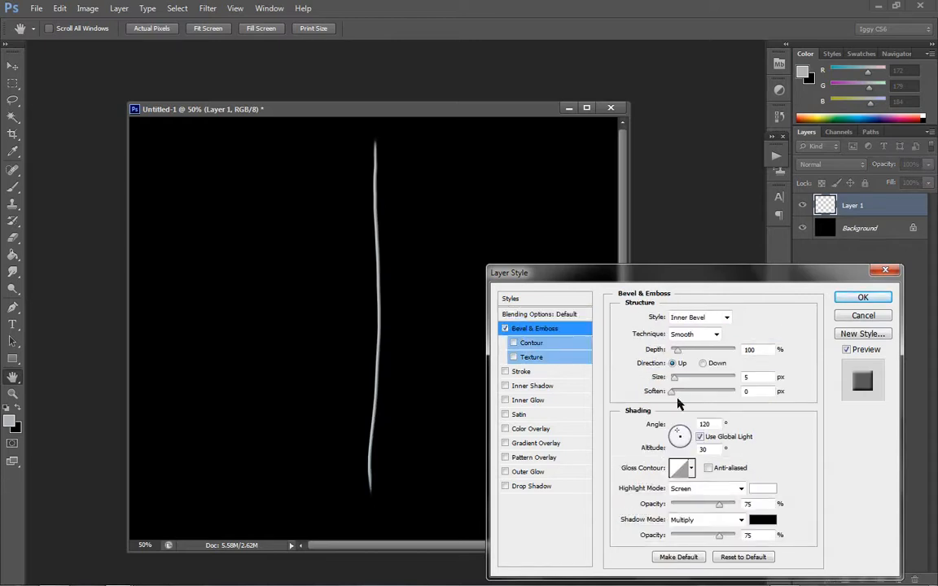
pyautogui.click(686, 352)
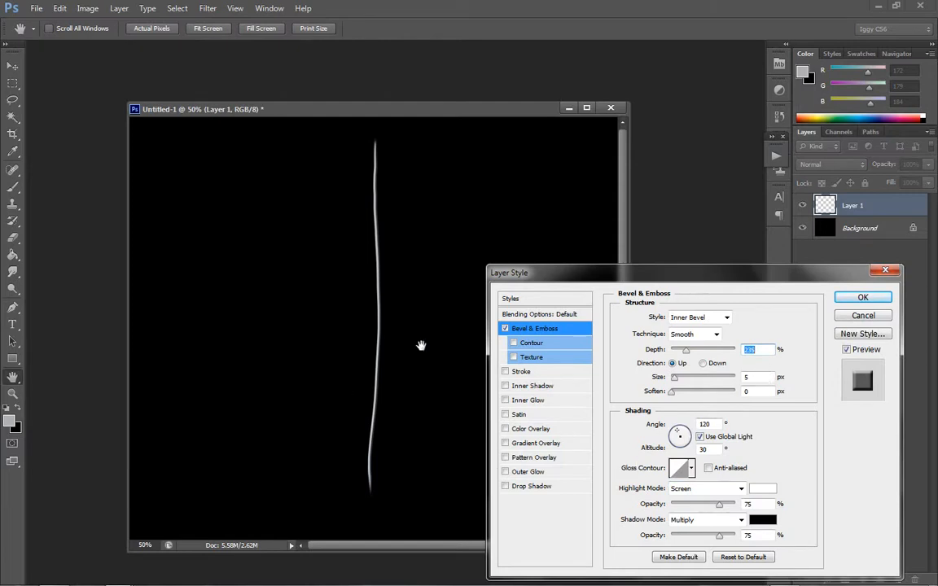
pyautogui.moveTo(686, 349)
pyautogui.mouseDown()
pyautogui.moveTo(706, 351)
pyautogui.moveTo(668, 355)
pyautogui.moveTo(688, 351)
pyautogui.mouseUp()
pyautogui.click(865, 302)
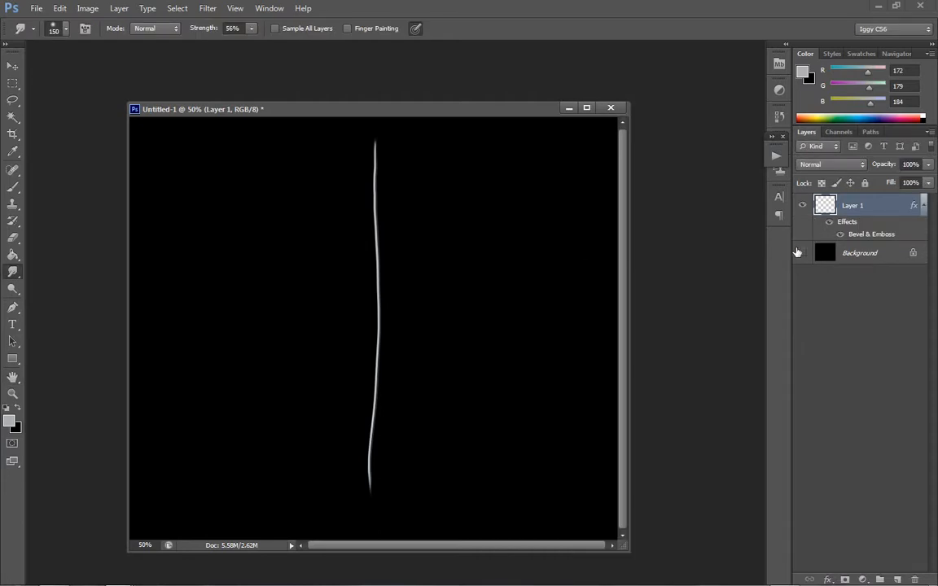
# - Hide the Background layer and toggle the Bevel & Emboss effect off and on to compare the line's look
pyautogui.click(801, 252)
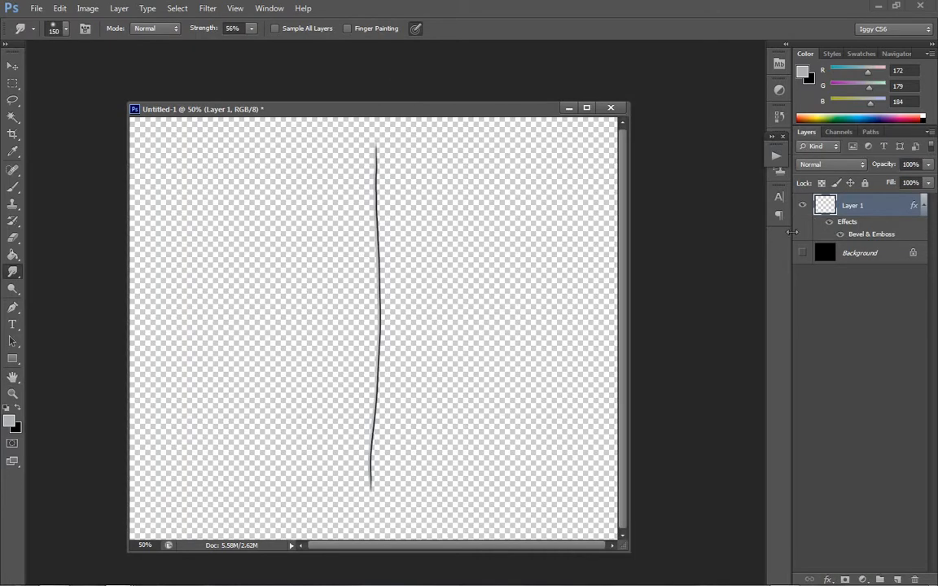
pyautogui.click(840, 234)
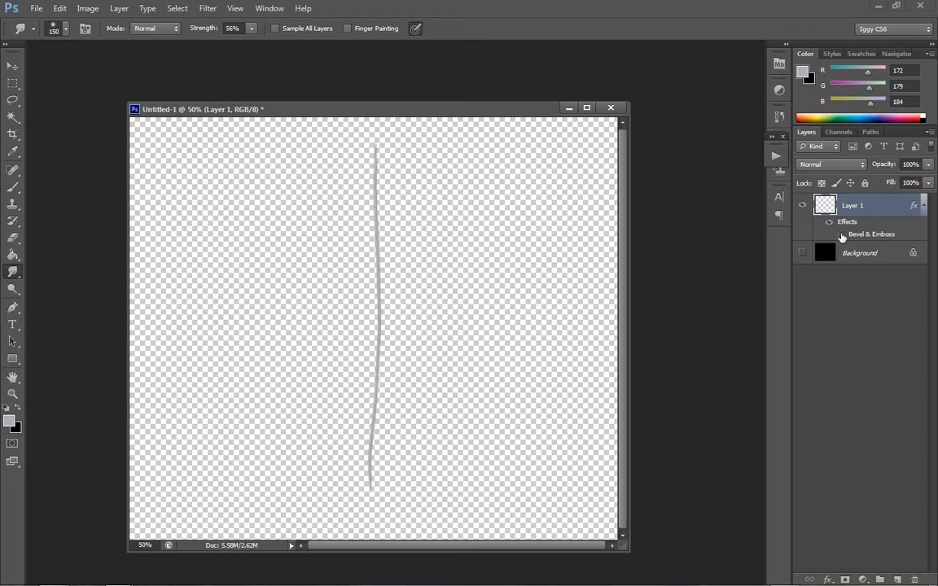
pyautogui.click(840, 234)
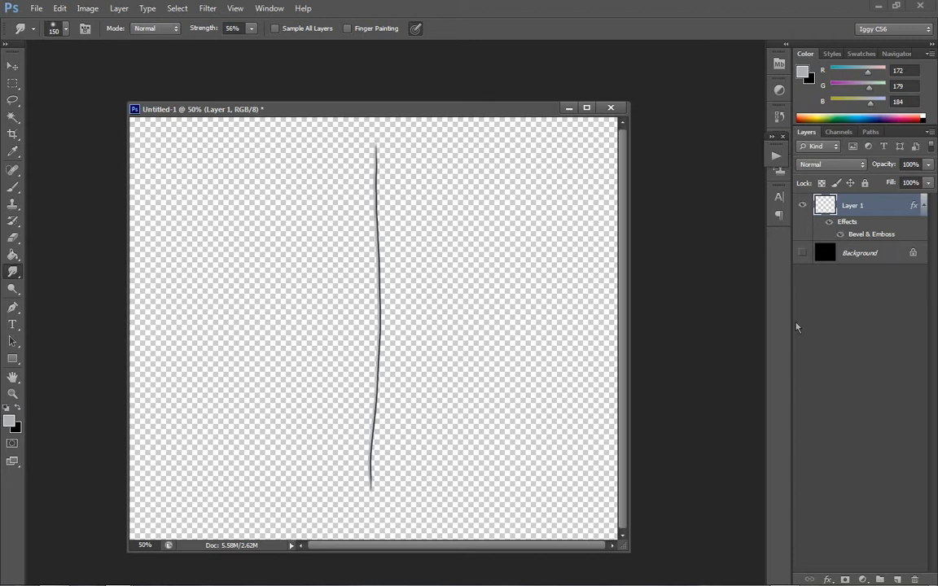
# - Set Layer 1's Bevel & Emboss to 174% depth, 100% highlight opacity and 43% shadow opacity
pyautogui.doubleClick(876, 236)
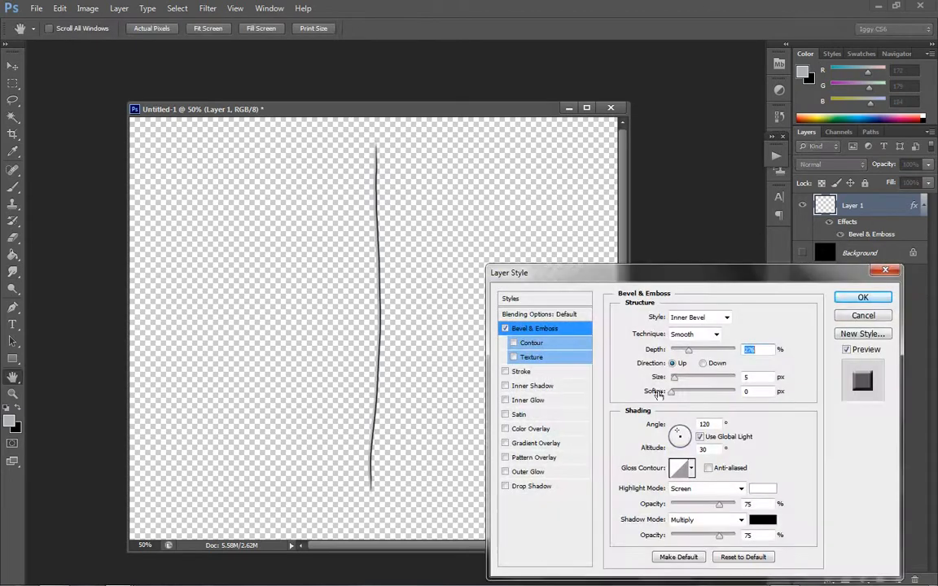
pyautogui.moveTo(686, 351); pyautogui.dragTo(682, 351)
pyautogui.moveTo(718, 535); pyautogui.dragTo(697, 537)
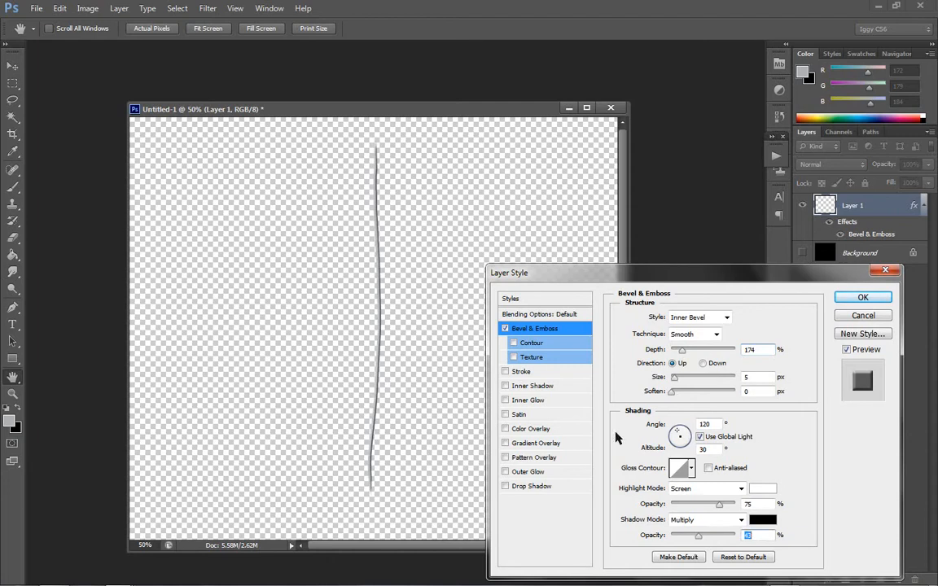
pyautogui.moveTo(719, 506); pyautogui.dragTo(773, 518)
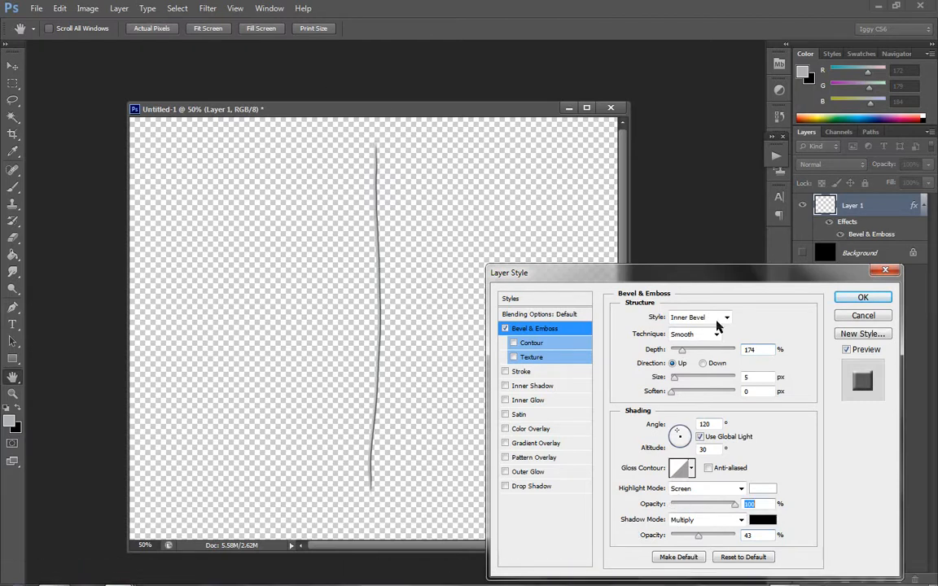
pyautogui.click(862, 297)
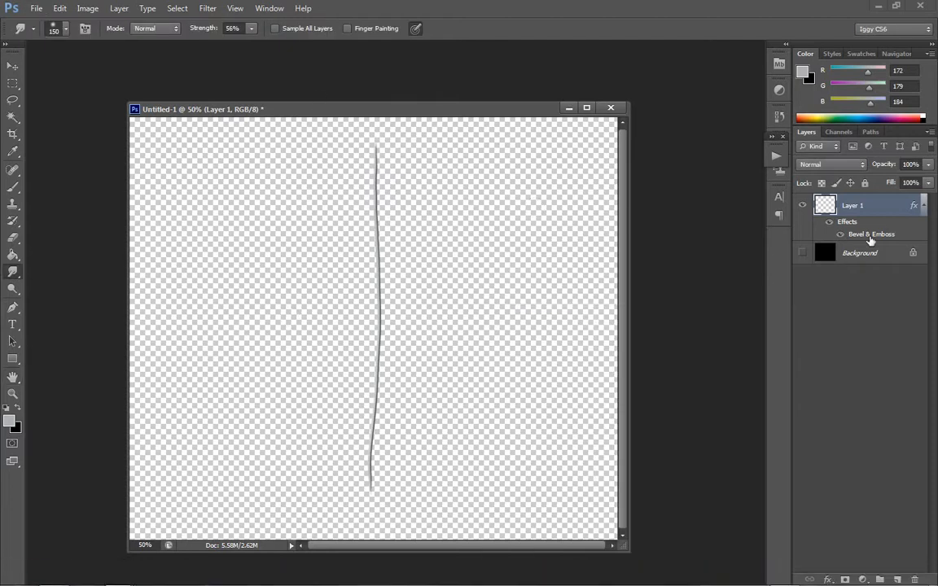
# - Set the bevel's lighting to an angle of about 120° and an altitude of 48°, and show the Background layer again
pyautogui.doubleClick(869, 236)
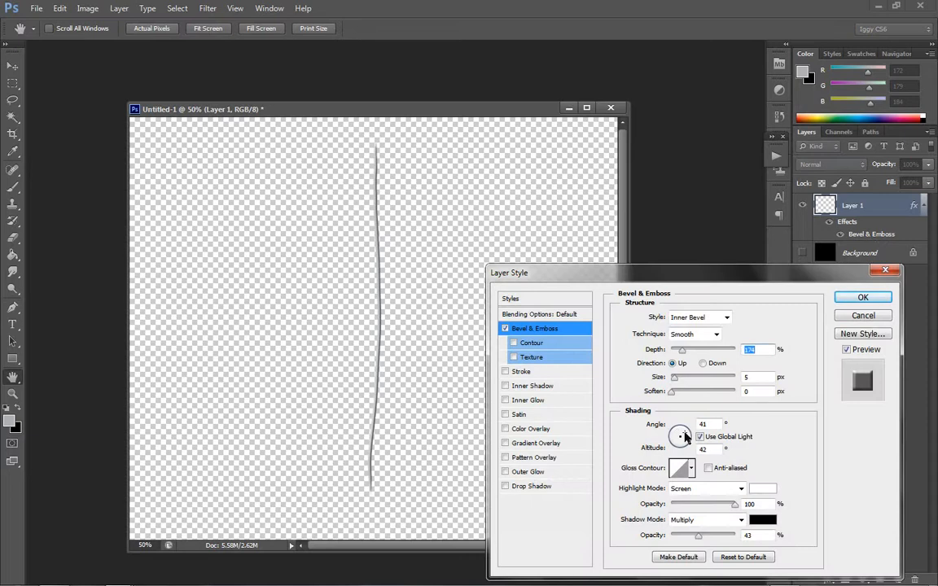
pyautogui.click(685, 433)
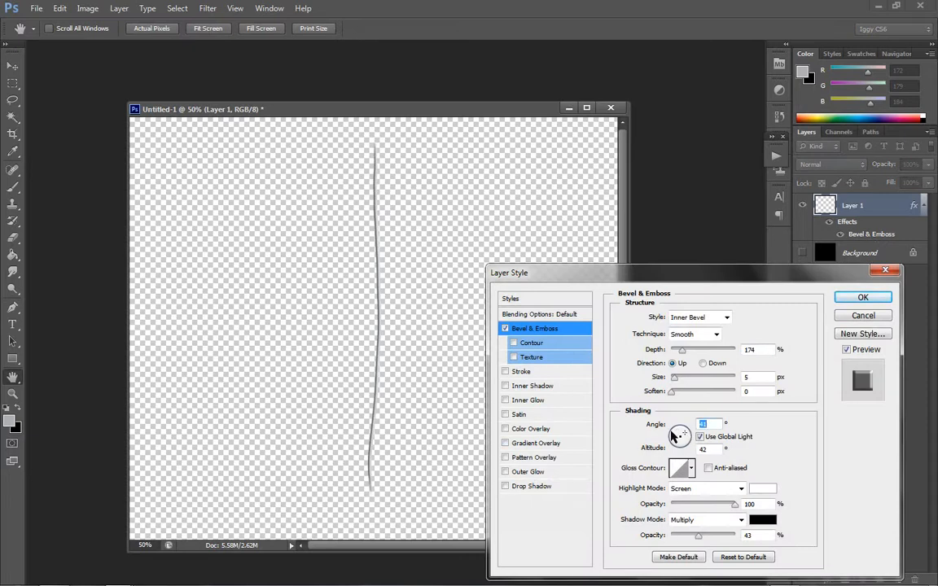
pyautogui.click(671, 431)
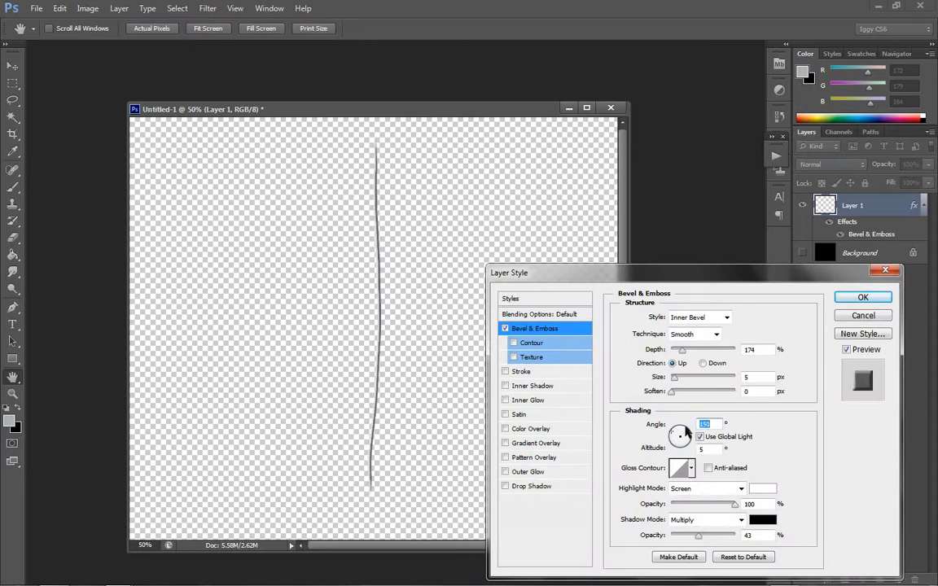
pyautogui.click(677, 432)
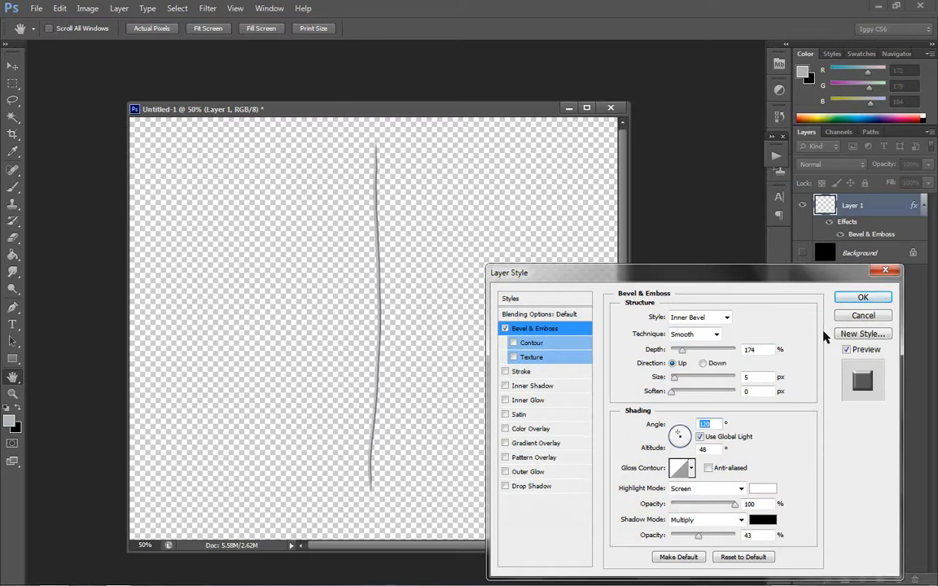
pyautogui.press('Return')
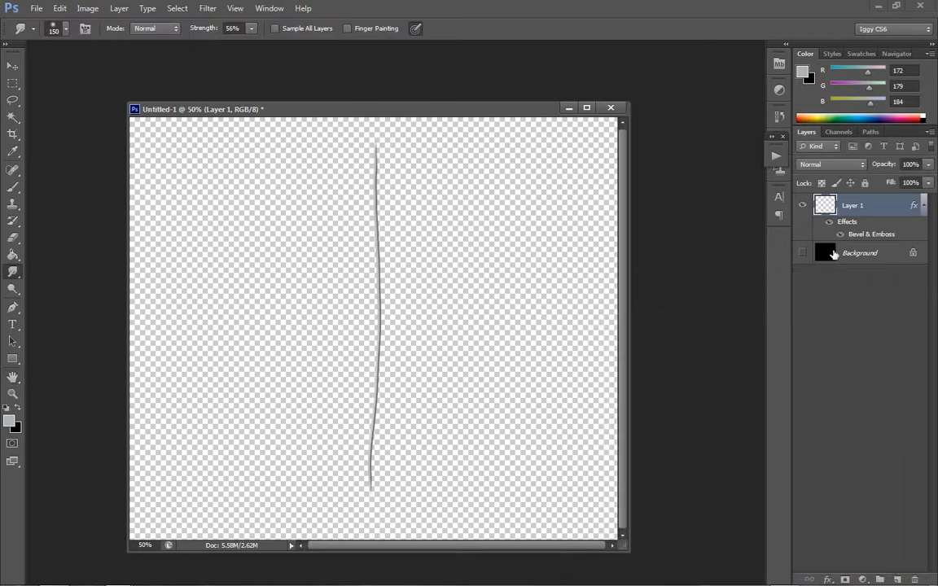
pyautogui.click(801, 252)
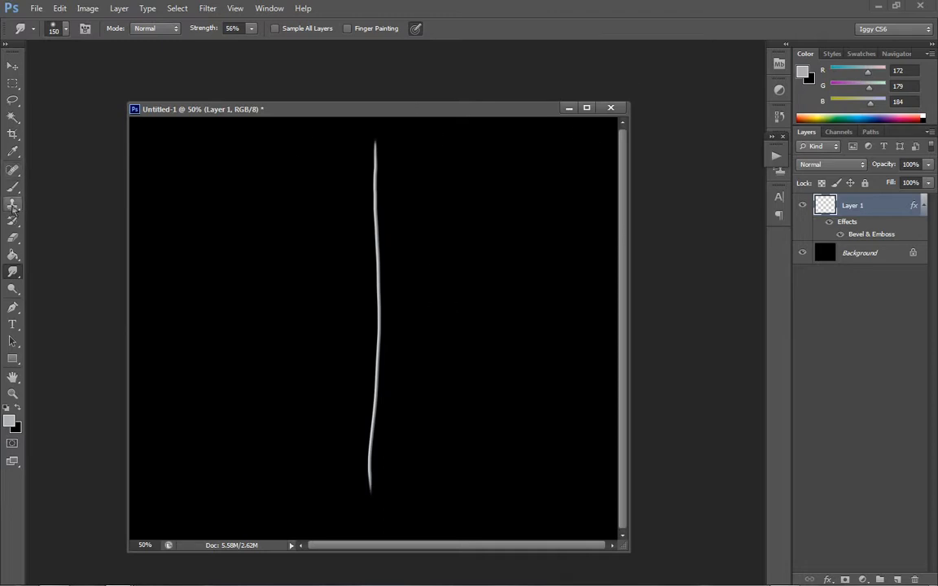
# - Activate the Brush tool and create a new layer named Layer 2 above Layer 1
pyautogui.click(13, 203)
pyautogui.click(13, 187)
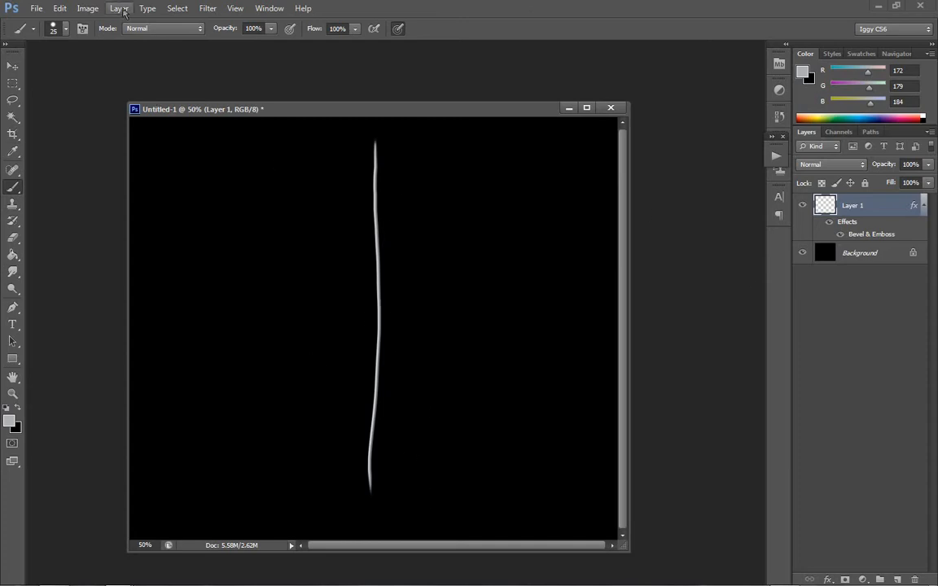
pyautogui.click(119, 9)
pyautogui.moveTo(132, 23)
pyautogui.click(313, 25)
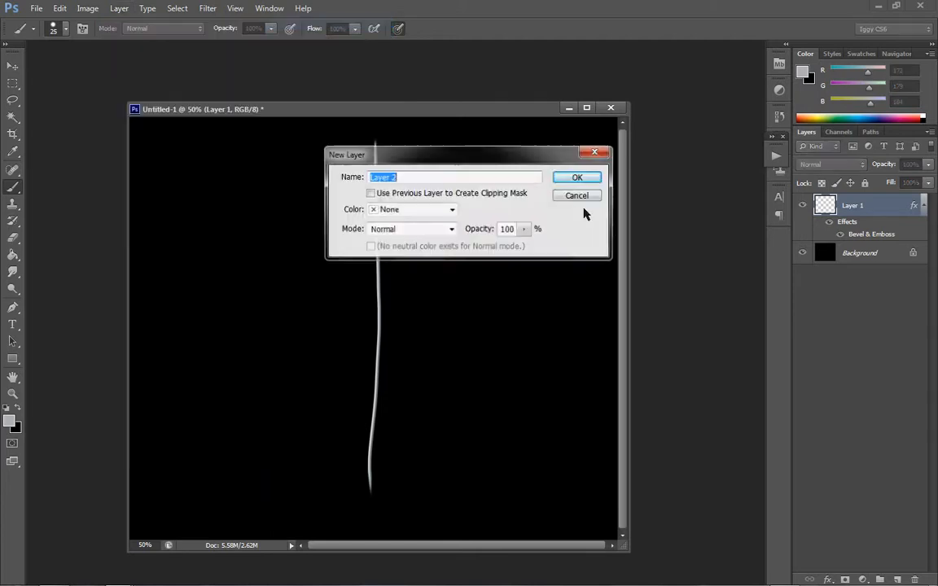
pyautogui.click(591, 180)
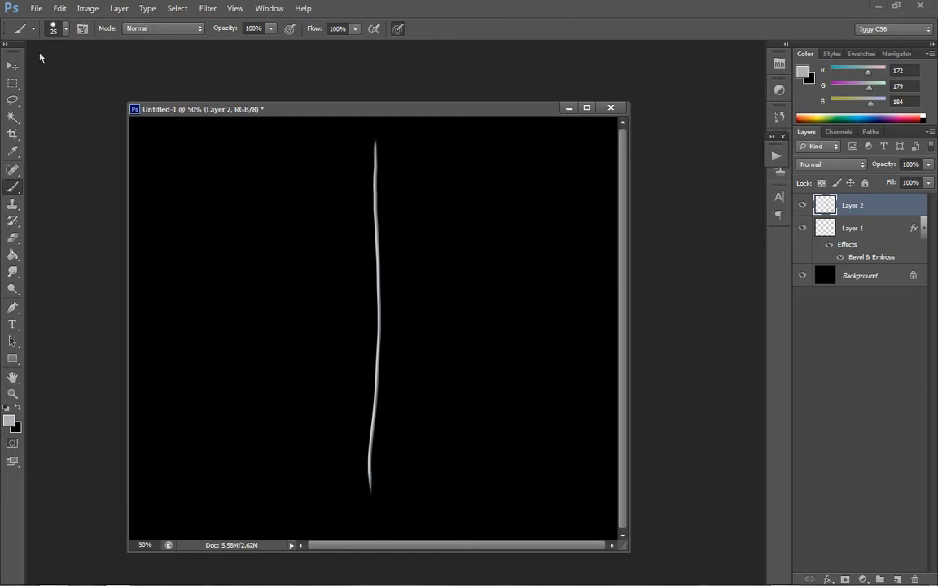
# - Choose the Soft Round brush preset and set its size to 3 px
pyautogui.click(54, 31)
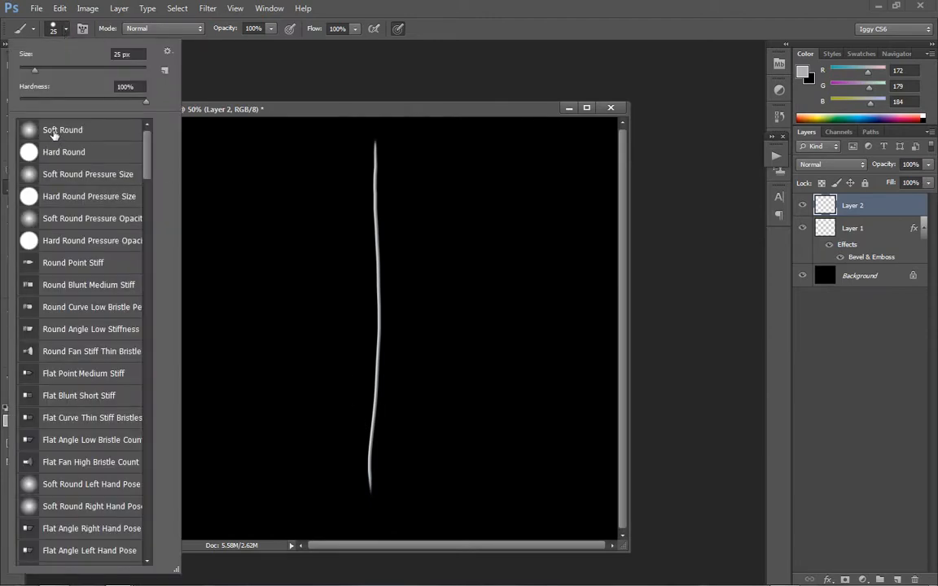
pyautogui.click(58, 130)
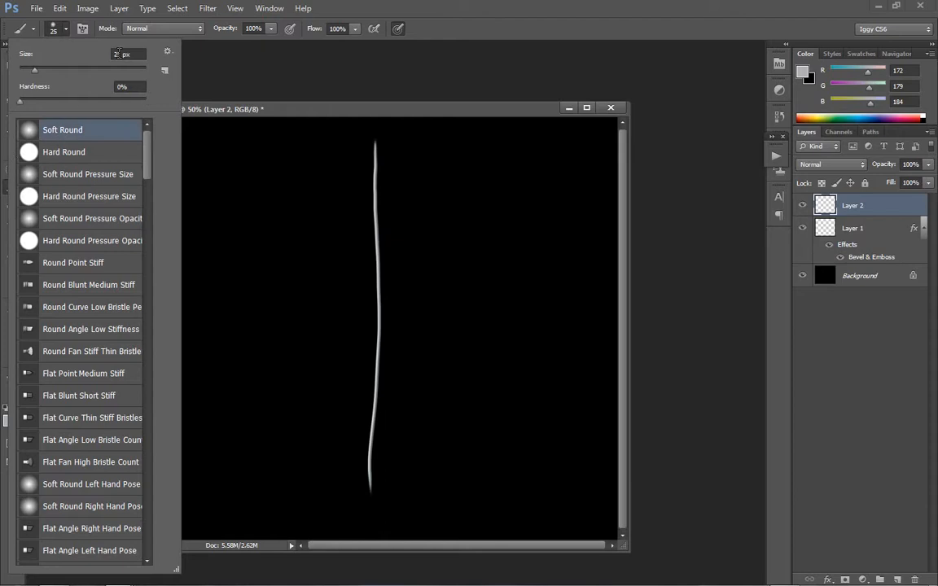
pyautogui.click(114, 54)
pyautogui.write('3')
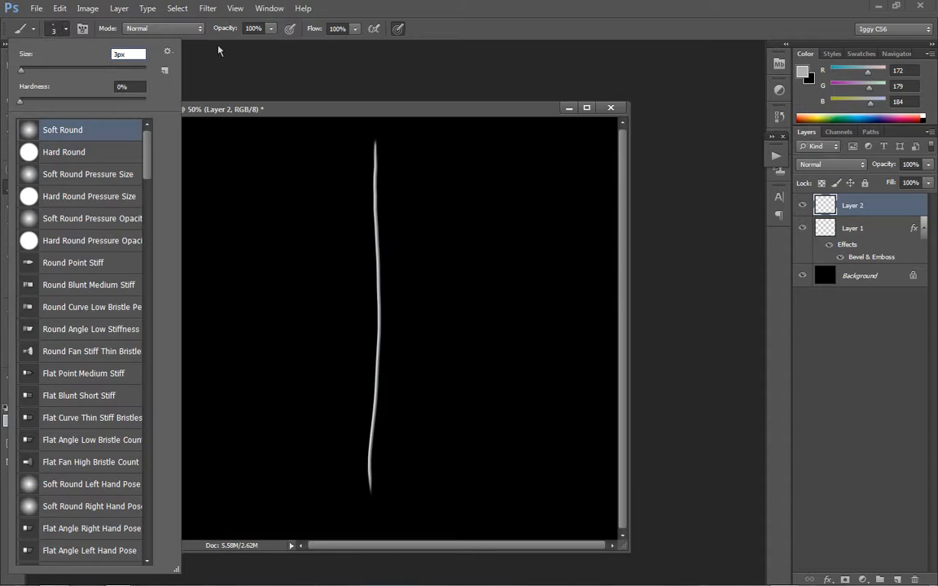
pyautogui.press('Return')
# - Test the 3 px brush with two looping scribbles beside the strand and undo each one
pyautogui.moveTo(429, 251)
pyautogui.mouseDown()
pyautogui.moveTo(477, 265)
pyautogui.moveTo(472, 309)
pyautogui.mouseUp()
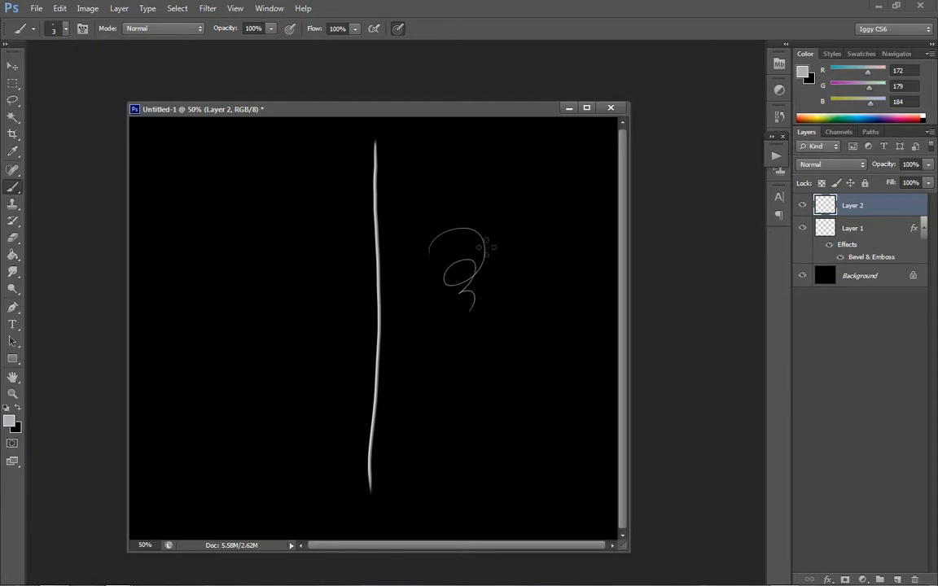
pyautogui.hotkey('ctrl', 'z')
pyautogui.moveTo(452, 267)
pyautogui.mouseDown()
pyautogui.moveTo(490, 230)
pyautogui.moveTo(506, 373)
pyautogui.moveTo(476, 398)
pyautogui.mouseUp()
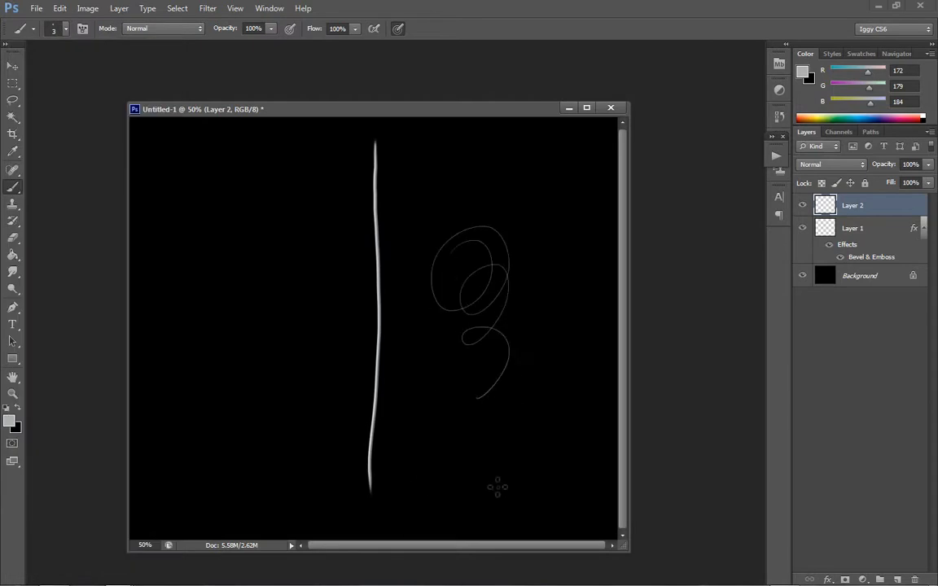
pyautogui.hotkey('ctrl', 'z')
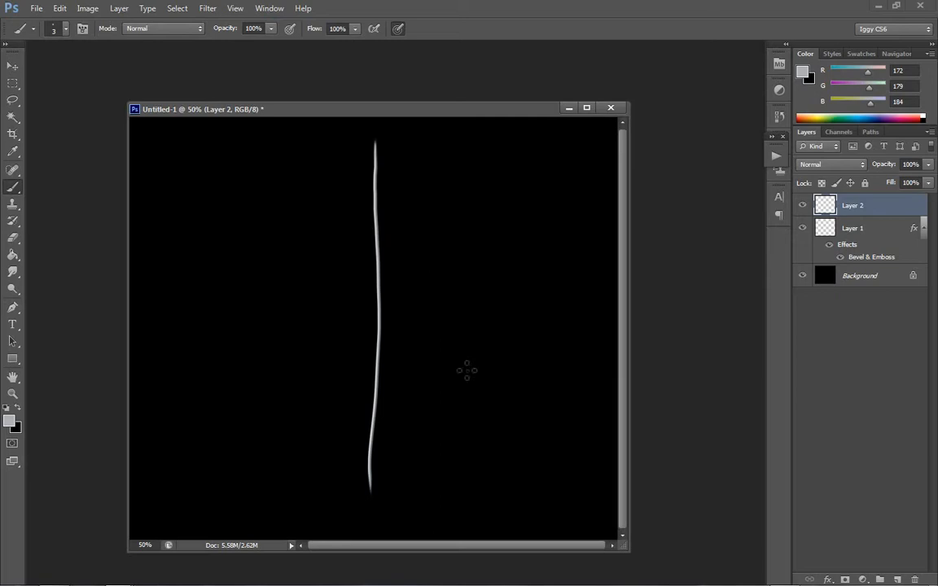
# - Compare test strokes with pen pressure for brush size off and on, undoing all of the strokes
pyautogui.click(397, 28)
pyautogui.moveTo(417, 236)
pyautogui.mouseDown()
pyautogui.moveTo(498, 198)
pyautogui.moveTo(483, 265)
pyautogui.mouseUp()
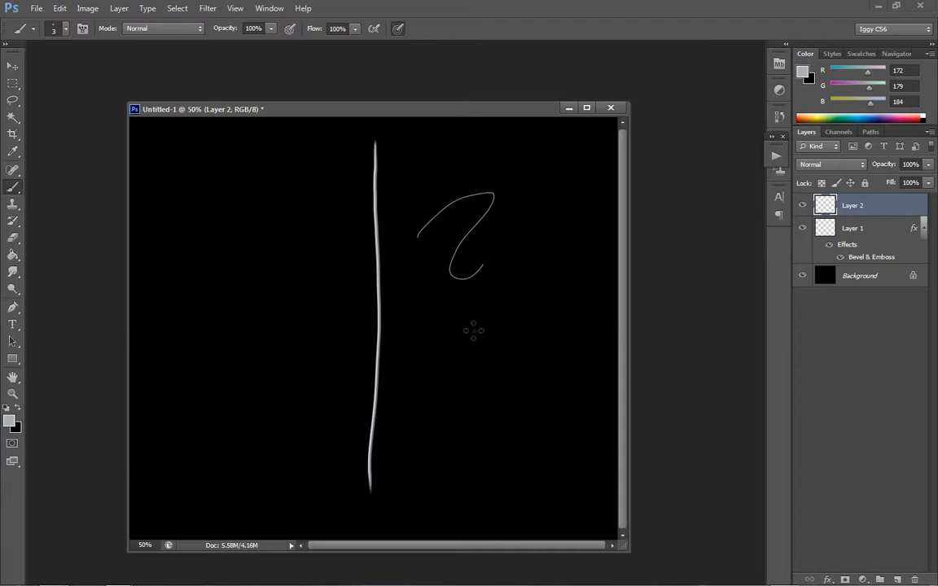
pyautogui.moveTo(460, 321)
pyautogui.mouseDown()
pyautogui.moveTo(517, 315)
pyautogui.moveTo(490, 374)
pyautogui.moveTo(484, 430)
pyautogui.mouseUp()
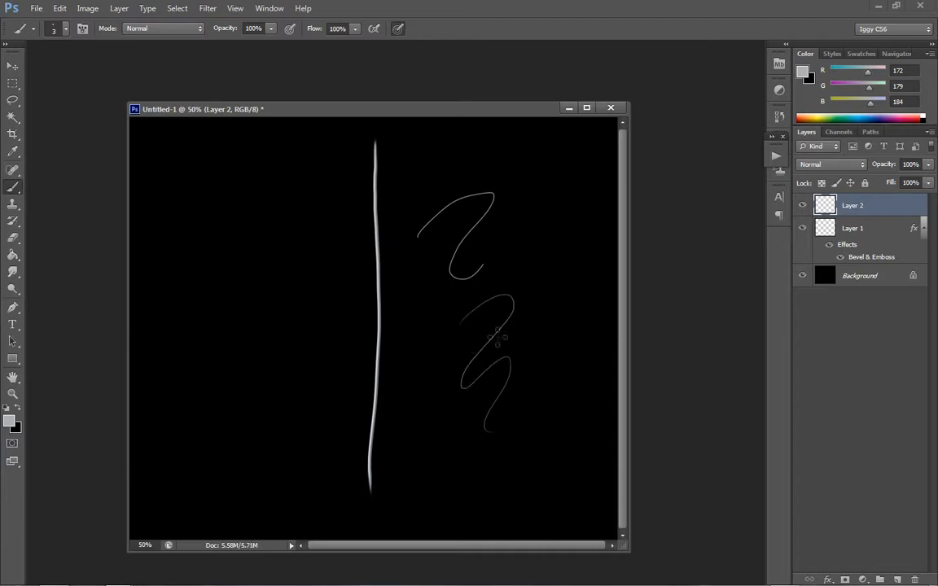
pyautogui.hotkey('ctrl', 'alt', 'z')
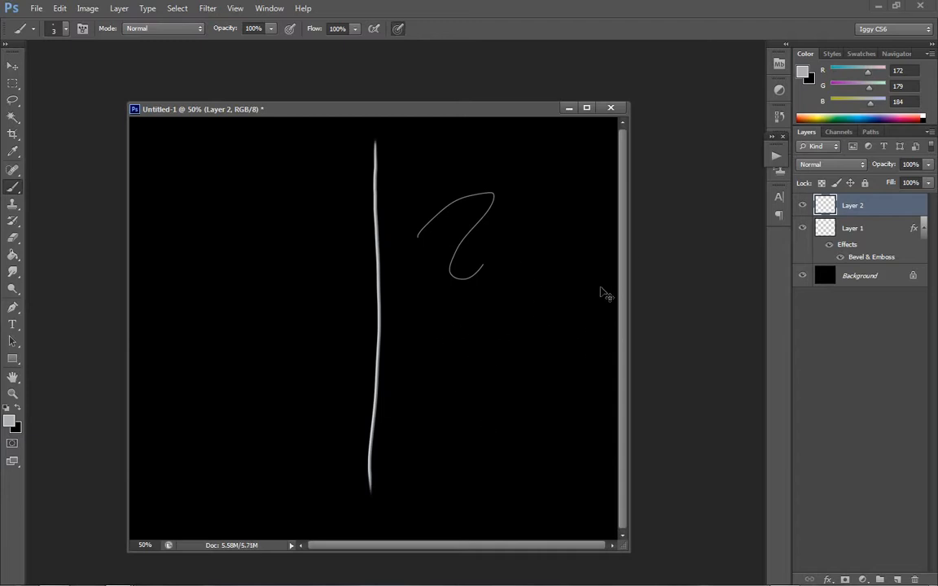
pyautogui.hotkey('ctrl', 'alt', 'z')
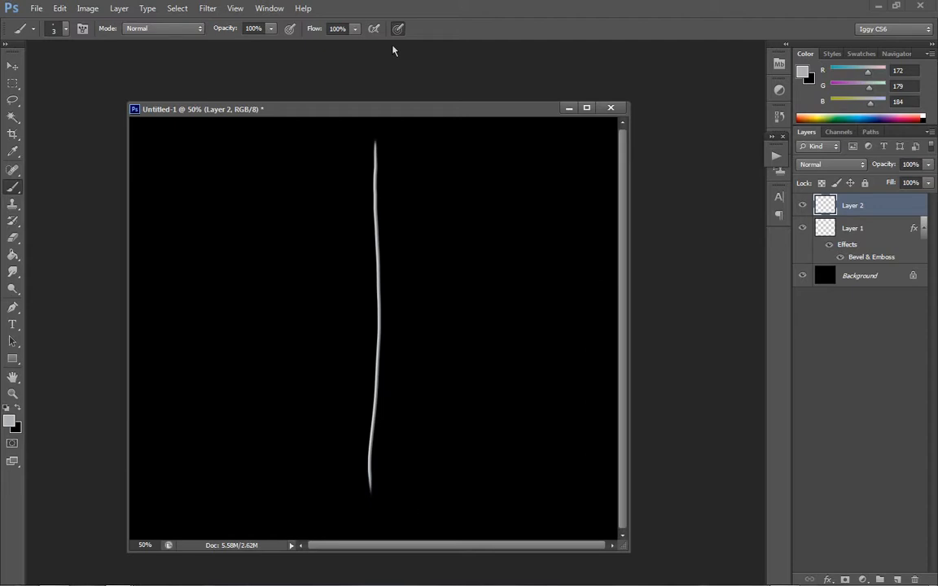
pyautogui.moveTo(410, 474); pyautogui.dragTo(567, 413)
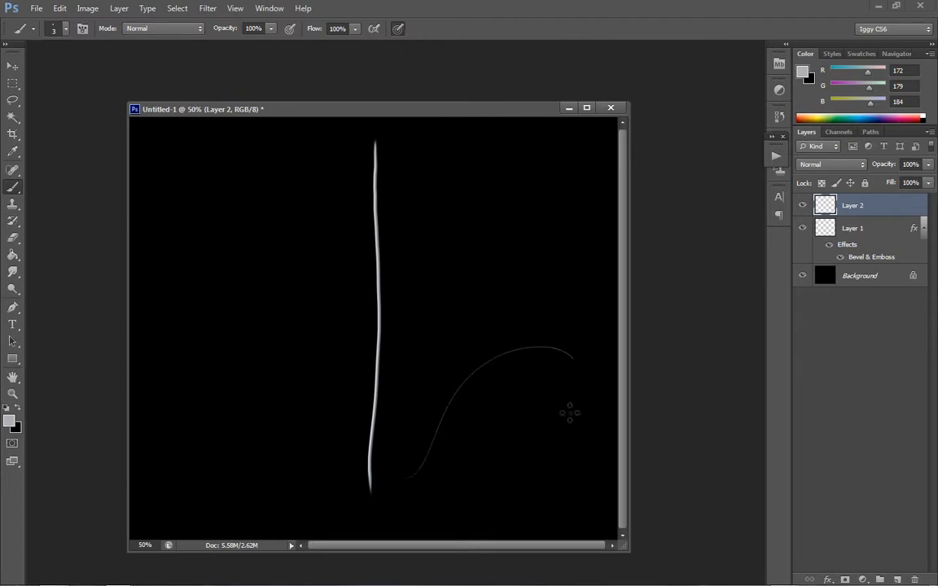
pyautogui.hotkey('ctrl', 'alt', 'z')
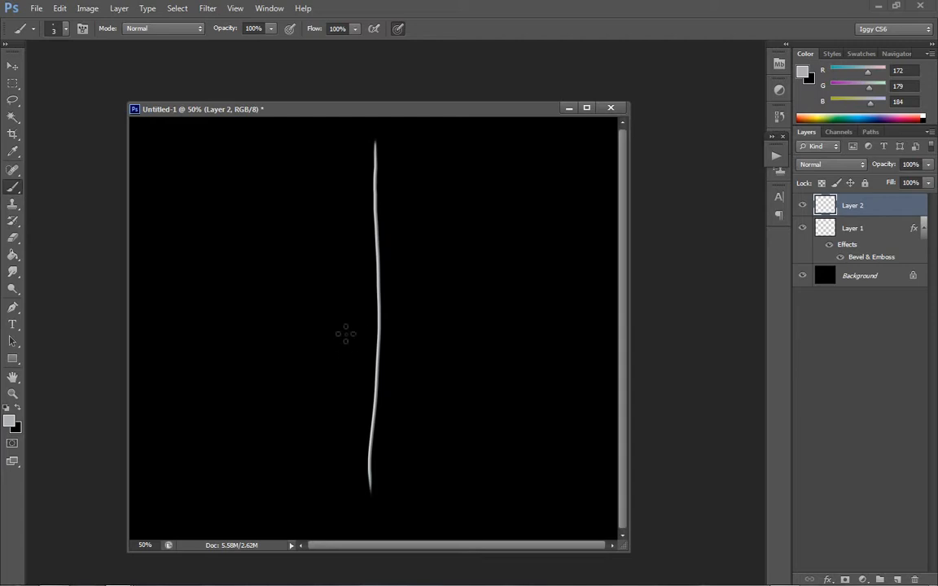
# - Set the Soft Round brush size to 4 px
pyautogui.click(61, 30)
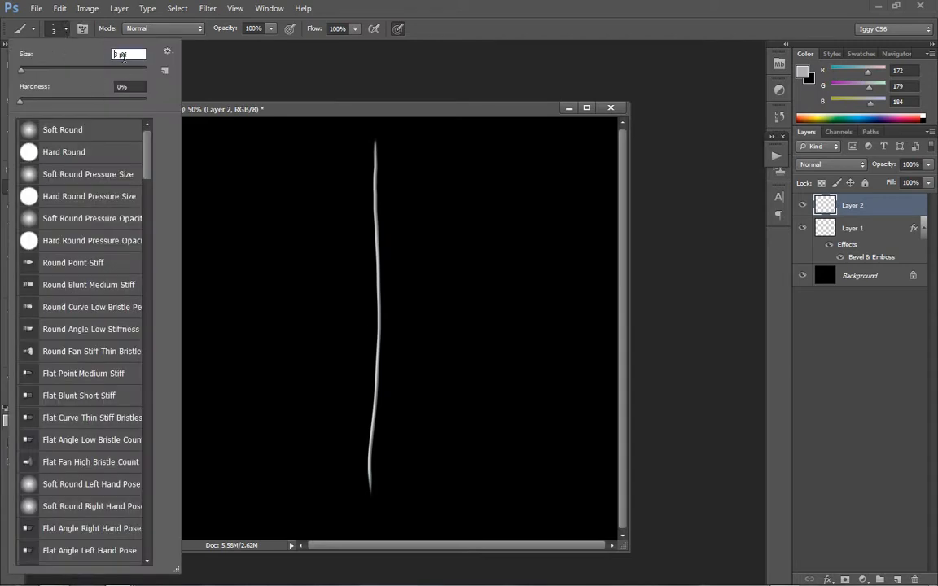
pyautogui.click(120, 55)
pyautogui.click(377, 492)
# - Try long hair strokes rising from the strand's base toward the right and undo them
pyautogui.moveTo(372, 490); pyautogui.dragTo(450, 419)
pyautogui.hotkey('ctrl', 'z')
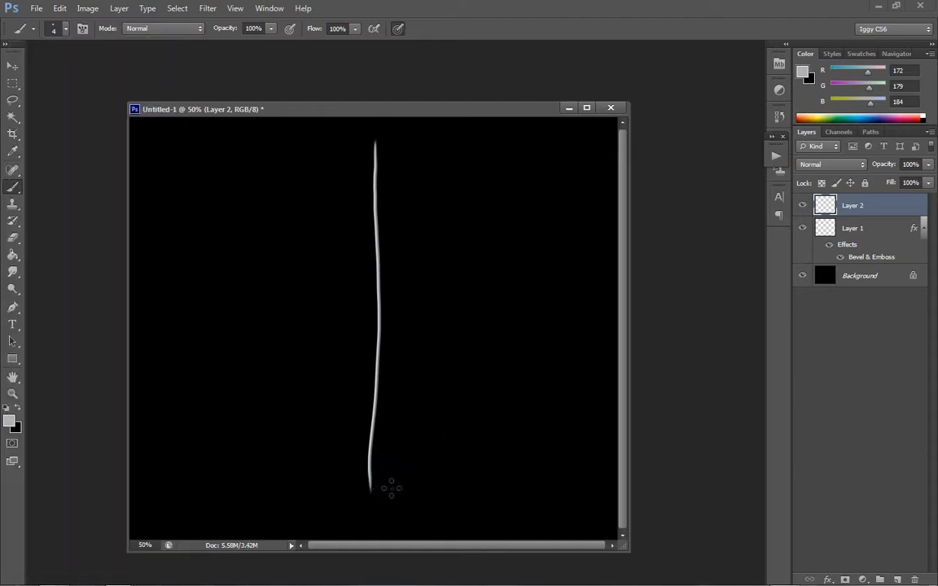
pyautogui.moveTo(371, 490); pyautogui.dragTo(475, 409)
pyautogui.hotkey('ctrl', 'z')
pyautogui.hotkey('ctrl', 'z')
pyautogui.hotkey('ctrl', 'z')
# - Paint a first cluster of thin, tapered barbs sweeping up and right from the strand's base on Layer 2
pyautogui.moveTo(373, 491); pyautogui.dragTo(418, 430)
pyautogui.moveTo(377, 491); pyautogui.dragTo(428, 420)
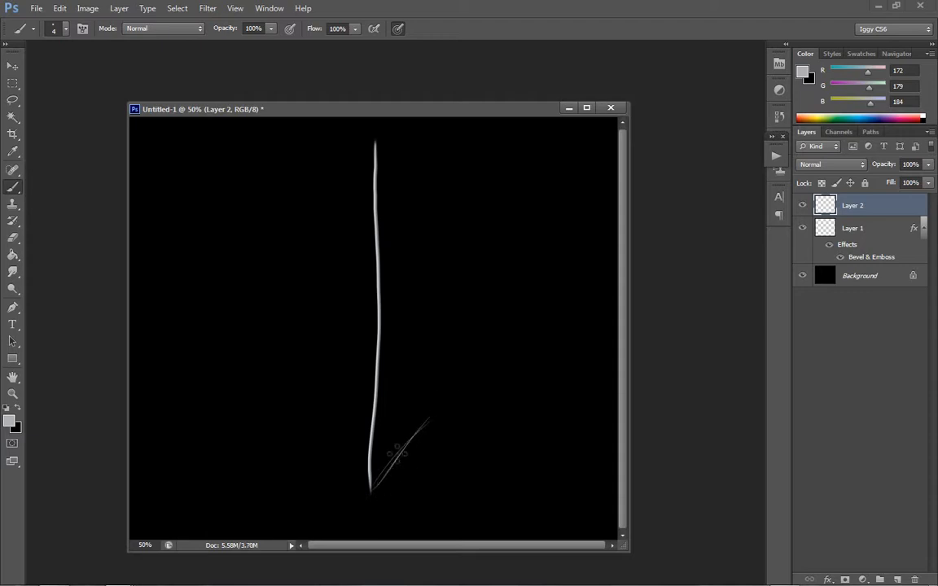
pyautogui.moveTo(397, 452); pyautogui.dragTo(436, 404)
pyautogui.moveTo(377, 480)
pyautogui.mouseDown()
pyautogui.moveTo(398, 453)
pyautogui.moveTo(371, 486)
pyautogui.moveTo(433, 393)
pyautogui.moveTo(386, 474)
pyautogui.moveTo(435, 402)
pyautogui.mouseUp()
pyautogui.moveTo(399, 459); pyautogui.dragTo(461, 361)
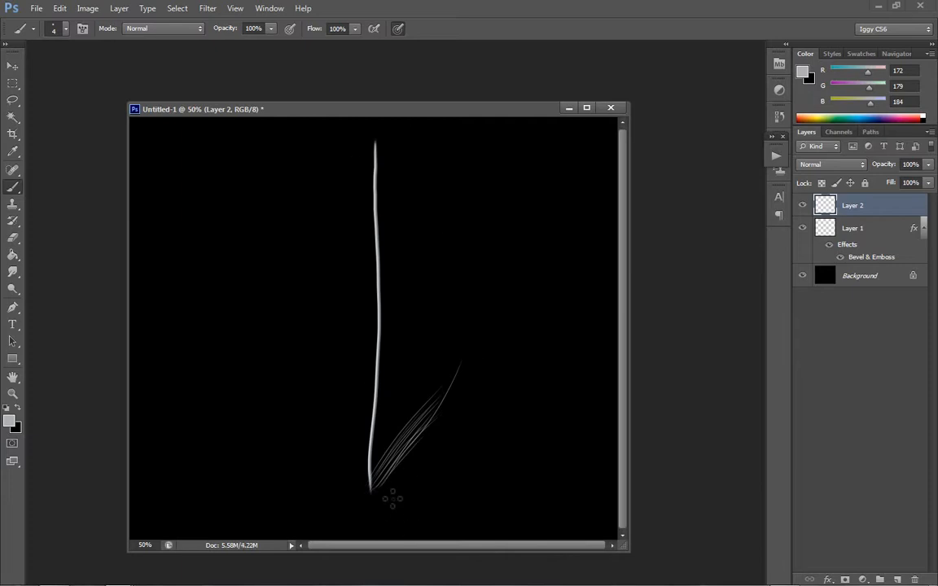
pyautogui.moveTo(383, 481)
pyautogui.mouseDown()
pyautogui.moveTo(467, 435)
pyautogui.moveTo(433, 453)
pyautogui.mouseUp()
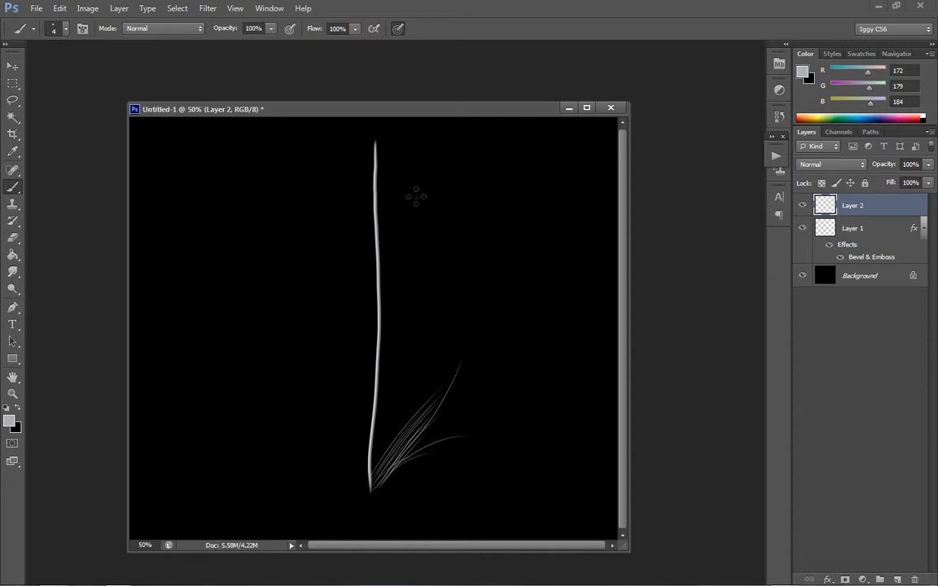
# - Sketch a feather outline along both sides of the strand as a shape guide and undo both curves
pyautogui.moveTo(389, 148)
pyautogui.mouseDown()
pyautogui.moveTo(432, 218)
pyautogui.moveTo(452, 334)
pyautogui.moveTo(398, 502)
pyautogui.mouseUp()
pyautogui.moveTo(360, 146)
pyautogui.mouseDown()
pyautogui.moveTo(310, 347)
pyautogui.moveTo(355, 455)
pyautogui.mouseUp()
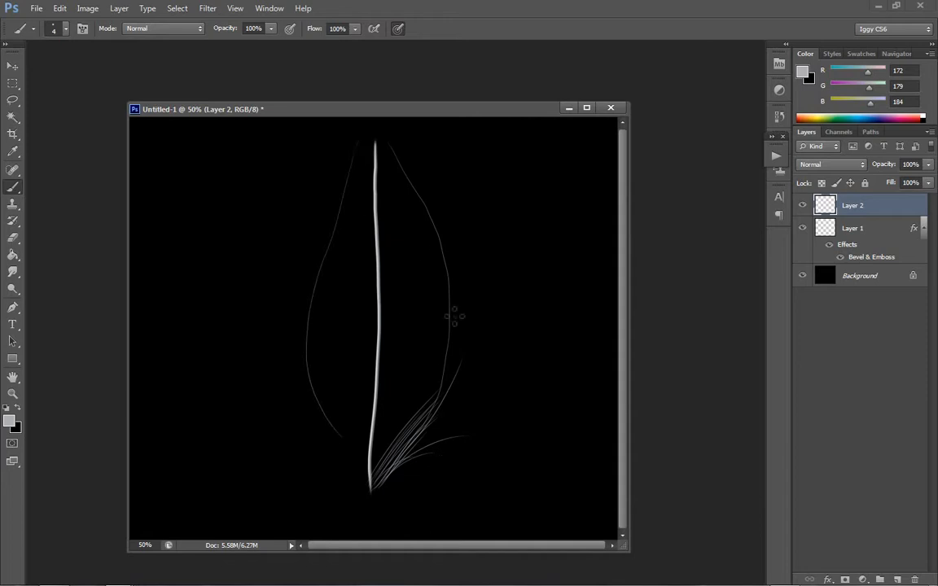
pyautogui.hotkey('ctrl', 'alt', 'z')
pyautogui.hotkey('ctrl', 'alt', 'z')
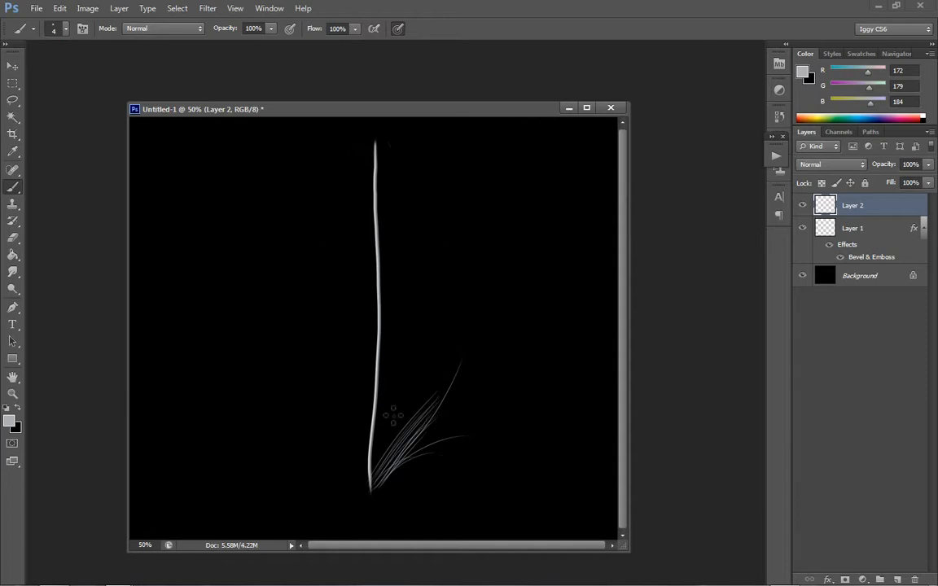
# - Thicken the barbs right of the strand's base with more overlapping upward strokes of varying length
pyautogui.moveTo(399, 436); pyautogui.dragTo(448, 368)
pyautogui.moveTo(371, 465); pyautogui.dragTo(433, 374)
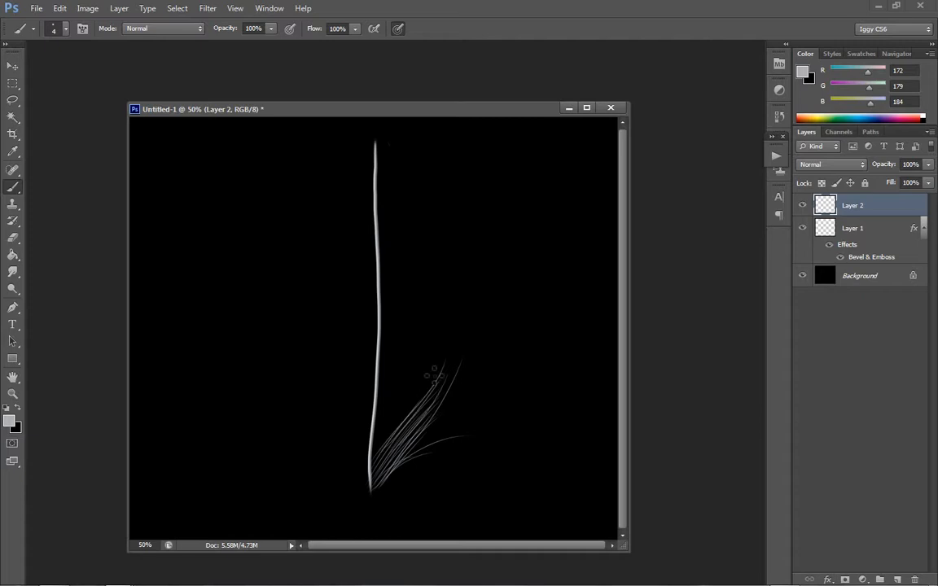
pyautogui.moveTo(382, 480)
pyautogui.mouseDown()
pyautogui.moveTo(467, 398)
pyautogui.moveTo(446, 398)
pyautogui.moveTo(441, 437)
pyautogui.moveTo(456, 405)
pyautogui.mouseUp()
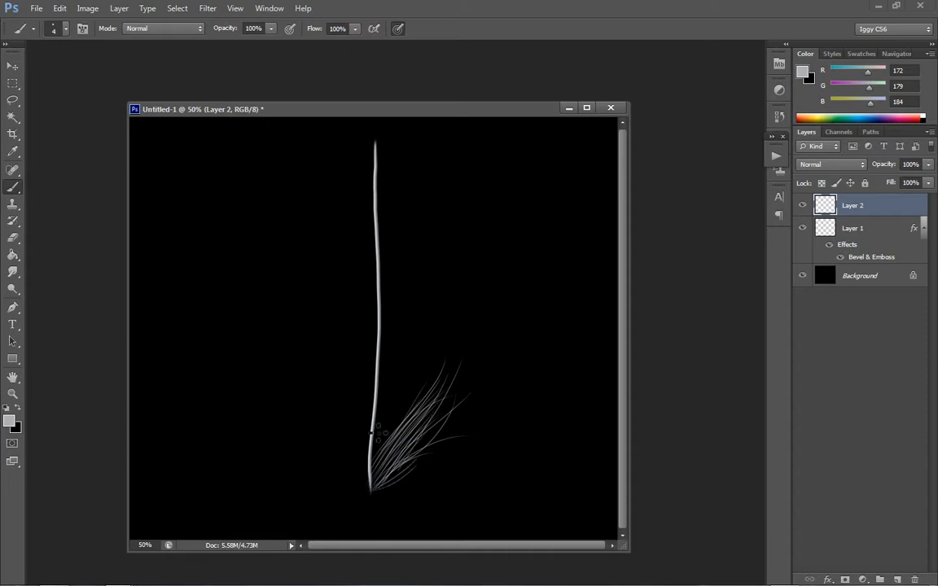
pyautogui.moveTo(376, 457)
pyautogui.mouseDown()
pyautogui.moveTo(411, 402)
pyautogui.moveTo(366, 459)
pyautogui.moveTo(426, 381)
pyautogui.mouseUp()
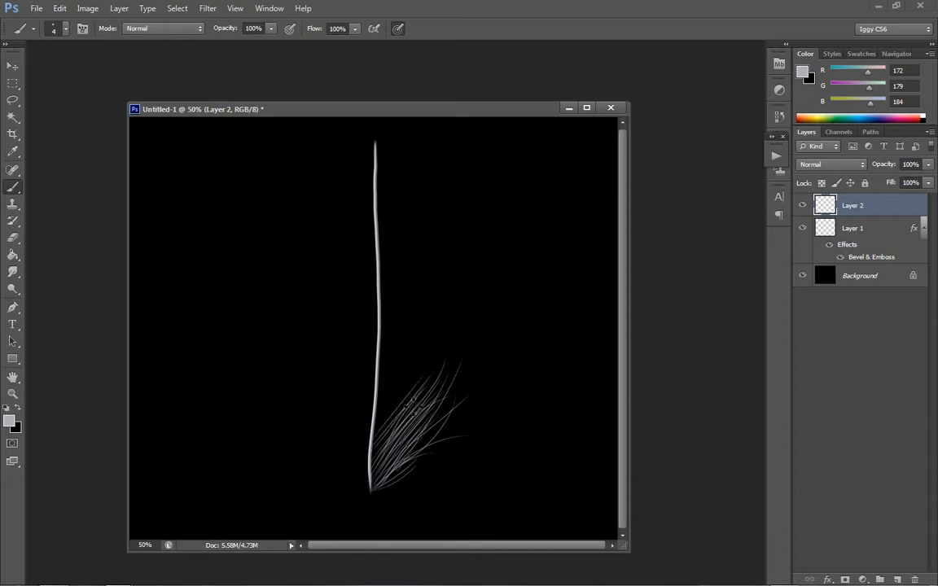
pyautogui.moveTo(375, 438)
pyautogui.mouseDown()
pyautogui.moveTo(433, 359)
pyautogui.moveTo(447, 355)
pyautogui.moveTo(434, 381)
pyautogui.mouseUp()
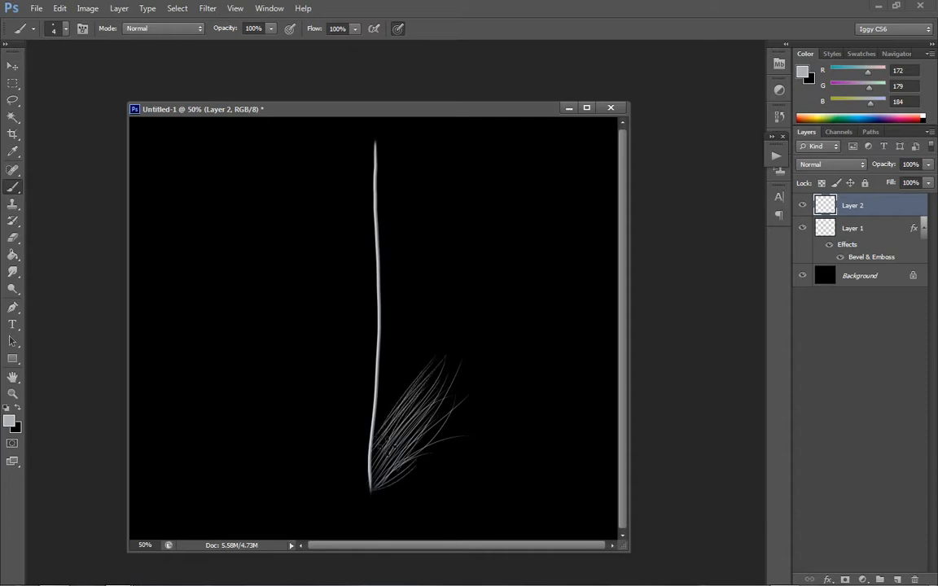
pyautogui.moveTo(374, 464); pyautogui.dragTo(446, 357)
pyautogui.moveTo(377, 429); pyautogui.dragTo(447, 340)
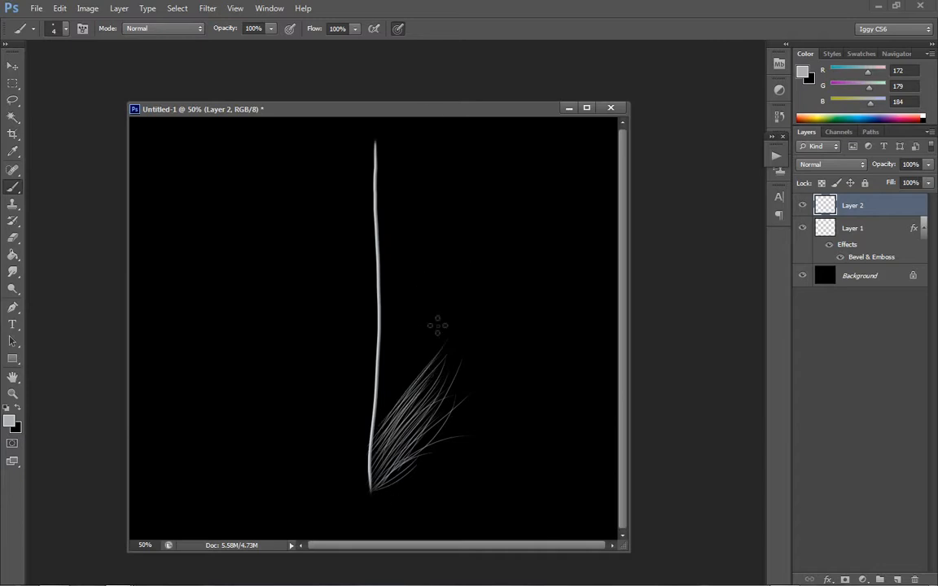
# - Fan looser barbs outward from the strand's base, including one curling downward, and undo the last stray curve
pyautogui.moveTo(376, 490)
pyautogui.mouseDown()
pyautogui.moveTo(458, 453)
pyautogui.moveTo(474, 426)
pyautogui.moveTo(464, 427)
pyautogui.mouseUp()
pyautogui.moveTo(375, 490)
pyautogui.mouseDown()
pyautogui.moveTo(459, 426)
pyautogui.moveTo(390, 488)
pyautogui.moveTo(459, 410)
pyautogui.mouseUp()
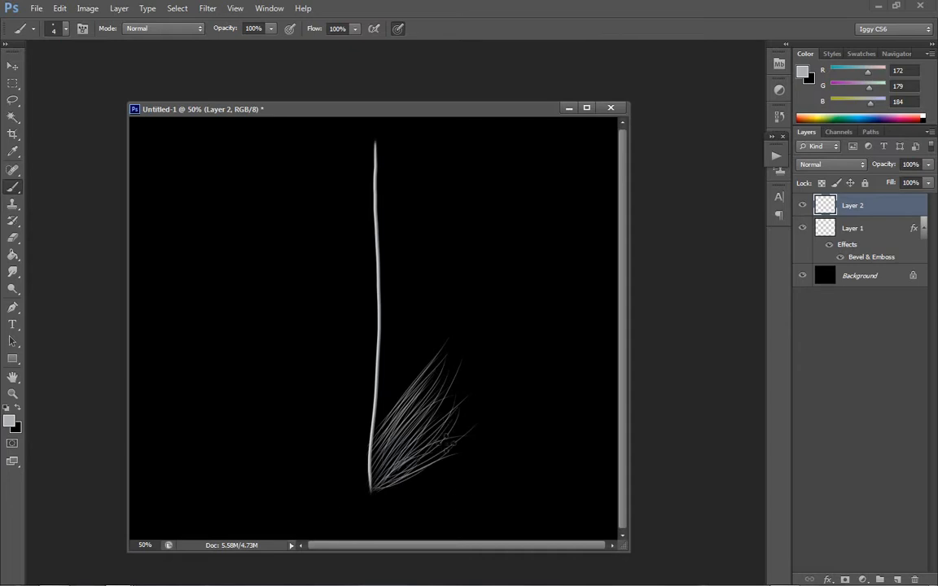
pyautogui.moveTo(378, 489); pyautogui.dragTo(478, 469)
pyautogui.moveTo(375, 488); pyautogui.dragTo(477, 519)
pyautogui.moveTo(379, 488); pyautogui.dragTo(491, 506)
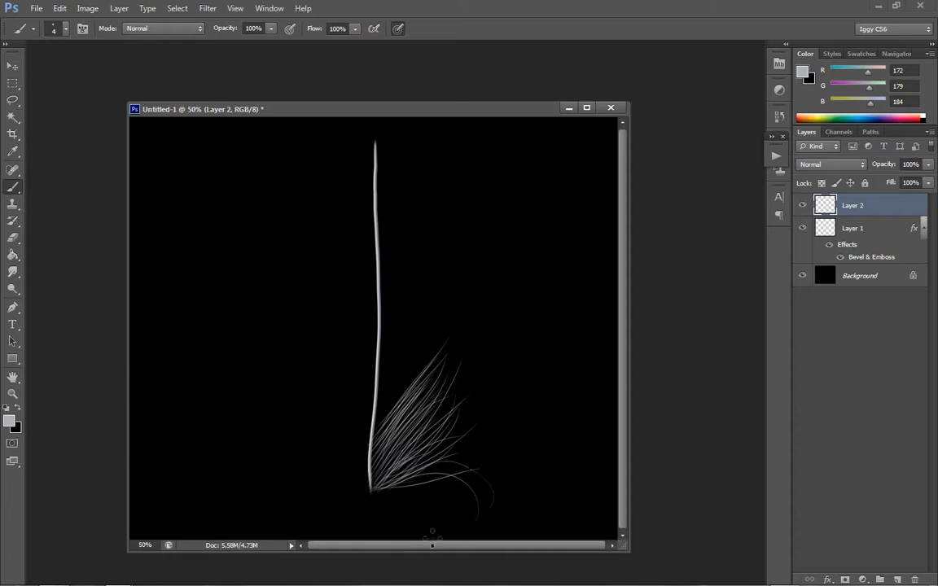
pyautogui.hotkey('ctrl', 'z')
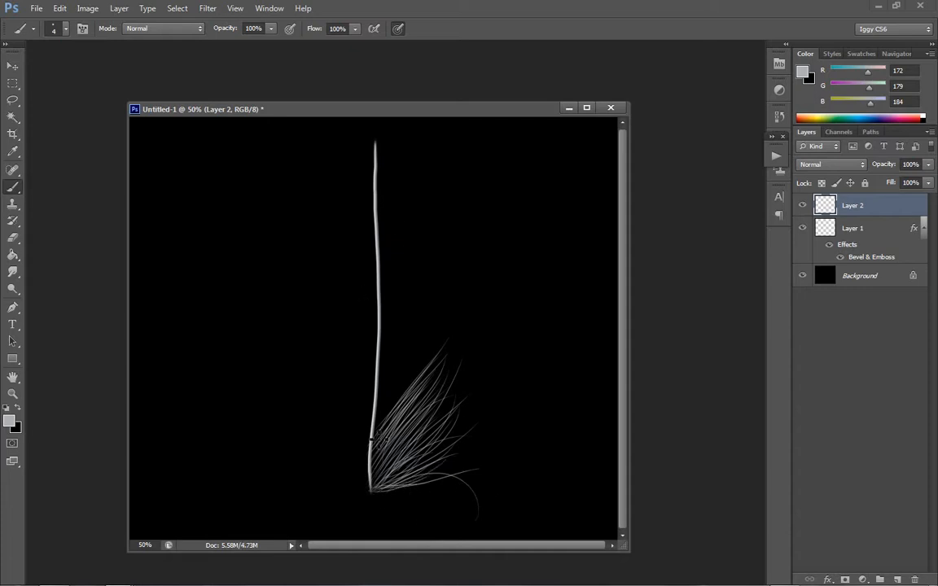
# - Continue painting diagonal barbs up the right side of the strand to around its midpoint
pyautogui.moveTo(376, 430)
pyautogui.mouseDown()
pyautogui.moveTo(433, 365)
pyautogui.moveTo(442, 327)
pyautogui.mouseUp()
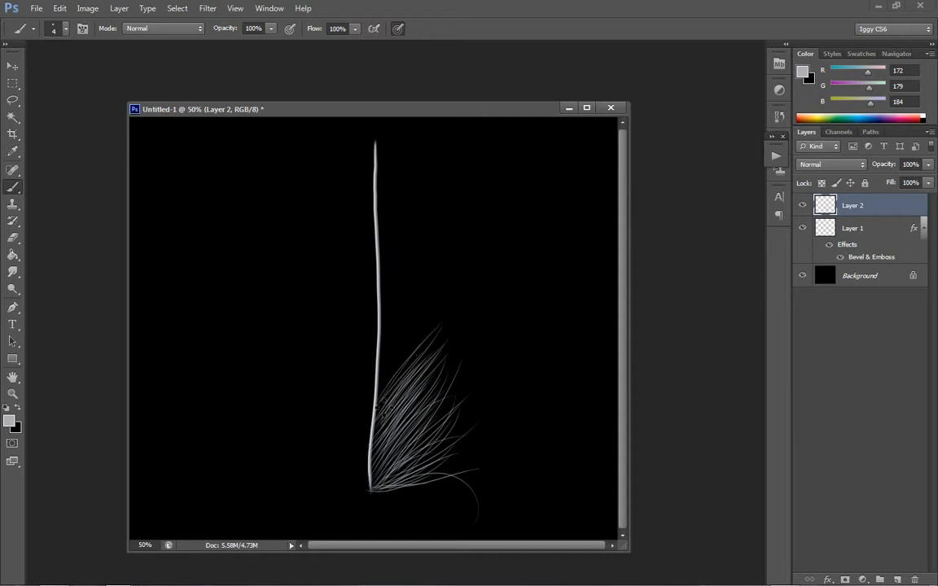
pyautogui.moveTo(394, 402); pyautogui.dragTo(441, 313)
pyautogui.moveTo(384, 386)
pyautogui.mouseDown()
pyautogui.moveTo(440, 306)
pyautogui.moveTo(444, 311)
pyautogui.moveTo(437, 296)
pyautogui.mouseUp()
pyautogui.moveTo(380, 368)
pyautogui.mouseDown()
pyautogui.moveTo(405, 317)
pyautogui.moveTo(427, 307)
pyautogui.moveTo(374, 374)
pyautogui.moveTo(437, 286)
pyautogui.moveTo(387, 337)
pyautogui.moveTo(415, 301)
pyautogui.mouseUp()
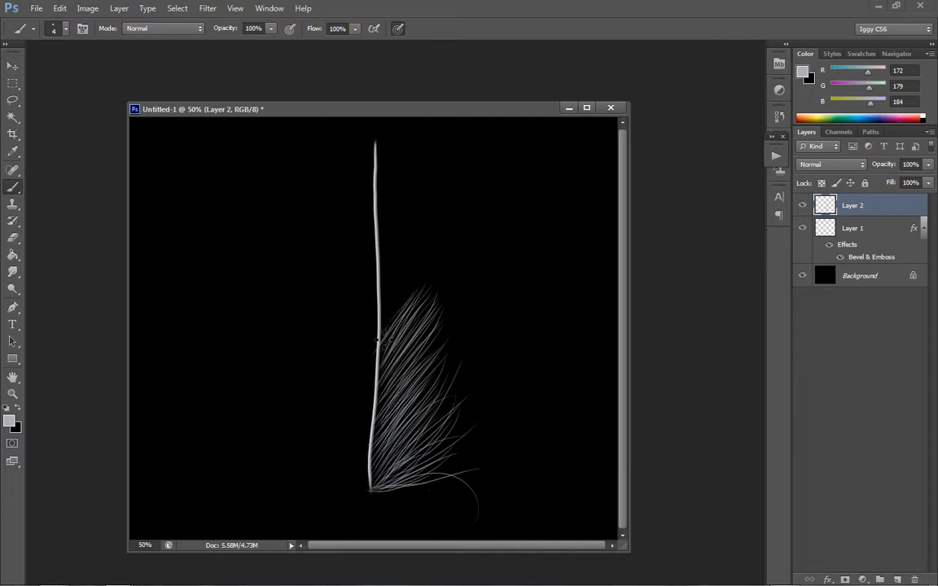
pyautogui.moveTo(384, 318)
pyautogui.mouseDown()
pyautogui.moveTo(423, 261)
pyautogui.moveTo(386, 330)
pyautogui.moveTo(439, 285)
pyautogui.mouseUp()
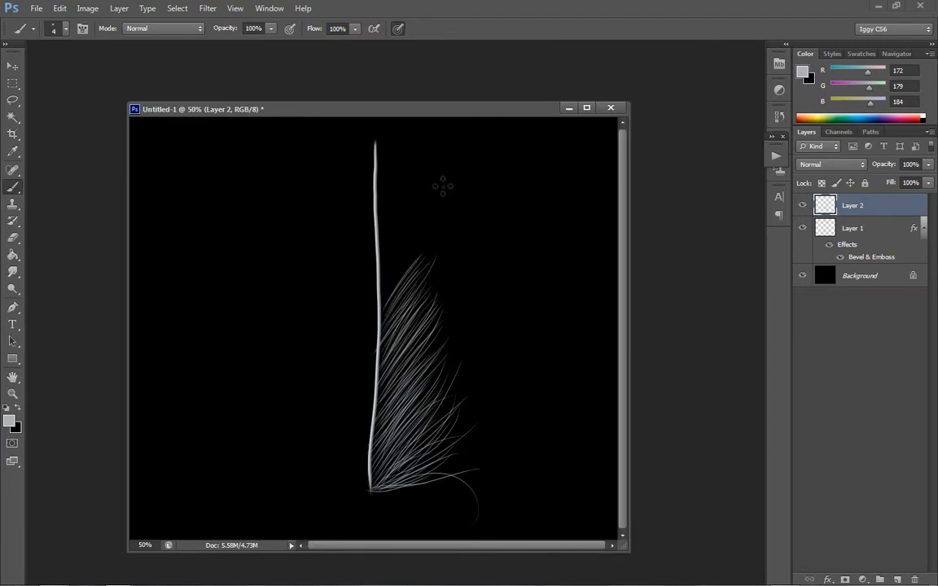
# - Paint progressively shorter, steeper barbs along the right side of the strand's upper half
pyautogui.moveTo(377, 308); pyautogui.dragTo(418, 248)
pyautogui.moveTo(382, 306)
pyautogui.mouseDown()
pyautogui.moveTo(425, 221)
pyautogui.moveTo(379, 290)
pyautogui.moveTo(410, 240)
pyautogui.moveTo(387, 288)
pyautogui.moveTo(403, 282)
pyautogui.moveTo(418, 225)
pyautogui.mouseUp()
pyautogui.moveTo(382, 292)
pyautogui.mouseDown()
pyautogui.moveTo(409, 241)
pyautogui.moveTo(375, 283)
pyautogui.moveTo(378, 273)
pyautogui.moveTo(417, 205)
pyautogui.moveTo(379, 269)
pyautogui.moveTo(408, 216)
pyautogui.mouseUp()
pyautogui.moveTo(378, 271)
pyautogui.mouseDown()
pyautogui.moveTo(406, 230)
pyautogui.moveTo(376, 257)
pyautogui.moveTo(413, 201)
pyautogui.mouseUp()
pyautogui.moveTo(378, 250); pyautogui.dragTo(412, 189)
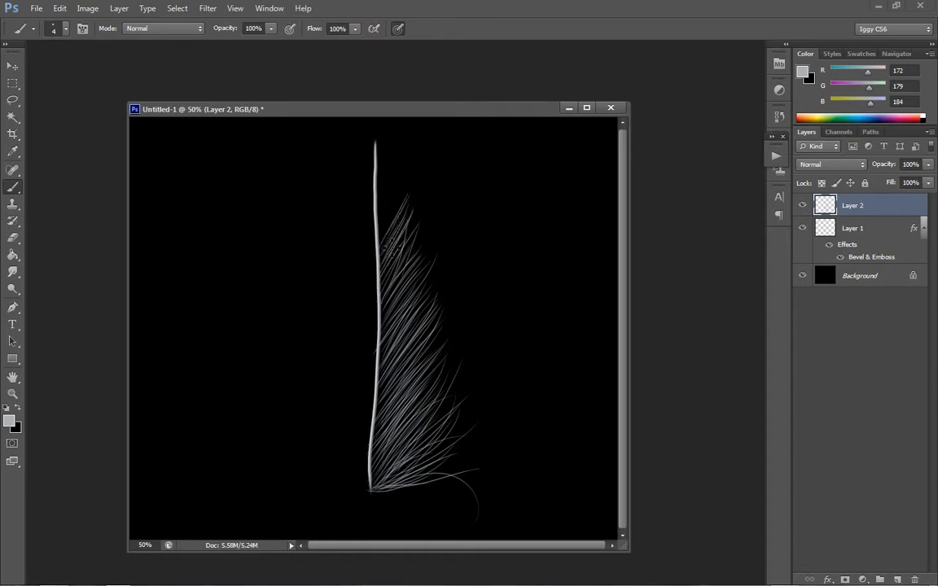
pyautogui.moveTo(381, 248)
pyautogui.mouseDown()
pyautogui.moveTo(405, 198)
pyautogui.moveTo(386, 236)
pyautogui.moveTo(411, 172)
pyautogui.mouseUp()
pyautogui.moveTo(401, 245)
pyautogui.mouseDown()
pyautogui.moveTo(420, 189)
pyautogui.moveTo(420, 215)
pyautogui.mouseUp()
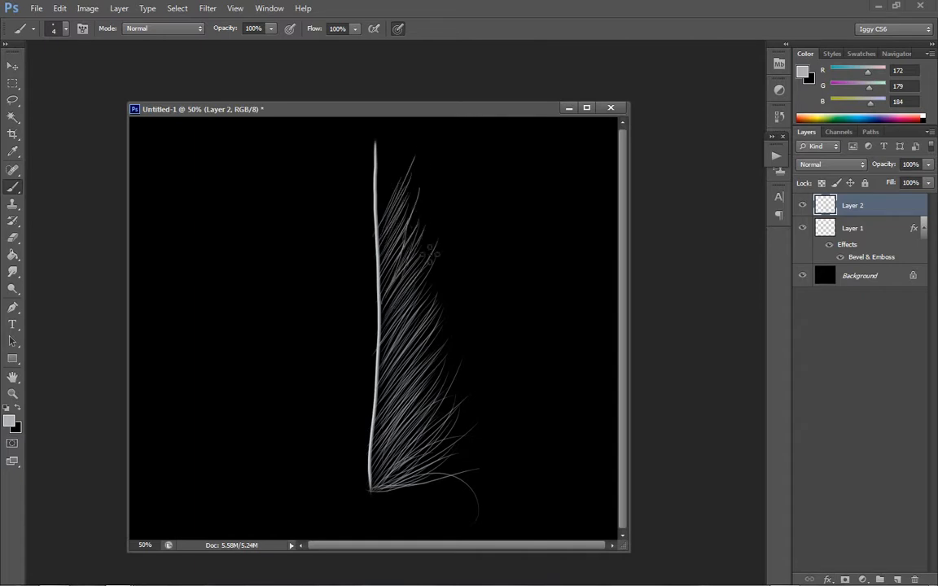
# - Add short barbs at the strand's tip, fill the gap below them and paint a few stray curved hairs
pyautogui.moveTo(375, 143)
pyautogui.mouseDown()
pyautogui.moveTo(403, 131)
pyautogui.moveTo(374, 170)
pyautogui.moveTo(394, 128)
pyautogui.mouseUp()
pyautogui.moveTo(377, 163)
pyautogui.mouseDown()
pyautogui.moveTo(401, 145)
pyautogui.moveTo(379, 173)
pyautogui.moveTo(384, 193)
pyautogui.moveTo(382, 178)
pyautogui.moveTo(398, 149)
pyautogui.mouseUp()
pyautogui.moveTo(376, 185)
pyautogui.mouseDown()
pyautogui.moveTo(398, 154)
pyautogui.moveTo(396, 162)
pyautogui.mouseUp()
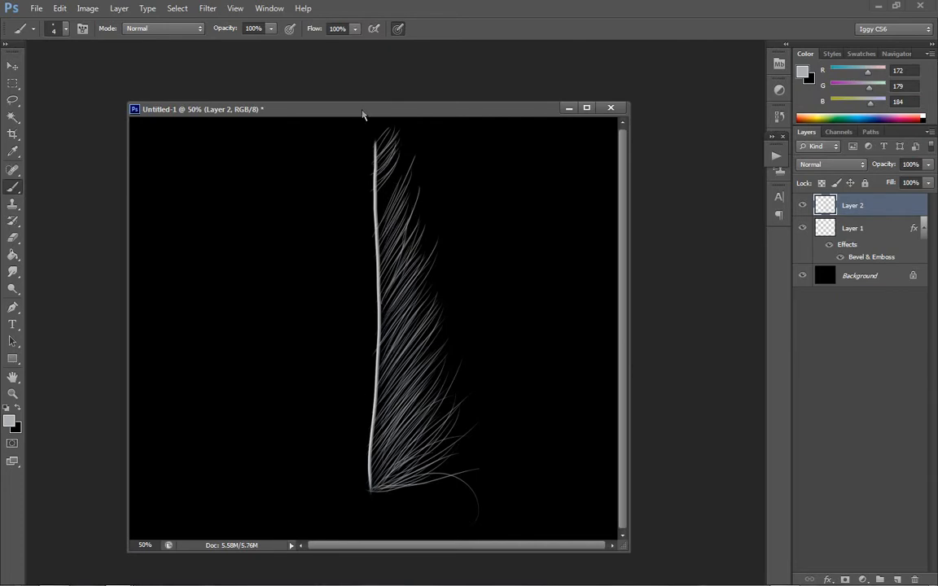
pyautogui.moveTo(377, 198)
pyautogui.mouseDown()
pyautogui.moveTo(400, 168)
pyautogui.moveTo(395, 186)
pyautogui.mouseUp()
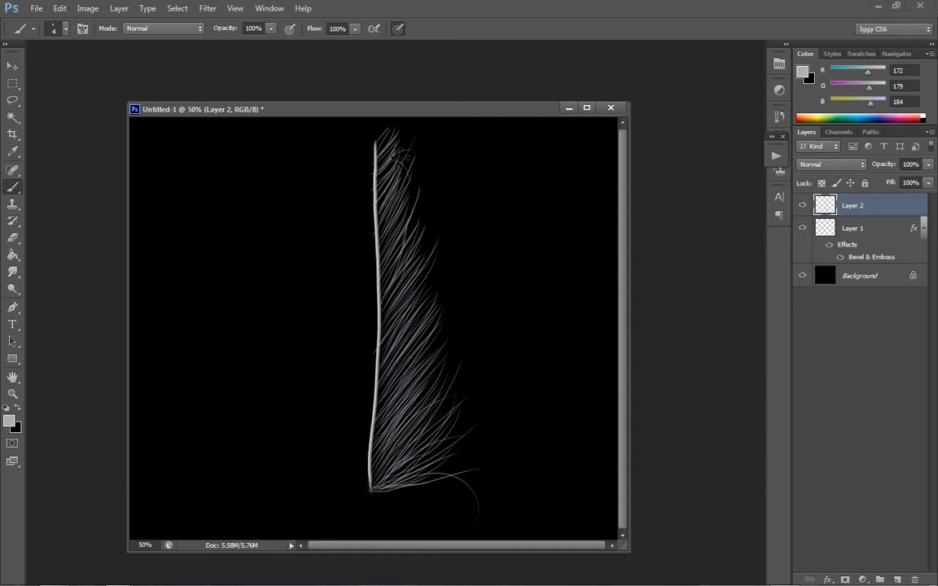
pyautogui.moveTo(383, 209); pyautogui.dragTo(422, 163)
pyautogui.moveTo(386, 236); pyautogui.dragTo(442, 214)
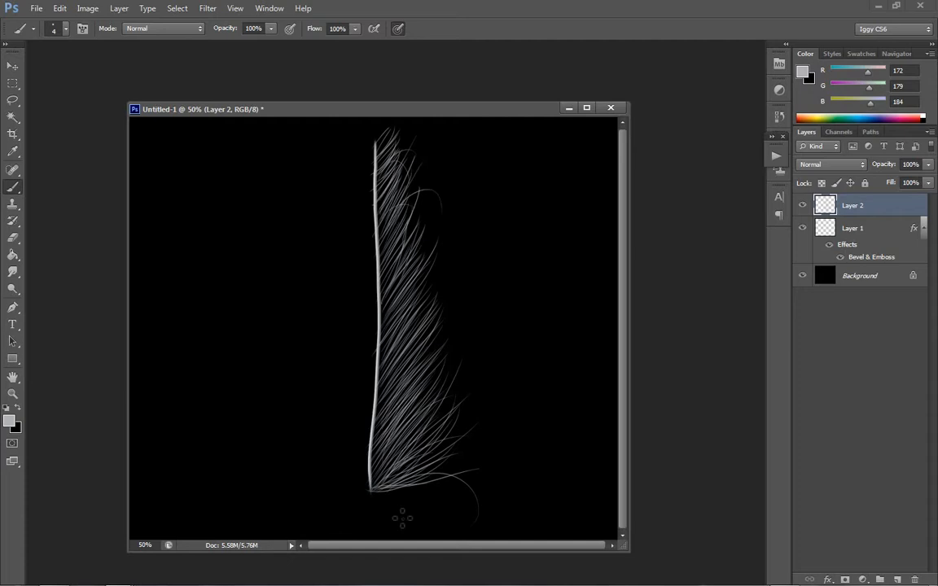
# - Paint long drooping barbs curling outward from the shaft's base and undo the stray arch painted above them
pyautogui.moveTo(375, 488)
pyautogui.mouseDown()
pyautogui.moveTo(465, 481)
pyautogui.moveTo(392, 482)
pyautogui.moveTo(468, 504)
pyautogui.moveTo(397, 492)
pyautogui.moveTo(475, 520)
pyautogui.moveTo(390, 499)
pyautogui.moveTo(496, 519)
pyautogui.mouseUp()
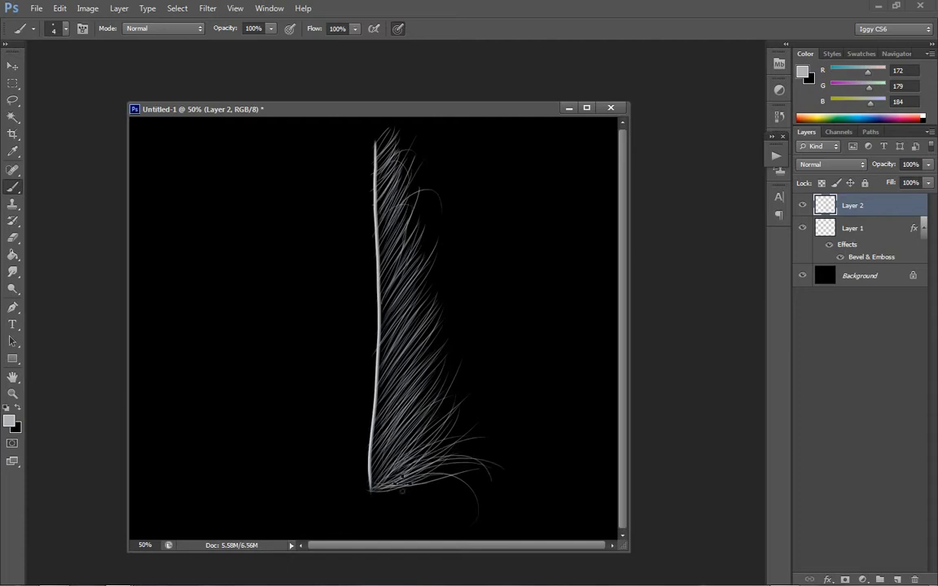
pyautogui.moveTo(452, 428); pyautogui.dragTo(502, 449)
pyautogui.moveTo(375, 488)
pyautogui.mouseDown()
pyautogui.moveTo(477, 439)
pyautogui.moveTo(517, 486)
pyautogui.mouseUp()
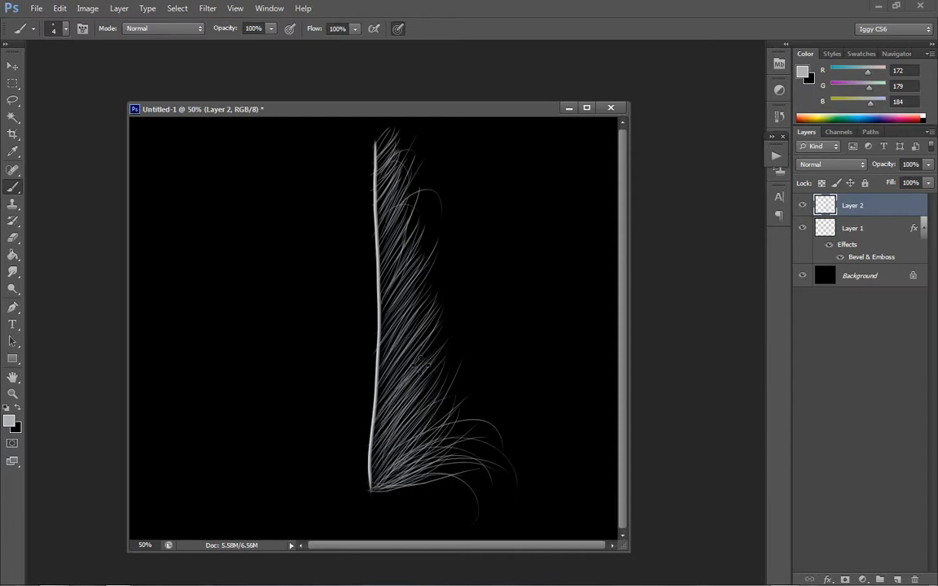
pyautogui.moveTo(381, 410)
pyautogui.mouseDown()
pyautogui.moveTo(451, 352)
pyautogui.moveTo(469, 384)
pyautogui.mouseUp()
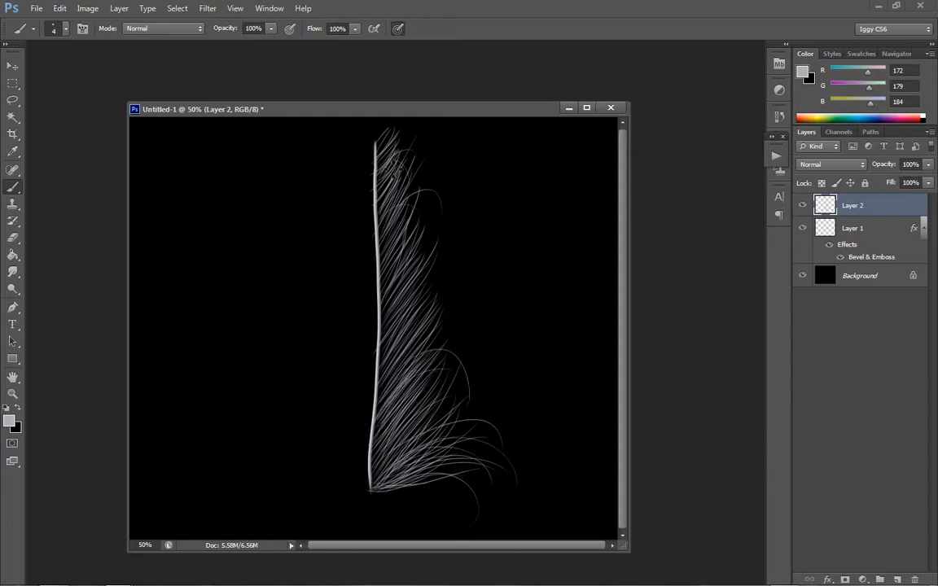
pyautogui.hotkey('ctrl', 'z')
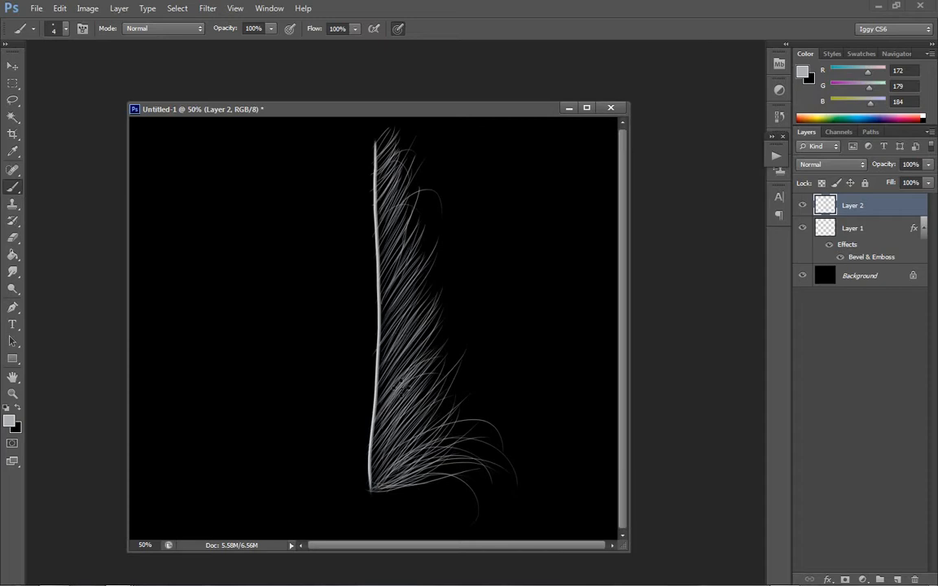
# - Add loose curved hairs and longer diagonal barbs along the feather's right edge, from near the tip down to the lower half
pyautogui.moveTo(385, 338)
pyautogui.mouseDown()
pyautogui.moveTo(462, 254)
pyautogui.moveTo(464, 284)
pyautogui.mouseUp()
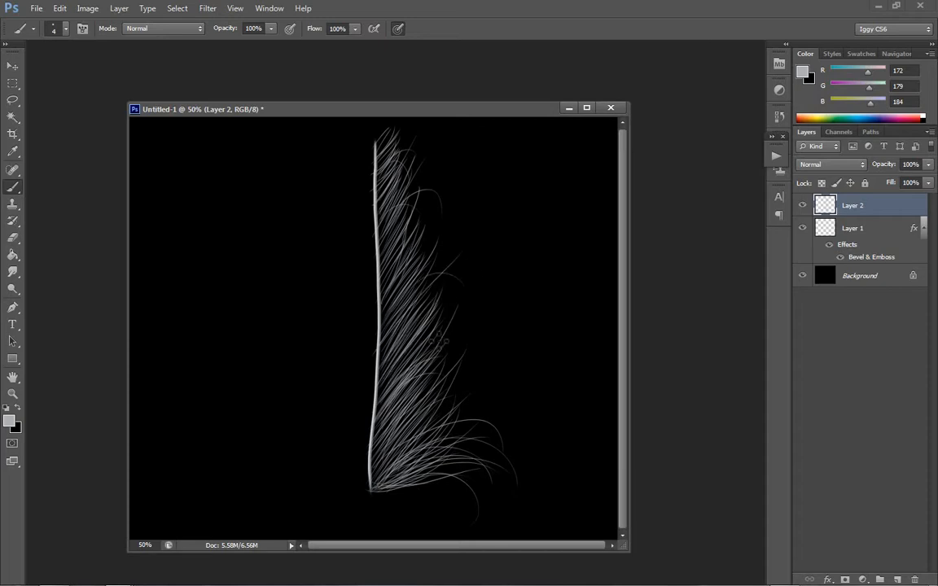
pyautogui.moveTo(397, 189); pyautogui.dragTo(429, 152)
pyautogui.moveTo(380, 371); pyautogui.dragTo(441, 313)
pyautogui.moveTo(379, 438); pyautogui.dragTo(485, 351)
pyautogui.moveTo(377, 456); pyautogui.dragTo(489, 383)
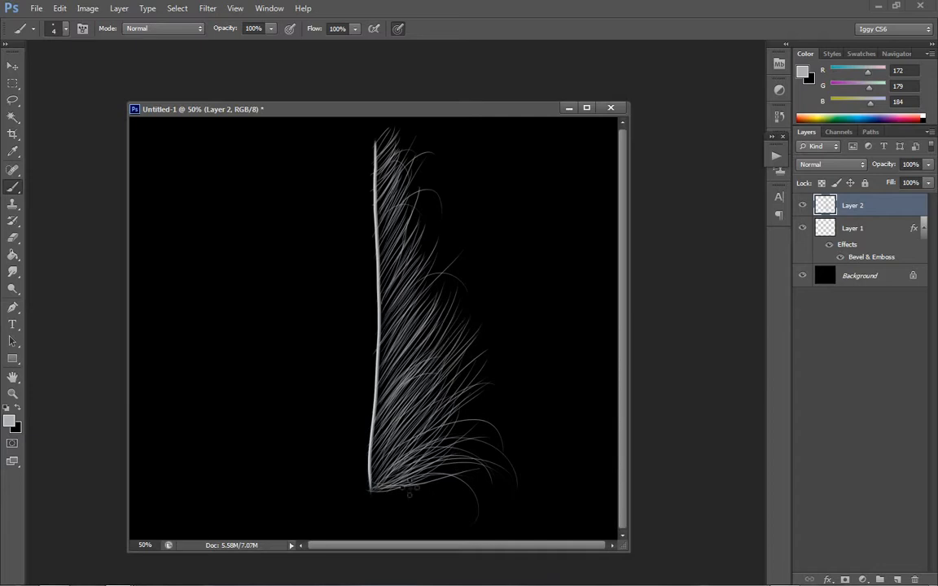
# - Extend long drooping barbs from the shaft's base and paint curled hairs along the right edge around mid-height
pyautogui.moveTo(373, 489)
pyautogui.mouseDown()
pyautogui.moveTo(527, 456)
pyautogui.moveTo(505, 477)
pyautogui.moveTo(551, 512)
pyautogui.mouseUp()
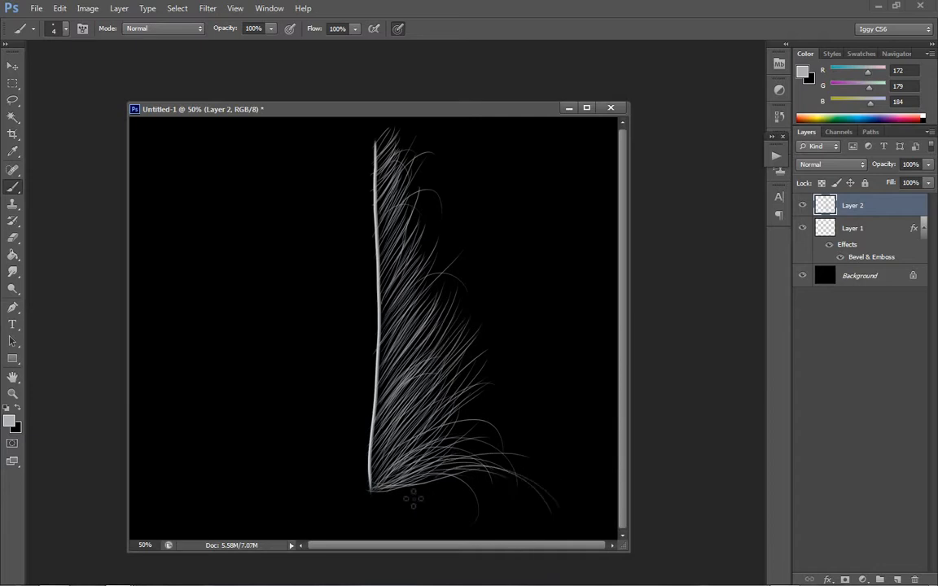
pyautogui.moveTo(373, 489); pyautogui.dragTo(558, 507)
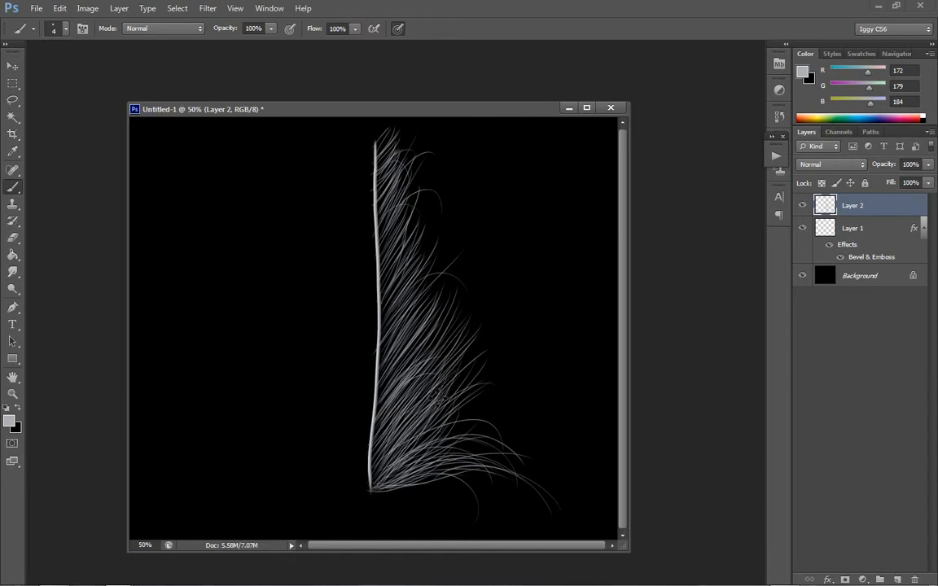
pyautogui.moveTo(384, 424); pyautogui.dragTo(498, 401)
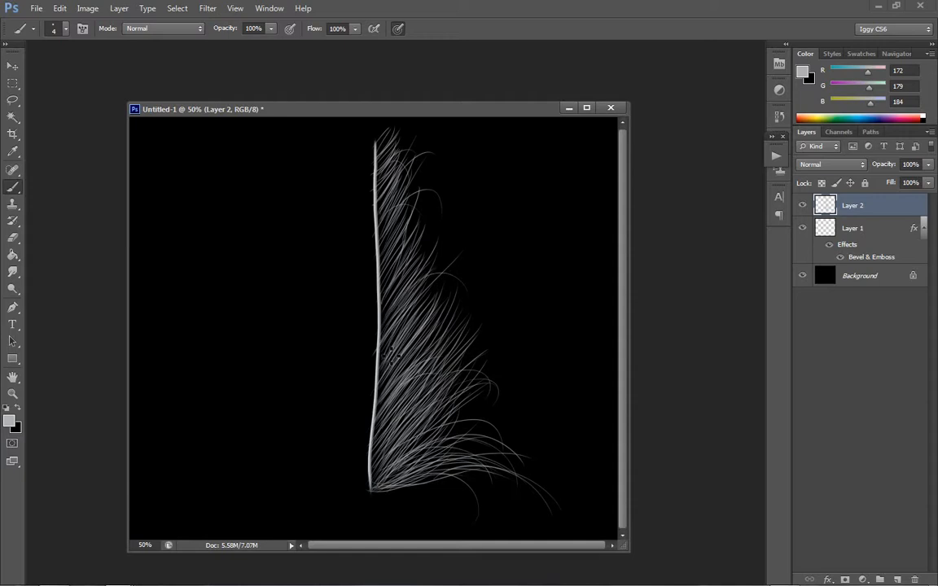
pyautogui.moveTo(468, 314); pyautogui.dragTo(468, 323)
pyautogui.moveTo(381, 392)
pyautogui.mouseDown()
pyautogui.moveTo(496, 319)
pyautogui.moveTo(502, 324)
pyautogui.mouseUp()
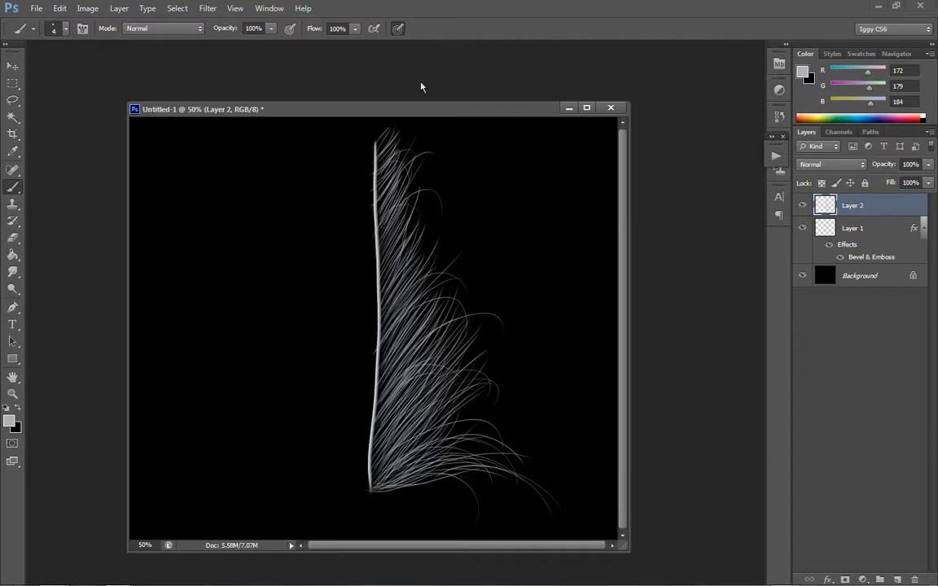
# - Add short barbs at the feather's tip and fan wide arching barbs rightward from the shaft's base
pyautogui.moveTo(377, 151); pyautogui.dragTo(398, 123)
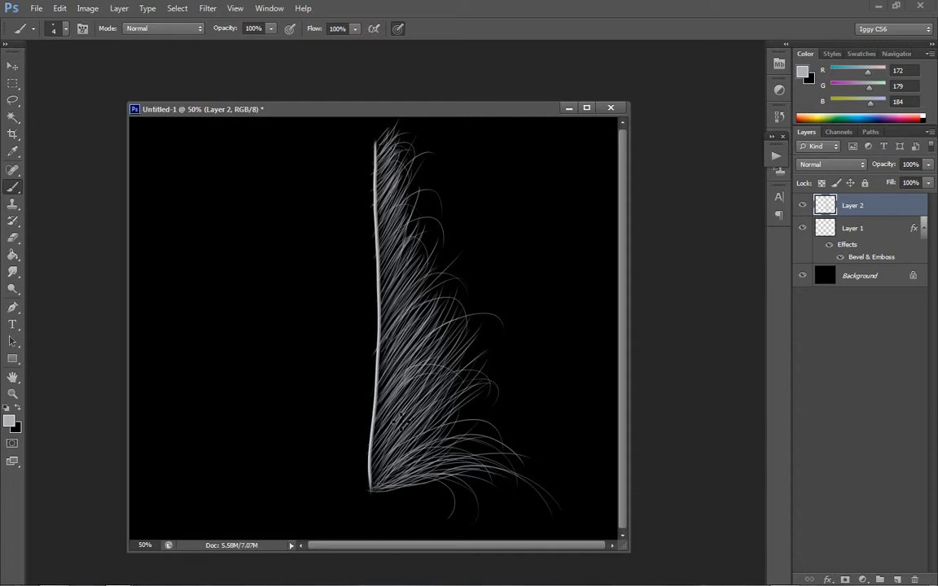
pyautogui.moveTo(372, 486); pyautogui.dragTo(537, 431)
pyautogui.moveTo(374, 486); pyautogui.dragTo(533, 426)
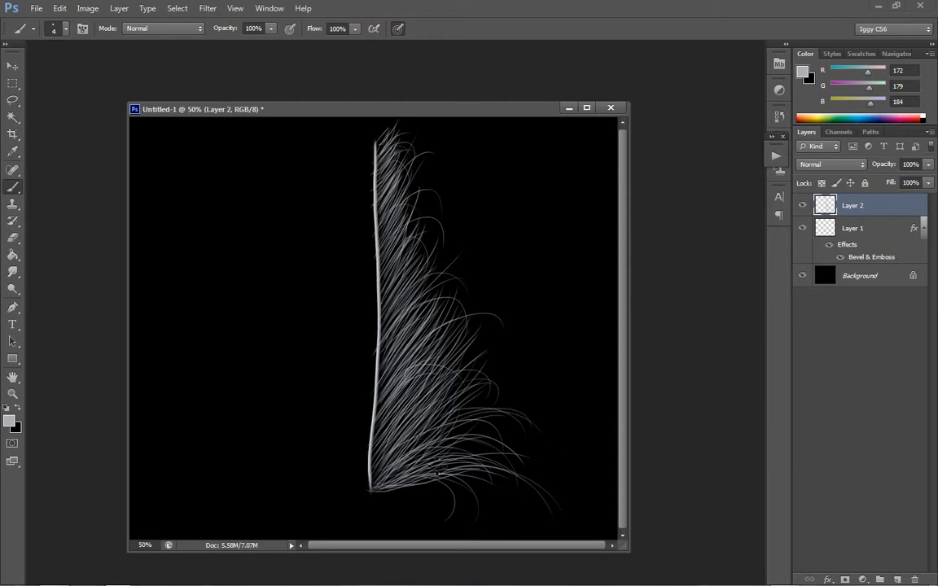
pyautogui.moveTo(373, 486)
pyautogui.mouseDown()
pyautogui.moveTo(529, 445)
pyautogui.moveTo(543, 468)
pyautogui.mouseUp()
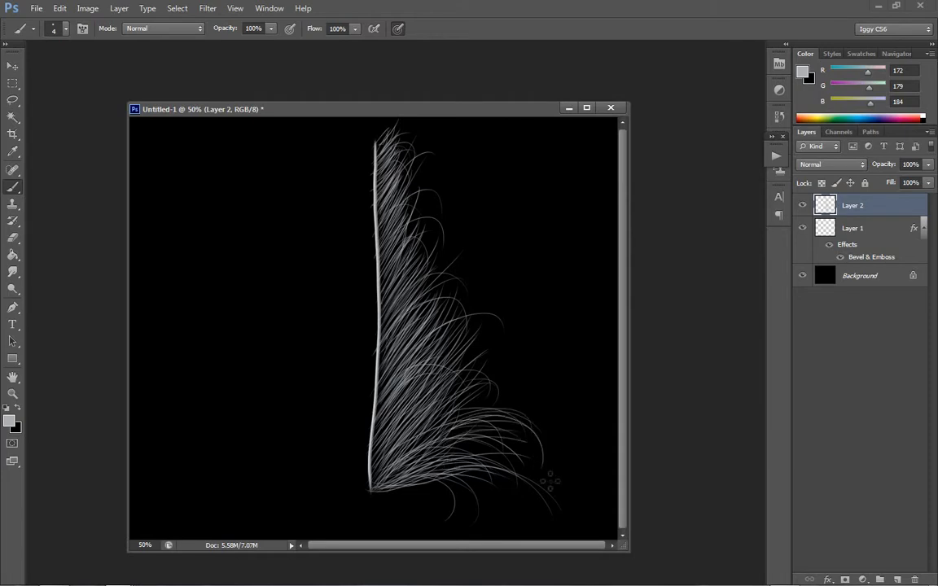
# - Paint a small patch of short diagonal test strokes on the empty canvas beside the feather and erase it
pyautogui.moveTo(554, 266)
pyautogui.mouseDown()
pyautogui.moveTo(585, 260)
pyautogui.moveTo(619, 218)
pyautogui.mouseUp()
pyautogui.hotkey('ctrl', 'z')
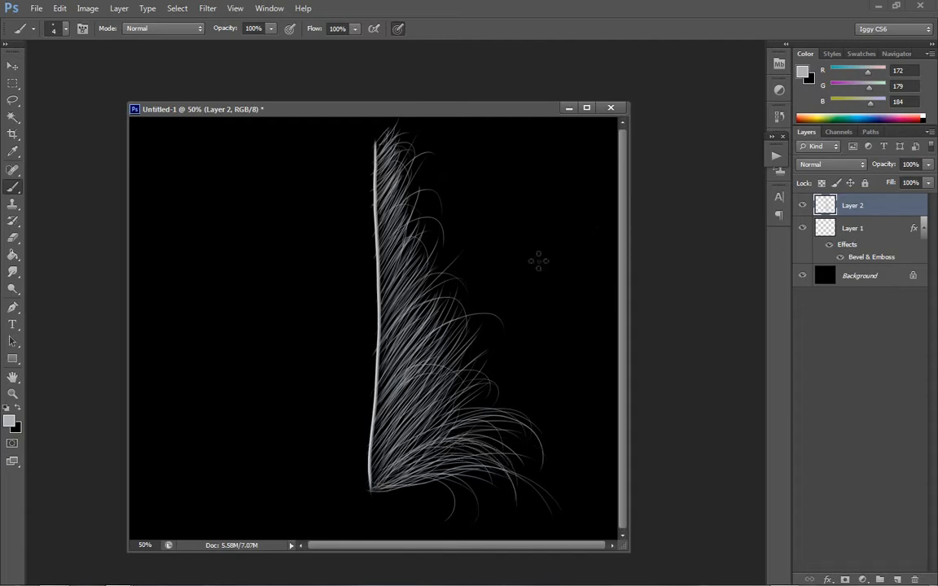
pyautogui.moveTo(525, 285)
pyautogui.mouseDown()
pyautogui.moveTo(561, 234)
pyautogui.moveTo(562, 242)
pyautogui.mouseUp()
pyautogui.moveTo(531, 291)
pyautogui.mouseDown()
pyautogui.moveTo(564, 245)
pyautogui.moveTo(570, 256)
pyautogui.mouseUp()
pyautogui.moveTo(540, 306)
pyautogui.mouseDown()
pyautogui.moveTo(578, 246)
pyautogui.moveTo(576, 262)
pyautogui.moveTo(581, 255)
pyautogui.mouseUp()
pyautogui.moveTo(556, 307); pyautogui.dragTo(582, 262)
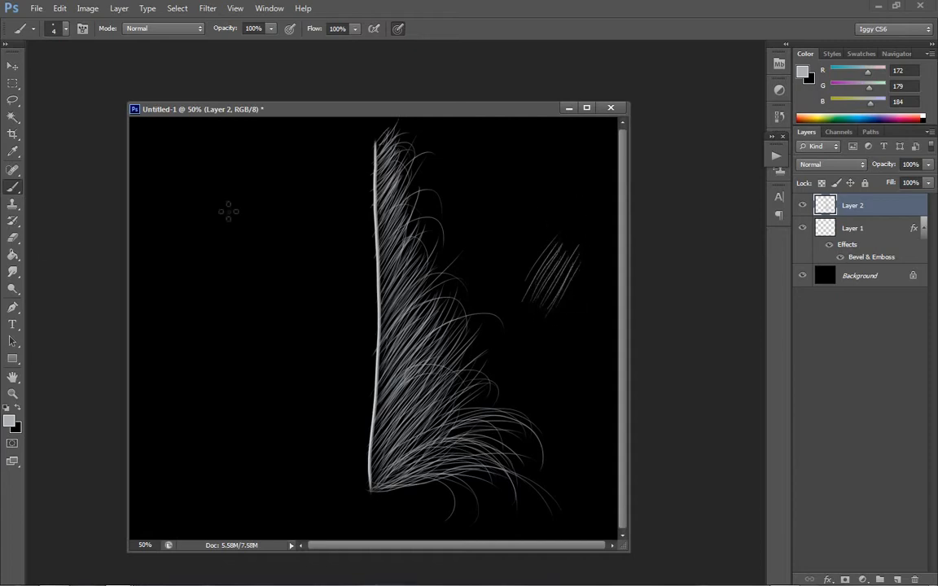
pyautogui.click(13, 237)
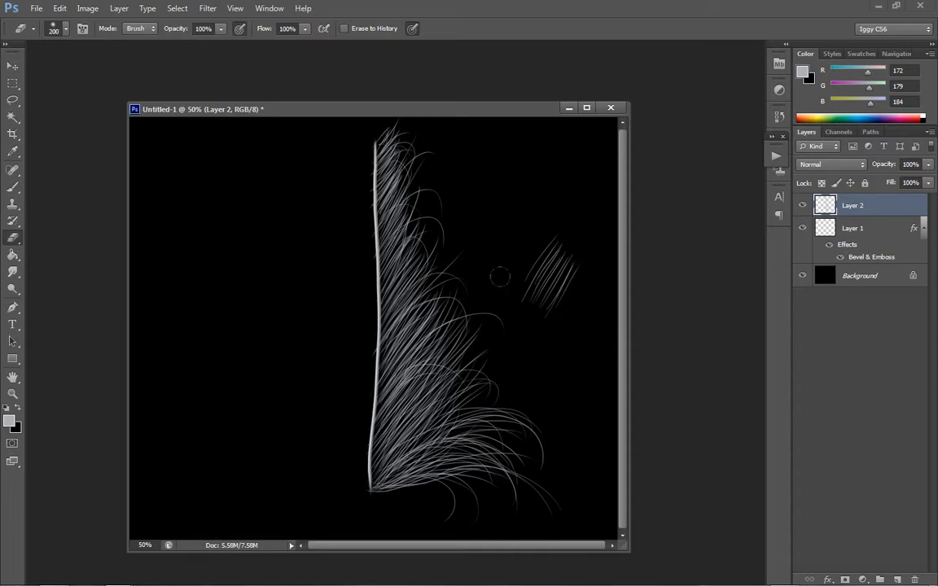
pyautogui.moveTo(540, 249); pyautogui.dragTo(539, 277)
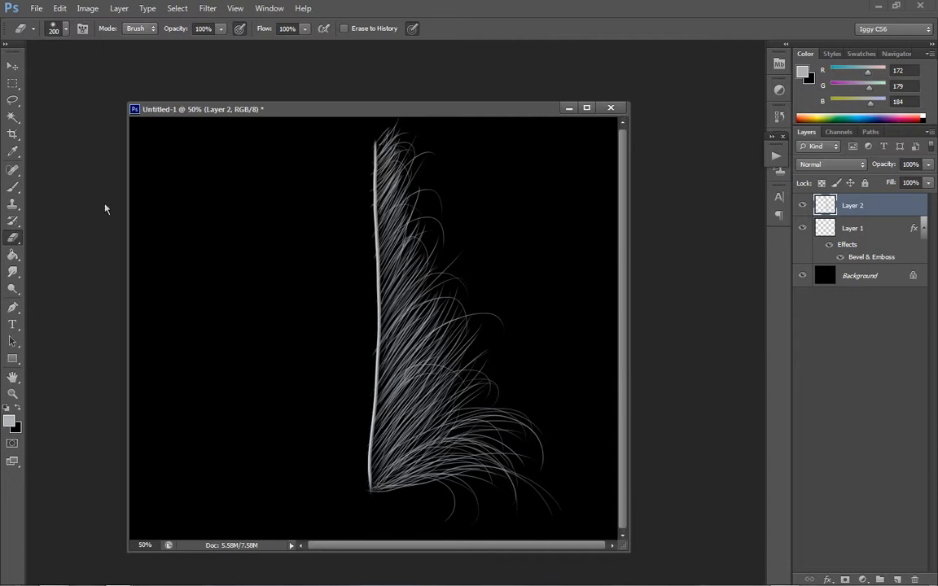
# - Brush long arching barbs over the feather's lower half, curving down past its right edge
pyautogui.click(13, 186)
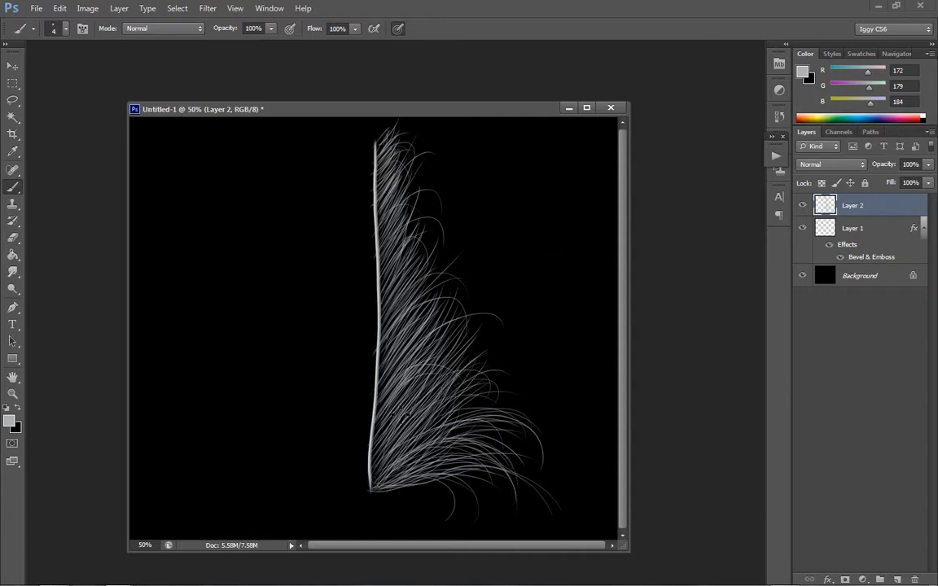
pyautogui.moveTo(380, 391); pyautogui.dragTo(532, 411)
pyautogui.moveTo(381, 411); pyautogui.dragTo(506, 374)
pyautogui.moveTo(381, 431)
pyautogui.mouseDown()
pyautogui.moveTo(467, 422)
pyautogui.moveTo(496, 510)
pyautogui.mouseUp()
pyautogui.moveTo(459, 387); pyautogui.dragTo(557, 470)
pyautogui.moveTo(381, 440)
pyautogui.mouseDown()
pyautogui.moveTo(529, 404)
pyautogui.moveTo(563, 442)
pyautogui.mouseUp()
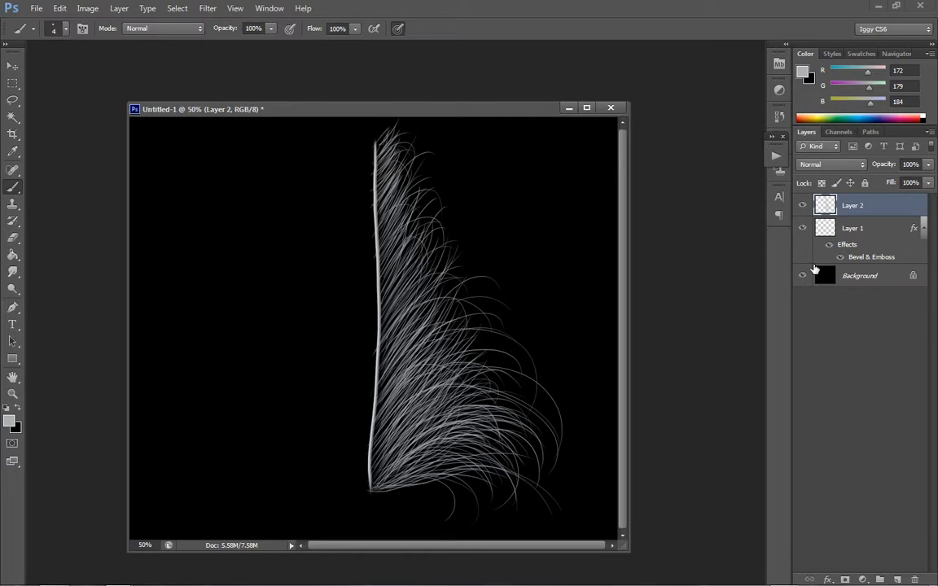
# - Soften the tip's protruding barbs with the Eraser and paint curled hairs over the tip and upper right edge
pyautogui.click(14, 236)
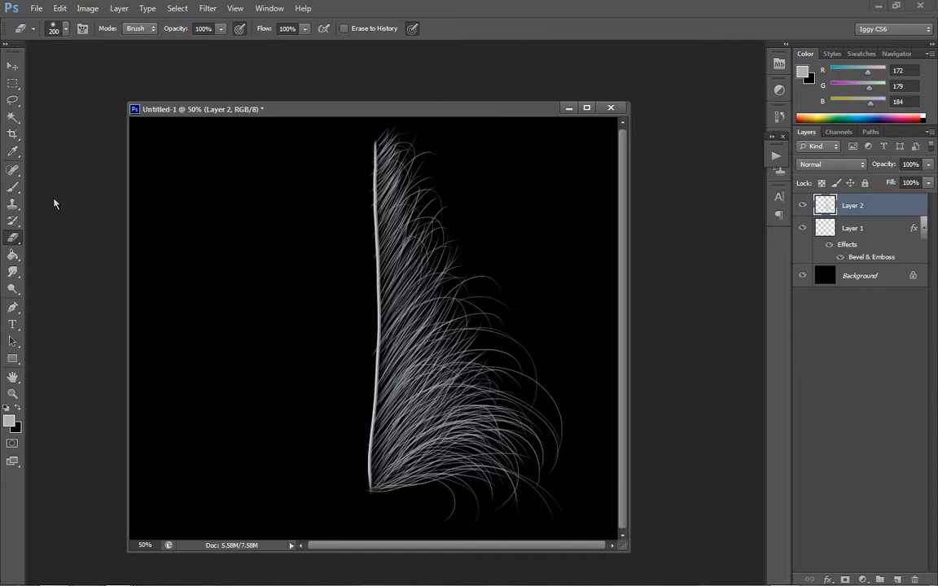
pyautogui.moveTo(391, 108); pyautogui.dragTo(410, 125)
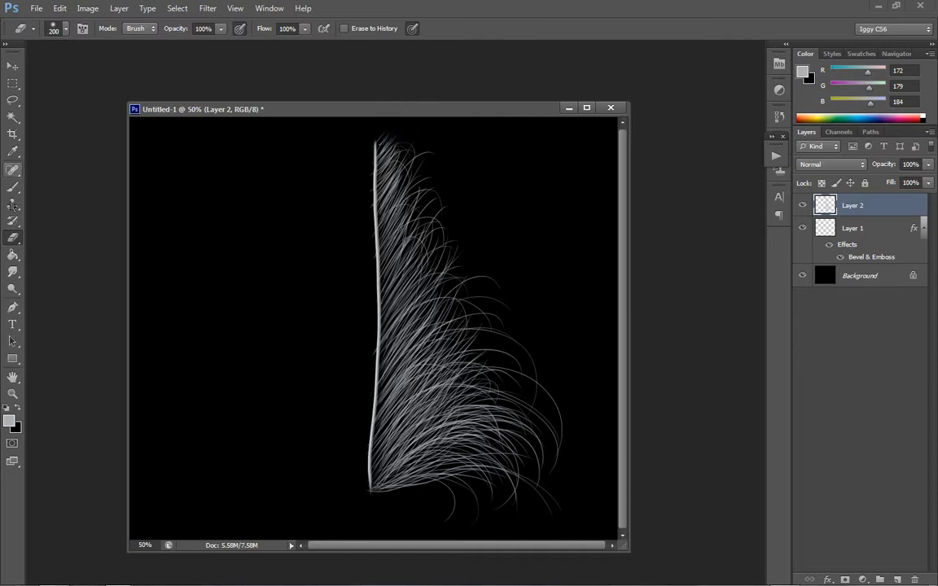
pyautogui.click(13, 187)
pyautogui.moveTo(391, 173)
pyautogui.mouseDown()
pyautogui.moveTo(413, 145)
pyautogui.moveTo(363, 144)
pyautogui.mouseUp()
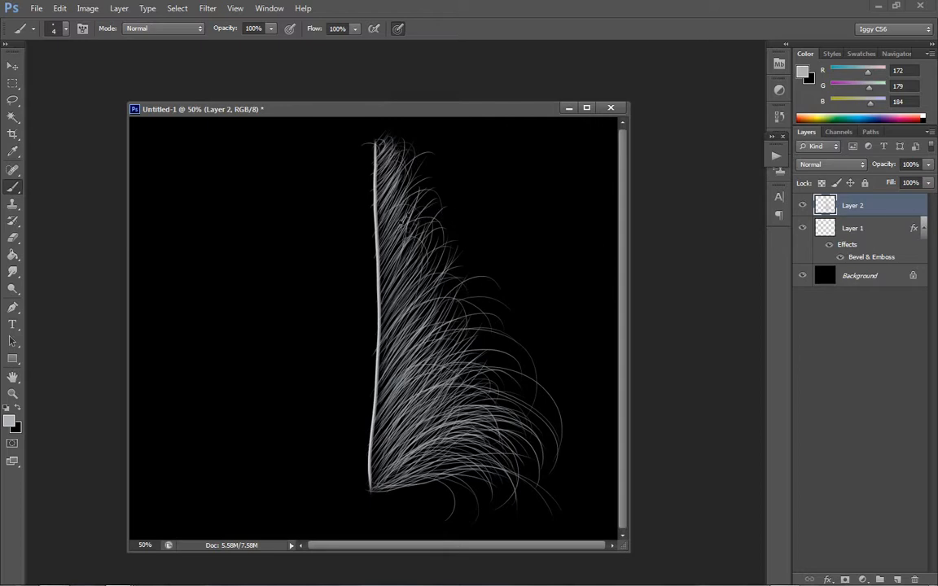
pyautogui.moveTo(380, 265)
pyautogui.mouseDown()
pyautogui.moveTo(465, 217)
pyautogui.moveTo(470, 245)
pyautogui.mouseUp()
# - Duplicate Layer 2 and flip the copy horizontally
pyautogui.rightClick(854, 206)
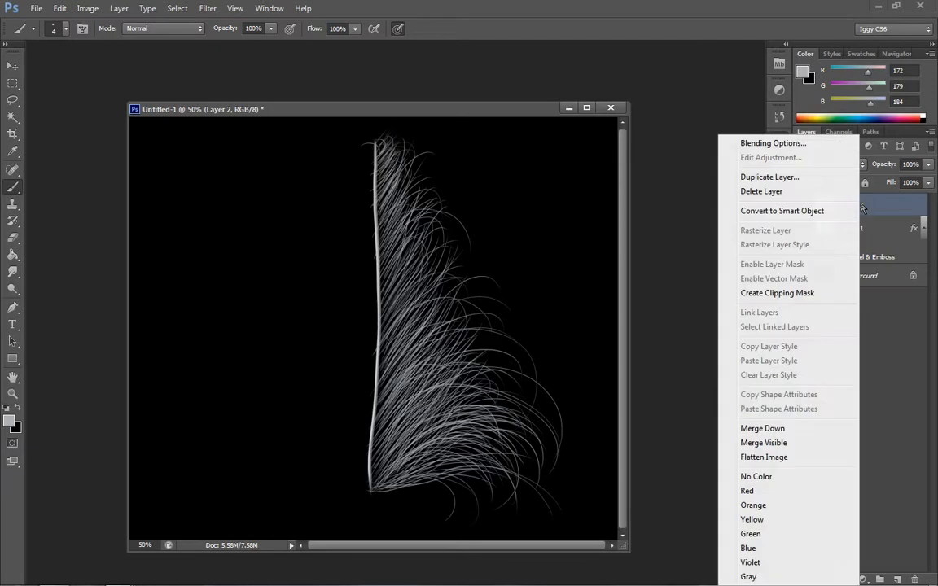
pyautogui.click(770, 177)
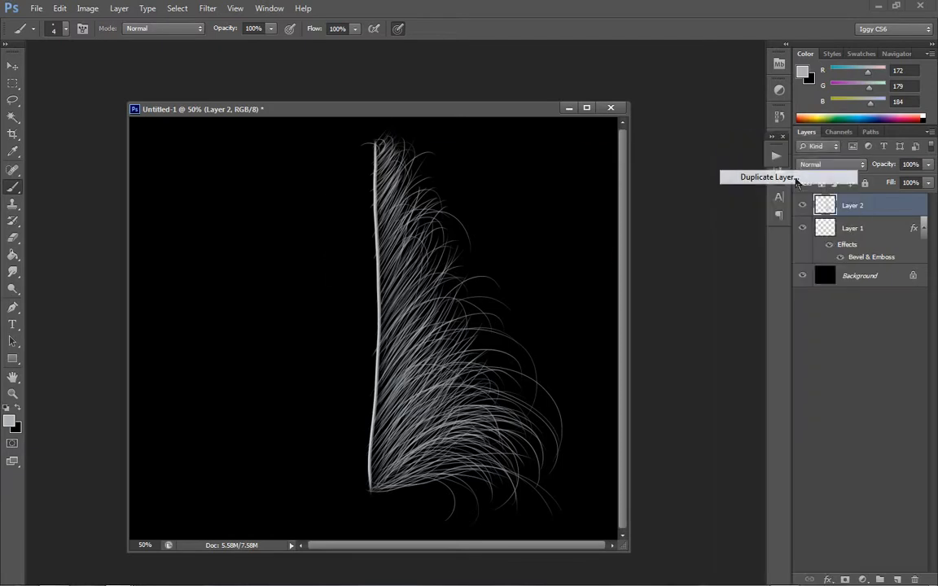
pyautogui.click(599, 173)
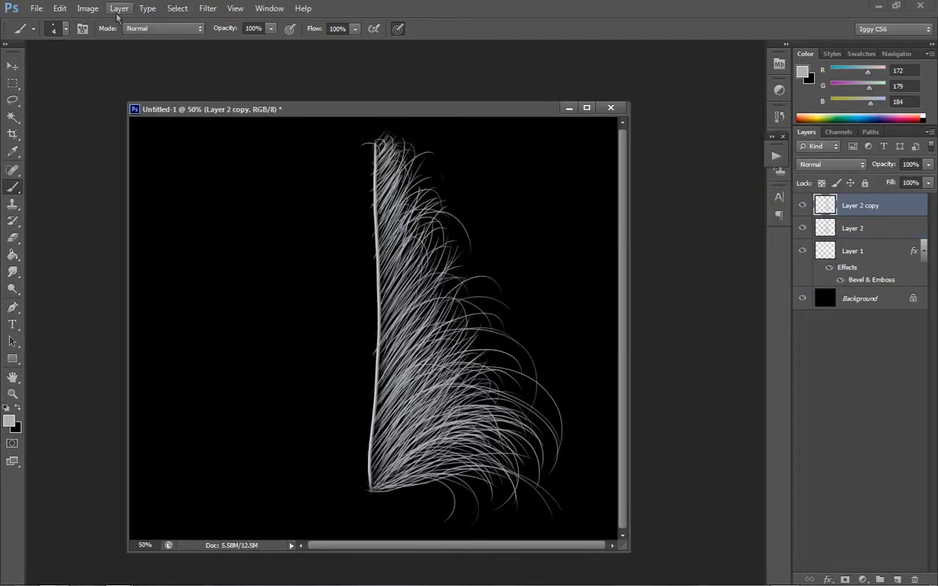
pyautogui.click(60, 9)
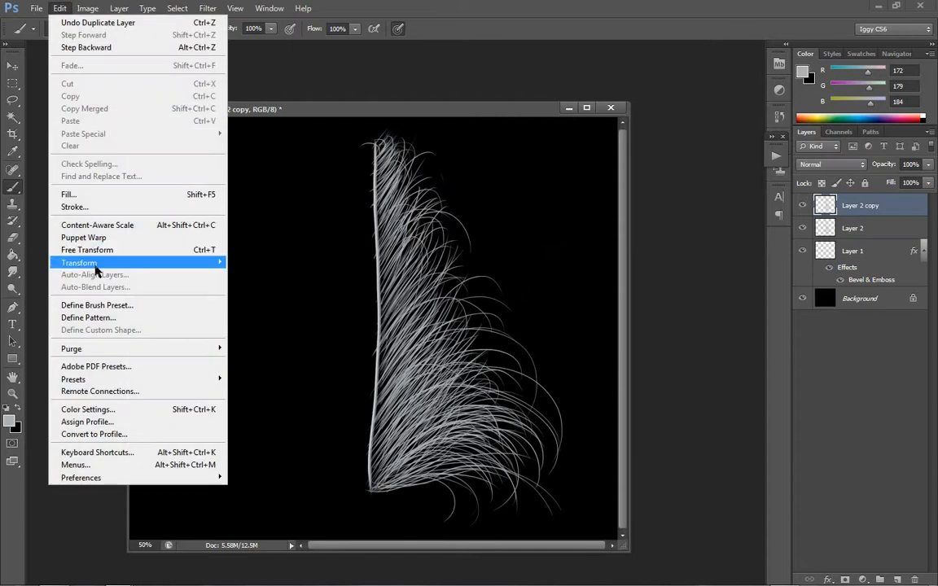
pyautogui.moveTo(215, 263)
pyautogui.click(244, 403)
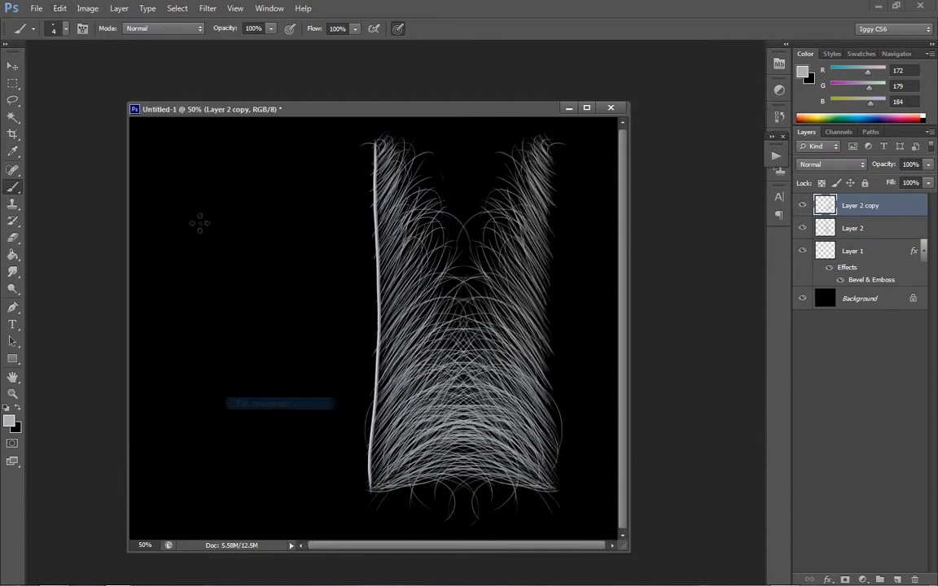
# - Move the flipped barbs to the shaft's left side and rotate them about -2.7° to follow the shaft
pyautogui.click(15, 68)
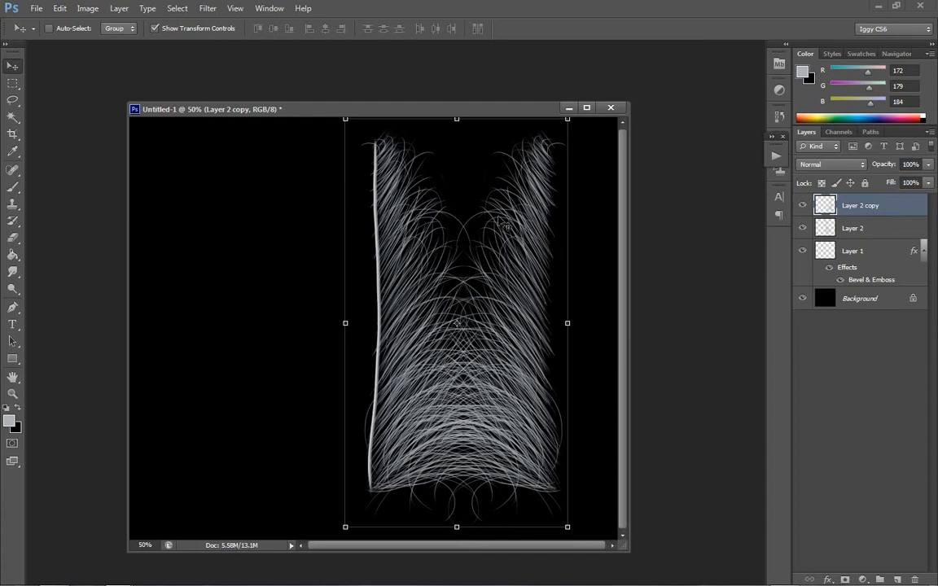
pyautogui.moveTo(499, 222); pyautogui.dragTo(329, 213)
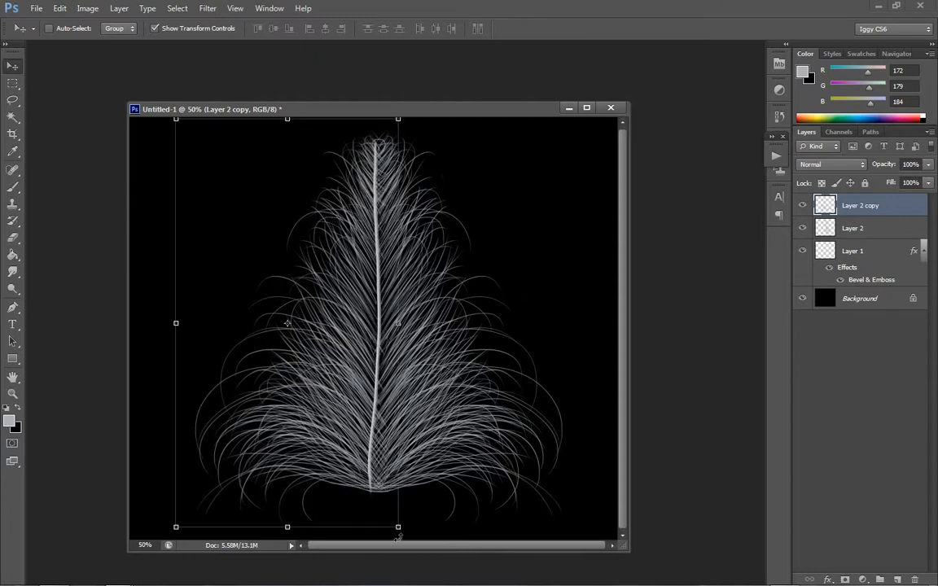
pyautogui.moveTo(398, 537); pyautogui.dragTo(396, 487)
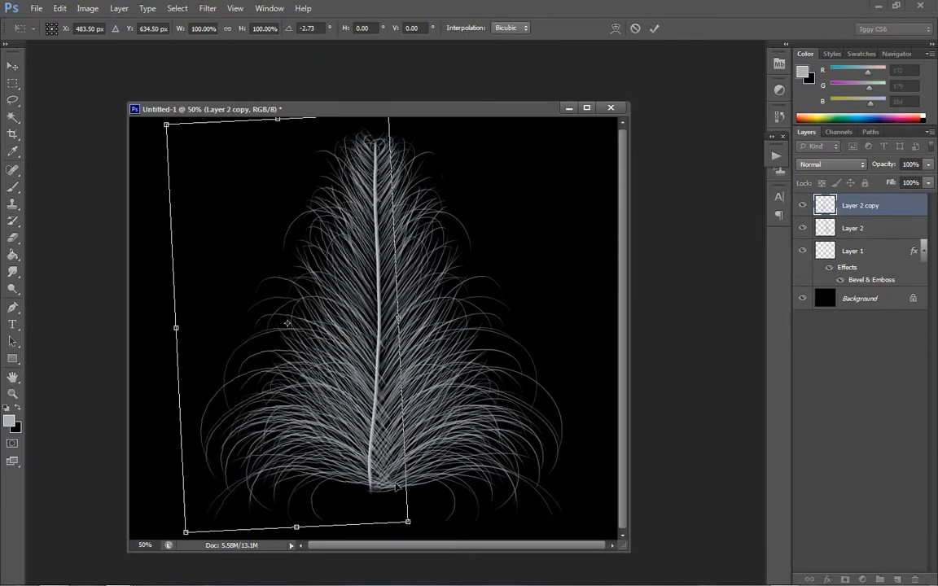
pyautogui.press('Return')
pyautogui.moveTo(372, 455)
pyautogui.mouseDown()
pyautogui.moveTo(363, 459)
pyautogui.moveTo(372, 461)
pyautogui.mouseUp()
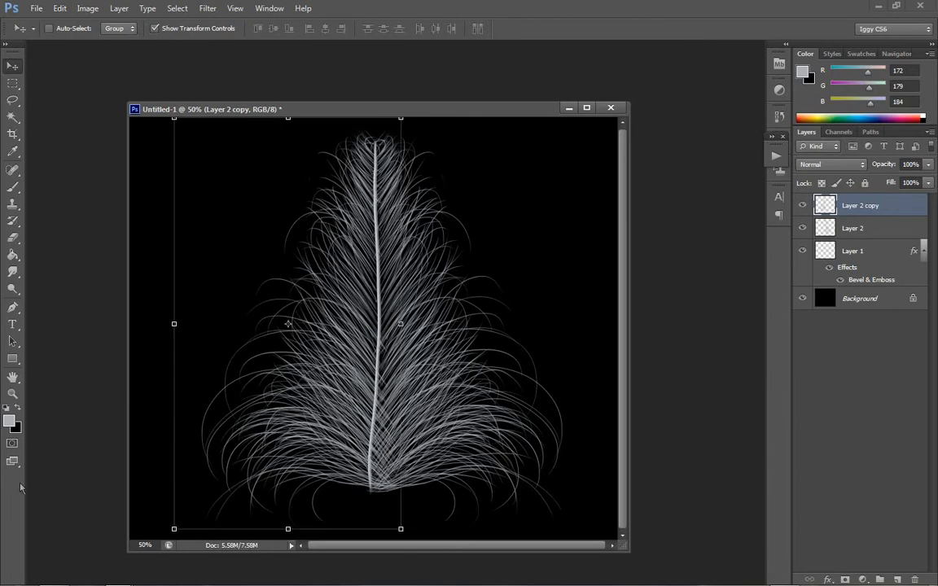
# - Erase the flipped copy's barbs that cross over the shaft's lower half, using a 200 px eraser
pyautogui.click(12, 393)
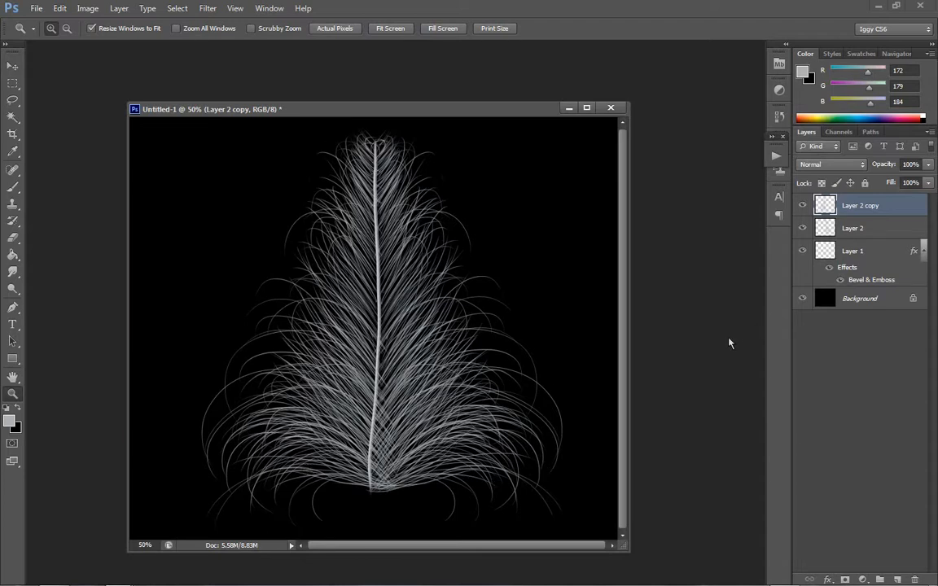
pyautogui.click(12, 237)
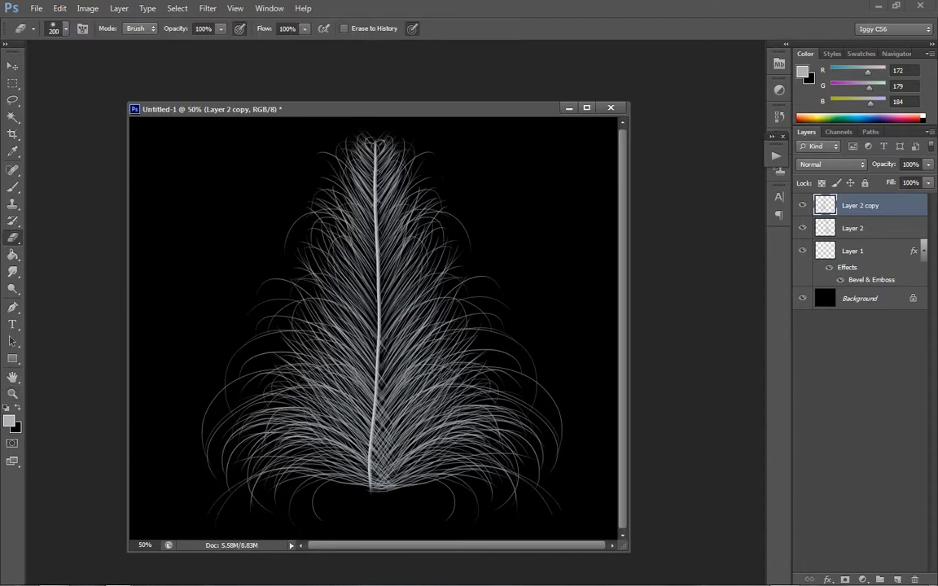
pyautogui.moveTo(353, 409); pyautogui.dragTo(358, 479)
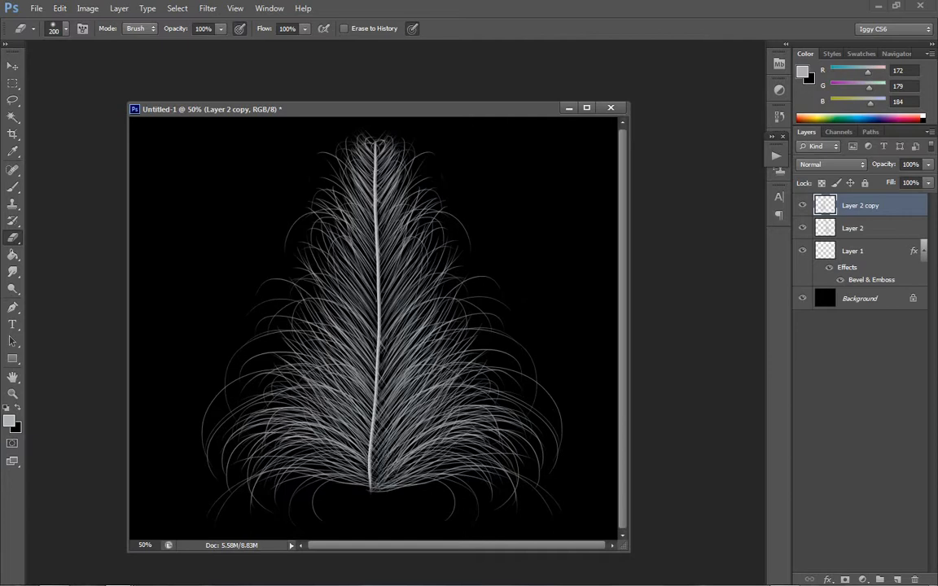
pyautogui.moveTo(378, 335); pyautogui.dragTo(369, 461)
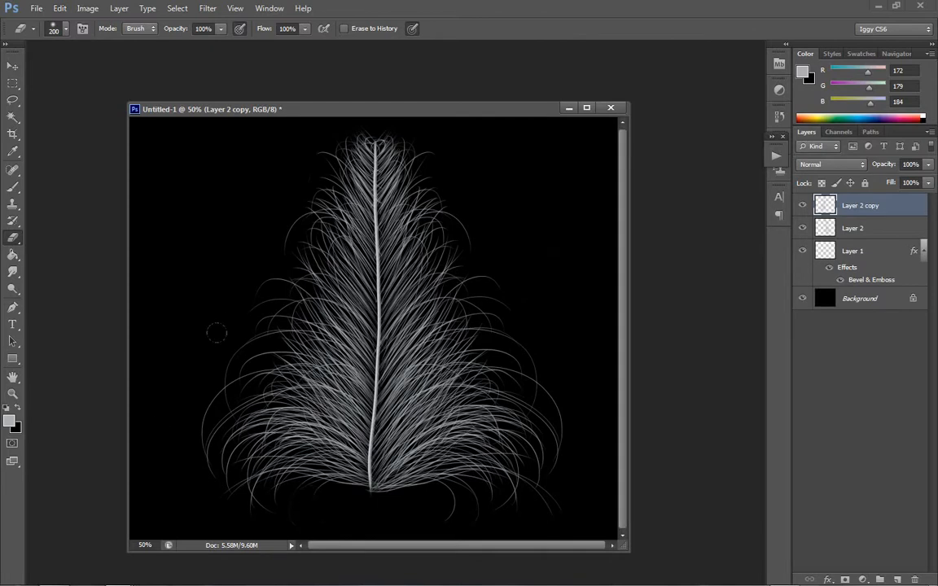
# - Erase the flipped copy's long outer barbs along its left edge and shift the copy slightly down and outward
pyautogui.moveTo(247, 326); pyautogui.dragTo(272, 339)
pyautogui.moveTo(209, 373); pyautogui.dragTo(170, 420)
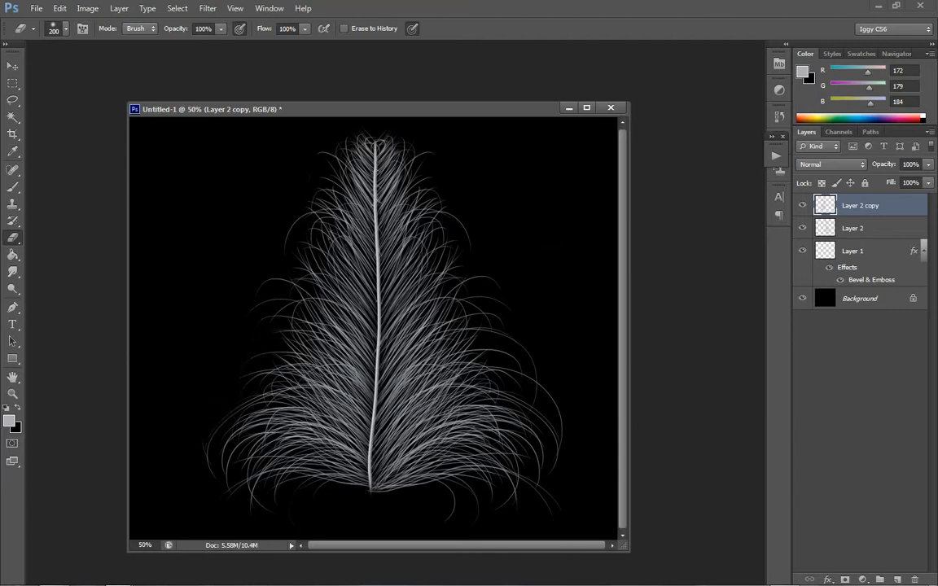
pyautogui.click(13, 64)
pyautogui.moveTo(288, 214); pyautogui.dragTo(290, 225)
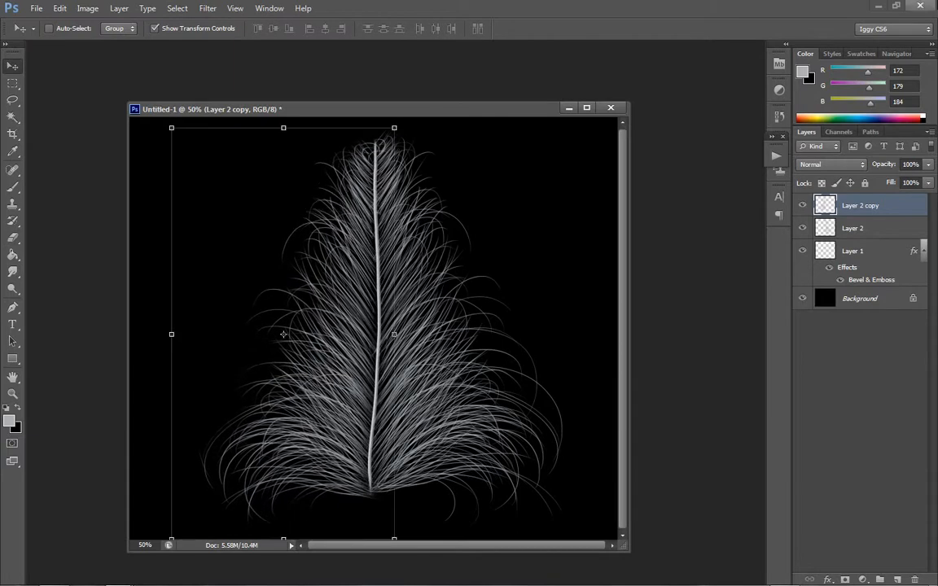
# - Delete the flipped Layer 2 copy, leaving only the barbs on the shaft's right side
pyautogui.click(12, 393)
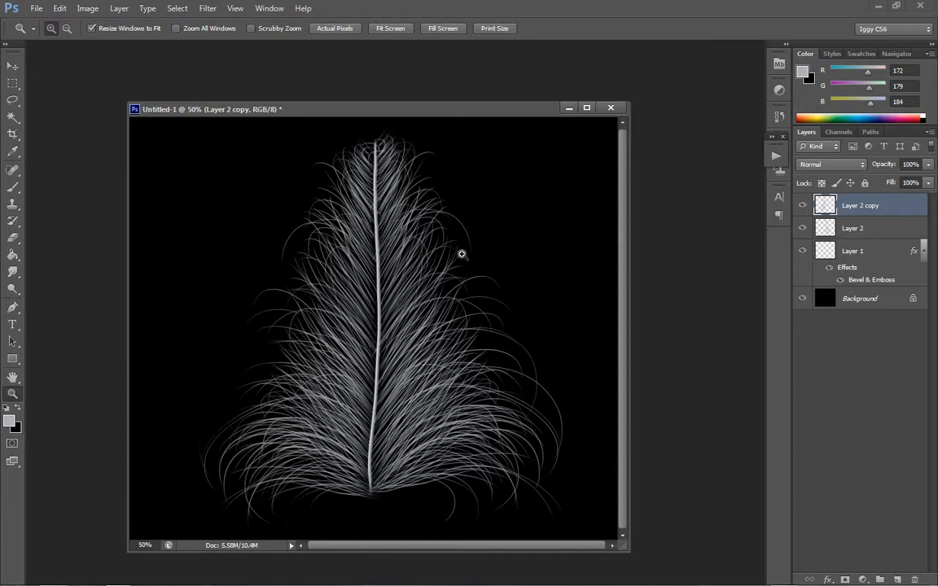
pyautogui.rightClick(370, 392)
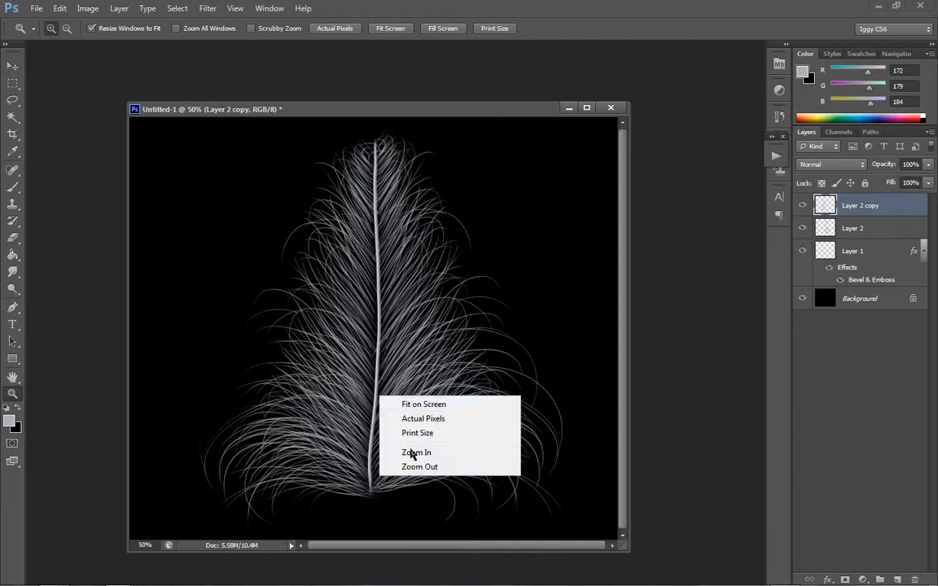
pyautogui.click(414, 465)
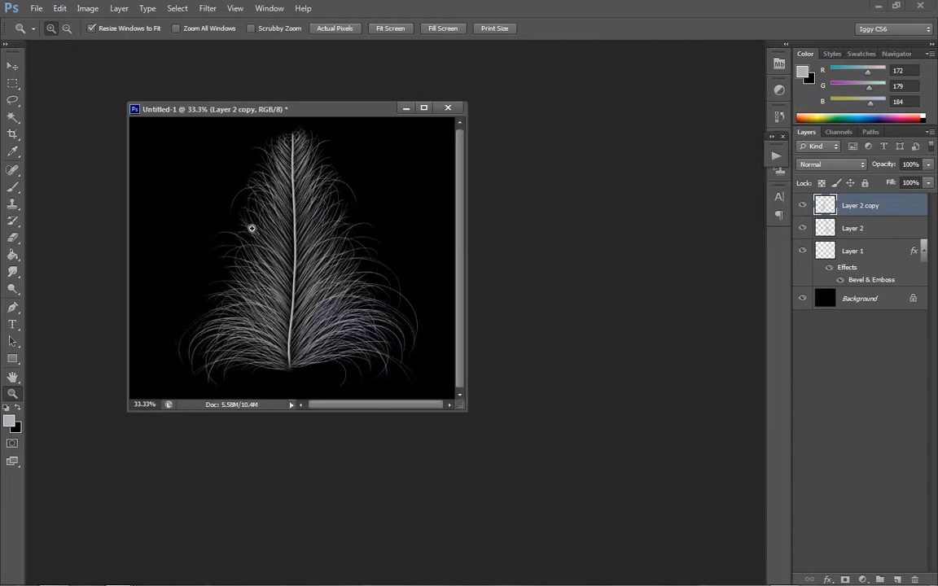
pyautogui.click(252, 247)
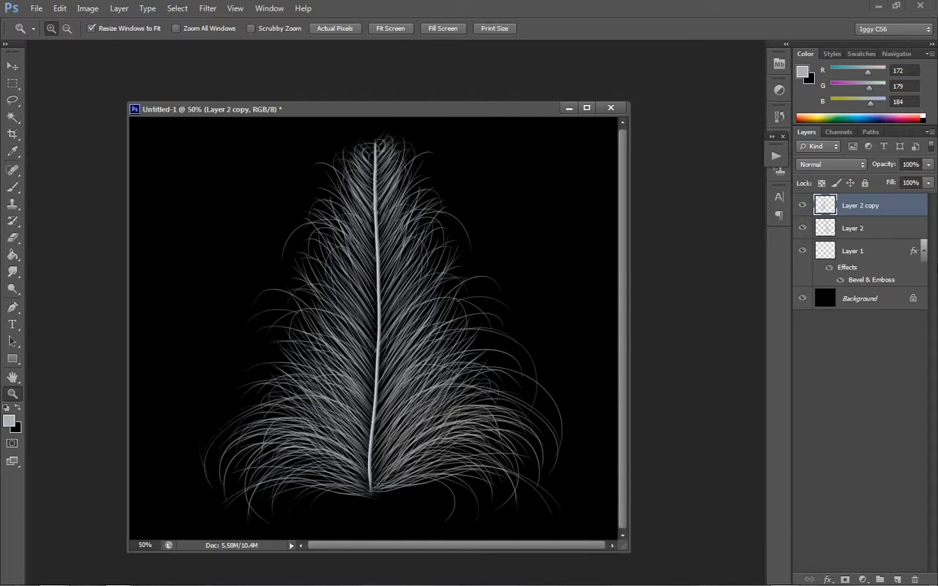
pyautogui.press('Delete')
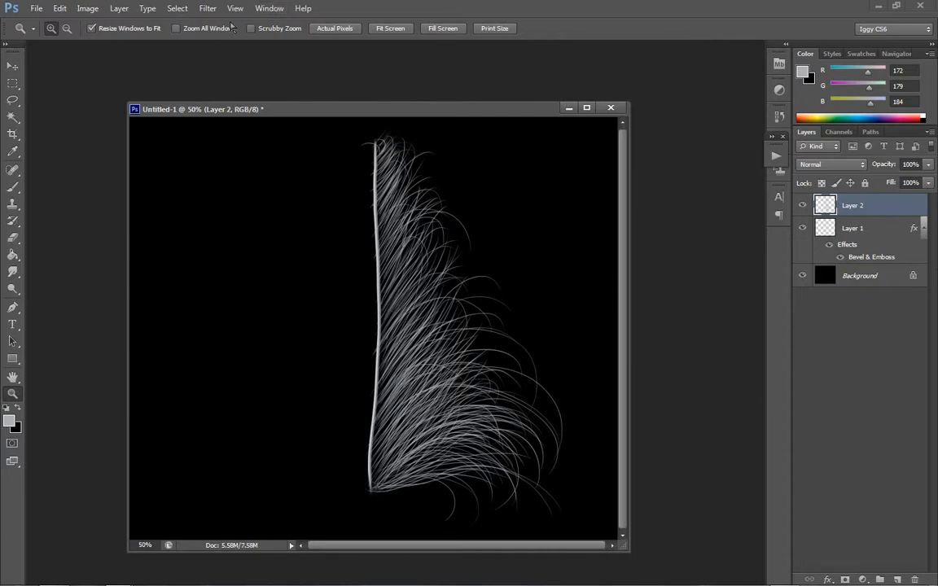
# - Paint curved barbs fanning out left from the shaft's base on Layer 2 with a 4 px brush, including short curls below it
pyautogui.click(12, 186)
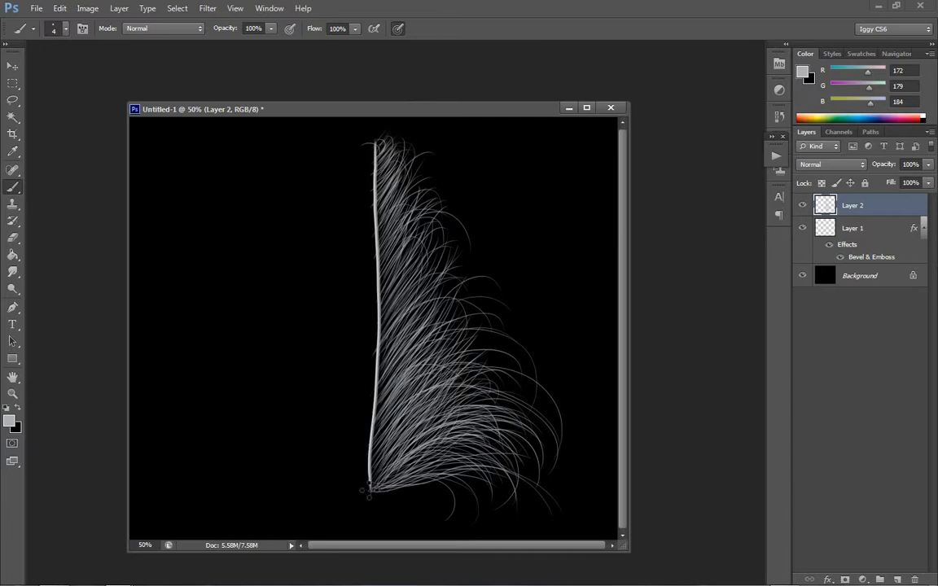
pyautogui.moveTo(369, 488)
pyautogui.mouseDown()
pyautogui.moveTo(336, 469)
pyautogui.moveTo(267, 492)
pyautogui.mouseUp()
pyautogui.moveTo(371, 489)
pyautogui.mouseDown()
pyautogui.moveTo(279, 479)
pyautogui.moveTo(249, 511)
pyautogui.moveTo(313, 468)
pyautogui.mouseUp()
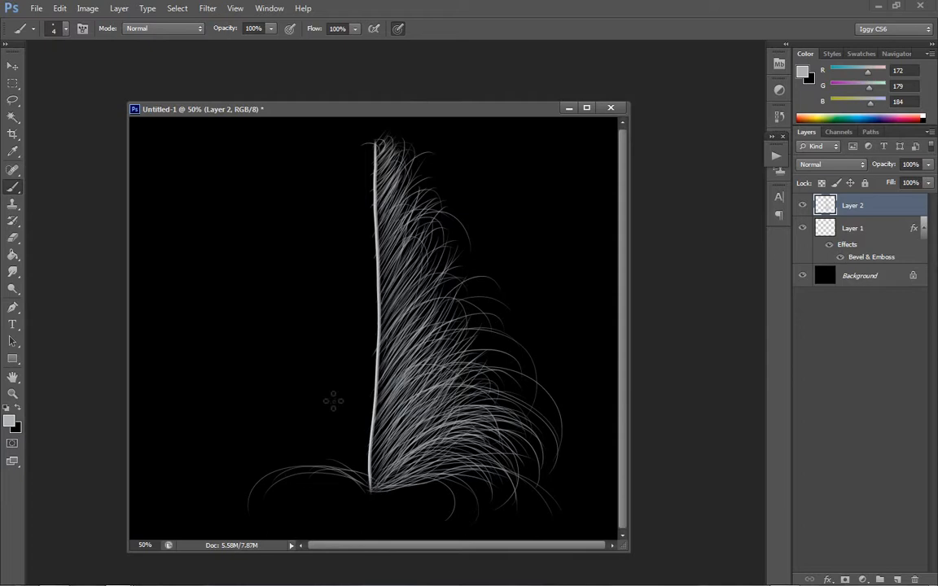
pyautogui.moveTo(370, 487); pyautogui.dragTo(301, 463)
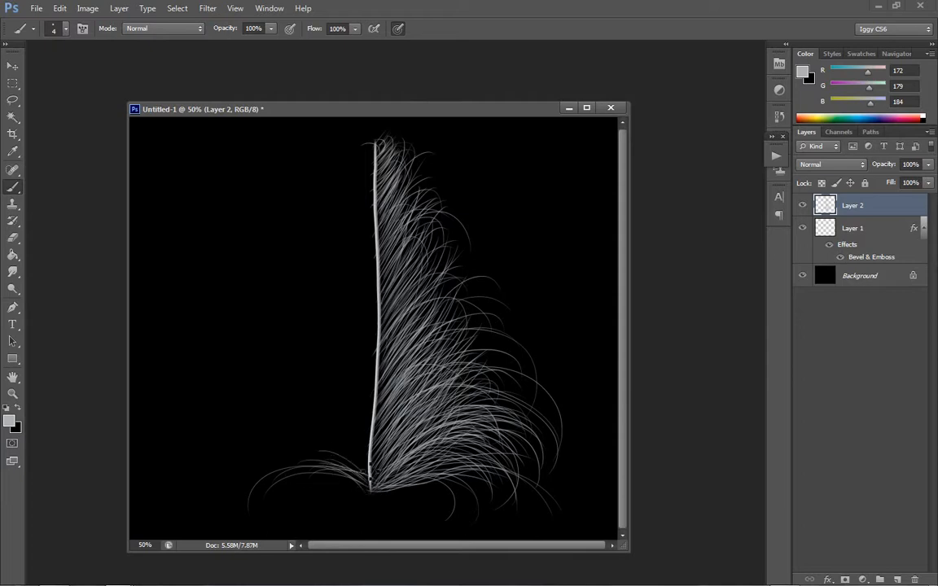
pyautogui.moveTo(369, 480)
pyautogui.mouseDown()
pyautogui.moveTo(295, 426)
pyautogui.moveTo(258, 463)
pyautogui.mouseUp()
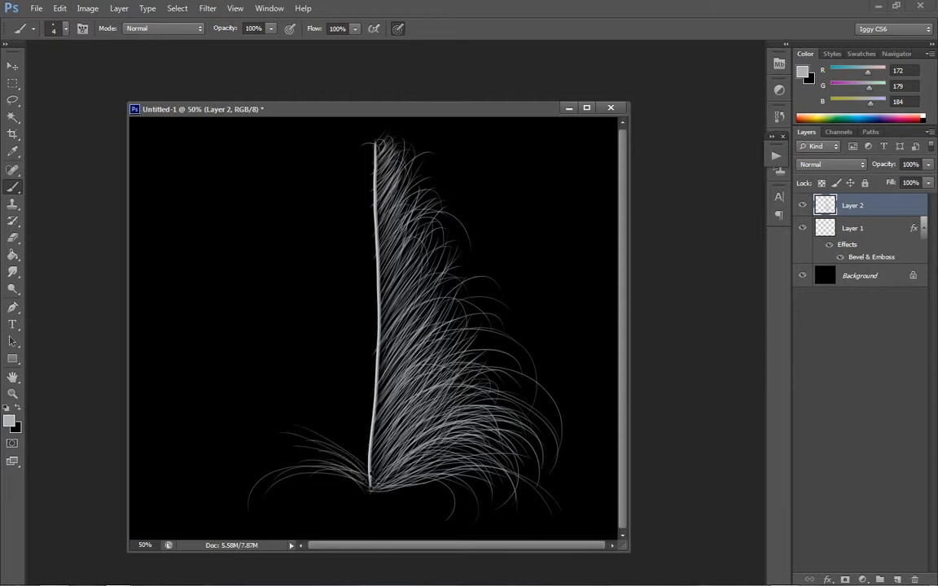
pyautogui.moveTo(370, 485); pyautogui.dragTo(277, 432)
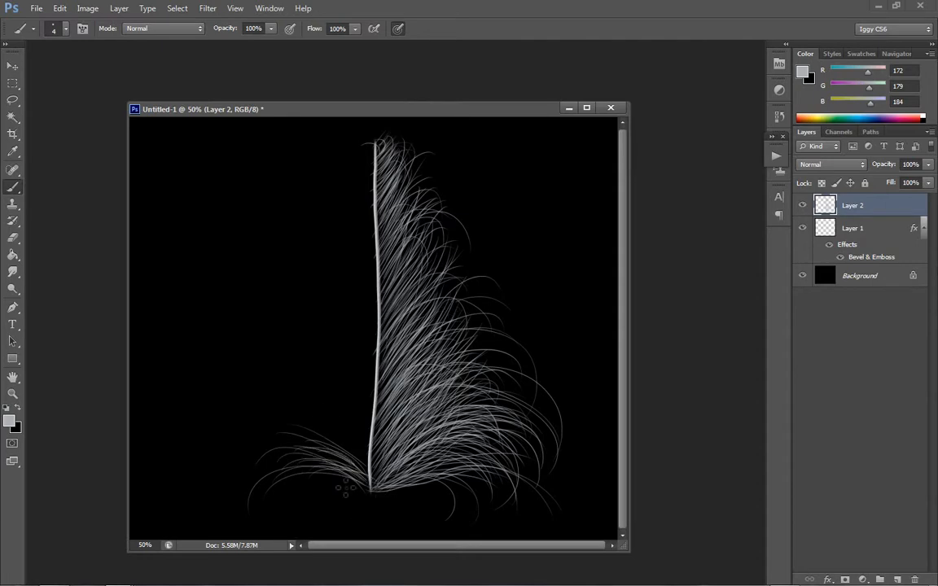
pyautogui.moveTo(368, 487)
pyautogui.mouseDown()
pyautogui.moveTo(294, 514)
pyautogui.moveTo(310, 518)
pyautogui.mouseUp()
pyautogui.moveTo(366, 487); pyautogui.dragTo(328, 525)
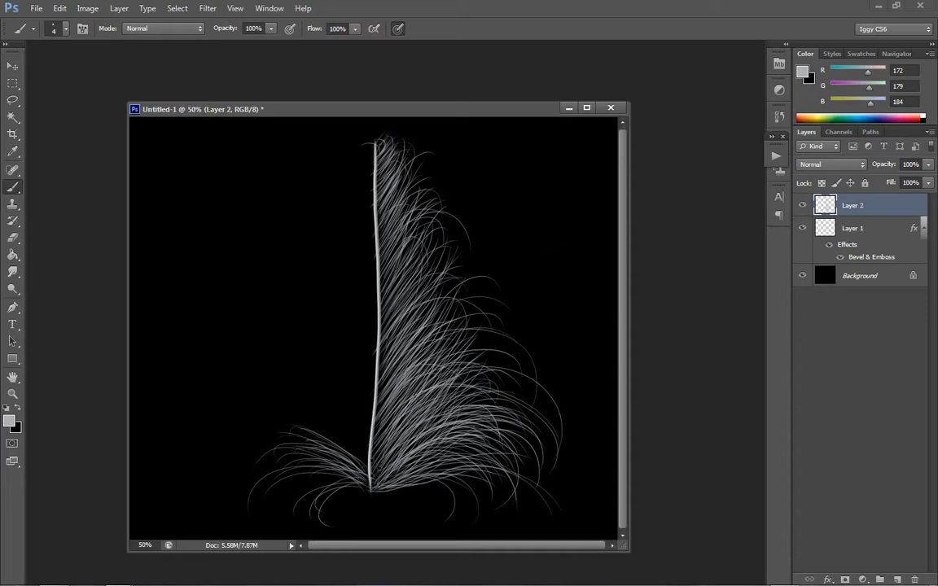
# - Paint long barbs sweeping up and outward from the shaft's left side, just above the base cluster
pyautogui.moveTo(373, 465)
pyautogui.mouseDown()
pyautogui.moveTo(307, 426)
pyautogui.moveTo(302, 391)
pyautogui.mouseUp()
pyautogui.moveTo(371, 435); pyautogui.dragTo(294, 374)
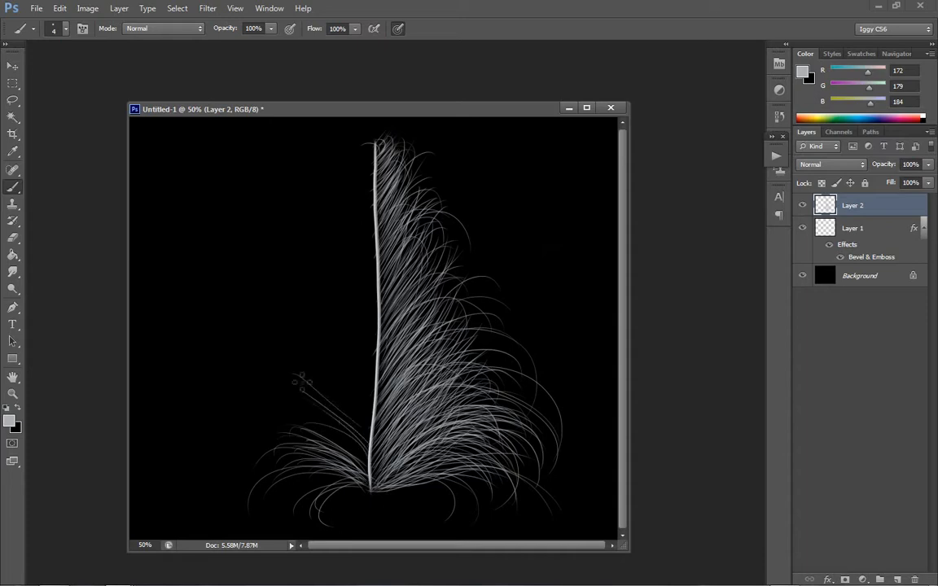
pyautogui.moveTo(371, 429); pyautogui.dragTo(280, 361)
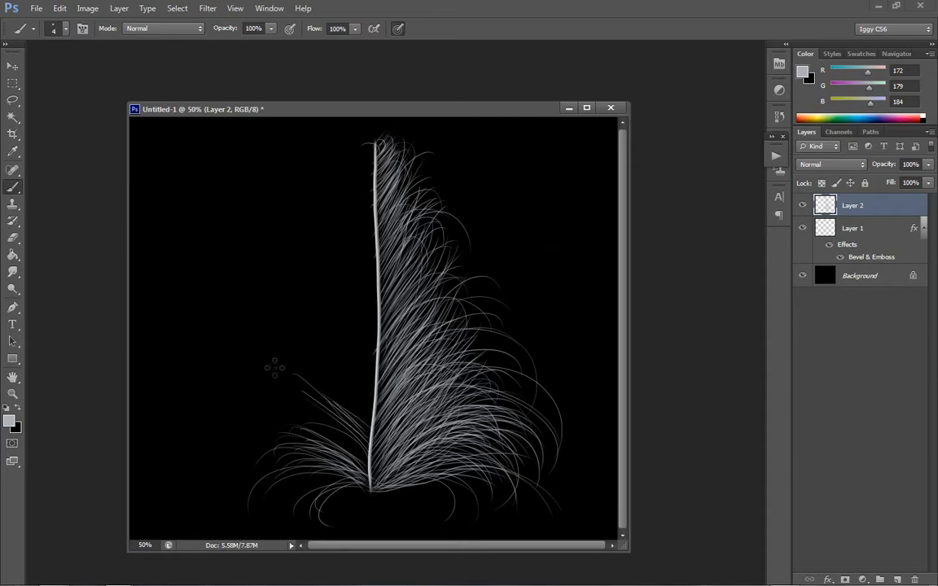
pyautogui.moveTo(372, 424)
pyautogui.mouseDown()
pyautogui.moveTo(267, 321)
pyautogui.moveTo(286, 352)
pyautogui.mouseUp()
pyautogui.moveTo(370, 428)
pyautogui.mouseDown()
pyautogui.moveTo(267, 340)
pyautogui.moveTo(281, 374)
pyautogui.mouseUp()
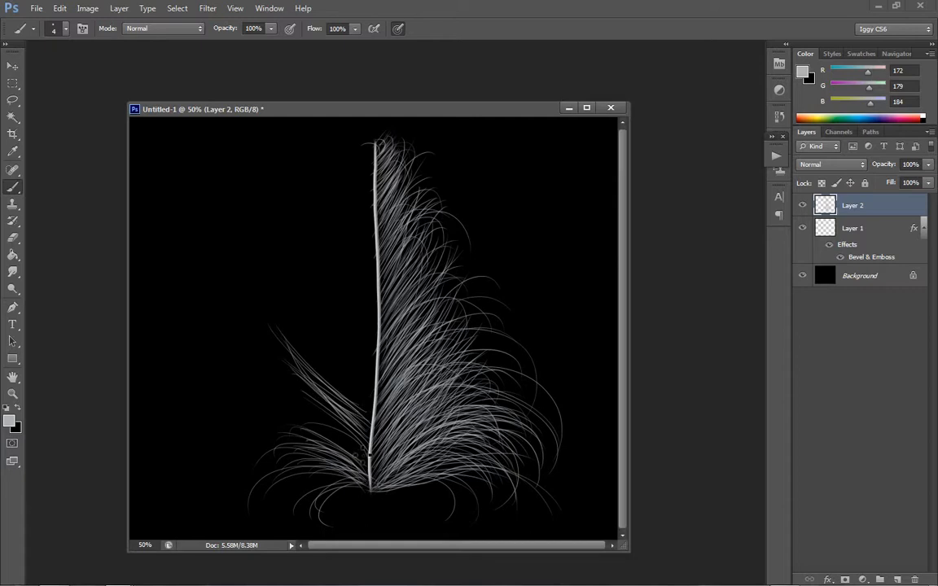
# - Fill the gap between the base cluster and the upswept barbs on the left with more curved strokes
pyautogui.moveTo(369, 447); pyautogui.dragTo(261, 354)
pyautogui.moveTo(351, 447)
pyautogui.mouseDown()
pyautogui.moveTo(263, 341)
pyautogui.moveTo(262, 358)
pyautogui.mouseUp()
pyautogui.moveTo(370, 454); pyautogui.dragTo(280, 361)
pyautogui.moveTo(369, 450)
pyautogui.mouseDown()
pyautogui.moveTo(270, 374)
pyautogui.moveTo(251, 350)
pyautogui.moveTo(262, 321)
pyautogui.mouseUp()
pyautogui.moveTo(369, 453)
pyautogui.mouseDown()
pyautogui.moveTo(246, 348)
pyautogui.moveTo(255, 419)
pyautogui.mouseUp()
pyautogui.moveTo(369, 474); pyautogui.dragTo(340, 464)
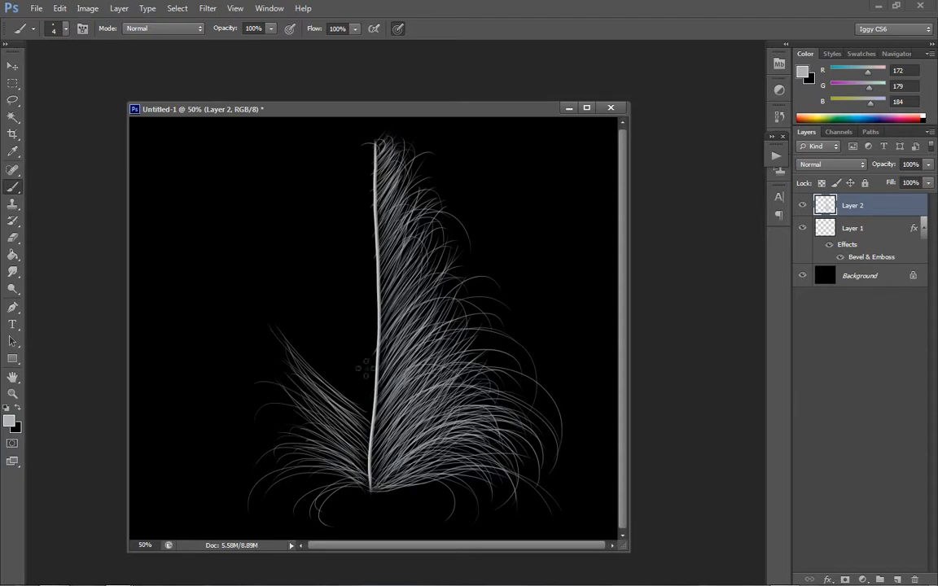
# - Extend the left-side barbs up the shaft's lower half and add curled hairs along the lower left edge
pyautogui.moveTo(321, 347); pyautogui.dragTo(262, 293)
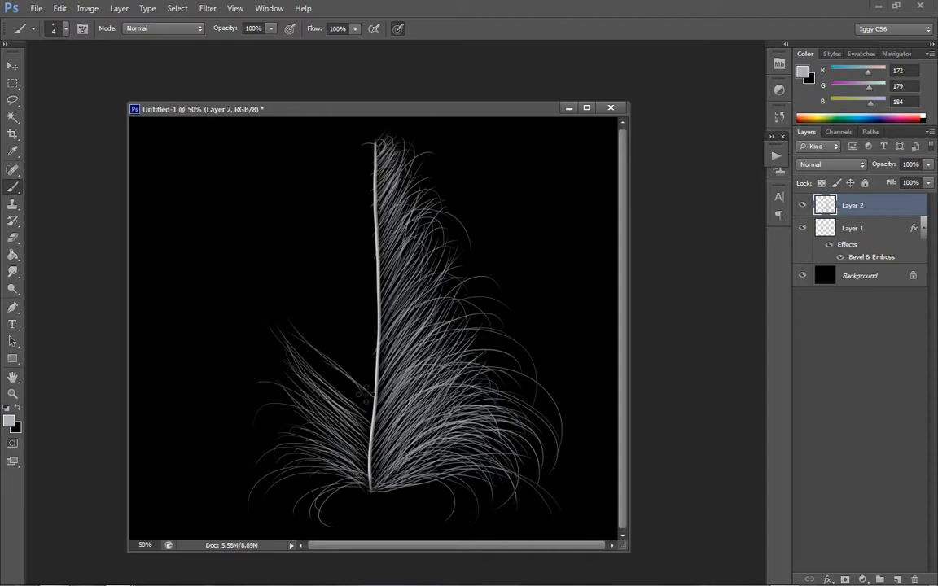
pyautogui.moveTo(373, 397)
pyautogui.mouseDown()
pyautogui.moveTo(279, 309)
pyautogui.moveTo(277, 322)
pyautogui.moveTo(262, 310)
pyautogui.mouseUp()
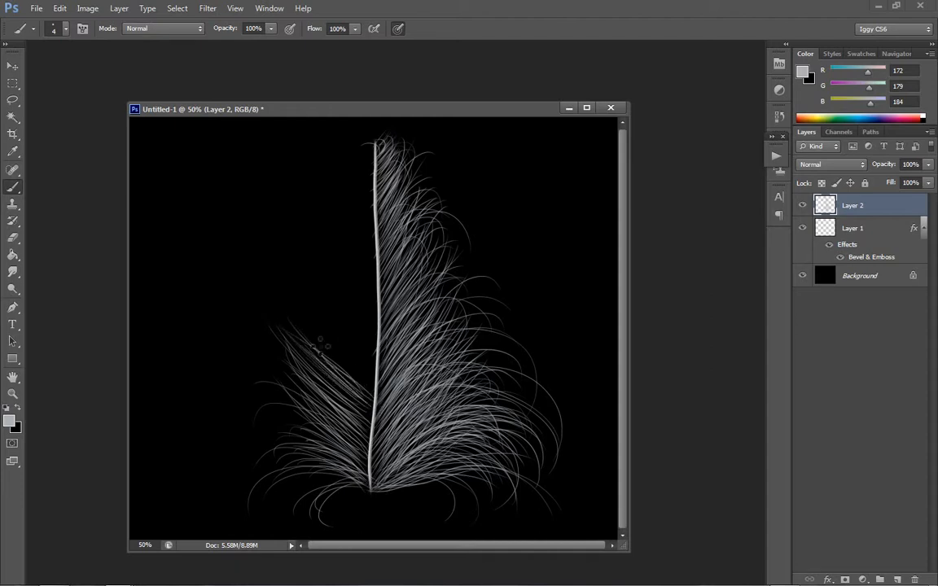
pyautogui.moveTo(320, 346); pyautogui.dragTo(257, 303)
pyautogui.moveTo(374, 393)
pyautogui.mouseDown()
pyautogui.moveTo(269, 282)
pyautogui.moveTo(262, 300)
pyautogui.moveTo(283, 284)
pyautogui.mouseUp()
pyautogui.moveTo(375, 373)
pyautogui.mouseDown()
pyautogui.moveTo(274, 274)
pyautogui.moveTo(301, 303)
pyautogui.mouseUp()
pyautogui.moveTo(325, 362); pyautogui.dragTo(254, 319)
pyautogui.moveTo(373, 397)
pyautogui.mouseDown()
pyautogui.moveTo(287, 340)
pyautogui.moveTo(260, 364)
pyautogui.mouseUp()
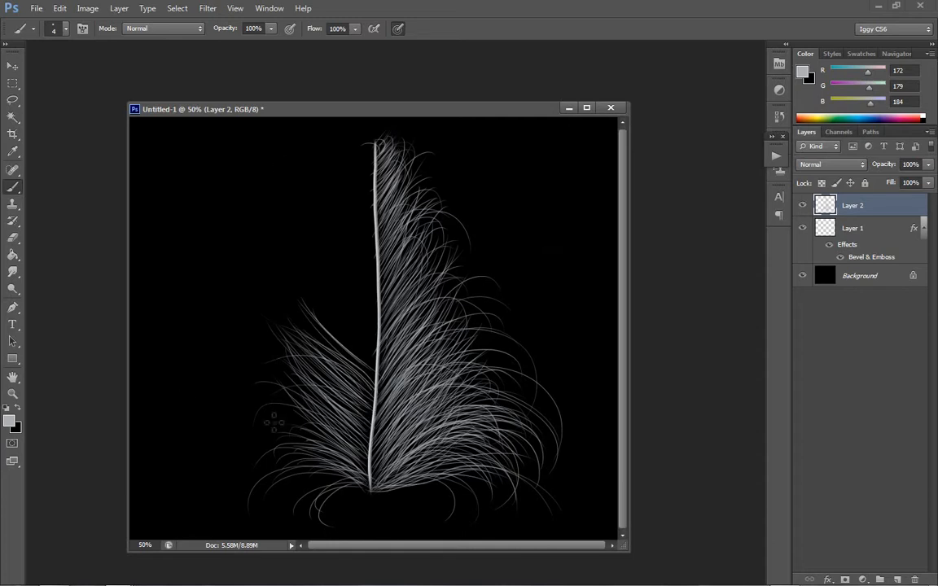
pyautogui.moveTo(355, 470)
pyautogui.mouseDown()
pyautogui.moveTo(238, 419)
pyautogui.moveTo(249, 446)
pyautogui.mouseUp()
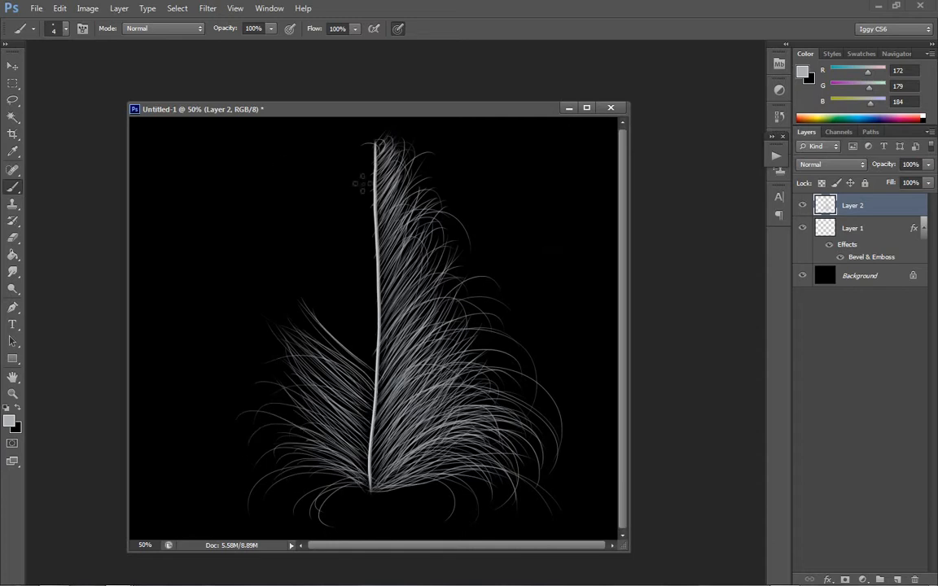
# - Paint upswept barbs along the left side of the shaft's middle section, replacing the first stroke
pyautogui.moveTo(375, 352); pyautogui.dragTo(309, 295)
pyautogui.hotkey('ctrl', 'z')
pyautogui.moveTo(376, 347)
pyautogui.mouseDown()
pyautogui.moveTo(304, 268)
pyautogui.moveTo(313, 291)
pyautogui.mouseUp()
pyautogui.moveTo(374, 364)
pyautogui.mouseDown()
pyautogui.moveTo(321, 295)
pyautogui.moveTo(357, 355)
pyautogui.moveTo(289, 273)
pyautogui.mouseUp()
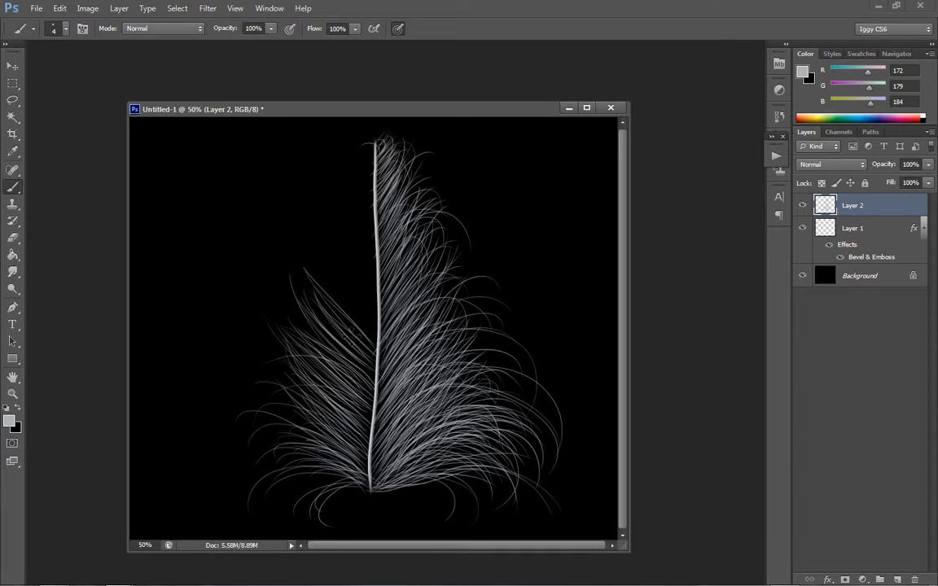
pyautogui.moveTo(375, 354)
pyautogui.mouseDown()
pyautogui.moveTo(323, 279)
pyautogui.moveTo(326, 296)
pyautogui.moveTo(337, 285)
pyautogui.mouseUp()
pyautogui.moveTo(376, 343)
pyautogui.mouseDown()
pyautogui.moveTo(358, 320)
pyautogui.moveTo(376, 343)
pyautogui.moveTo(349, 299)
pyautogui.moveTo(378, 327)
pyautogui.moveTo(321, 268)
pyautogui.mouseUp()
pyautogui.moveTo(378, 330)
pyautogui.mouseDown()
pyautogui.moveTo(326, 260)
pyautogui.moveTo(383, 328)
pyautogui.moveTo(335, 229)
pyautogui.moveTo(378, 315)
pyautogui.moveTo(328, 235)
pyautogui.mouseUp()
pyautogui.moveTo(377, 310)
pyautogui.mouseDown()
pyautogui.moveTo(361, 279)
pyautogui.moveTo(372, 319)
pyautogui.moveTo(326, 226)
pyautogui.mouseUp()
pyautogui.moveTo(380, 342)
pyautogui.mouseDown()
pyautogui.moveTo(305, 273)
pyautogui.moveTo(307, 304)
pyautogui.moveTo(298, 295)
pyautogui.mouseUp()
pyautogui.moveTo(377, 363)
pyautogui.mouseDown()
pyautogui.moveTo(294, 287)
pyautogui.moveTo(299, 293)
pyautogui.mouseUp()
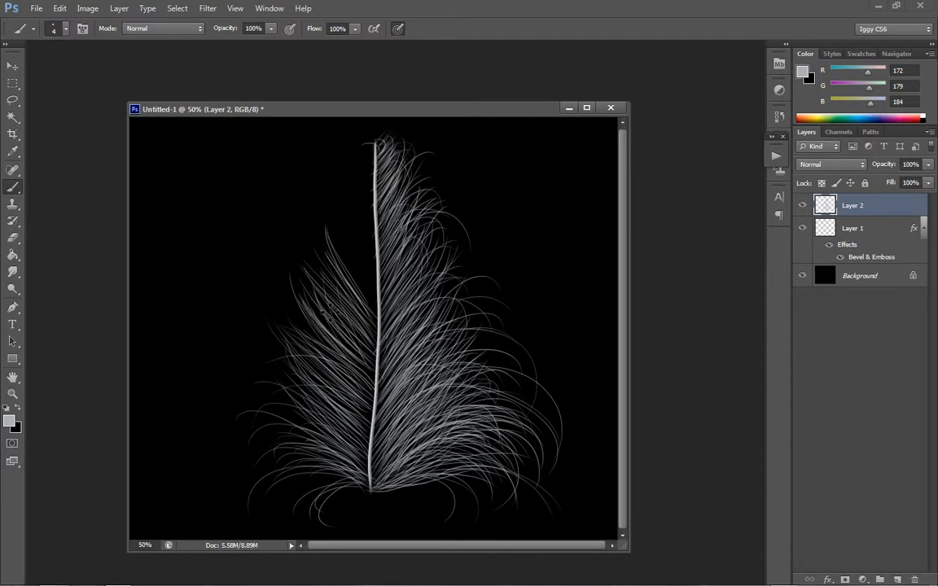
# - Paint progressively shorter barbs along the left side of the shaft's upper part up to the tip
pyautogui.moveTo(377, 295)
pyautogui.mouseDown()
pyautogui.moveTo(338, 241)
pyautogui.moveTo(372, 287)
pyautogui.moveTo(348, 236)
pyautogui.moveTo(332, 237)
pyautogui.moveTo(378, 300)
pyautogui.moveTo(325, 240)
pyautogui.moveTo(378, 301)
pyautogui.moveTo(333, 217)
pyautogui.mouseUp()
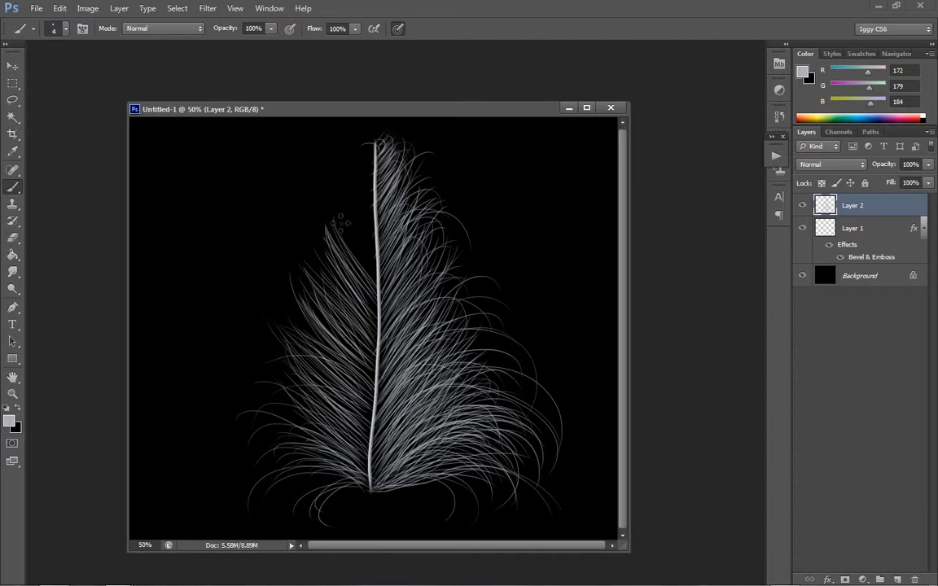
pyautogui.moveTo(375, 274); pyautogui.dragTo(329, 197)
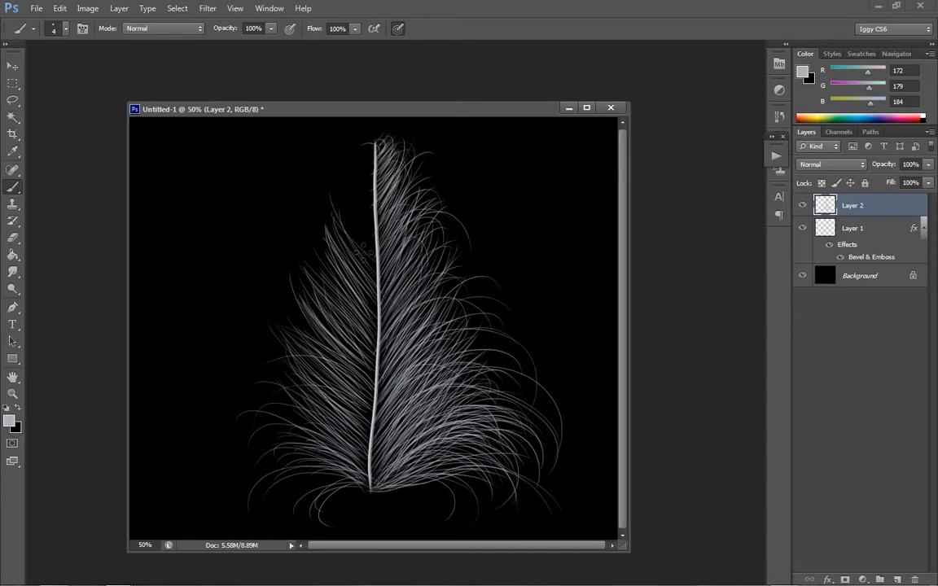
pyautogui.moveTo(376, 254); pyautogui.dragTo(326, 188)
pyautogui.moveTo(375, 246)
pyautogui.mouseDown()
pyautogui.moveTo(337, 189)
pyautogui.moveTo(345, 170)
pyautogui.mouseUp()
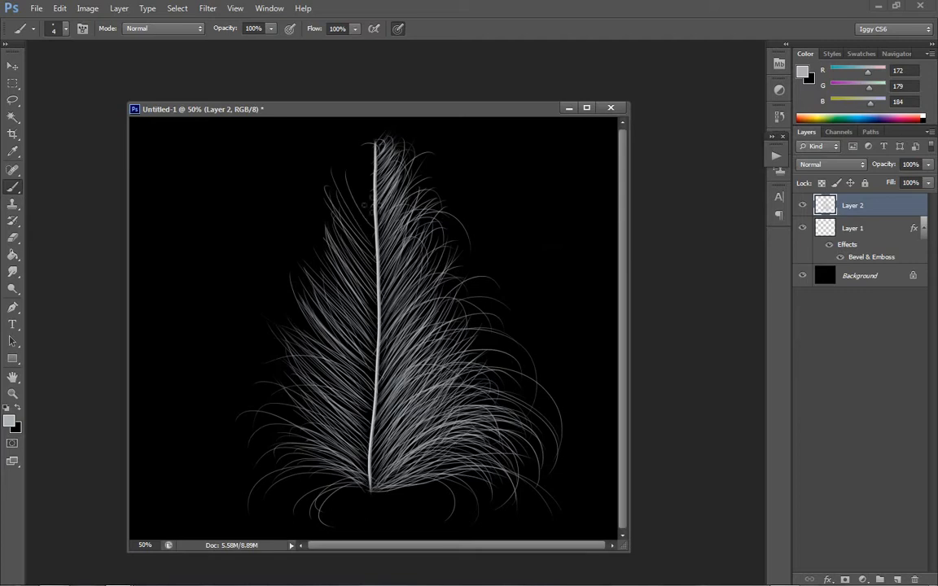
pyautogui.moveTo(375, 237)
pyautogui.mouseDown()
pyautogui.moveTo(327, 175)
pyautogui.moveTo(335, 180)
pyautogui.mouseUp()
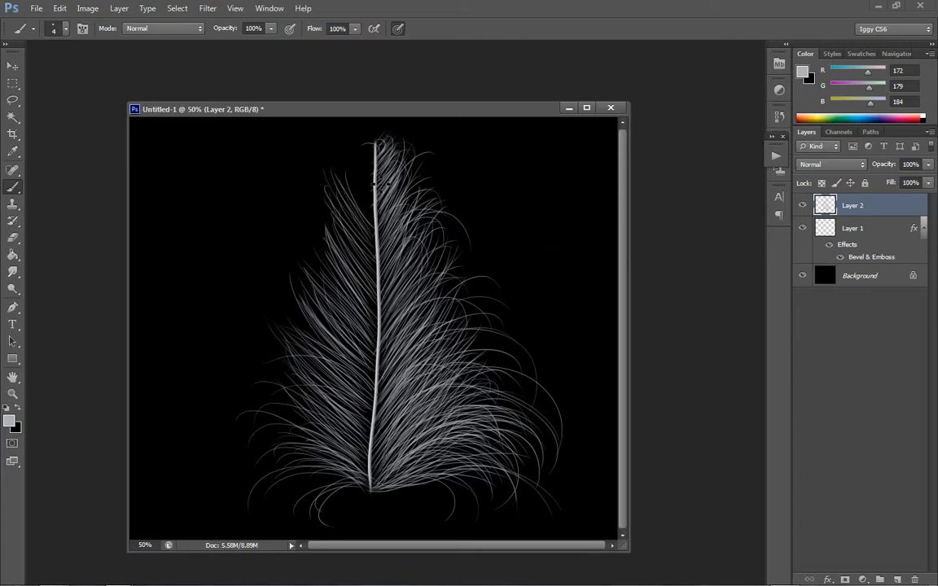
pyautogui.moveTo(375, 214); pyautogui.dragTo(353, 164)
pyautogui.moveTo(376, 213); pyautogui.dragTo(342, 148)
pyautogui.moveTo(376, 192)
pyautogui.mouseDown()
pyautogui.moveTo(361, 147)
pyautogui.moveTo(387, 169)
pyautogui.moveTo(355, 139)
pyautogui.mouseUp()
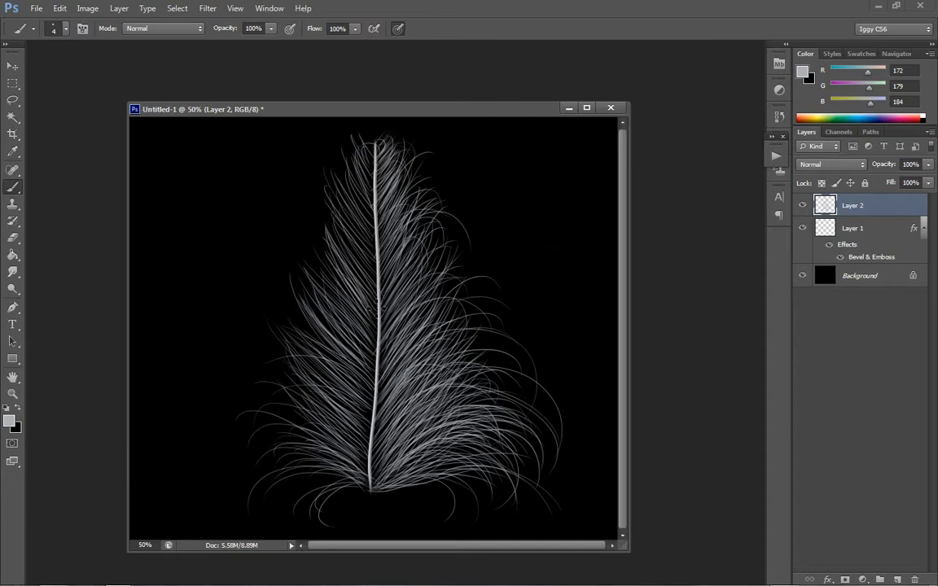
# - Add stray hairs curving outward across the feather's left half, redoing the oversized upper curl with a shorter one
pyautogui.moveTo(376, 284)
pyautogui.mouseDown()
pyautogui.moveTo(313, 216)
pyautogui.moveTo(295, 213)
pyautogui.mouseUp()
pyautogui.moveTo(359, 305); pyautogui.dragTo(288, 234)
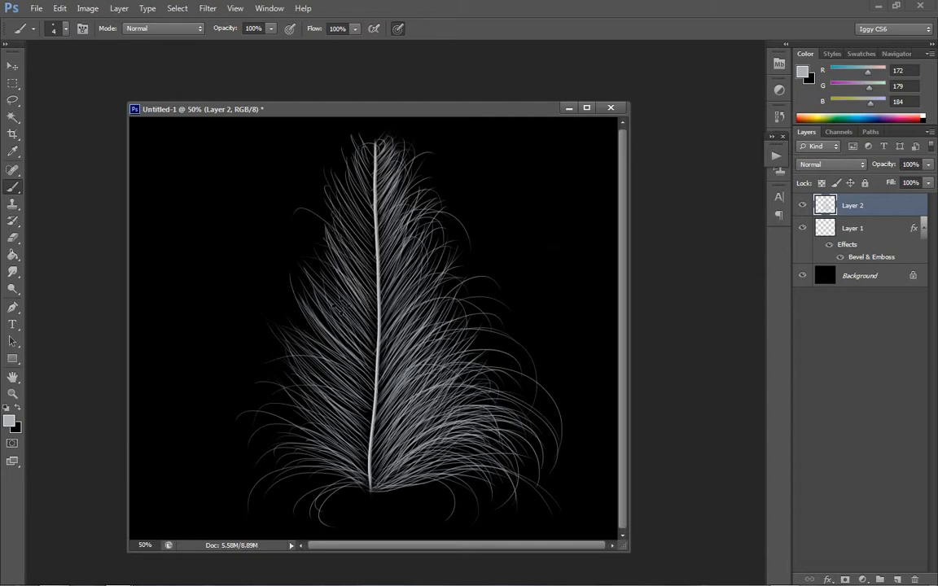
pyautogui.hotkey('ctrl', 'z')
pyautogui.moveTo(375, 285)
pyautogui.mouseDown()
pyautogui.moveTo(299, 226)
pyautogui.moveTo(267, 285)
pyautogui.mouseUp()
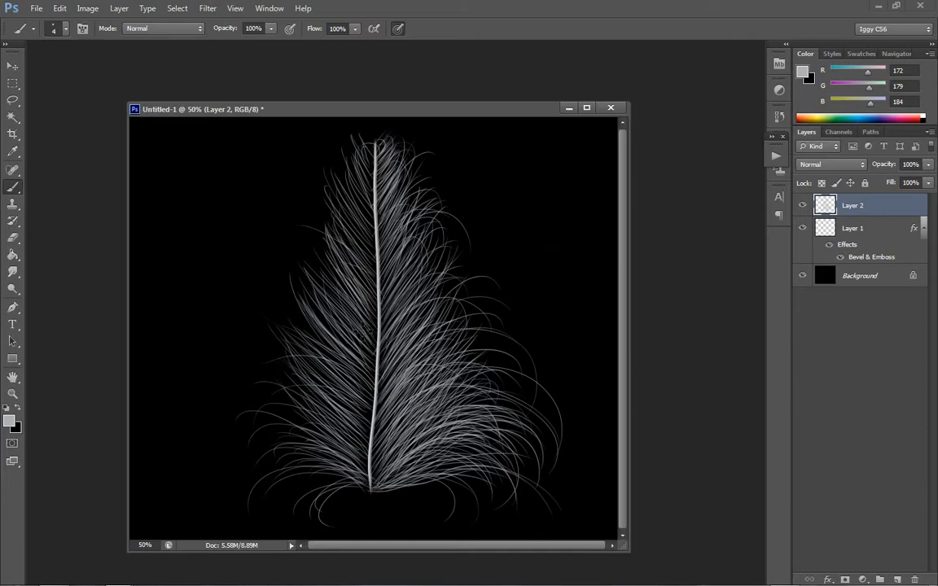
pyautogui.moveTo(356, 322); pyautogui.dragTo(276, 283)
pyautogui.moveTo(373, 397); pyautogui.dragTo(275, 405)
pyautogui.moveTo(350, 428); pyautogui.dragTo(273, 431)
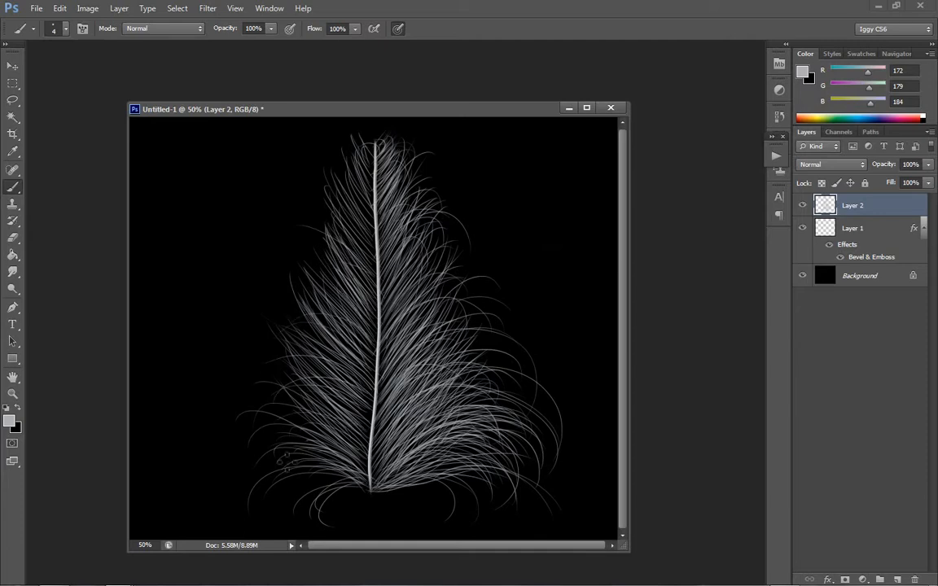
# - Paint a long curled barb at the lower left, redone shorter, and thicken the middle left barbs with extra strokes
pyautogui.moveTo(349, 462); pyautogui.dragTo(185, 518)
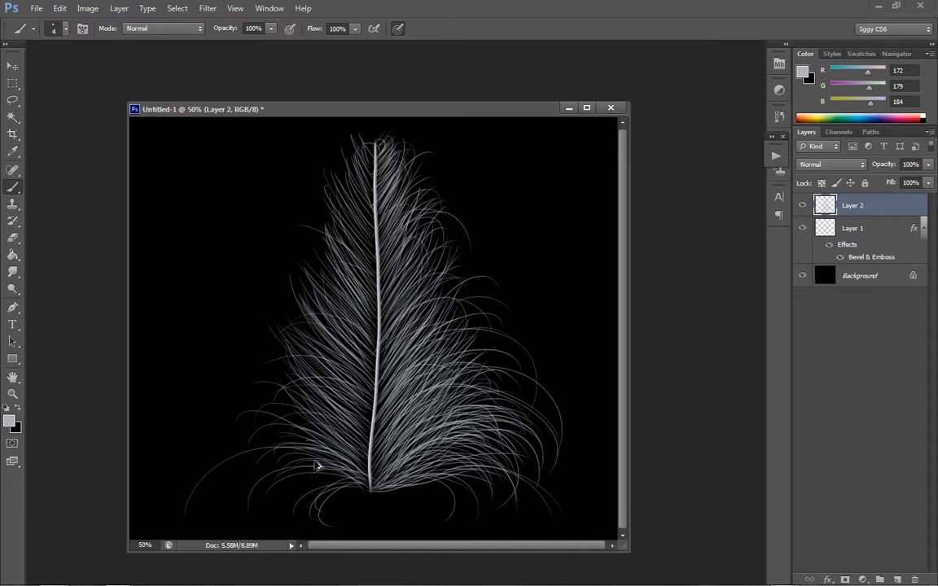
pyautogui.hotkey('ctrl', 'z')
pyautogui.moveTo(342, 458)
pyautogui.mouseDown()
pyautogui.moveTo(241, 460)
pyautogui.moveTo(220, 506)
pyautogui.mouseUp()
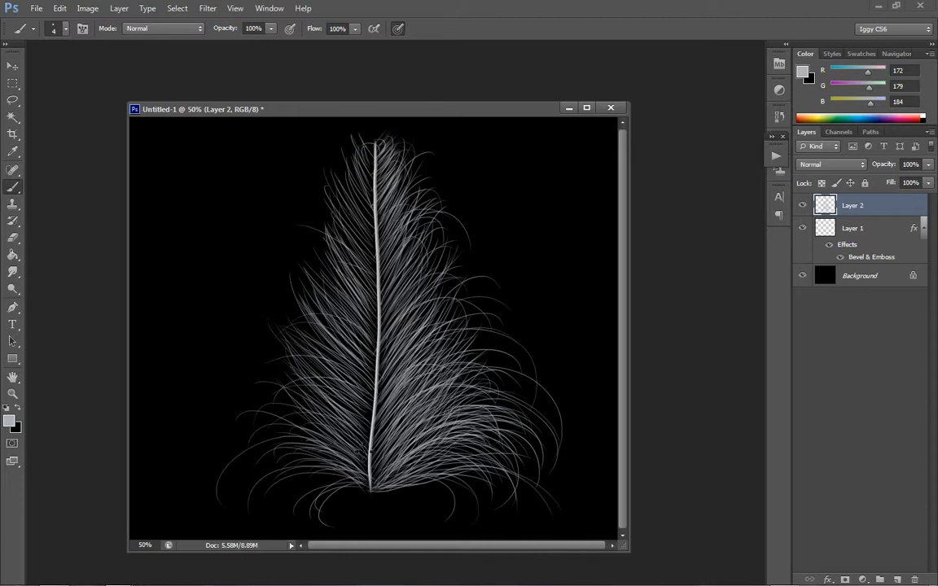
pyautogui.moveTo(353, 403); pyautogui.dragTo(281, 328)
pyautogui.moveTo(335, 380); pyautogui.dragTo(276, 317)
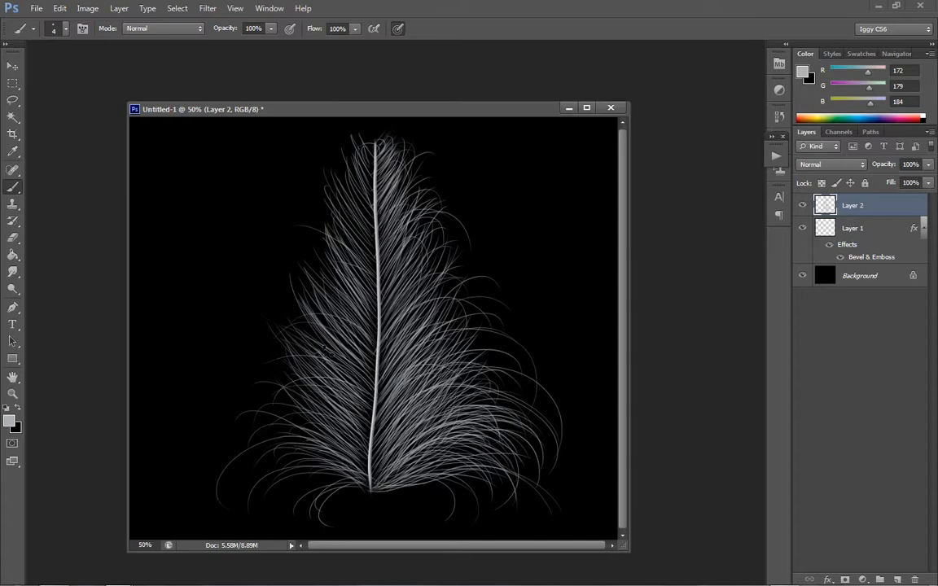
pyautogui.moveTo(317, 350)
pyautogui.mouseDown()
pyautogui.moveTo(277, 291)
pyautogui.moveTo(291, 297)
pyautogui.moveTo(285, 244)
pyautogui.mouseUp()
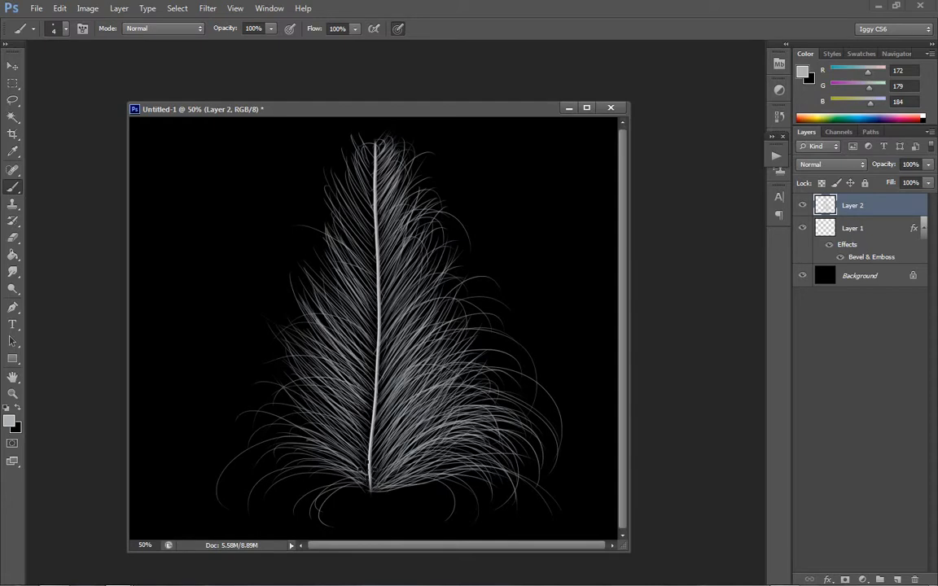
# - Thicken the feather's left side with extra upswept barbs from the lower part up to the tip
pyautogui.moveTo(364, 463); pyautogui.dragTo(271, 354)
pyautogui.moveTo(352, 434)
pyautogui.mouseDown()
pyautogui.moveTo(271, 345)
pyautogui.moveTo(279, 351)
pyautogui.moveTo(245, 360)
pyautogui.moveTo(247, 400)
pyautogui.moveTo(264, 364)
pyautogui.mouseUp()
pyautogui.moveTo(319, 419); pyautogui.dragTo(244, 368)
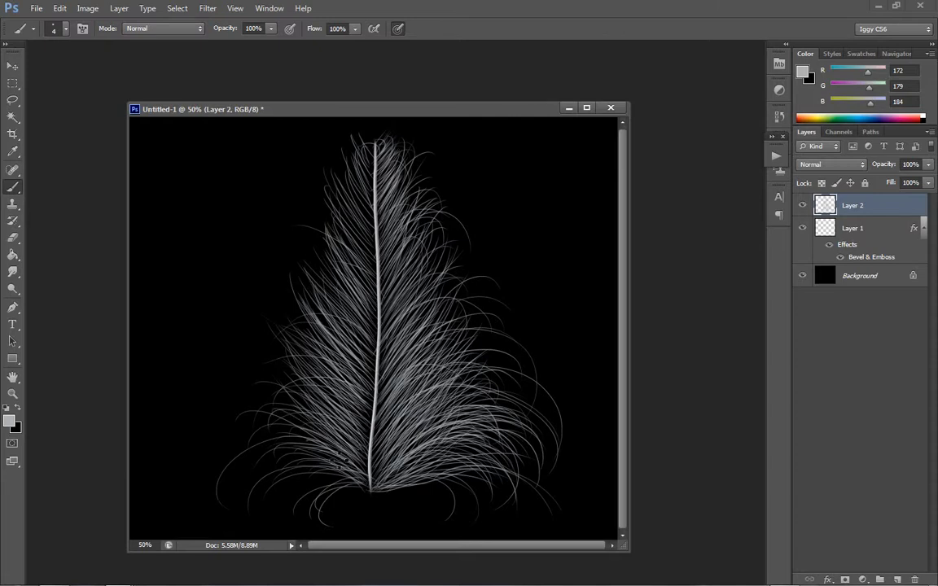
pyautogui.moveTo(374, 263)
pyautogui.mouseDown()
pyautogui.moveTo(327, 193)
pyautogui.moveTo(338, 163)
pyautogui.mouseUp()
pyautogui.moveTo(372, 231); pyautogui.dragTo(306, 146)
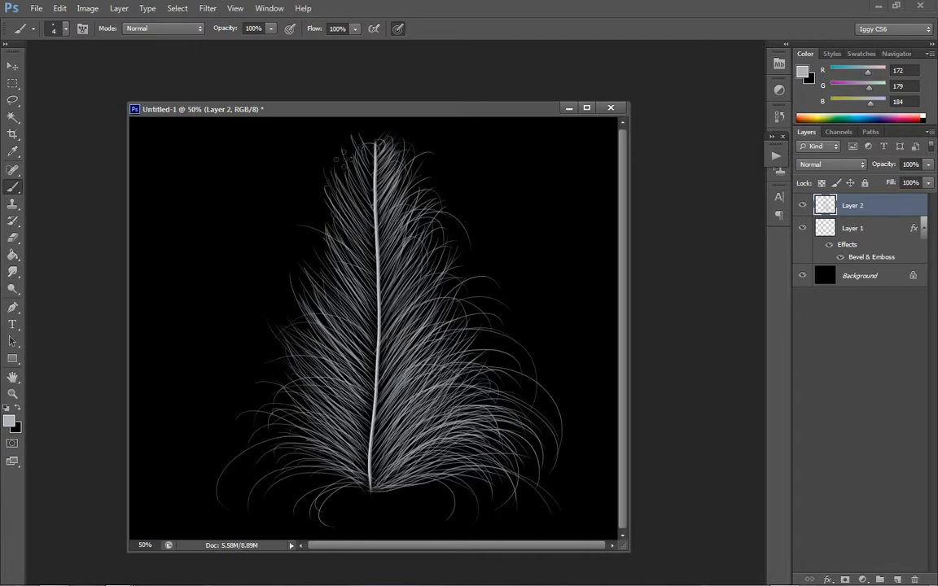
pyautogui.moveTo(374, 210)
pyautogui.mouseDown()
pyautogui.moveTo(301, 140)
pyautogui.moveTo(309, 134)
pyautogui.mouseUp()
pyautogui.moveTo(374, 198); pyautogui.dragTo(311, 143)
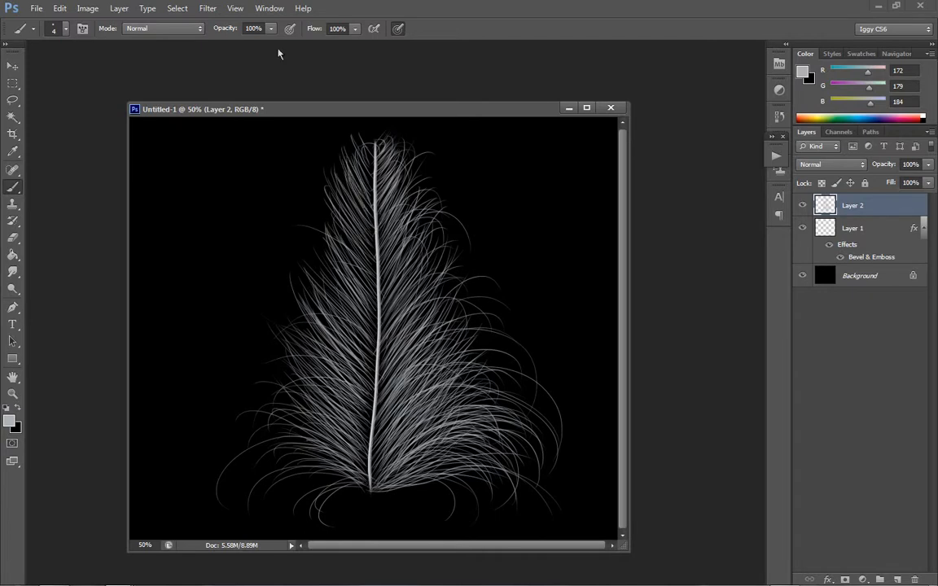
# - Add fine stray hairs curling outward along the left edge from the tip down to the middle section
pyautogui.moveTo(375, 185)
pyautogui.mouseDown()
pyautogui.moveTo(355, 155)
pyautogui.moveTo(354, 142)
pyautogui.moveTo(362, 143)
pyautogui.mouseUp()
pyautogui.moveTo(374, 208); pyautogui.dragTo(303, 145)
pyautogui.moveTo(375, 234)
pyautogui.mouseDown()
pyautogui.moveTo(303, 184)
pyautogui.moveTo(313, 194)
pyautogui.mouseUp()
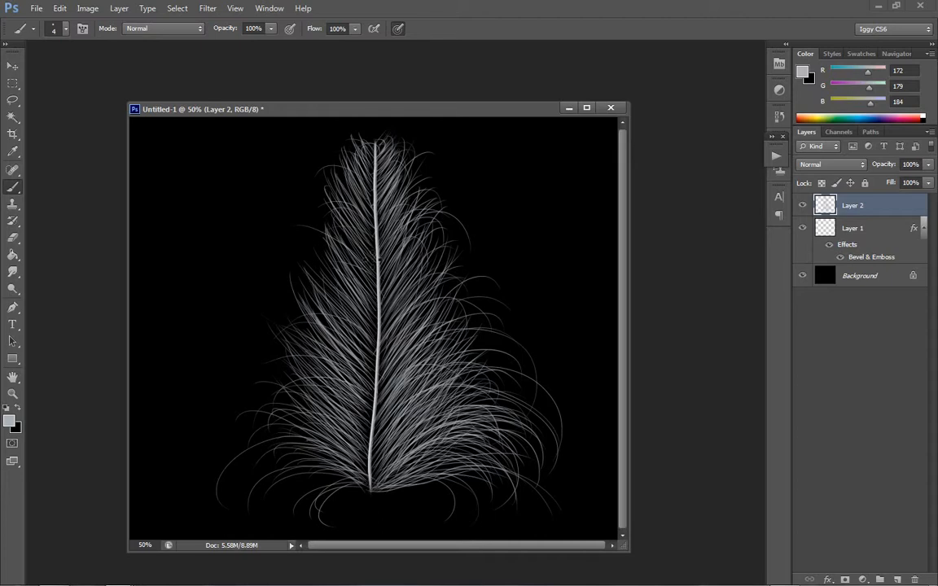
pyautogui.moveTo(378, 260); pyautogui.dragTo(306, 242)
pyautogui.moveTo(377, 285); pyautogui.dragTo(298, 259)
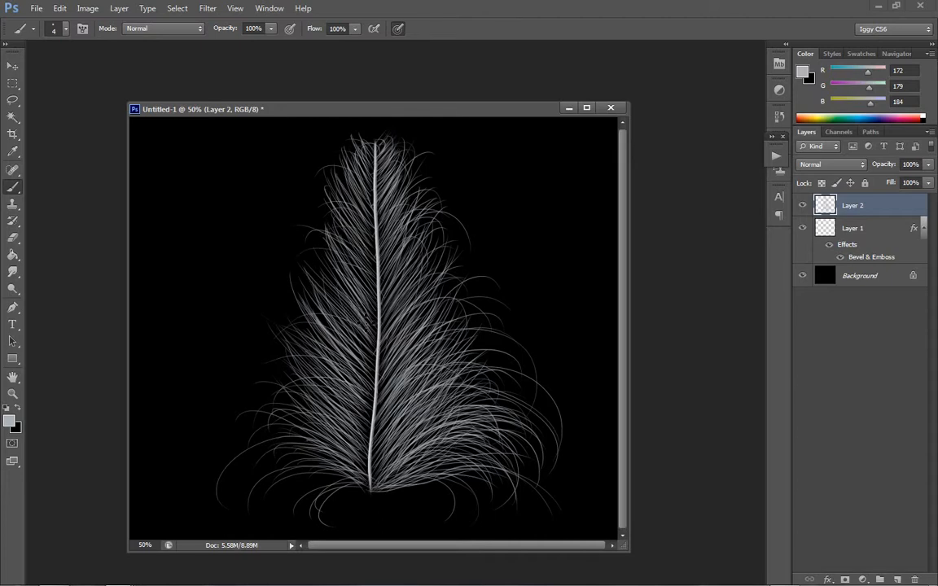
pyautogui.moveTo(377, 372); pyautogui.dragTo(301, 294)
pyautogui.moveTo(332, 329); pyautogui.dragTo(279, 272)
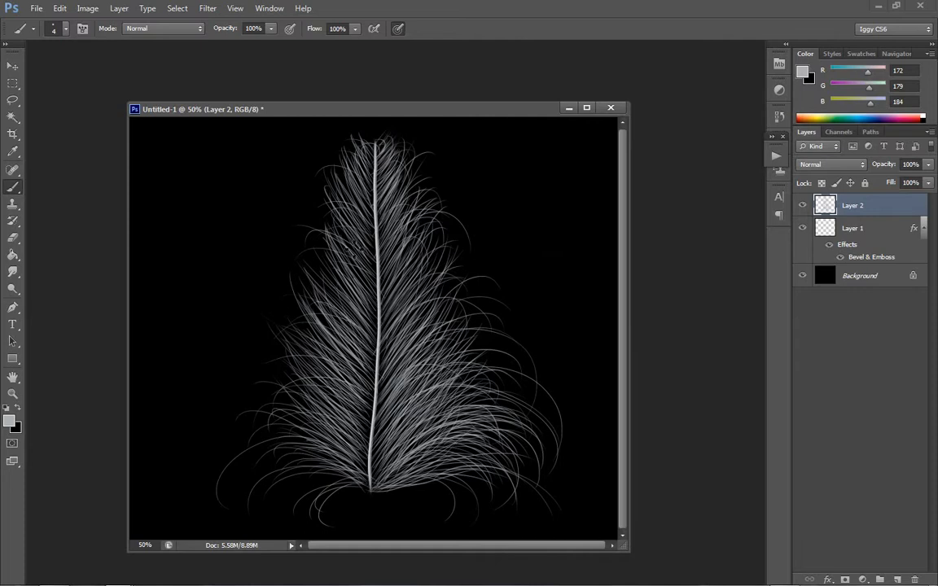
pyautogui.moveTo(375, 247); pyautogui.dragTo(304, 192)
pyautogui.moveTo(375, 231)
pyautogui.mouseDown()
pyautogui.moveTo(336, 184)
pyautogui.moveTo(337, 163)
pyautogui.moveTo(364, 134)
pyautogui.mouseUp()
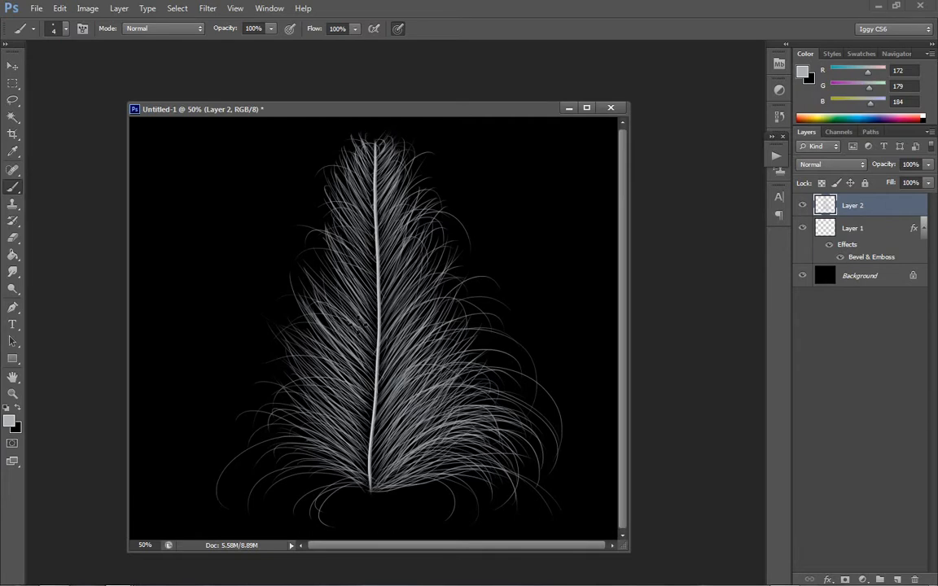
pyautogui.moveTo(358, 323)
pyautogui.mouseDown()
pyautogui.moveTo(287, 237)
pyautogui.moveTo(254, 278)
pyautogui.mouseUp()
# - Paint long drooping barbs curling outward at the feather's lower left, undoing the one that reaches the canvas's lower edge
pyautogui.moveTo(362, 487); pyautogui.dragTo(242, 528)
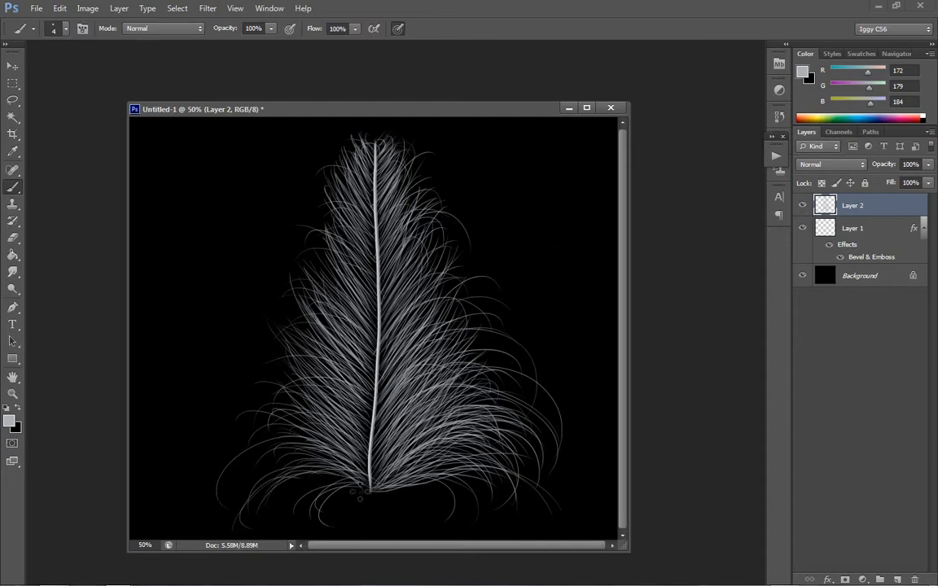
pyautogui.moveTo(365, 488); pyautogui.dragTo(275, 538)
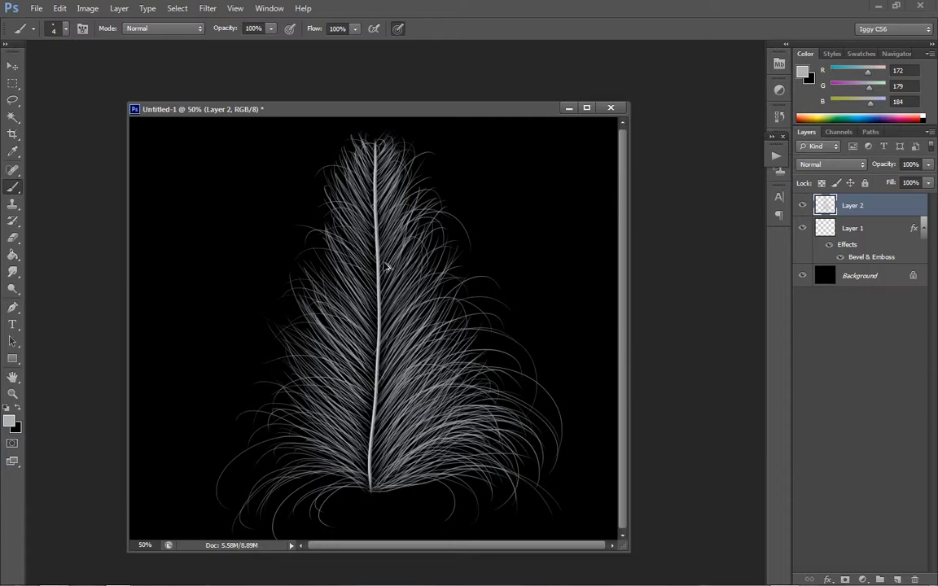
pyautogui.hotkey('ctrl', 'z')
pyautogui.moveTo(362, 478)
pyautogui.mouseDown()
pyautogui.moveTo(204, 487)
pyautogui.moveTo(215, 524)
pyautogui.mouseUp()
pyautogui.hotkey('ctrl', 'alt', 'z')
pyautogui.hotkey('ctrl', 'alt', 'z')
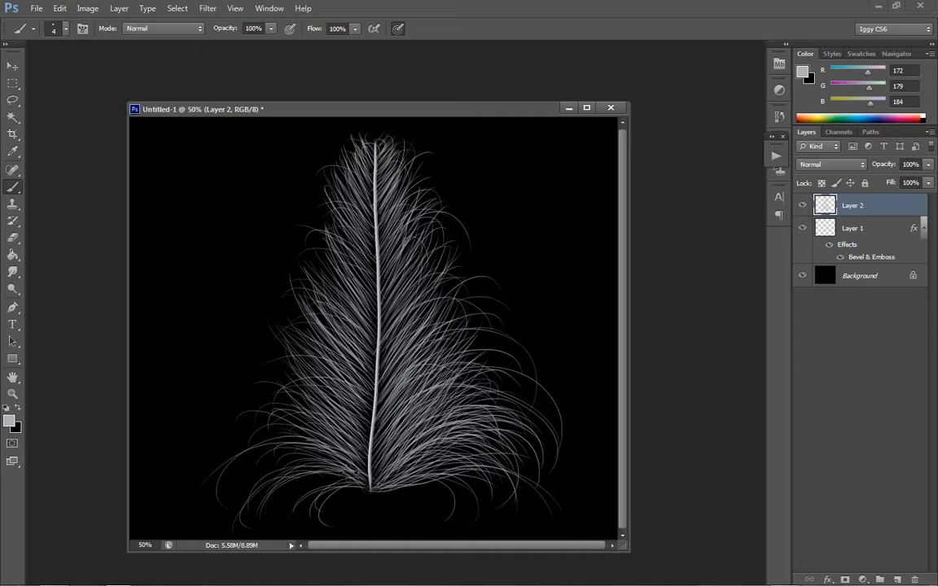
pyautogui.moveTo(361, 480)
pyautogui.mouseDown()
pyautogui.moveTo(239, 492)
pyautogui.moveTo(225, 516)
pyautogui.mouseUp()
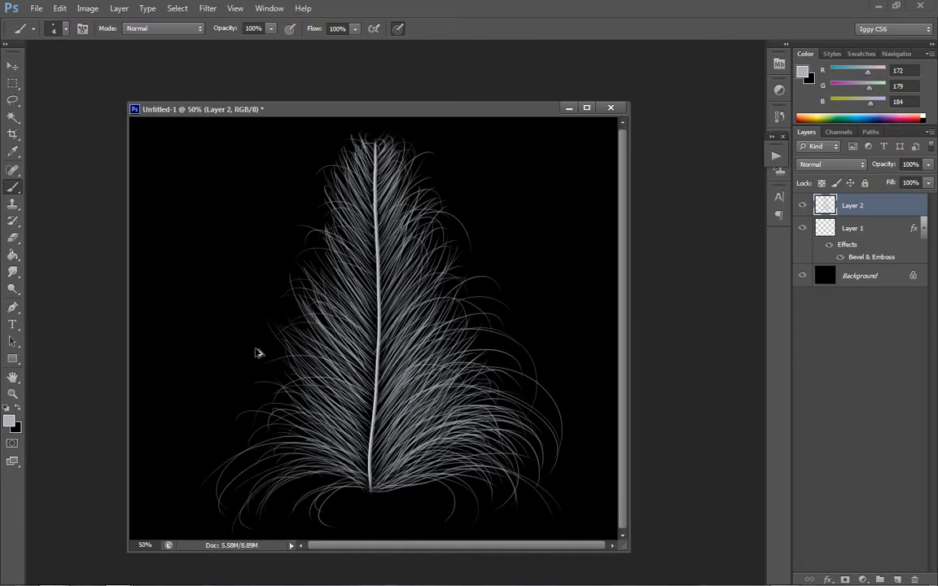
pyautogui.hotkey('ctrl', 'z')
pyautogui.moveTo(367, 474); pyautogui.dragTo(202, 452)
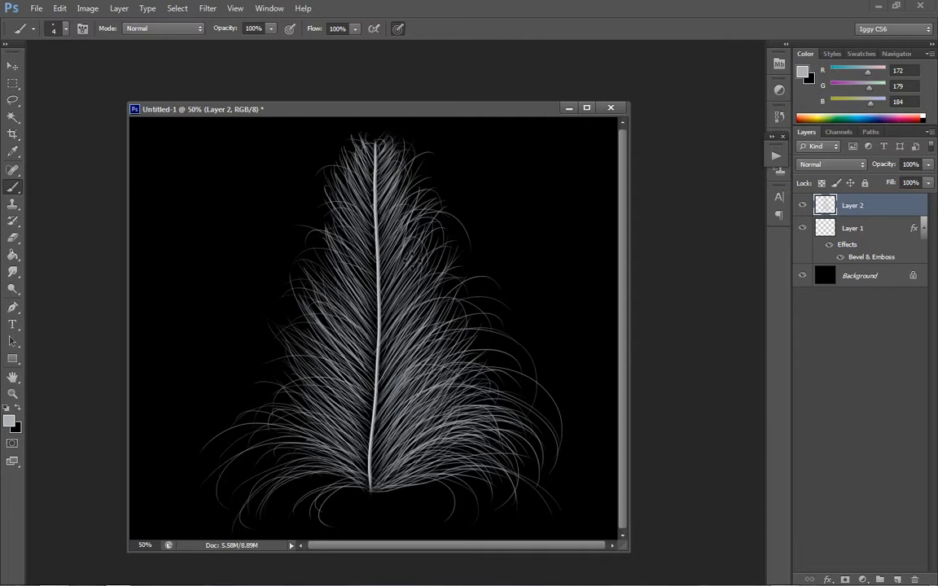
# - Paint faint flyaway hairs extending beyond the feather's left and right edges, redoing the one on the right
pyautogui.click(12, 393)
pyautogui.rightClick(437, 332)
pyautogui.click(482, 412)
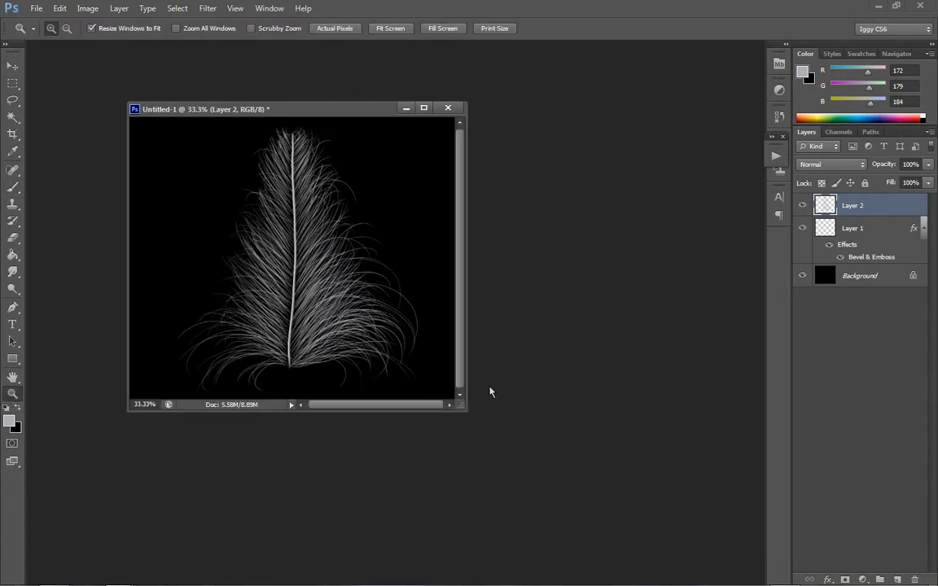
pyautogui.click(342, 256)
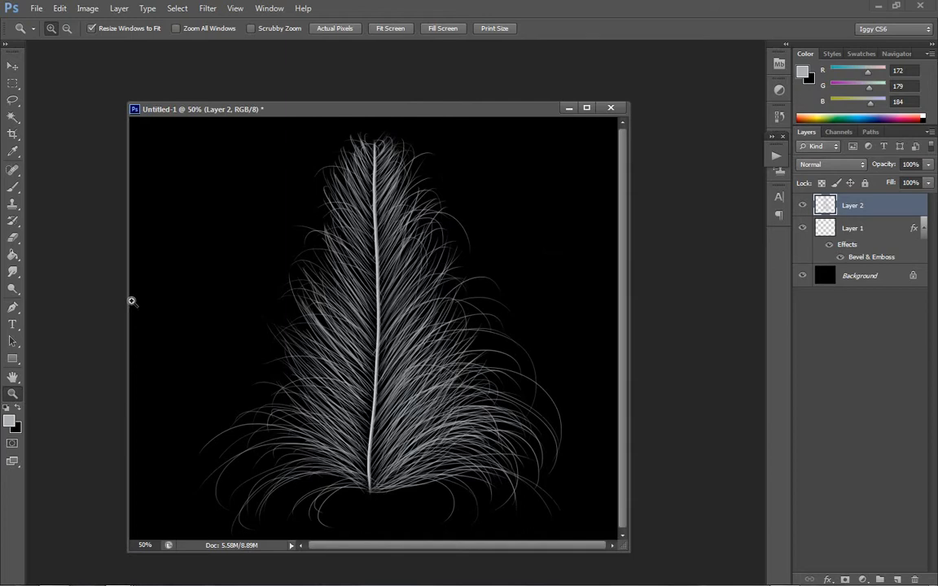
pyautogui.click(12, 187)
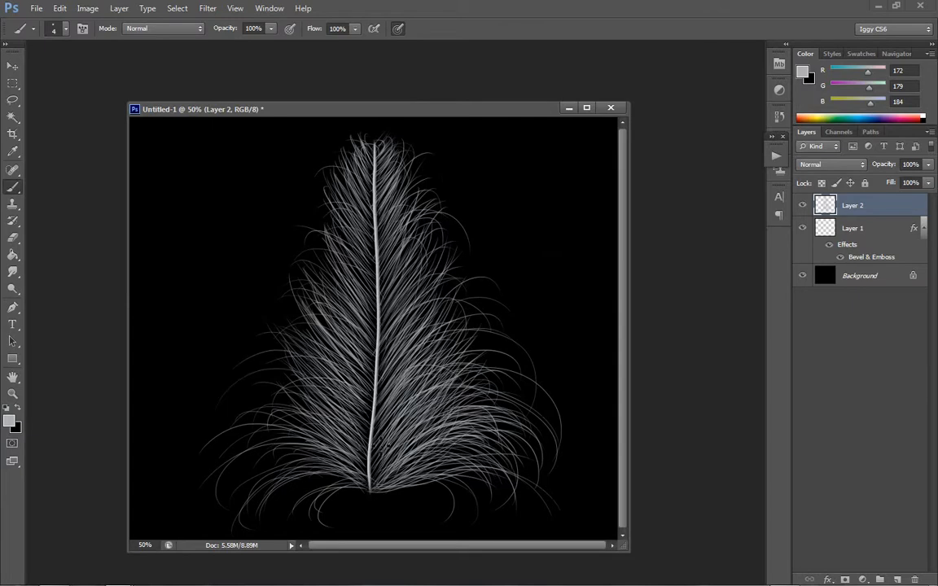
pyautogui.moveTo(374, 348); pyautogui.dragTo(166, 363)
pyautogui.moveTo(469, 282); pyautogui.dragTo(481, 199)
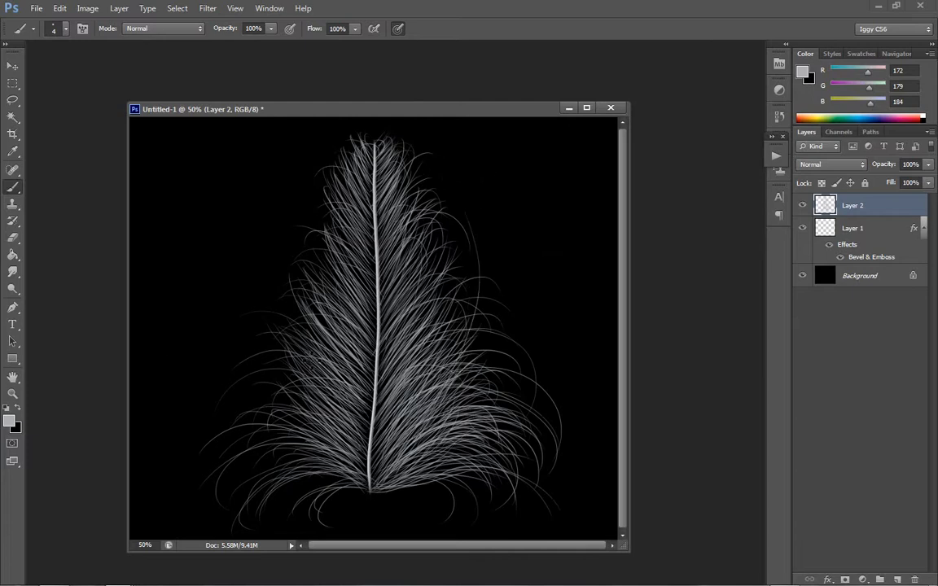
pyautogui.hotkey('ctrl', 'z')
pyautogui.moveTo(370, 407); pyautogui.dragTo(238, 242)
pyautogui.moveTo(375, 367); pyautogui.dragTo(291, 228)
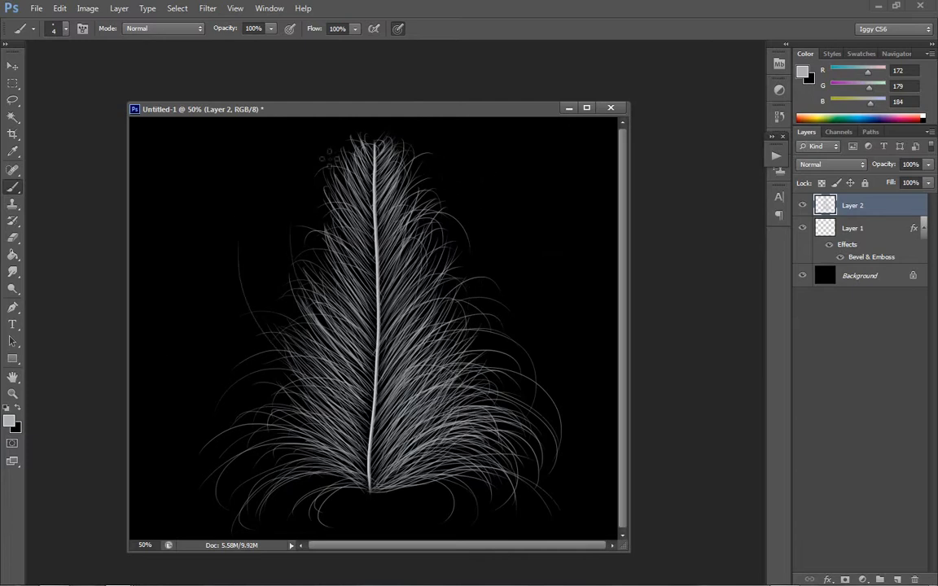
pyautogui.moveTo(404, 358); pyautogui.dragTo(438, 196)
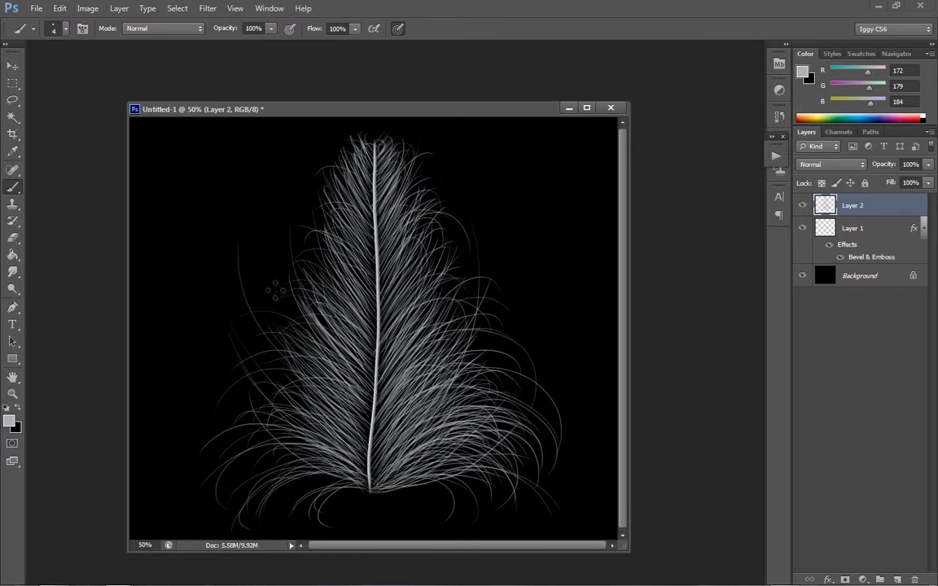
pyautogui.moveTo(309, 406); pyautogui.dragTo(271, 250)
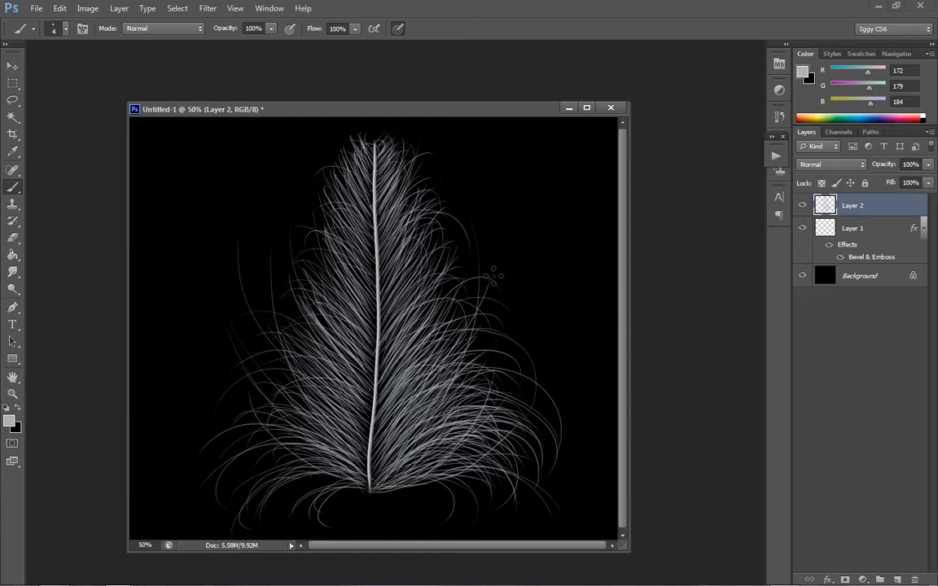
# - Darken the barbs on Layer 2 with a legacy Brightness/Contrast adjustment at brightness -96
pyautogui.click(86, 8)
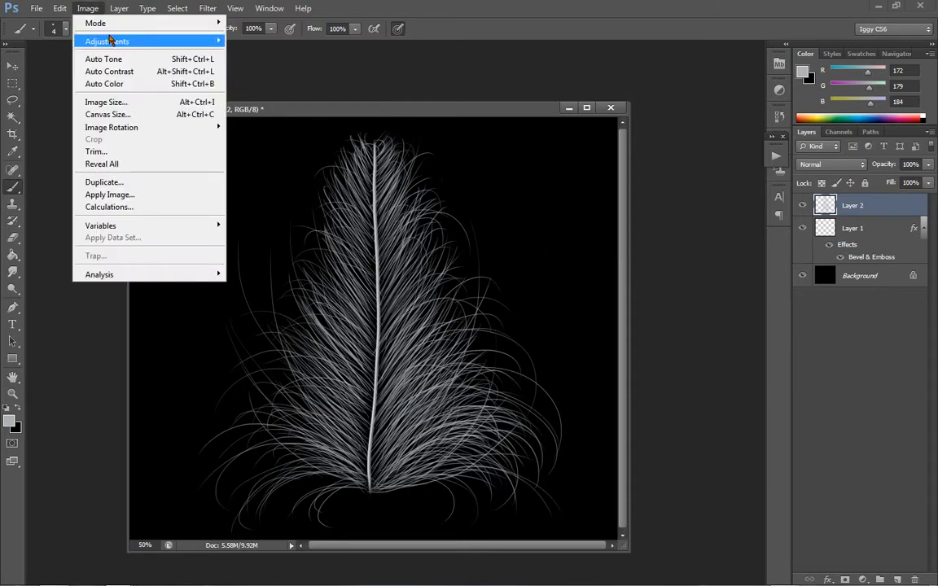
pyautogui.moveTo(102, 40)
pyautogui.click(250, 42)
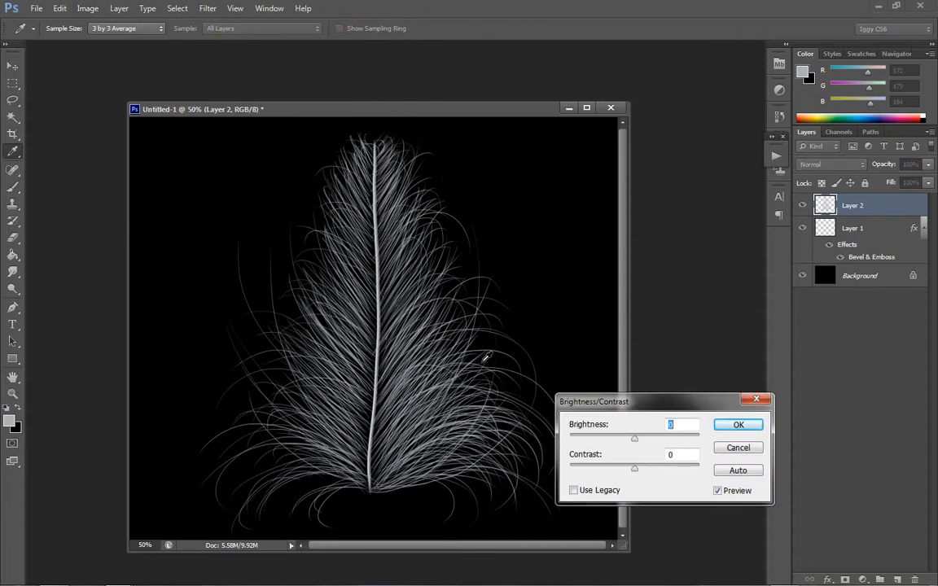
pyautogui.click(588, 492)
pyautogui.moveTo(613, 444); pyautogui.dragTo(574, 440)
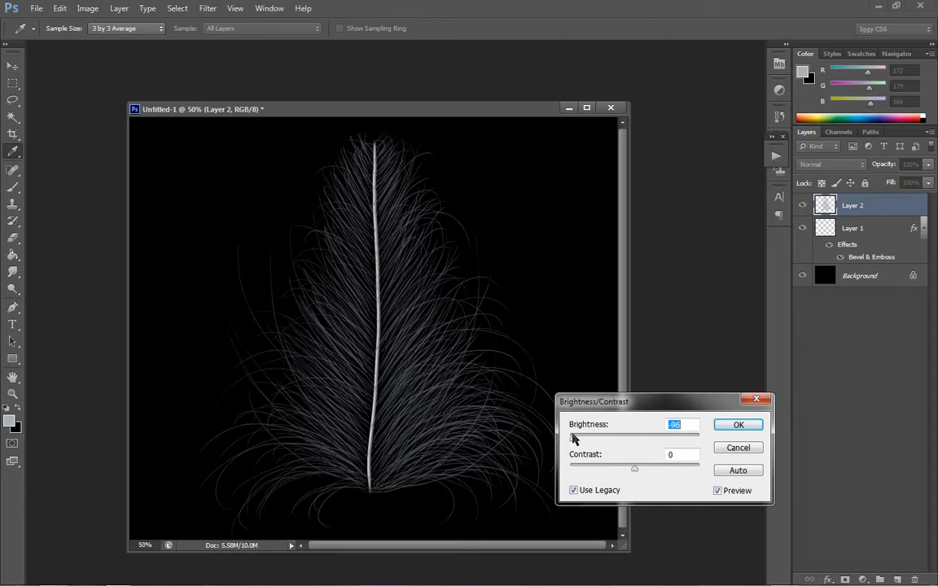
pyautogui.click(739, 425)
pyautogui.press('b')
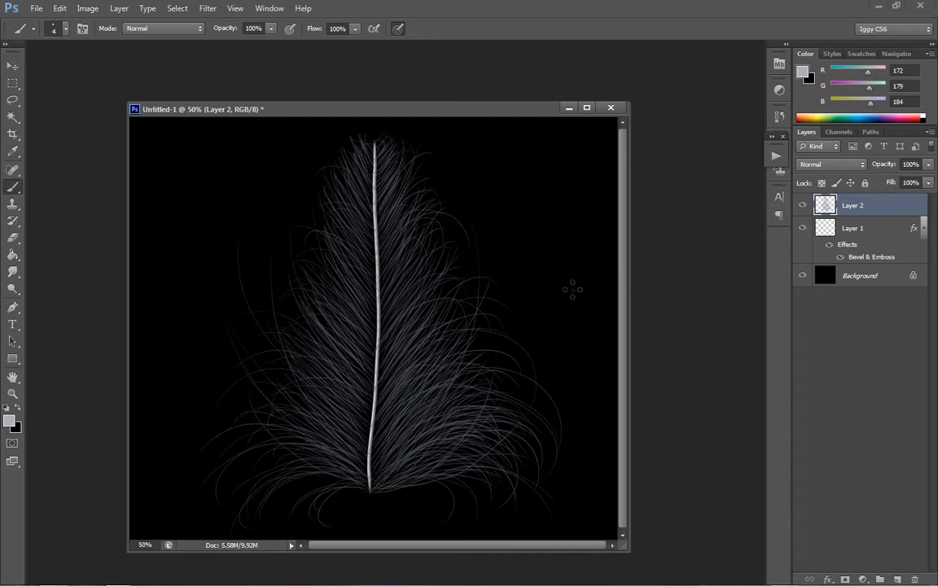
# - Dodge the highlights of the barbs right of the shaft, using a 150 px brush at 79% exposure
pyautogui.click(13, 289)
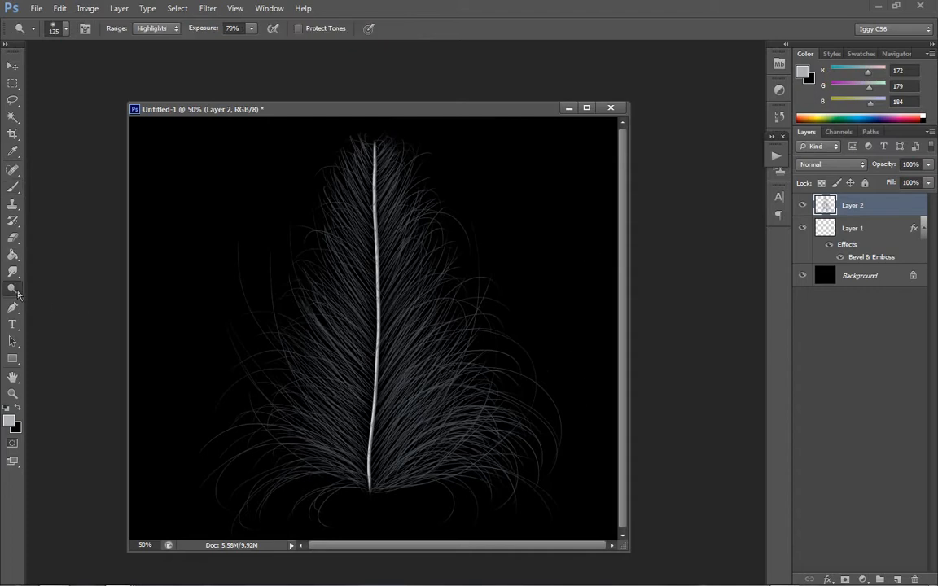
pyautogui.click(17, 291)
pyautogui.click(61, 288)
pyautogui.click(369, 30)
pyautogui.press(']')
pyautogui.moveTo(380, 410)
pyautogui.mouseDown()
pyautogui.moveTo(372, 417)
pyautogui.moveTo(398, 363)
pyautogui.moveTo(381, 359)
pyautogui.moveTo(362, 327)
pyautogui.mouseUp()
pyautogui.moveTo(417, 315); pyautogui.dragTo(426, 329)
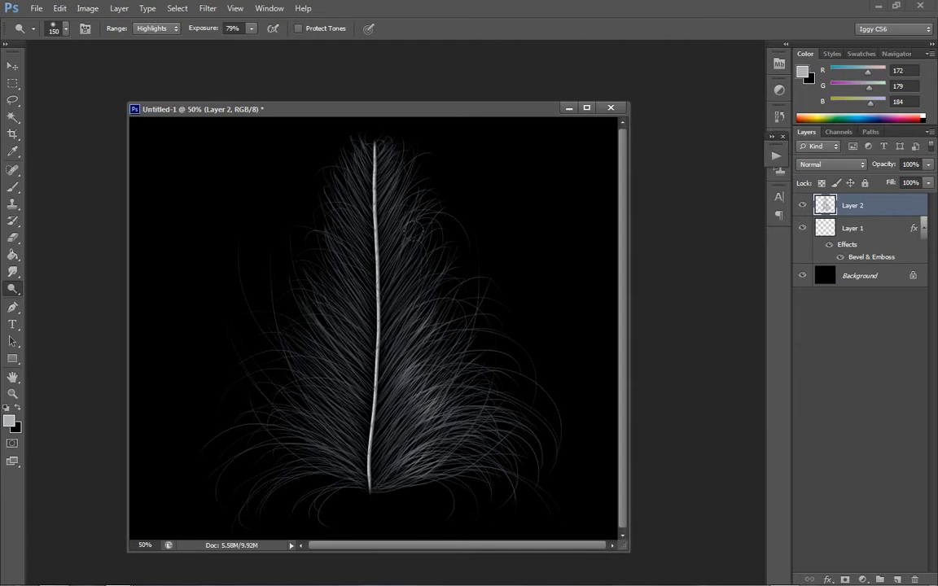
pyautogui.moveTo(401, 246); pyautogui.dragTo(418, 290)
pyautogui.moveTo(395, 197); pyautogui.dragTo(397, 200)
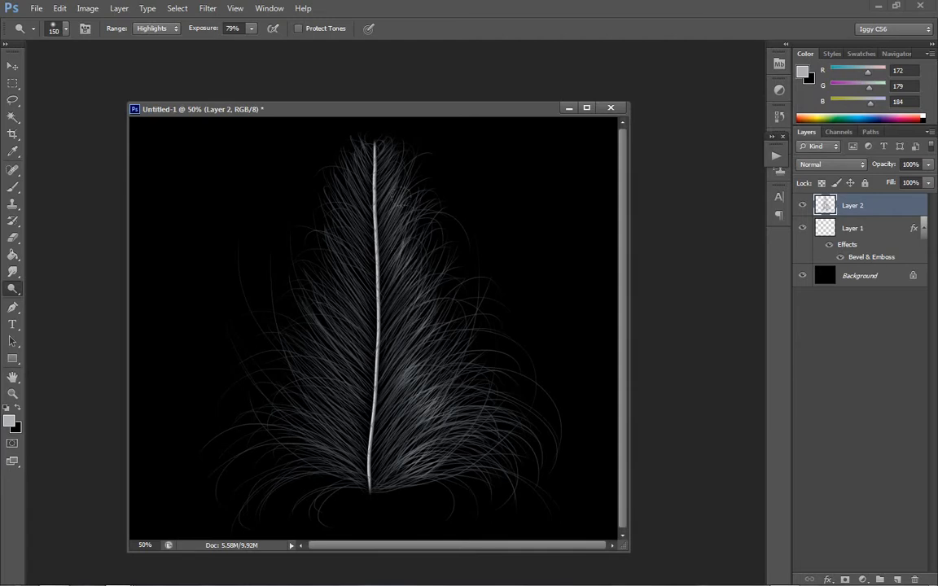
# - Dodge the barbs along the left side of the shaft and on both sides near the tip
pyautogui.moveTo(321, 300)
pyautogui.mouseDown()
pyautogui.moveTo(301, 289)
pyautogui.moveTo(289, 363)
pyautogui.moveTo(316, 420)
pyautogui.moveTo(308, 442)
pyautogui.moveTo(334, 302)
pyautogui.moveTo(340, 312)
pyautogui.mouseUp()
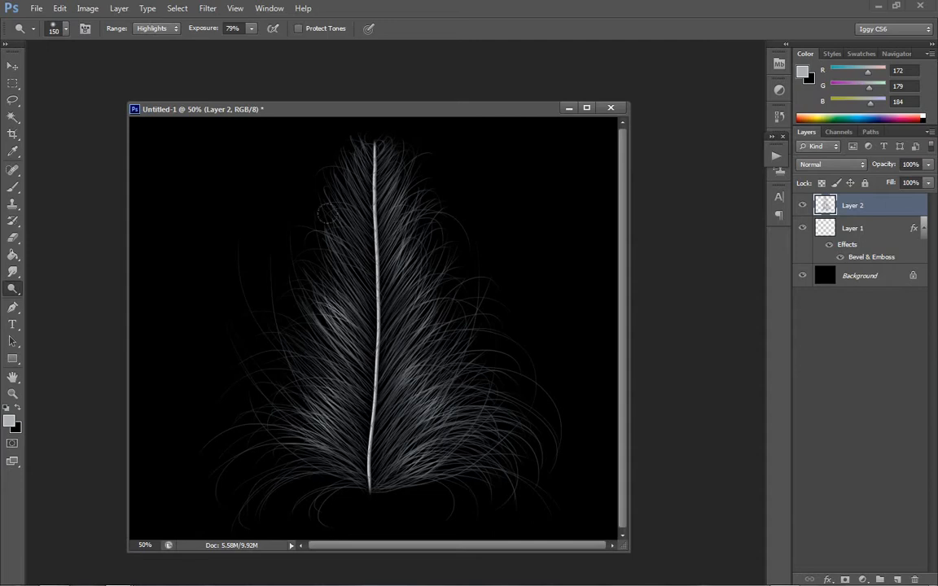
pyautogui.moveTo(331, 218); pyautogui.dragTo(345, 241)
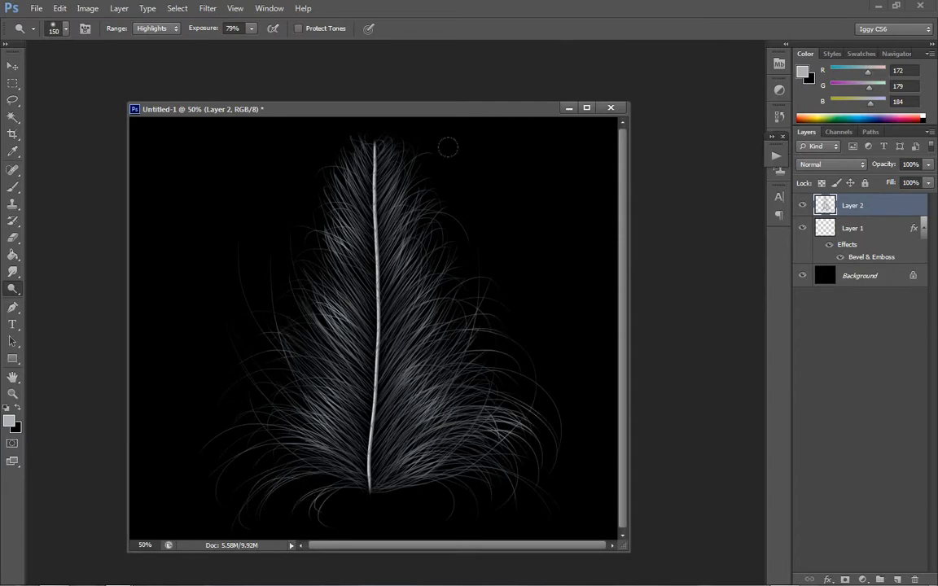
pyautogui.moveTo(396, 158); pyautogui.dragTo(396, 179)
pyautogui.moveTo(342, 197); pyautogui.dragTo(350, 185)
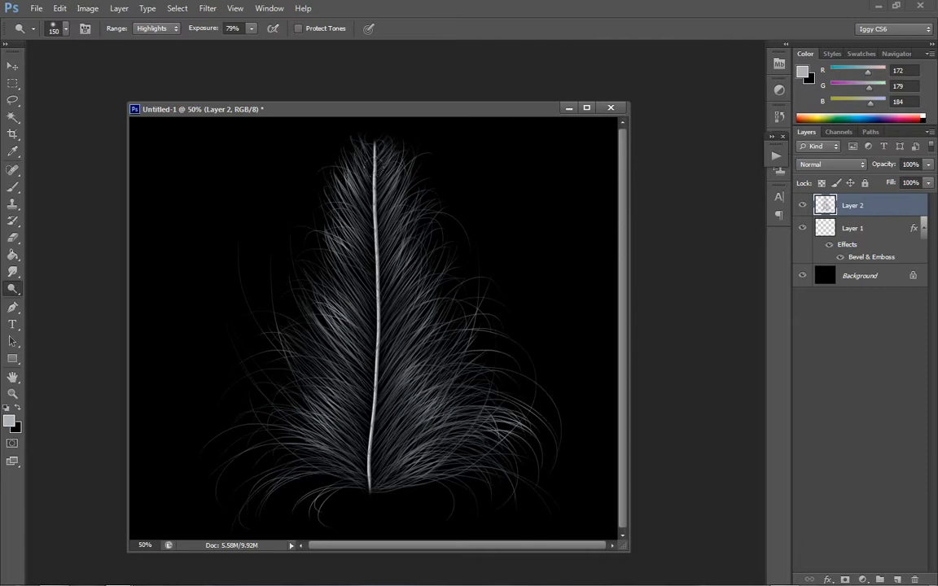
# - Dodge brighter patches into the right middle barbs, the lower left barbs and the stray hairs at both outer edges
pyautogui.moveTo(413, 307); pyautogui.dragTo(421, 294)
pyautogui.moveTo(400, 251); pyautogui.dragTo(406, 240)
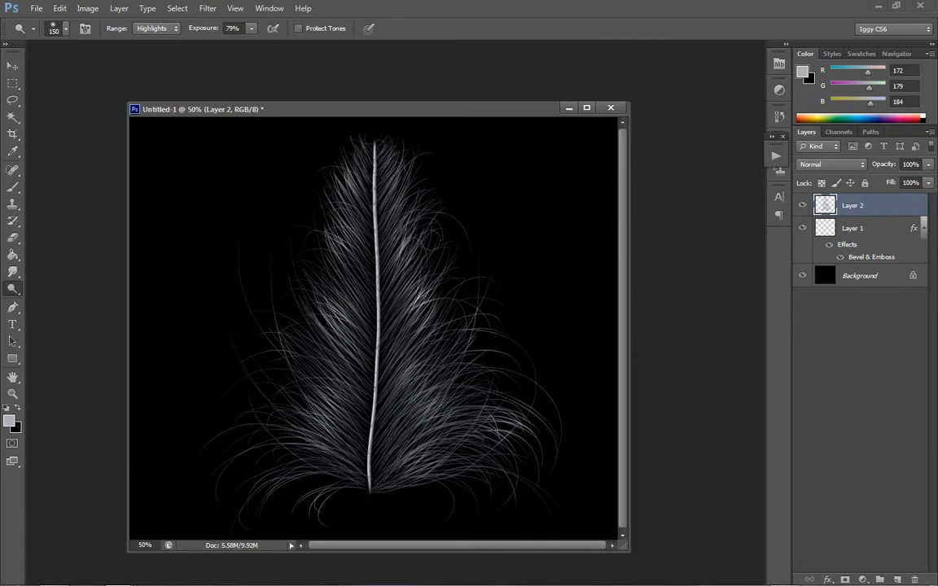
pyautogui.hotkey('ctrl', 'z')
pyautogui.moveTo(313, 350); pyautogui.dragTo(329, 415)
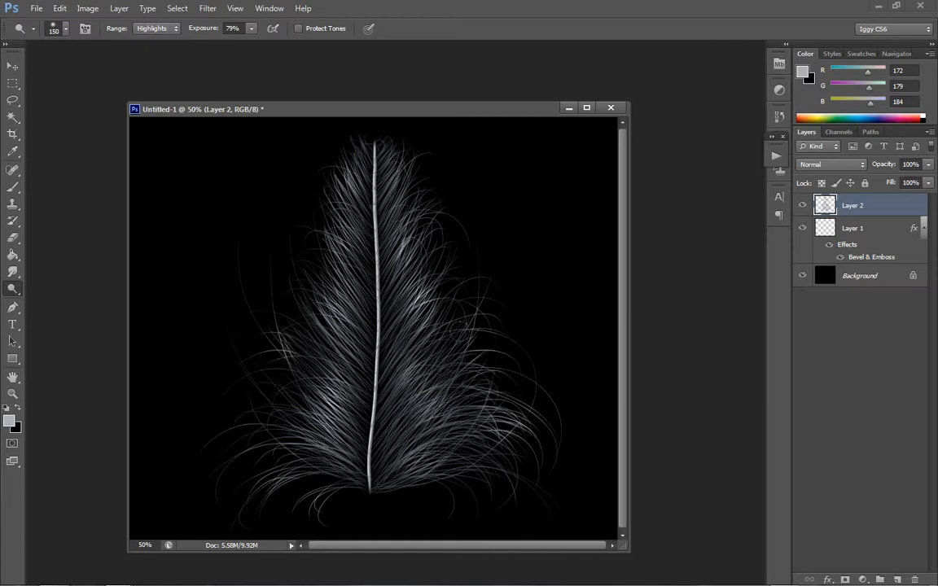
pyautogui.moveTo(462, 332); pyautogui.dragTo(468, 355)
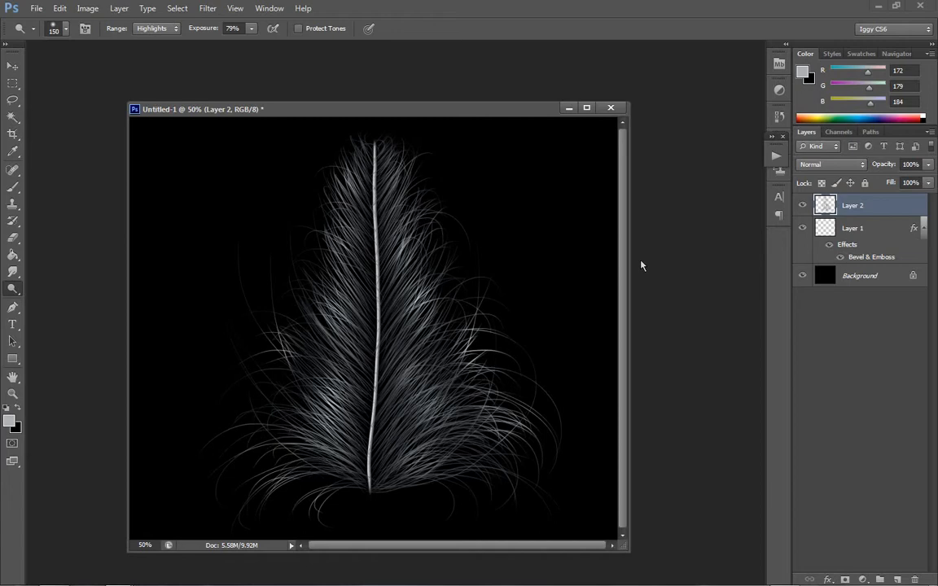
pyautogui.moveTo(274, 319); pyautogui.dragTo(295, 337)
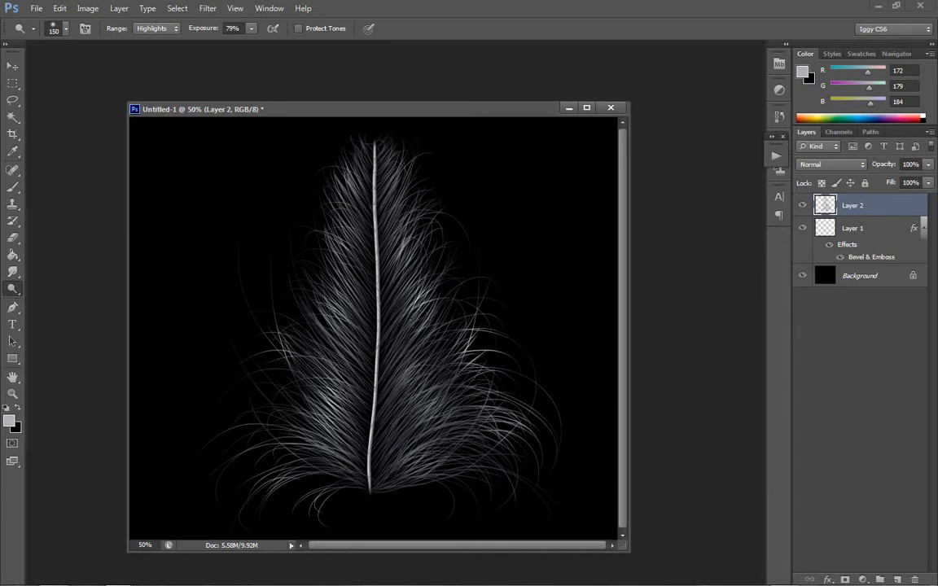
# - Dodge the lower right barbs and go over both sides of the upper half to strengthen their highlights
pyautogui.moveTo(376, 377)
pyautogui.mouseDown()
pyautogui.moveTo(371, 393)
pyautogui.moveTo(373, 295)
pyautogui.mouseUp()
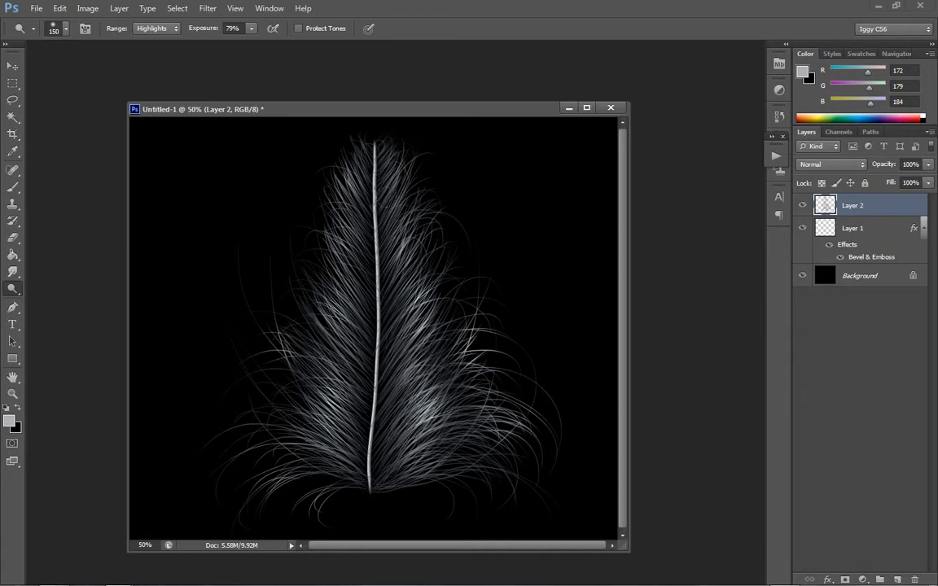
pyautogui.moveTo(350, 177)
pyautogui.mouseDown()
pyautogui.moveTo(363, 179)
pyautogui.moveTo(410, 258)
pyautogui.moveTo(407, 278)
pyautogui.mouseUp()
pyautogui.moveTo(345, 261); pyautogui.dragTo(338, 238)
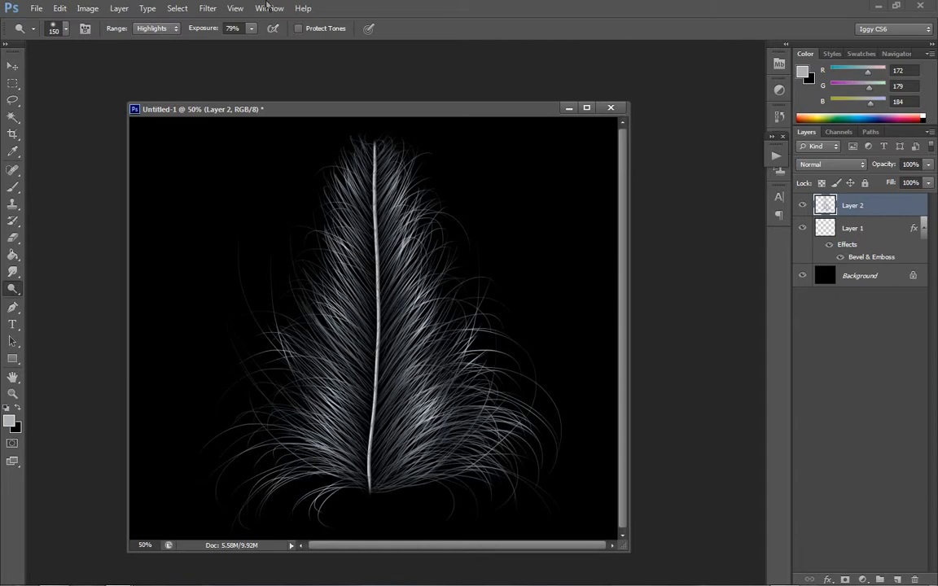
# - Apply a Gaussian Blur with a 3.8-pixel radius to the barbs on Layer 2
pyautogui.click(207, 8)
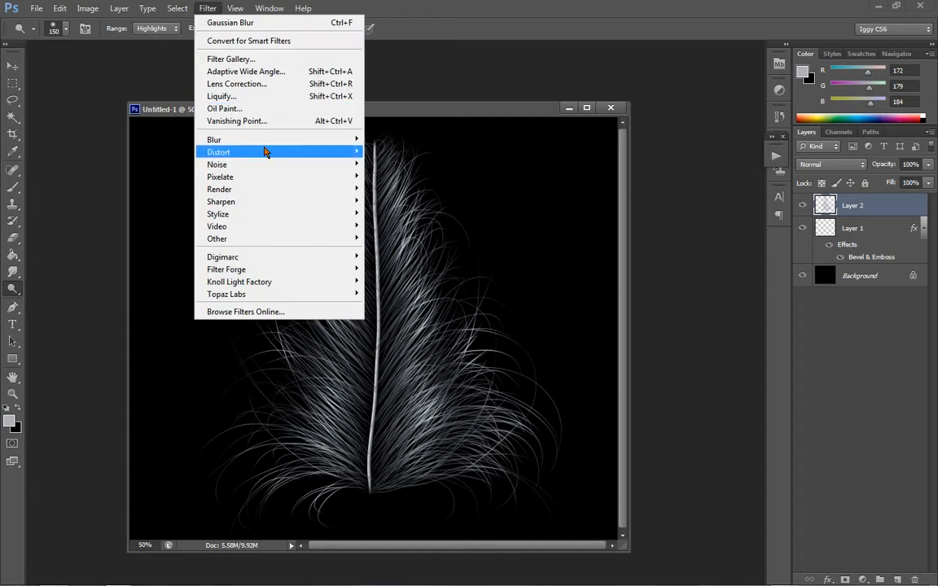
pyautogui.moveTo(244, 141)
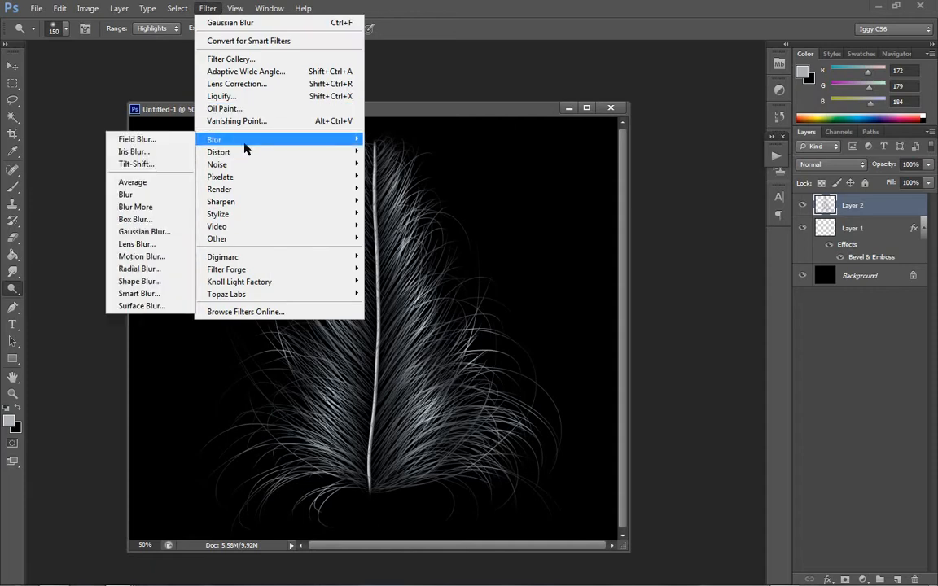
pyautogui.click(160, 241)
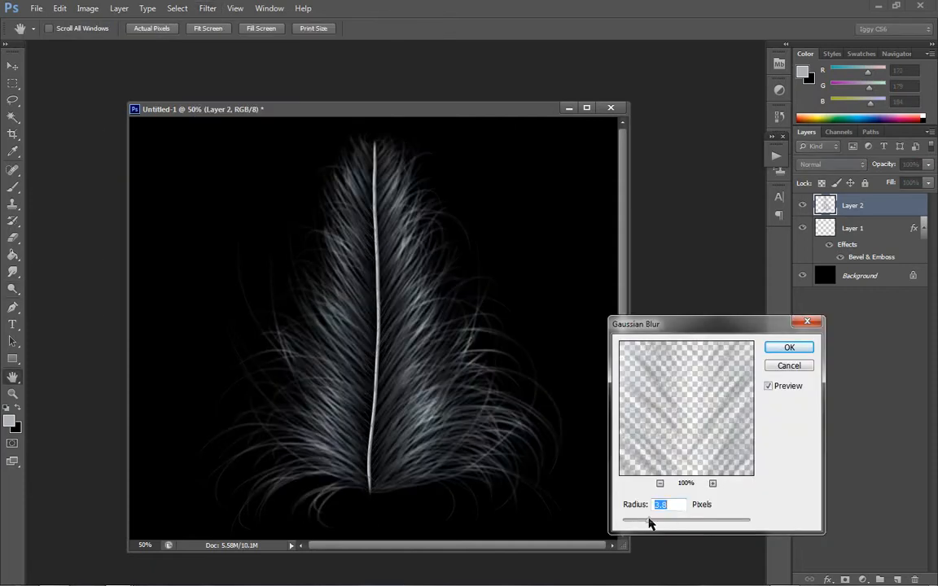
pyautogui.click(780, 348)
pyautogui.press('o')
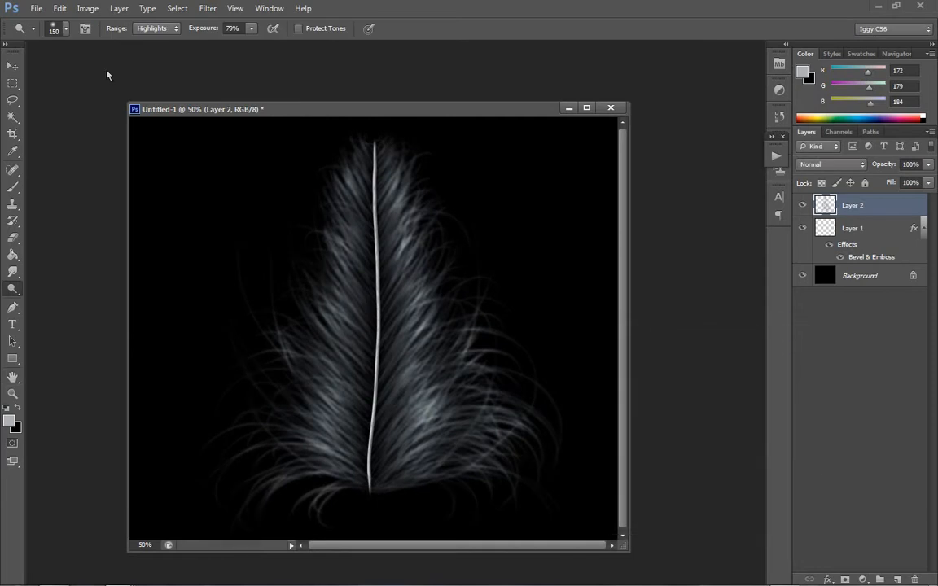
# - Fade the Gaussian Blur on the barbs using Screen mode at 69% opacity
pyautogui.click(60, 8)
pyautogui.click(57, 65)
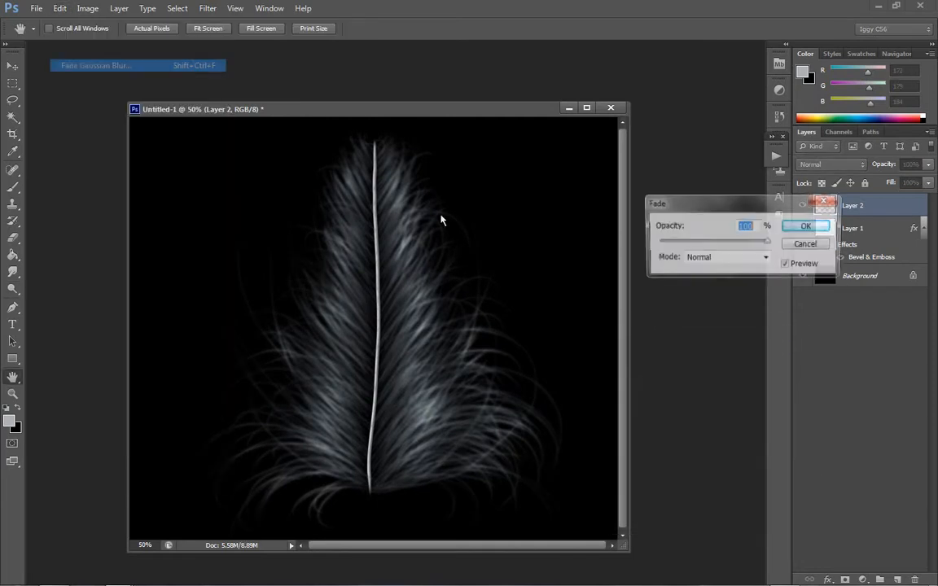
pyautogui.click(708, 256)
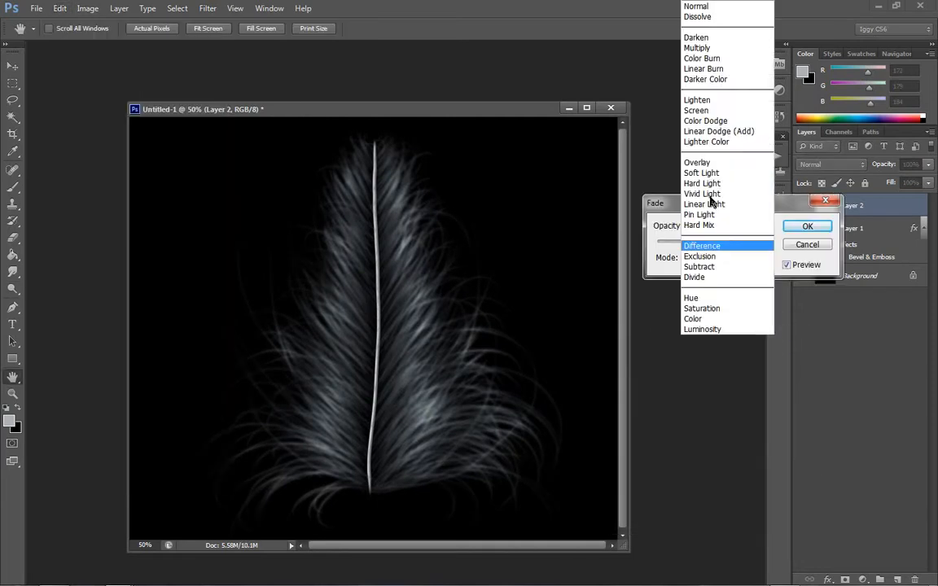
pyautogui.click(713, 110)
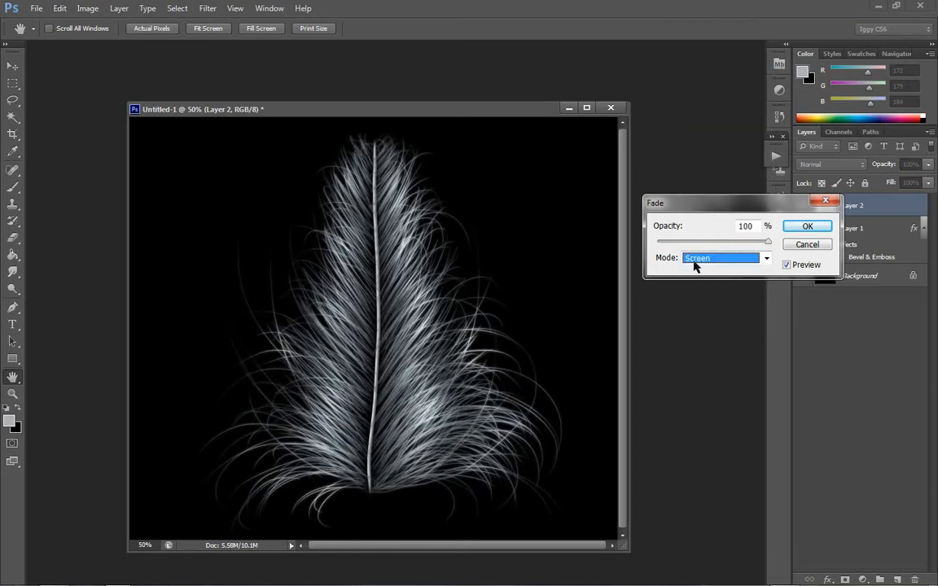
pyautogui.click(674, 243)
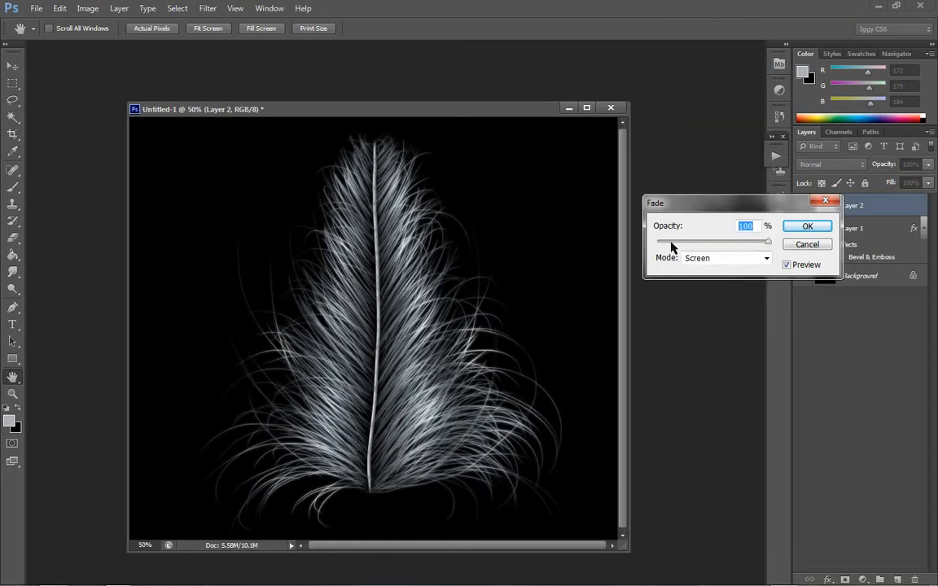
pyautogui.moveTo(671, 246); pyautogui.dragTo(734, 241)
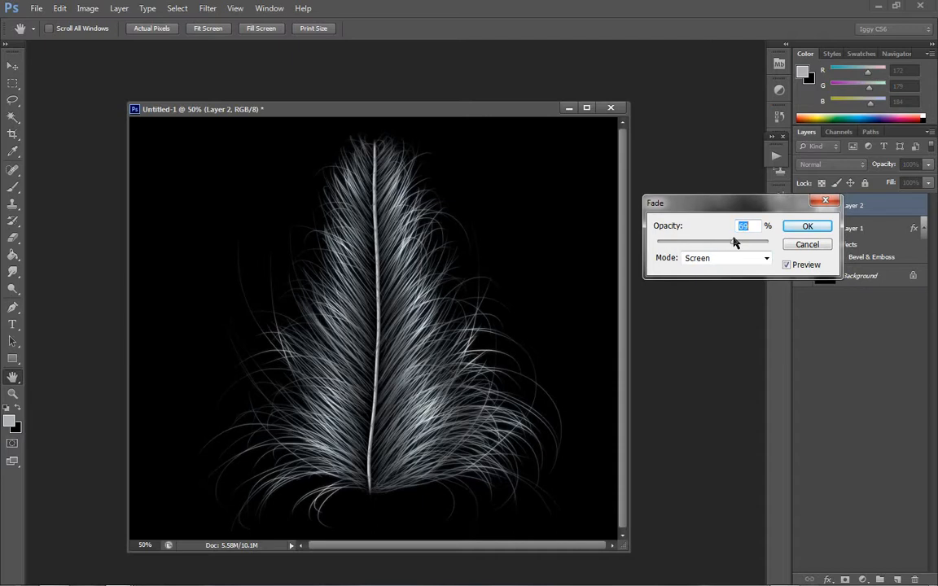
pyautogui.click(797, 226)
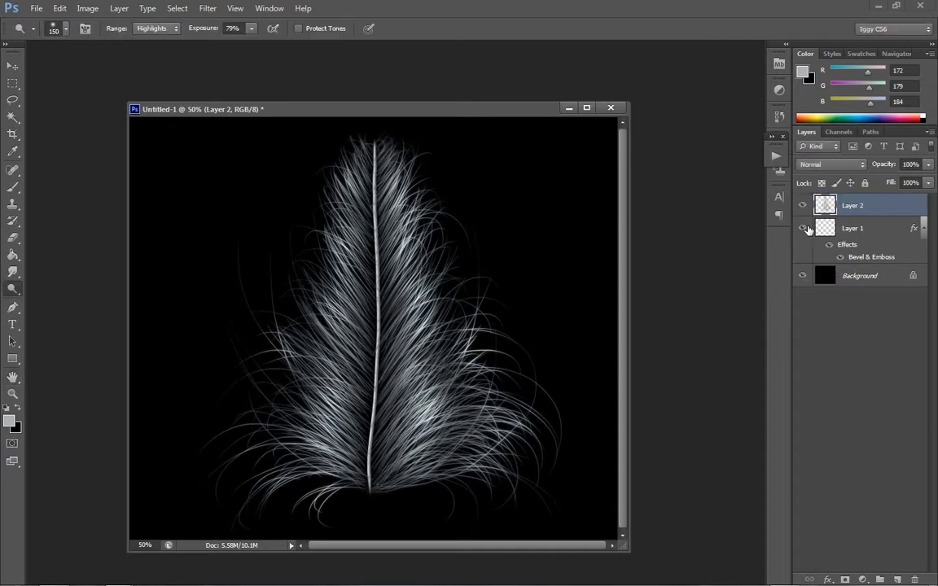
# - Duplicate Layer 2 and apply a Gaussian Blur with a 40.1-pixel radius to the copy
pyautogui.rightClick(867, 216)
pyautogui.click(783, 179)
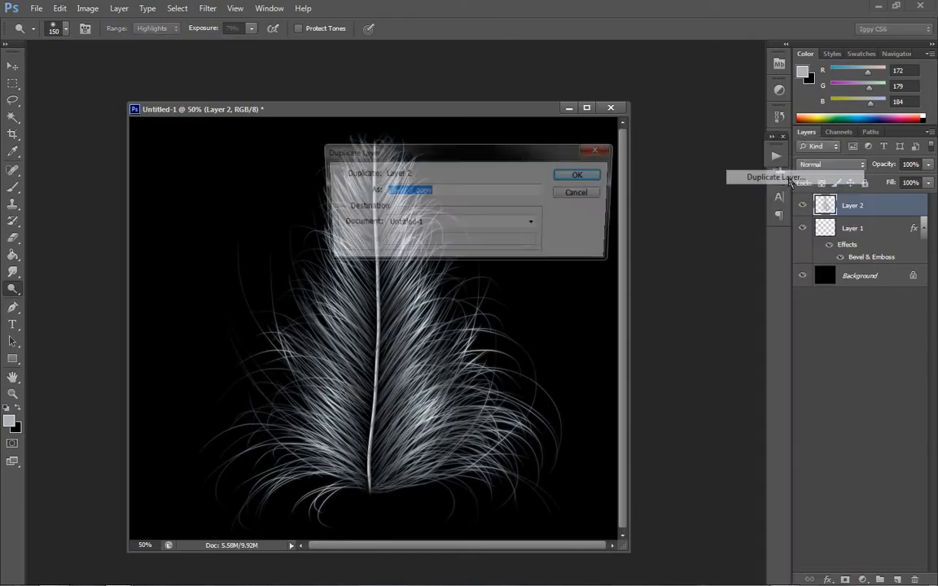
pyautogui.click(584, 175)
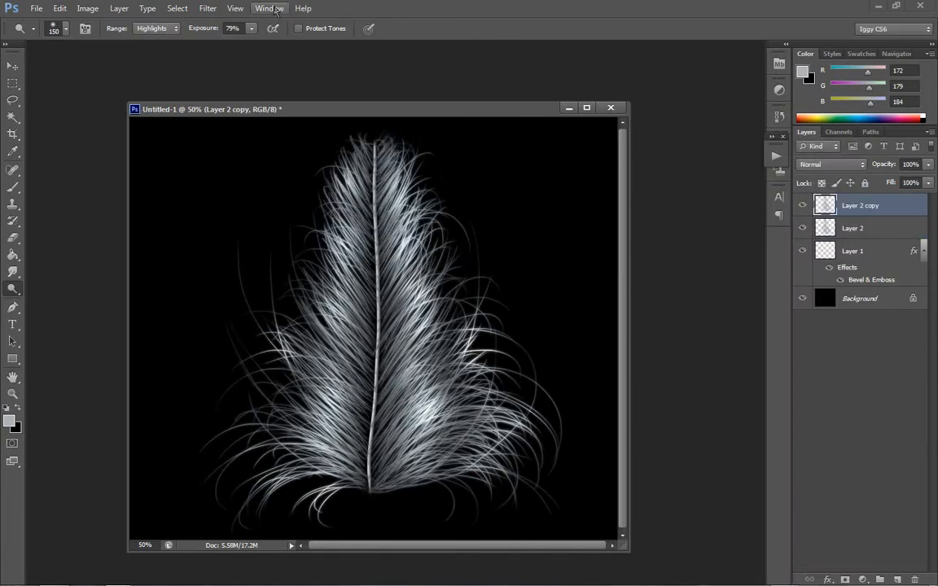
pyautogui.click(207, 8)
pyautogui.moveTo(239, 140)
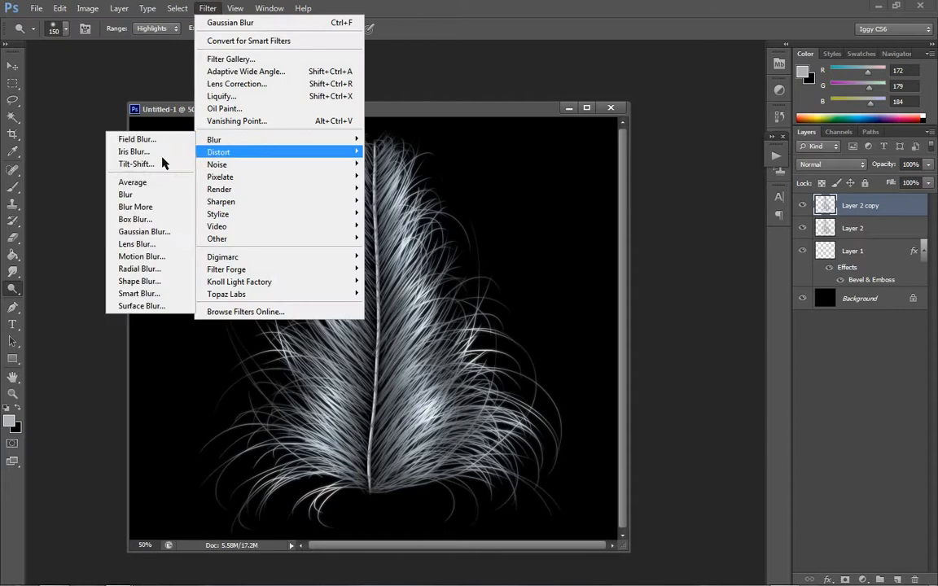
pyautogui.click(151, 234)
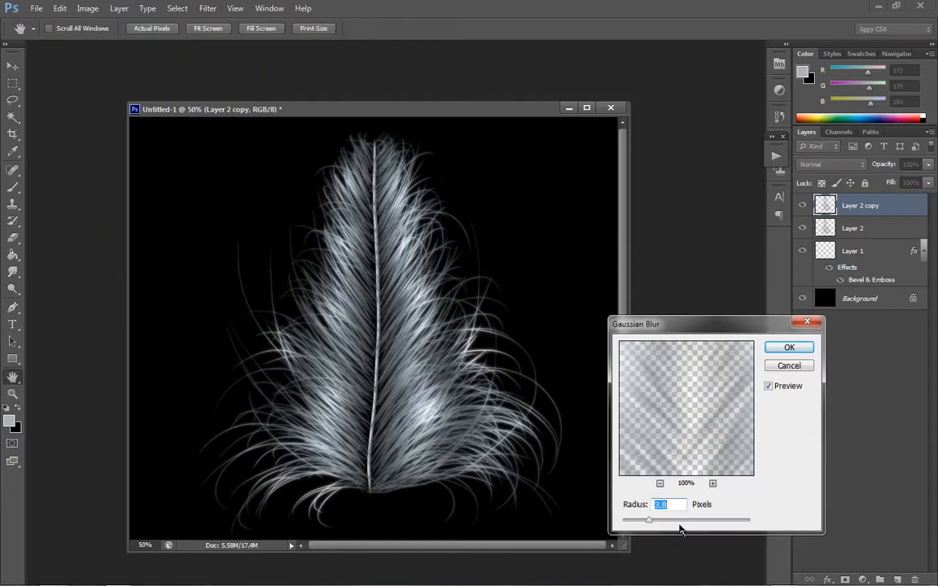
pyautogui.click(688, 524)
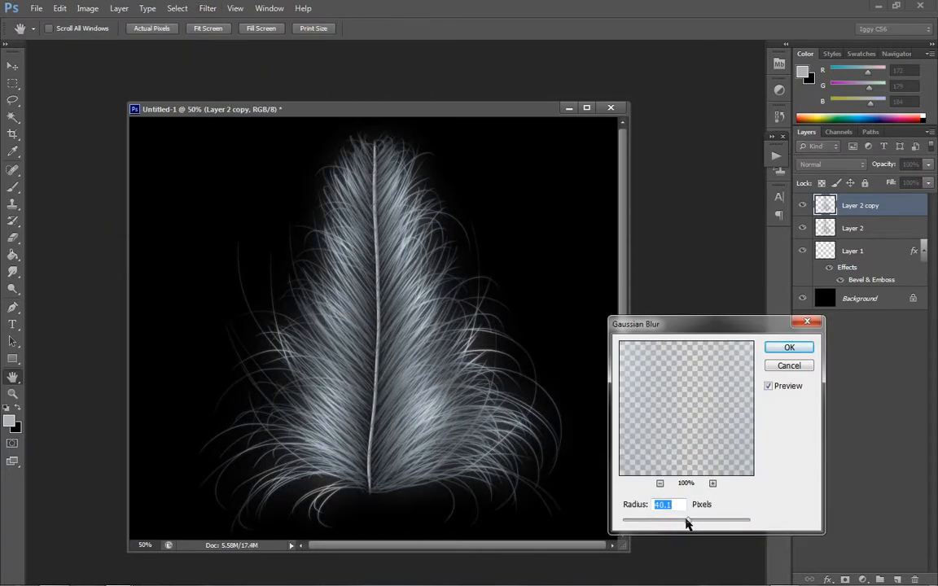
pyautogui.click(789, 348)
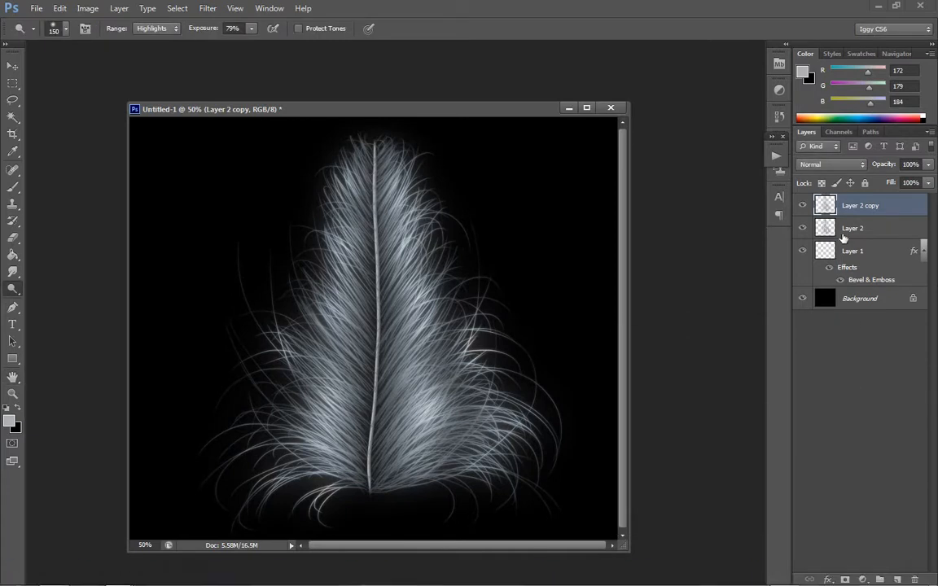
# - Hide Layer 2 copy and add a Color Overlay in Multiply mode to the barbs on Layer 2
pyautogui.click(843, 253)
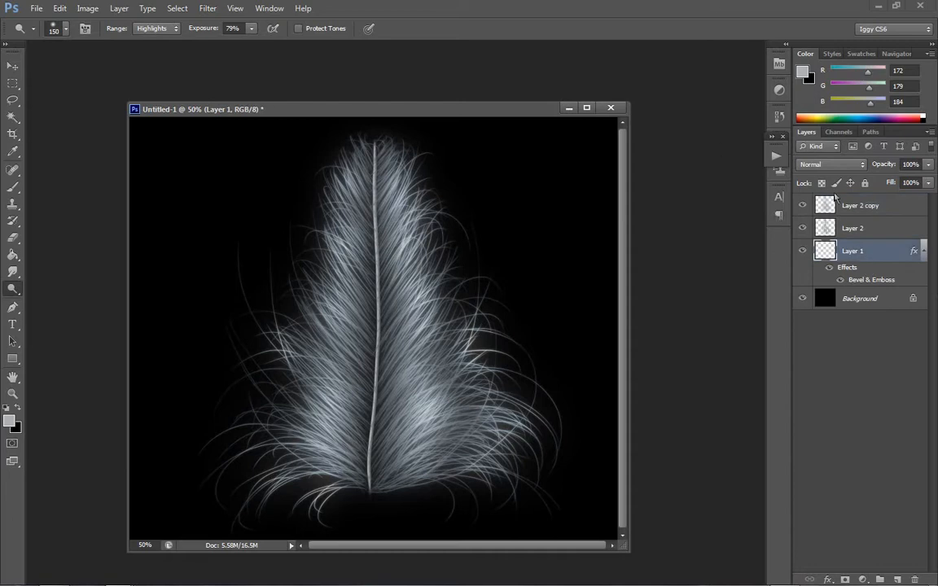
pyautogui.click(802, 206)
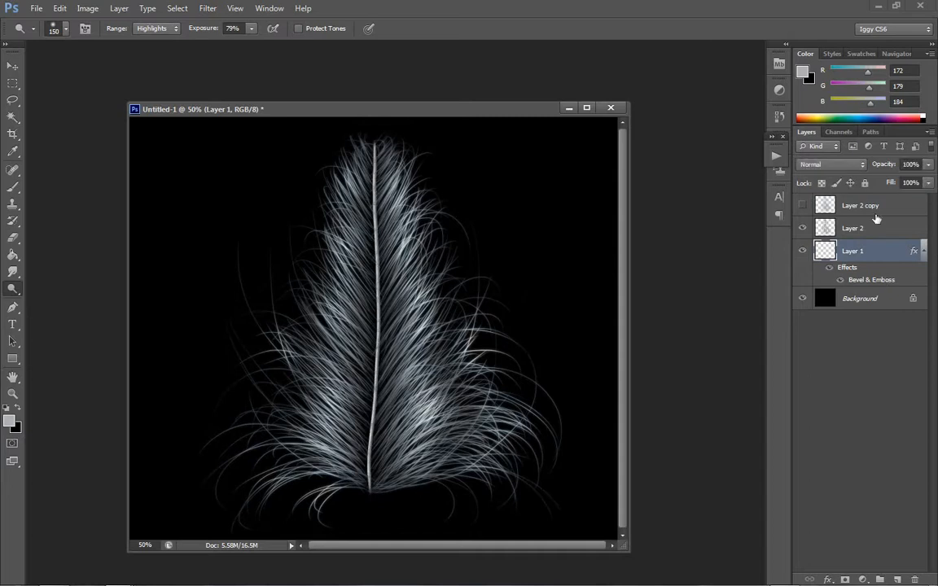
pyautogui.click(875, 233)
pyautogui.rightClick(873, 234)
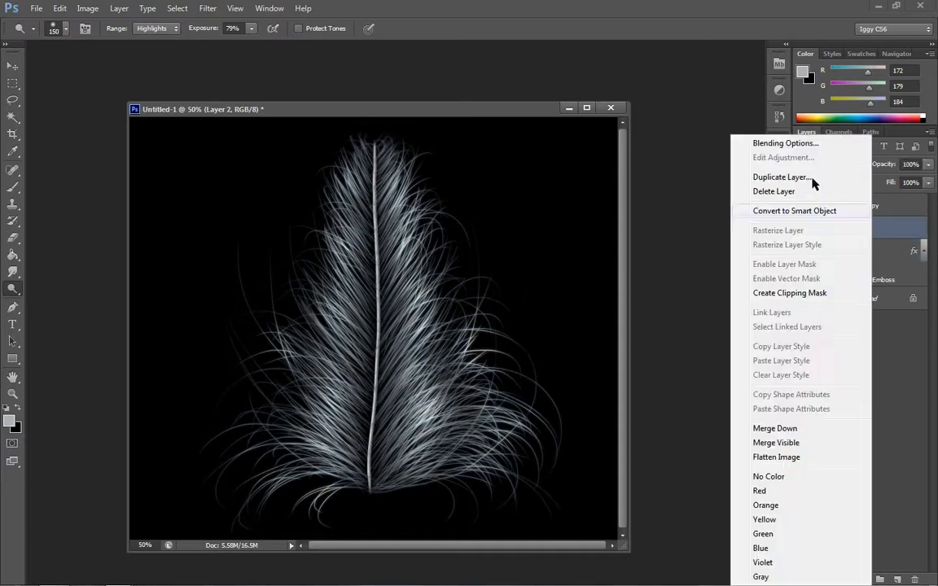
pyautogui.click(744, 142)
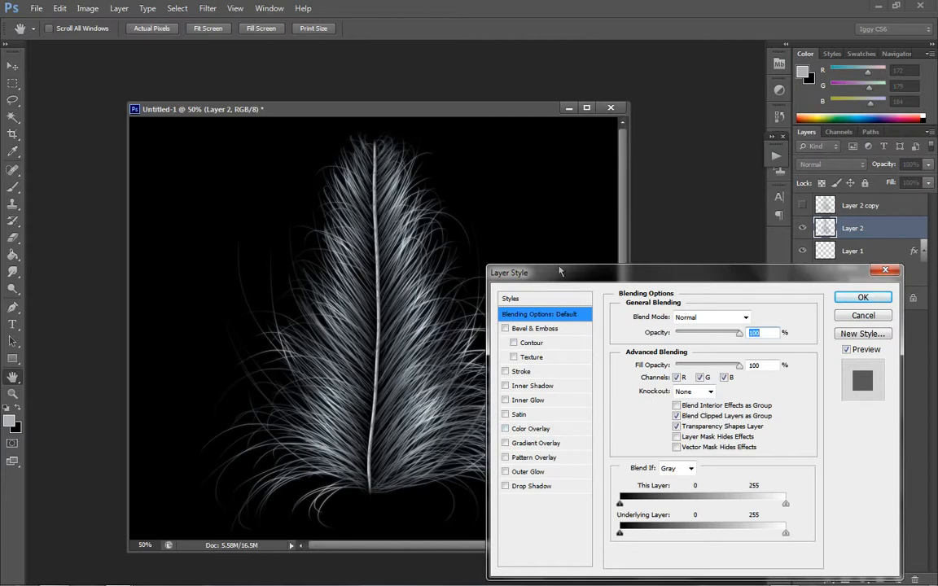
pyautogui.moveTo(559, 271); pyautogui.dragTo(413, 120)
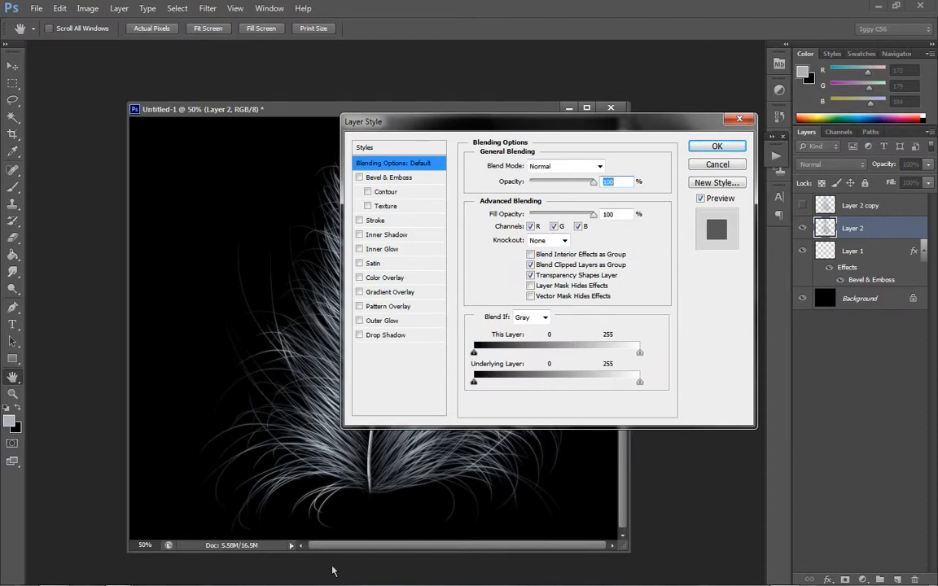
pyautogui.moveTo(456, 124); pyautogui.dragTo(652, 189)
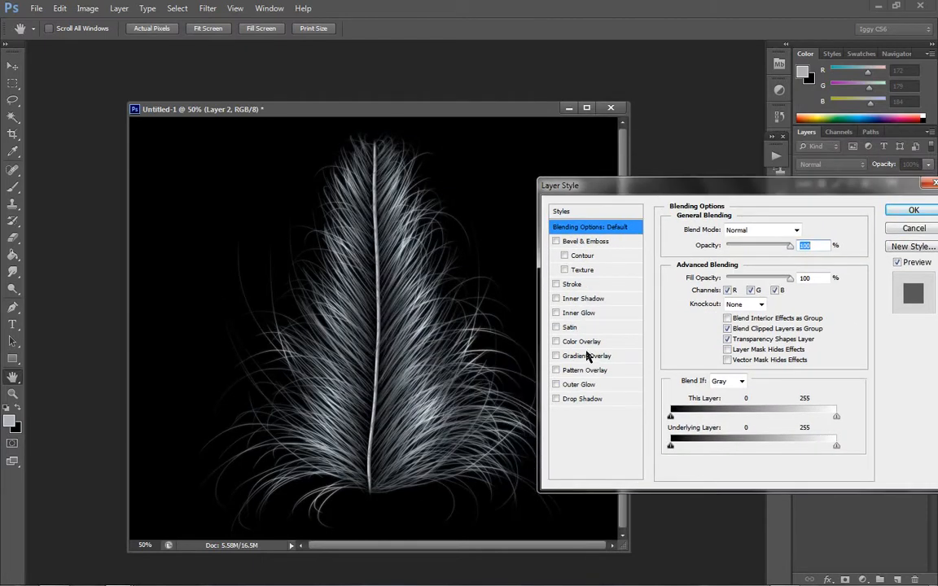
pyautogui.click(578, 341)
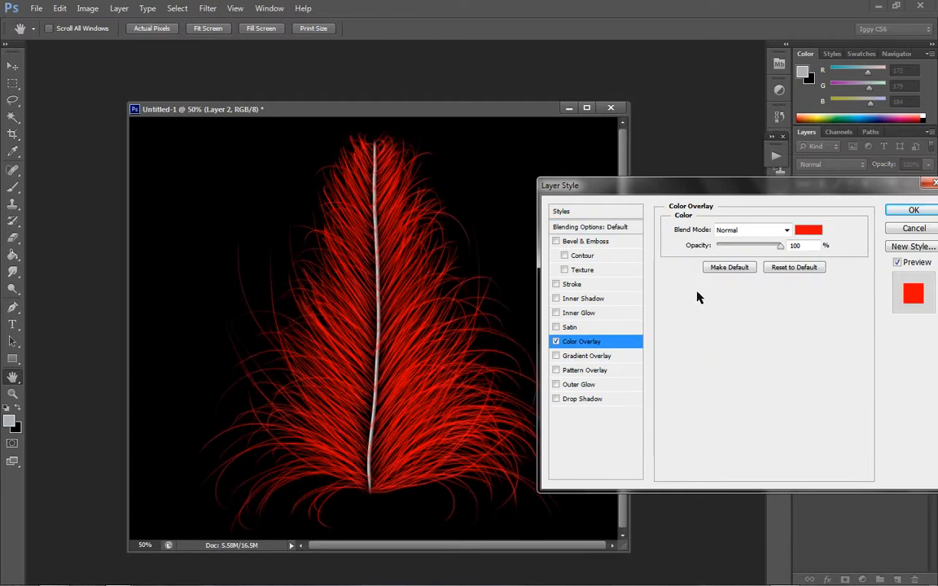
pyautogui.click(760, 232)
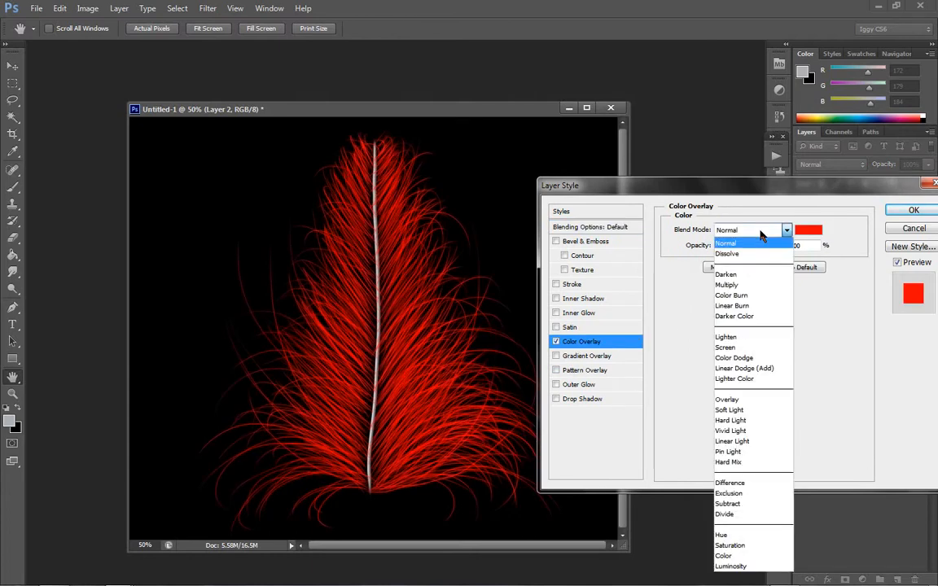
pyautogui.click(676, 287)
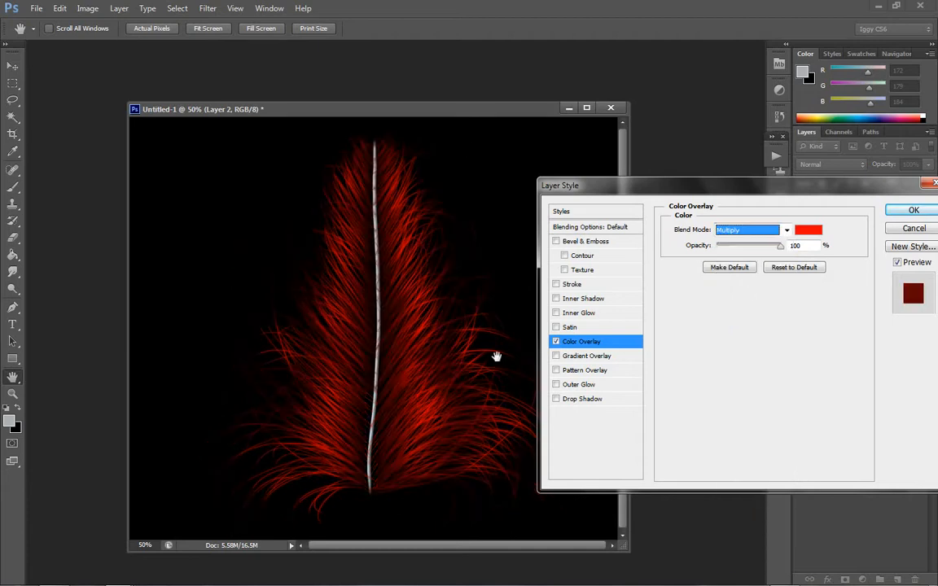
# - Set the barbs' Color Overlay to a muted medium brown and apply the layer style
pyautogui.click(808, 229)
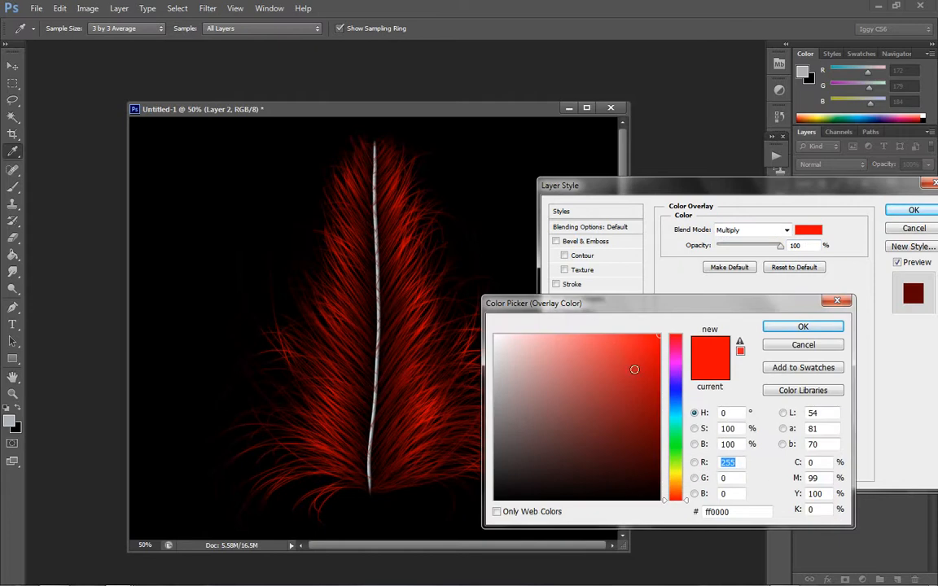
pyautogui.click(612, 339)
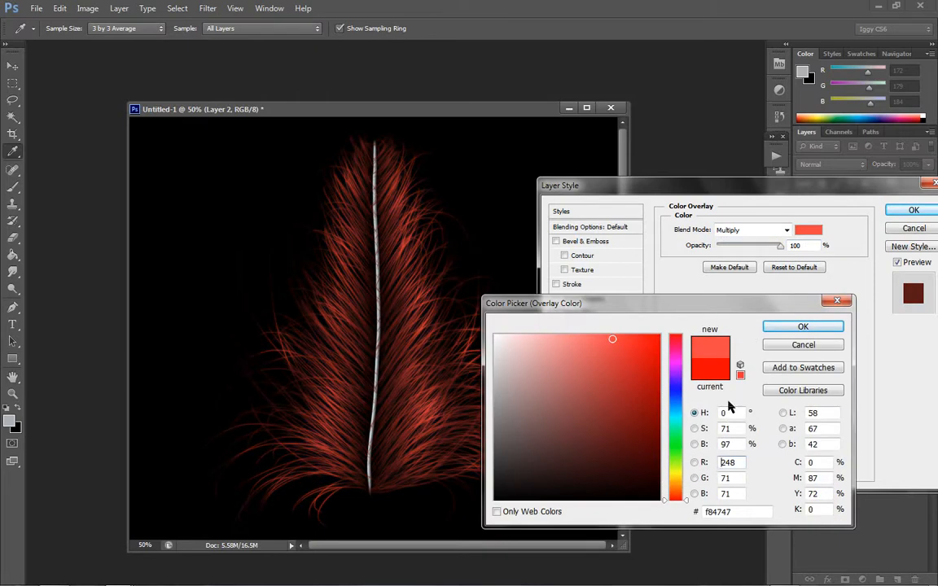
pyautogui.click(679, 474)
pyautogui.moveTo(682, 480); pyautogui.dragTo(672, 492)
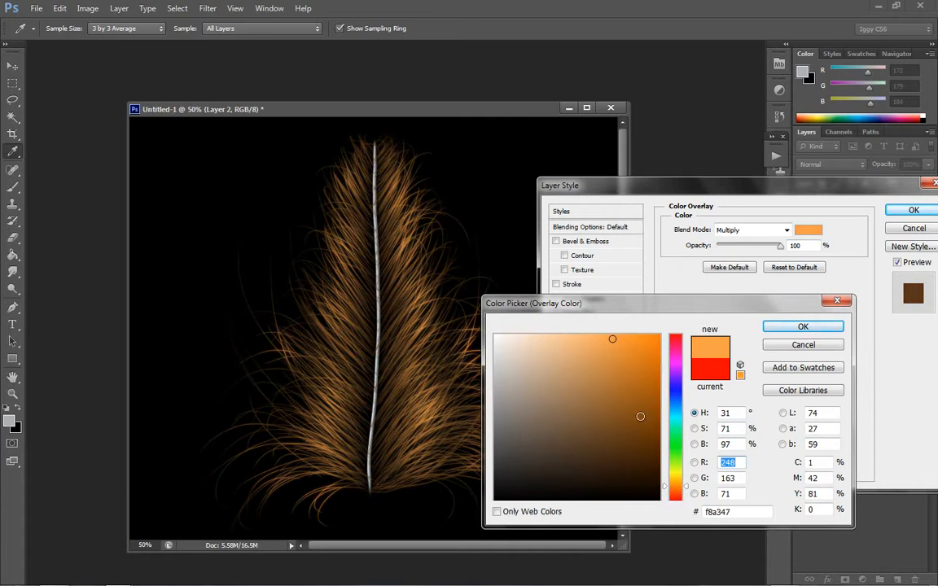
pyautogui.moveTo(580, 446)
pyautogui.mouseDown()
pyautogui.moveTo(554, 393)
pyautogui.moveTo(565, 362)
pyautogui.mouseUp()
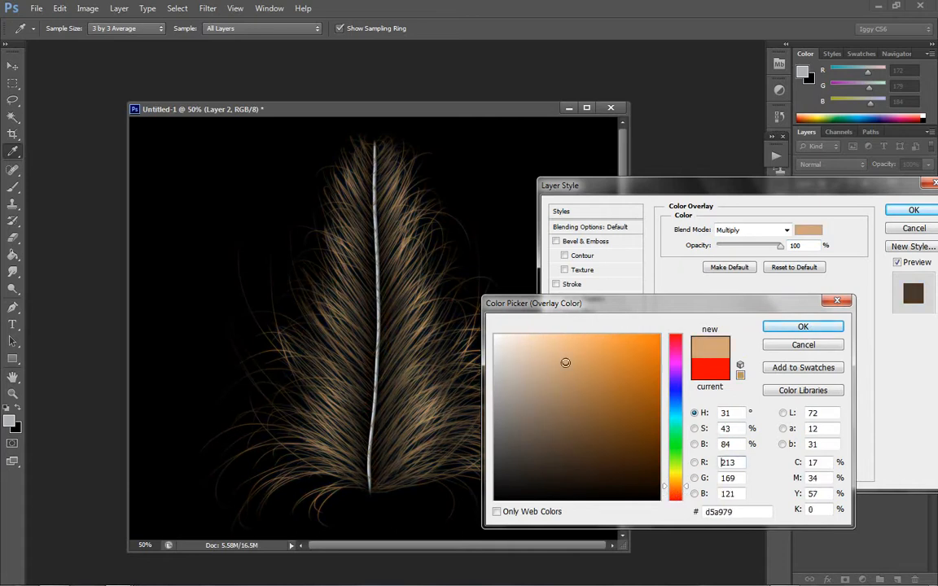
pyautogui.moveTo(557, 429); pyautogui.dragTo(561, 405)
pyautogui.click(801, 326)
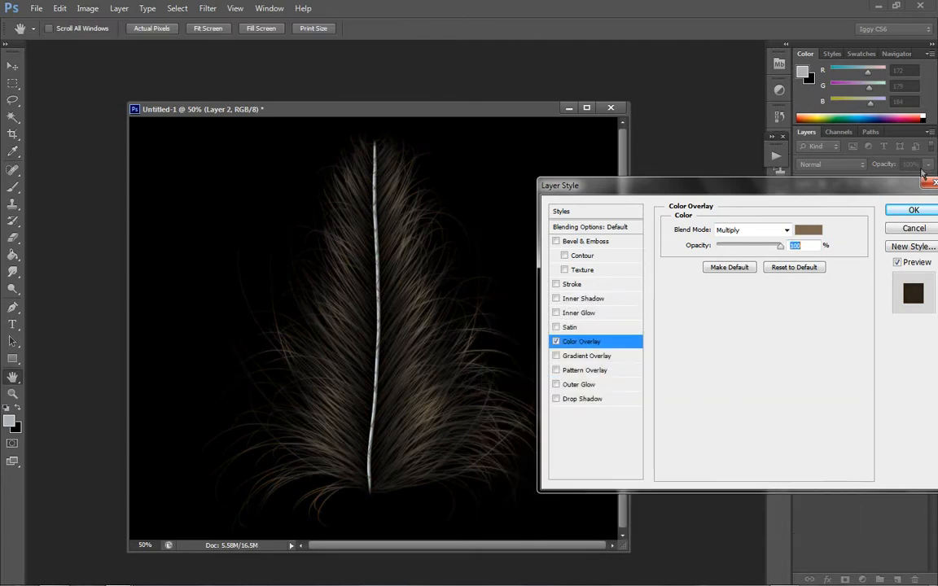
pyautogui.click(914, 212)
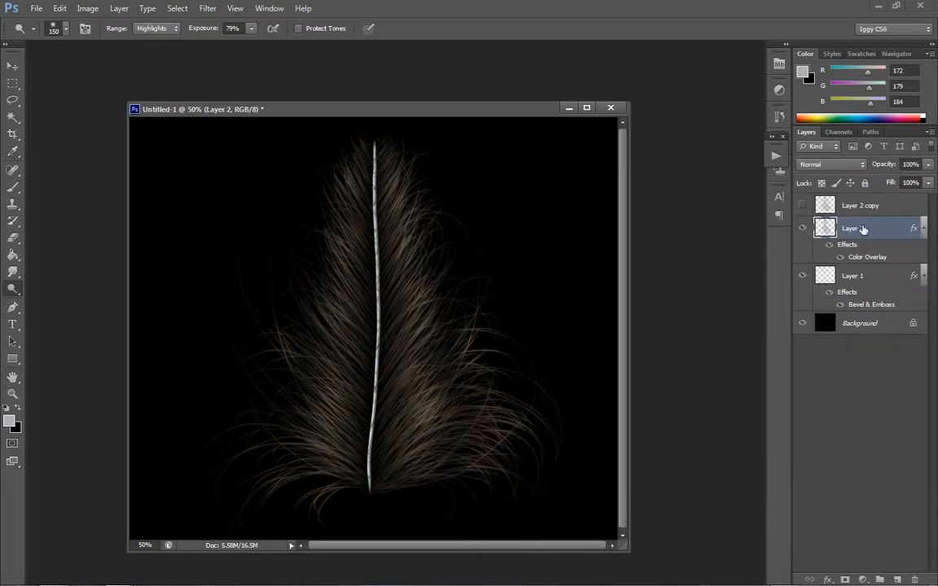
# - Add a Color Overlay to the shaft on Layer 1 using the very dark brown #1c150b
pyautogui.doubleClick(853, 305)
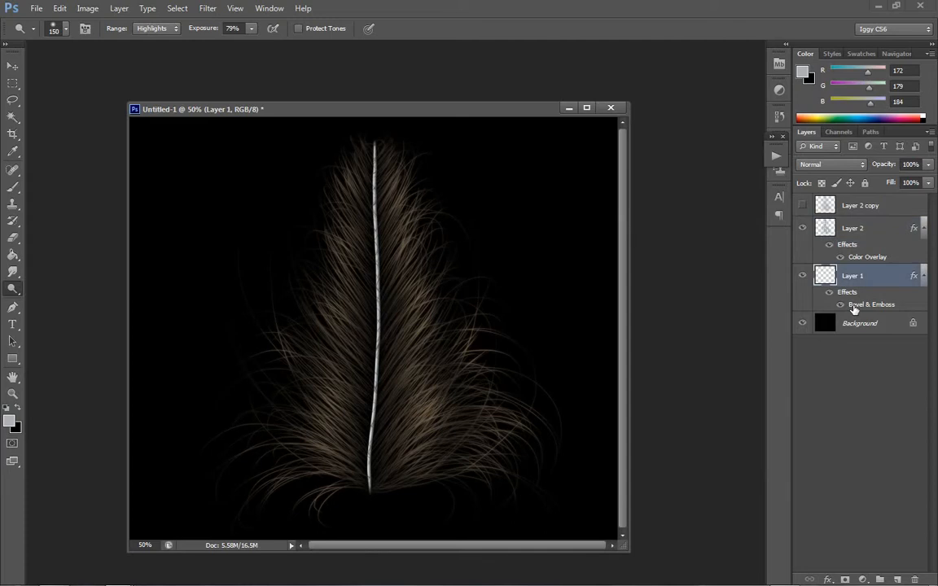
pyautogui.click(574, 341)
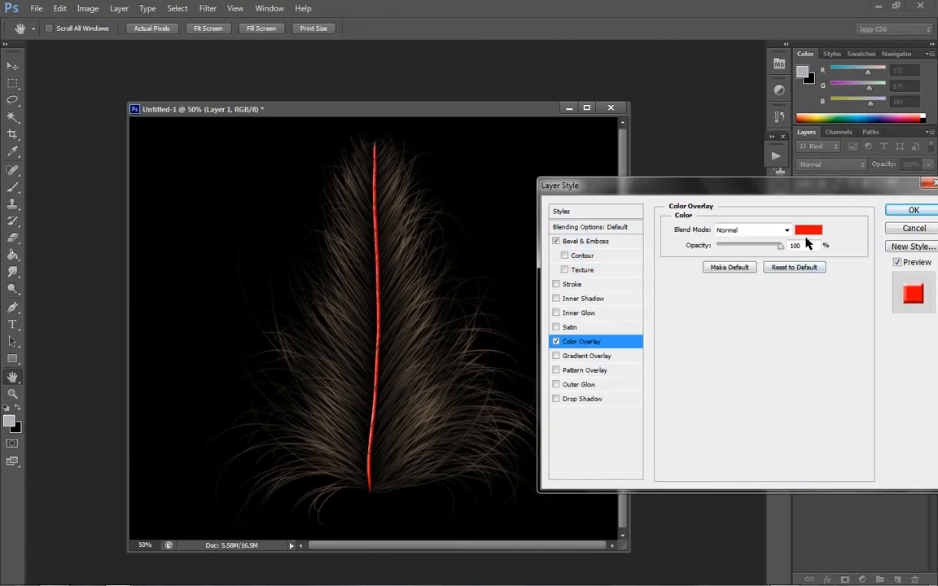
pyautogui.click(808, 230)
pyautogui.click(422, 382)
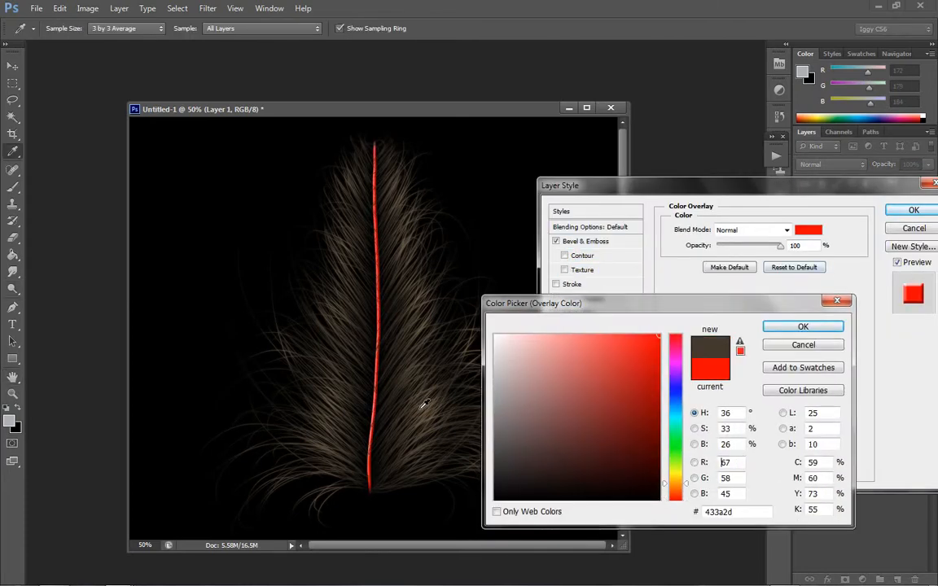
pyautogui.moveTo(600, 468); pyautogui.dragTo(591, 482)
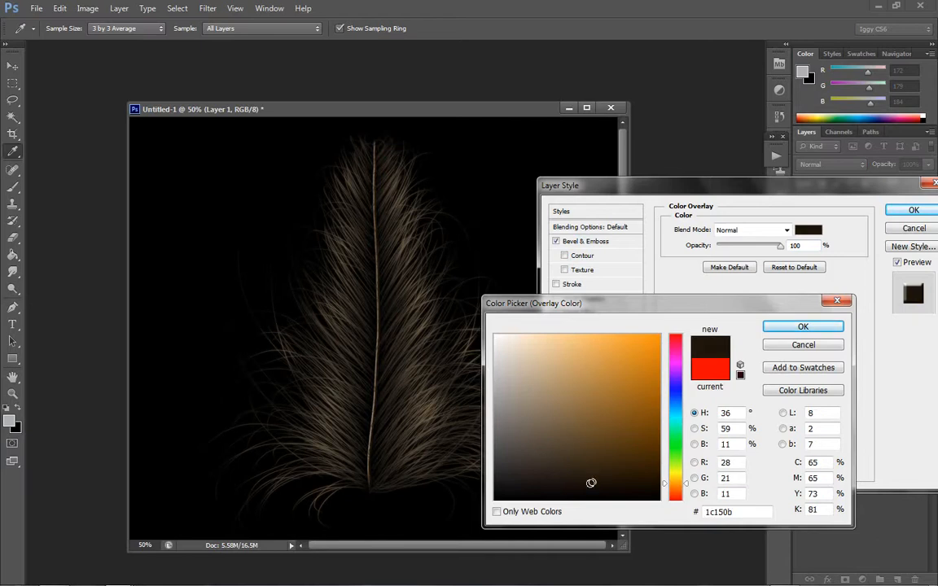
pyautogui.click(808, 326)
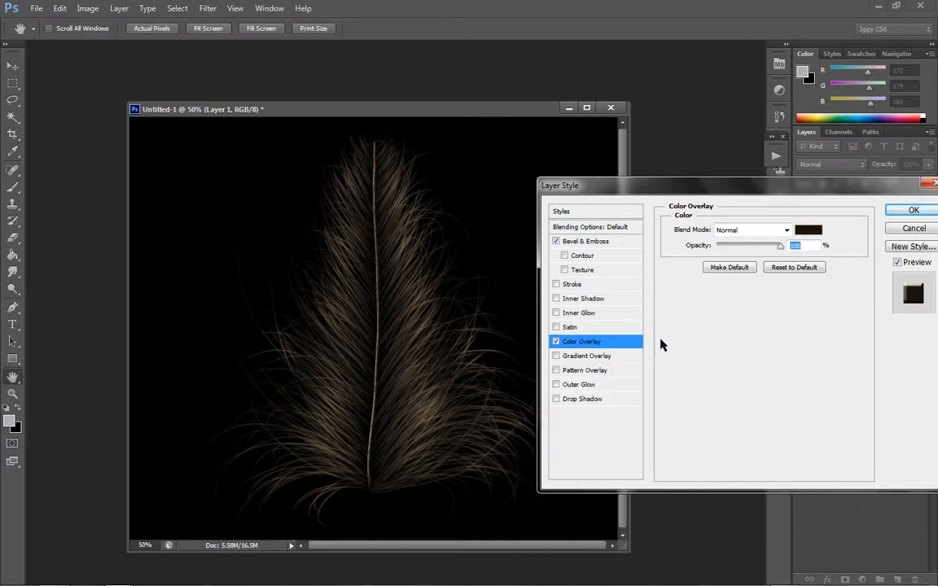
# - Set the shaft's Bevel & Emboss highlight opacity to 29% and shadow opacity to 93%, and apply the layer style
pyautogui.click(581, 244)
pyautogui.moveTo(770, 417); pyautogui.dragTo(808, 449)
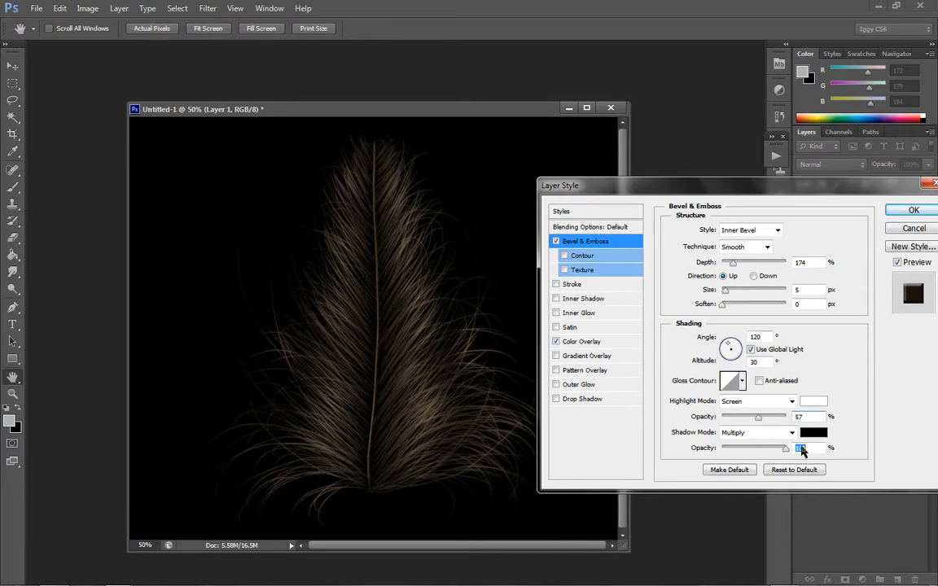
pyautogui.moveTo(758, 417); pyautogui.dragTo(732, 417)
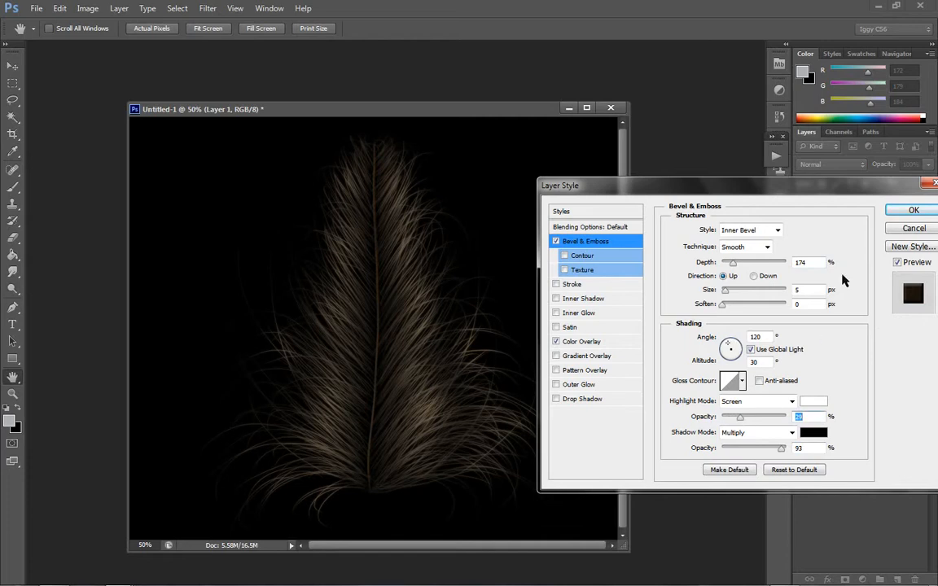
pyautogui.click(914, 210)
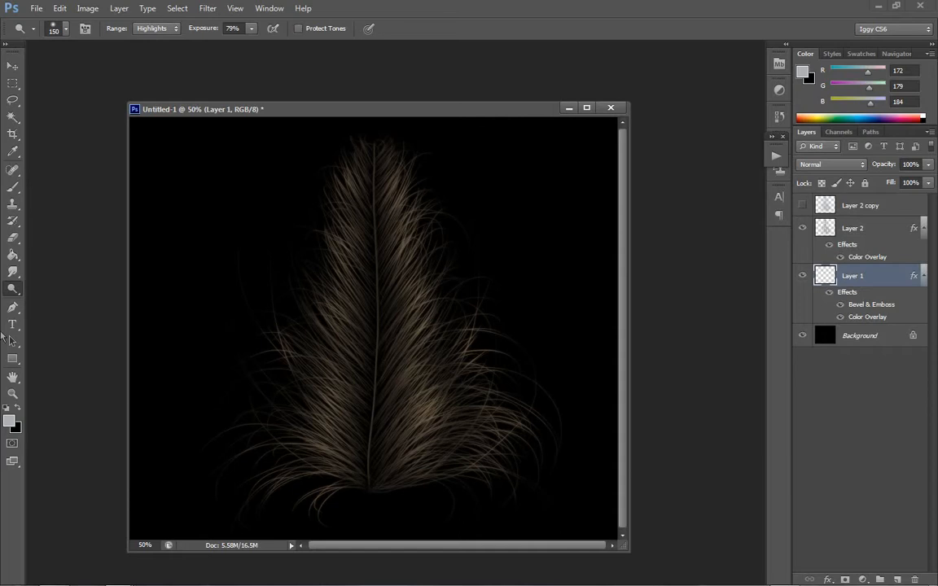
# - Compare the feather with Layer 2 copy shown and hidden, and create a new layer directly above Layer 2
pyautogui.click(868, 236)
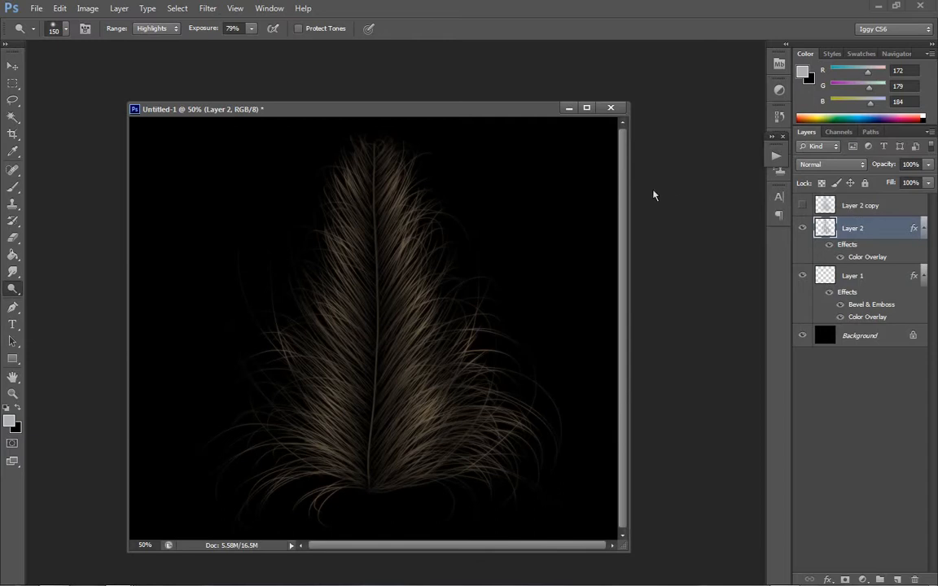
pyautogui.click(804, 206)
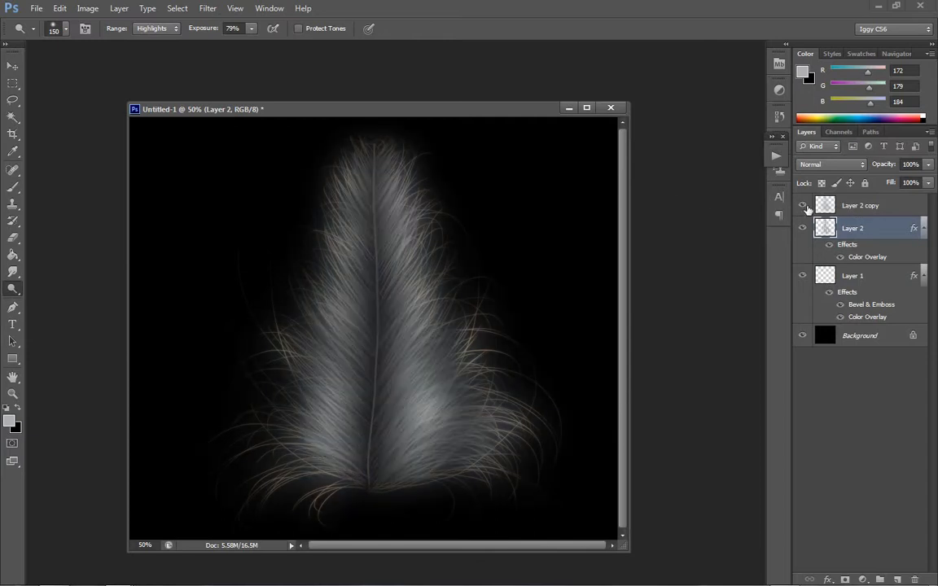
pyautogui.click(803, 206)
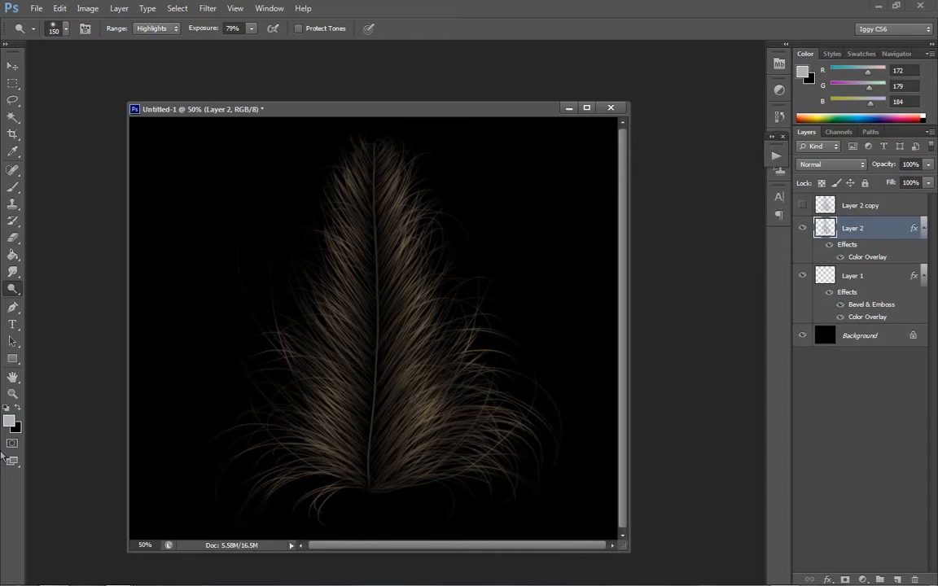
pyautogui.click(118, 8)
pyautogui.moveTo(163, 20)
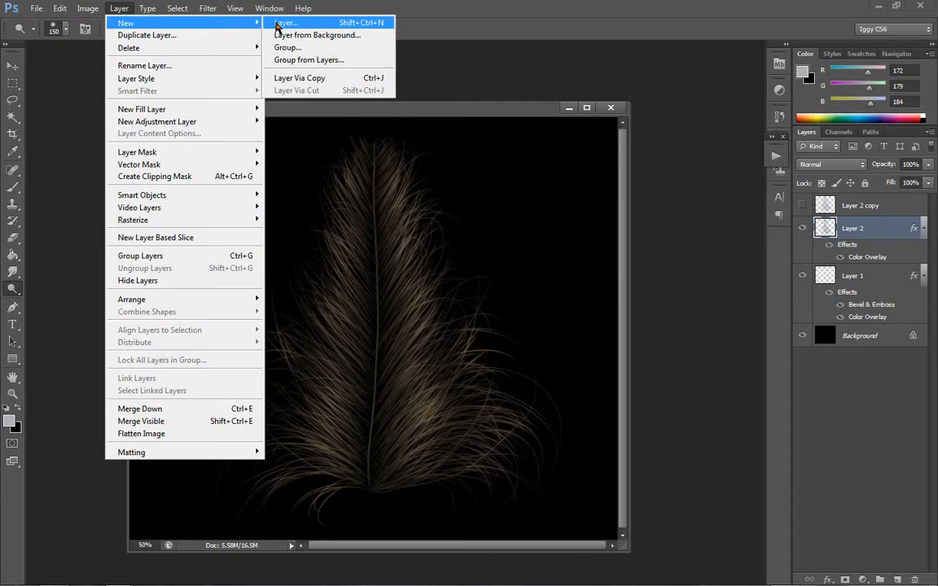
pyautogui.click(280, 23)
pyautogui.click(591, 180)
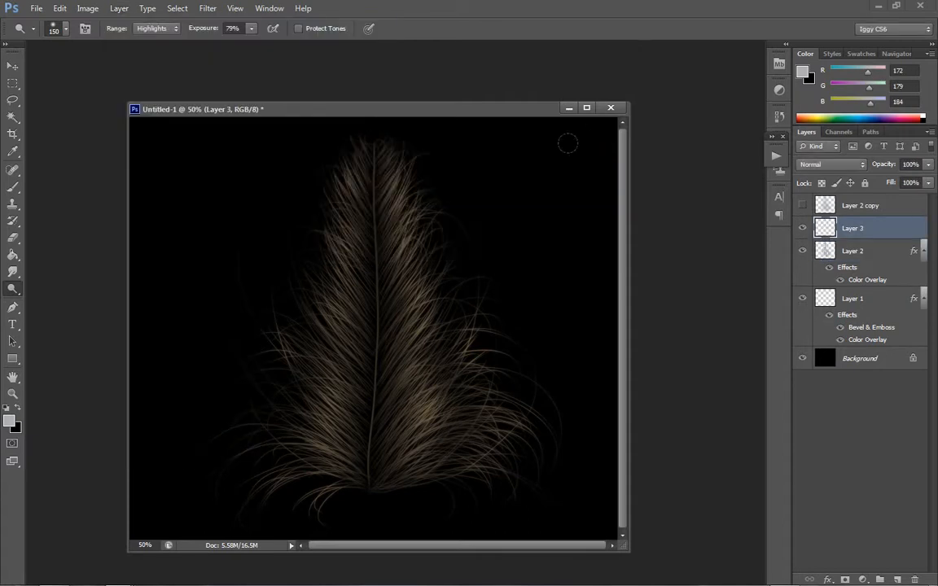
# - Choose the Brush tool at size 70 and set Layer 3's blend mode to Vivid Light
pyautogui.click(13, 186)
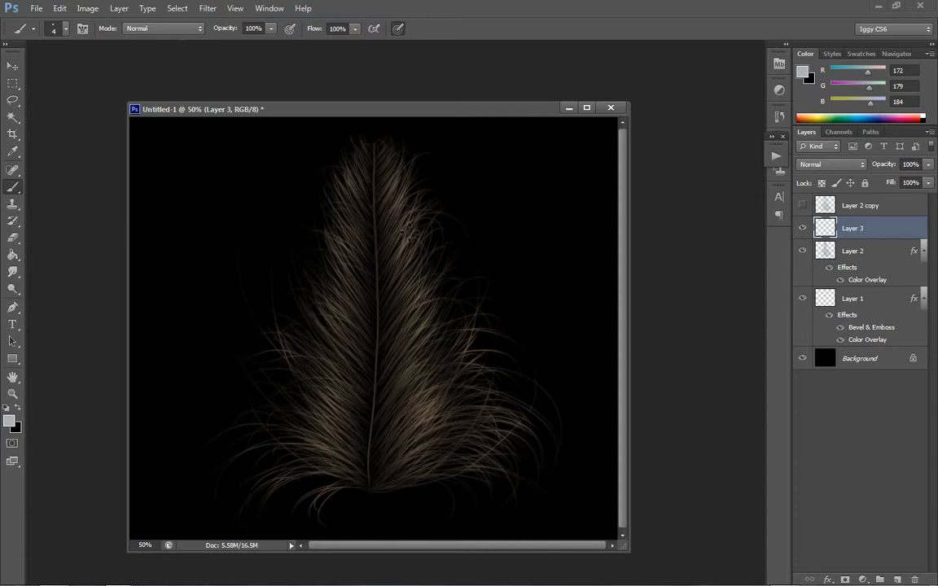
pyautogui.press(']')
pyautogui.press(']')
pyautogui.press(']')
pyautogui.press(']')
pyautogui.press(']')
pyautogui.press(']')
pyautogui.press(']')
pyautogui.press(']')
pyautogui.press(']')
pyautogui.press(']')
pyautogui.press(']')
pyautogui.press(']')
pyautogui.click(831, 164)
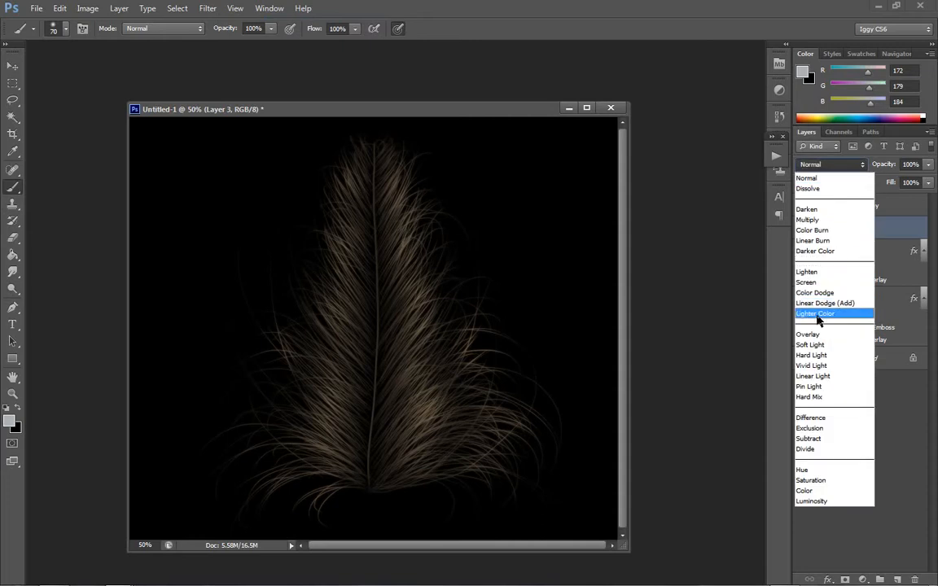
pyautogui.click(814, 366)
pyautogui.moveTo(409, 263); pyautogui.dragTo(401, 230)
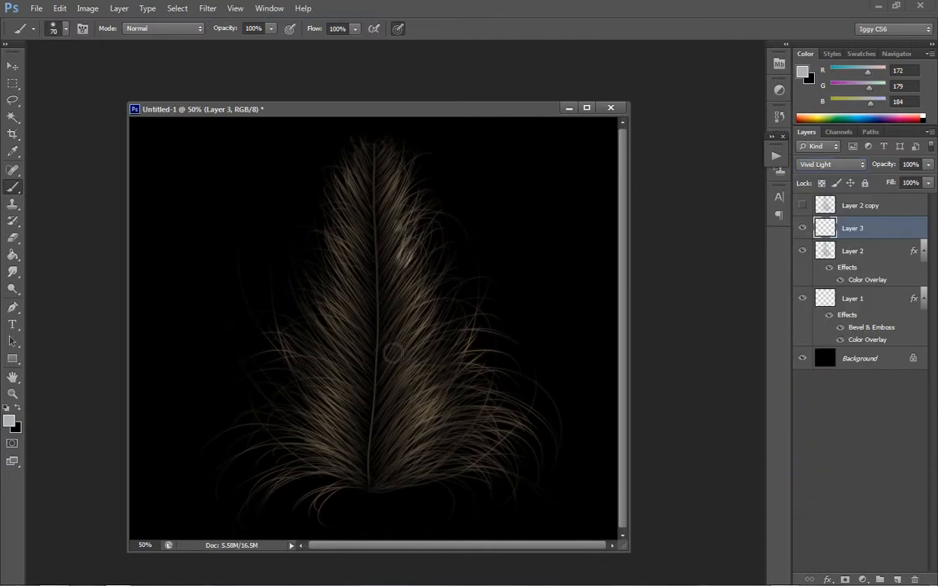
pyautogui.hotkey('ctrl', 'alt', 'z')
pyautogui.hotkey('ctrl', 'alt', 'z')
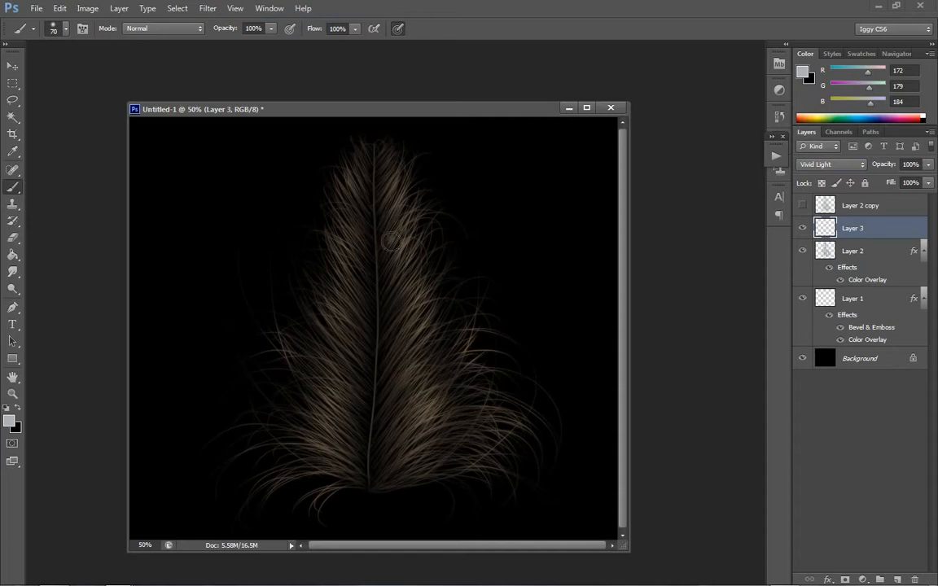
# - Paint small light spots on Layer 3 across the barbs along both sides of the shaft
pyautogui.moveTo(390, 241); pyautogui.dragTo(398, 297)
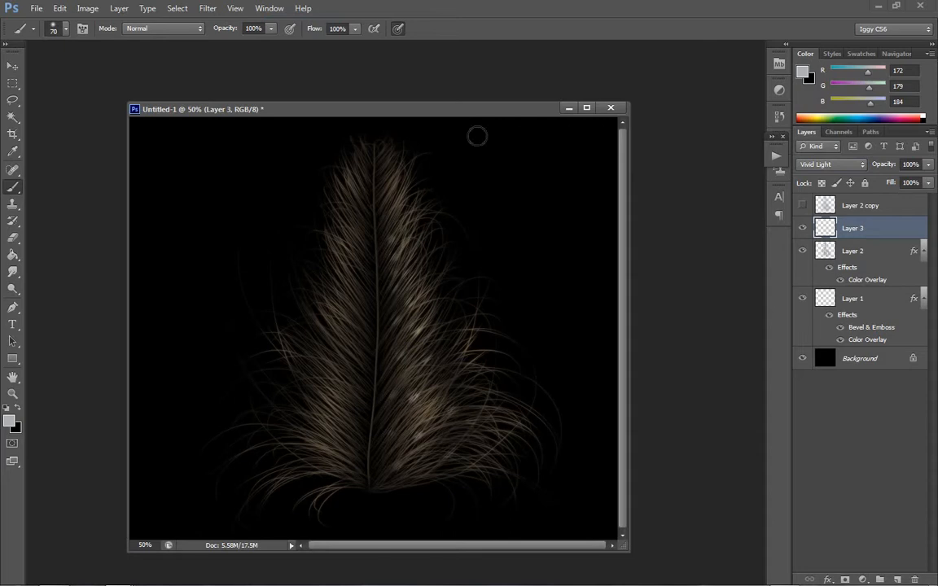
pyautogui.click(394, 205)
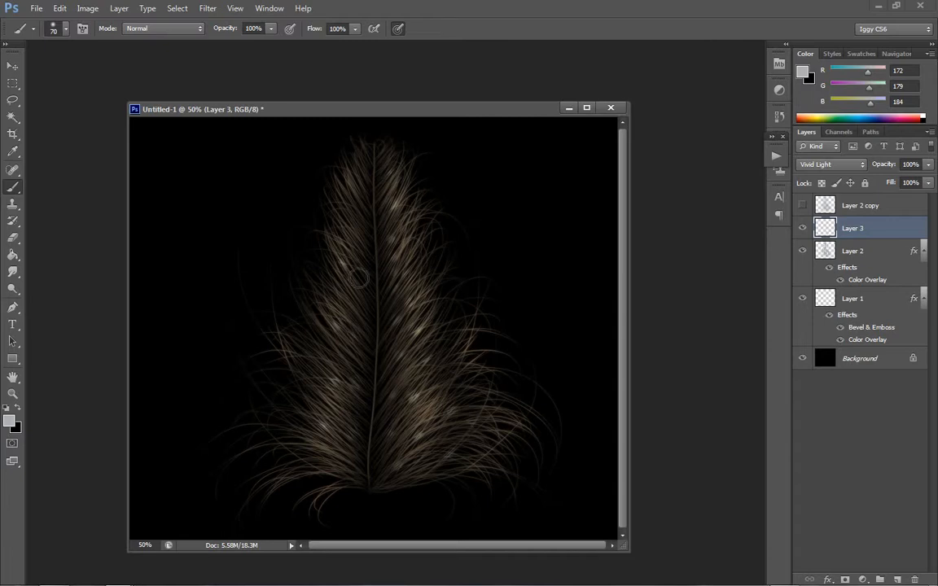
pyautogui.click(381, 179)
# - Add a Color Overlay effect to the painted spots on Layer 3
pyautogui.rightClick(905, 225)
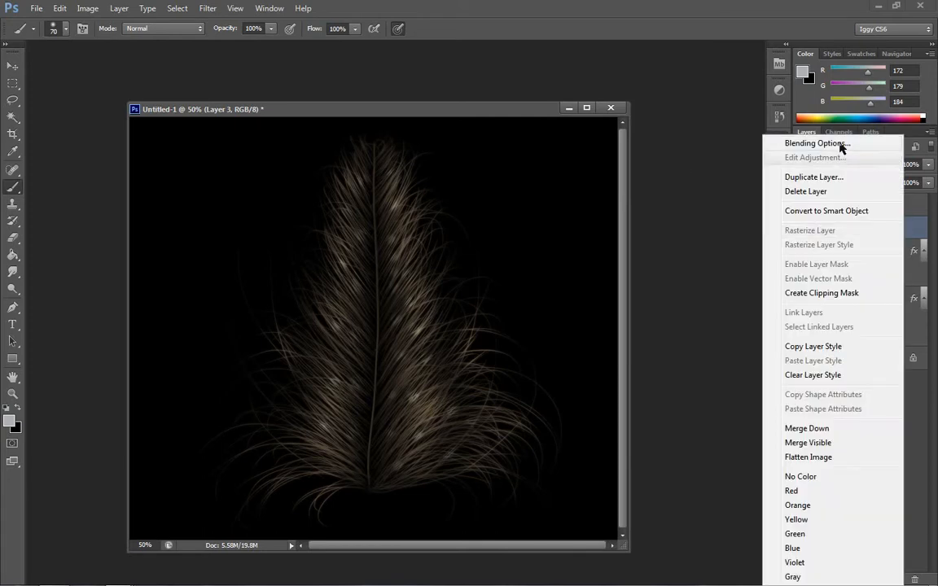
pyautogui.click(785, 144)
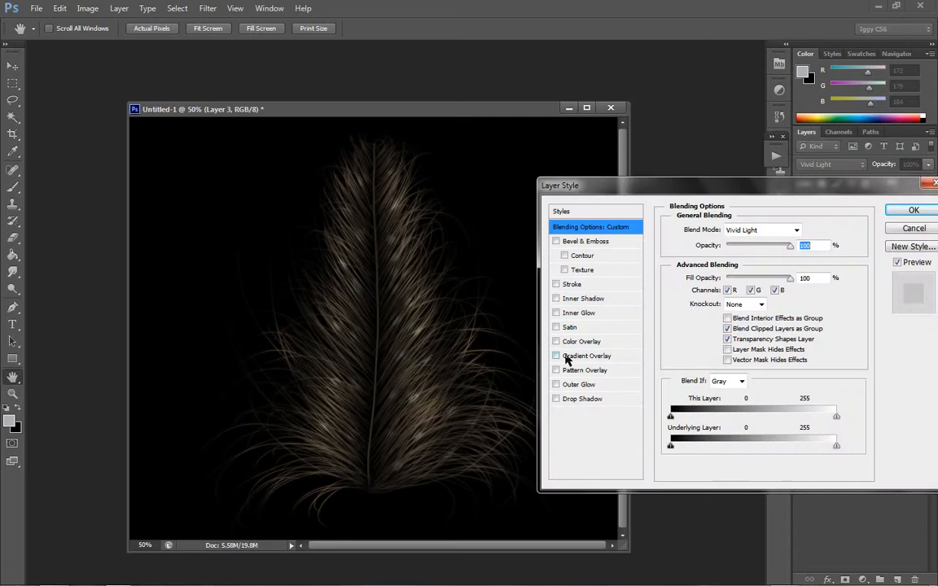
pyautogui.click(568, 345)
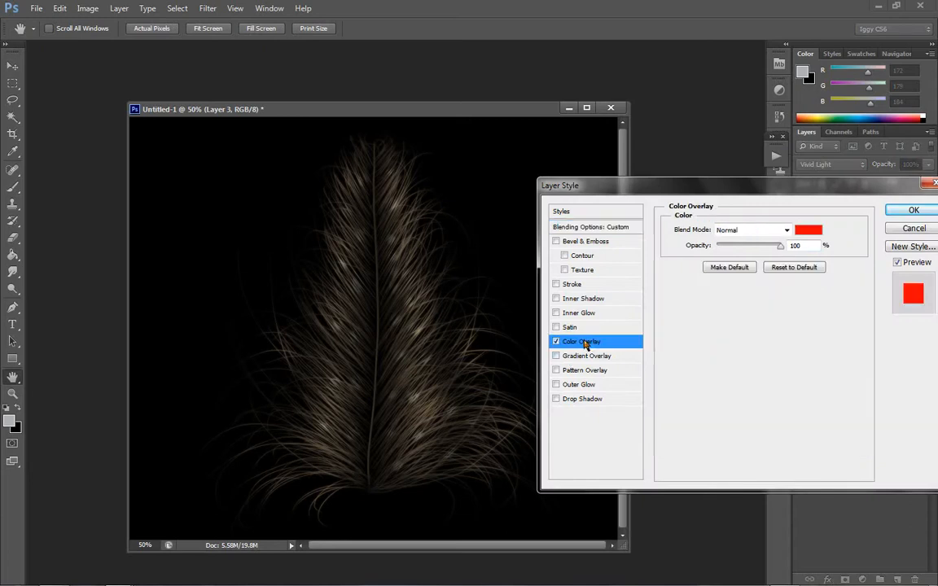
# - Try Multiply, Soft Light, Linear Light and Vivid Light for the spots' Color Overlay, and settle on the Overlay blend mode
pyautogui.click(736, 231)
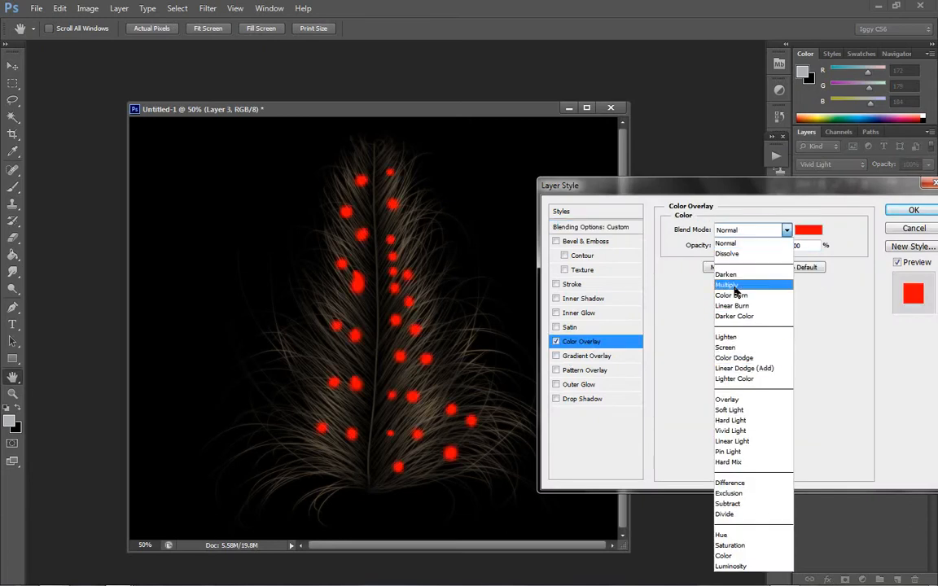
pyautogui.click(733, 285)
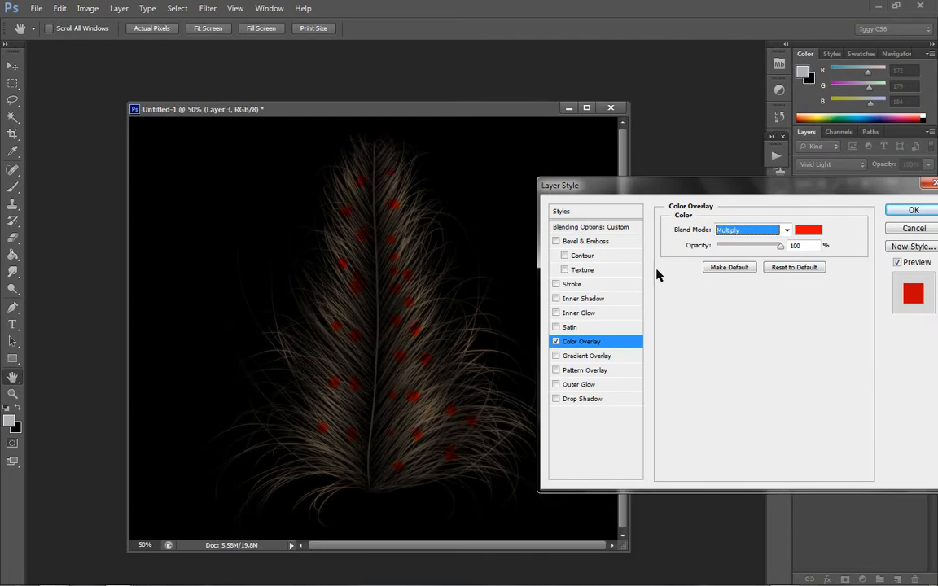
pyautogui.click(764, 231)
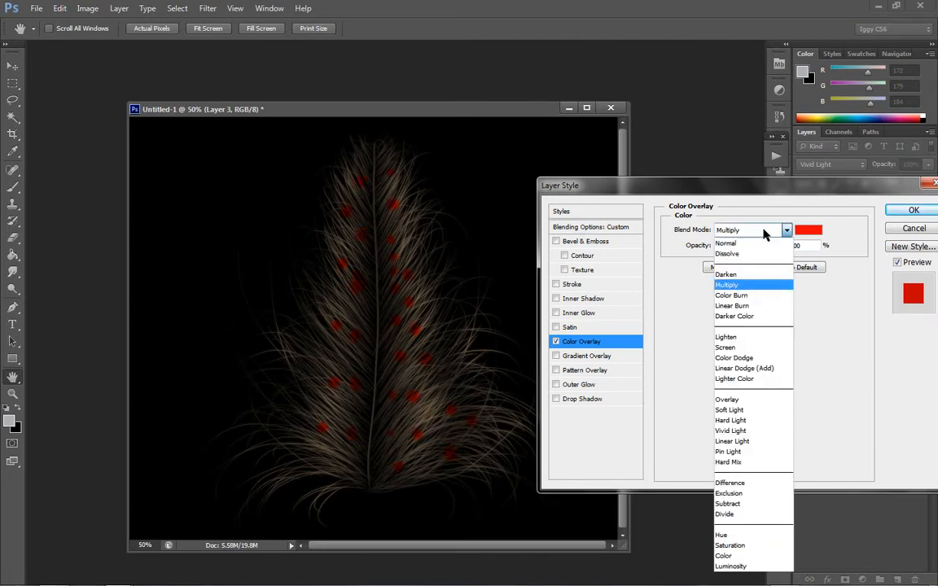
pyautogui.click(738, 412)
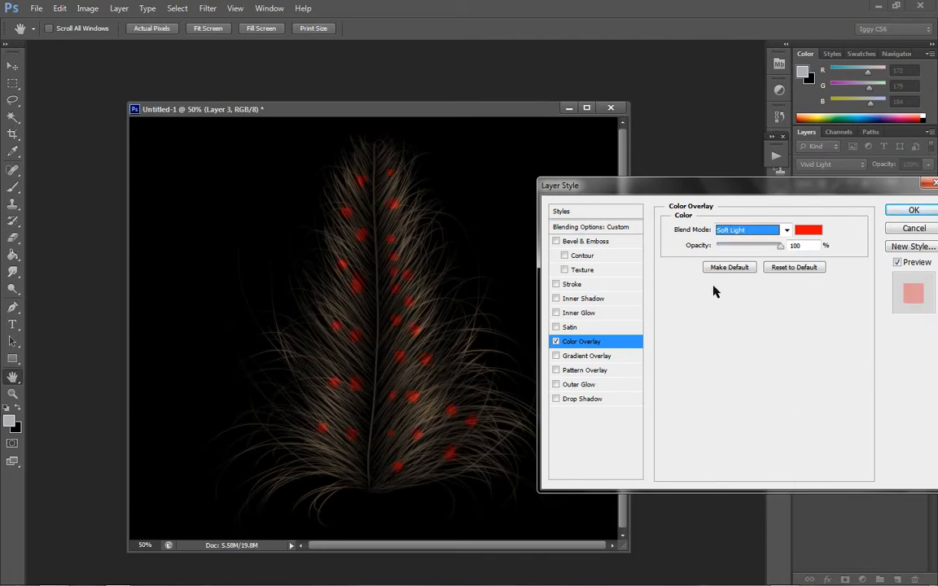
pyautogui.click(732, 231)
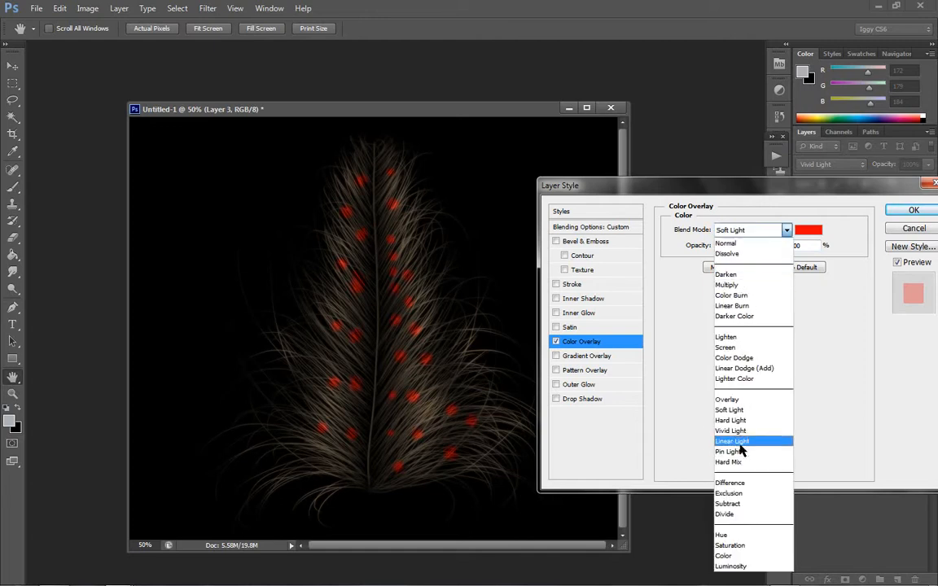
pyautogui.click(733, 441)
pyautogui.click(737, 231)
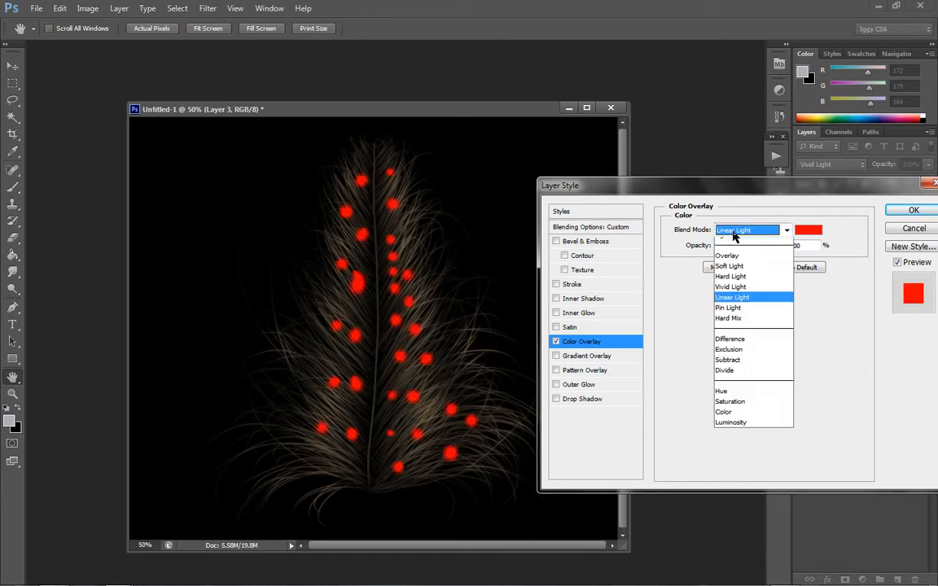
pyautogui.click(743, 421)
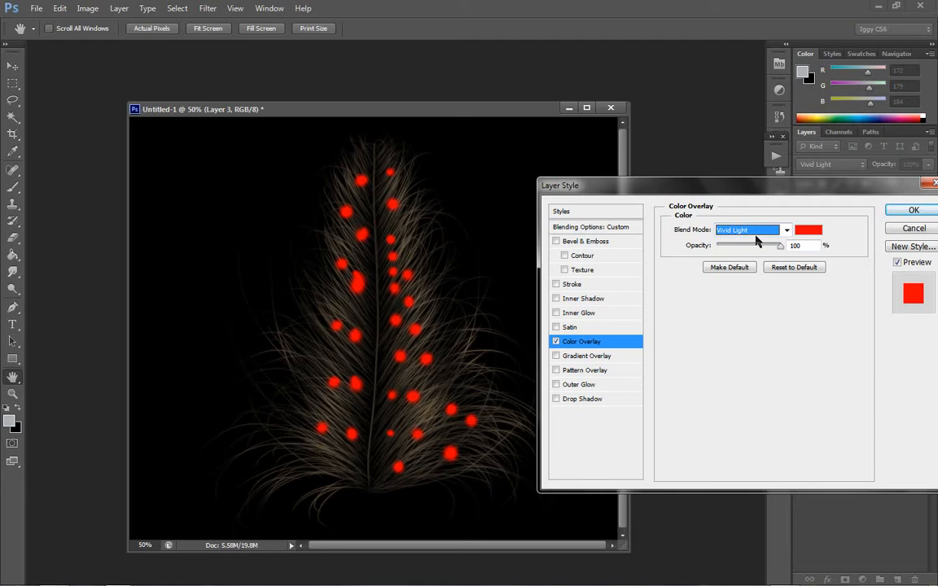
pyautogui.press('Up')
pyautogui.press('Up')
pyautogui.press('Up')
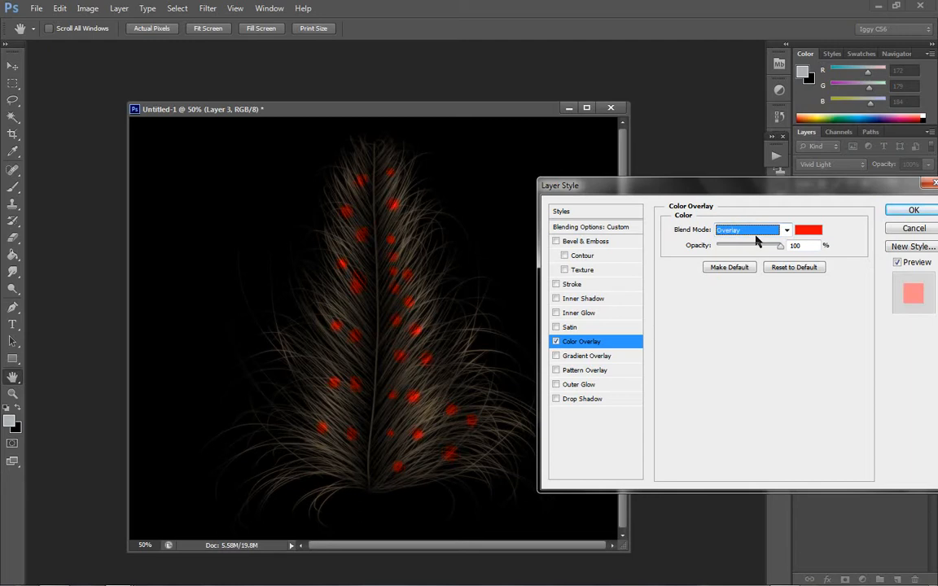
# - Set the spots' Color Overlay to orange #ffae00 and apply the layer style
pyautogui.click(809, 230)
pyautogui.moveTo(675, 480); pyautogui.dragTo(676, 482)
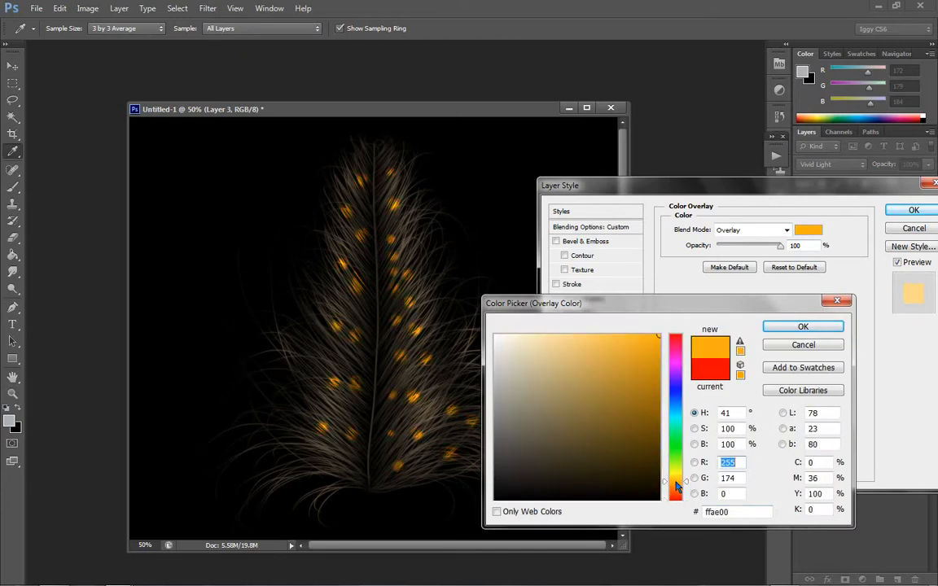
pyautogui.click(789, 328)
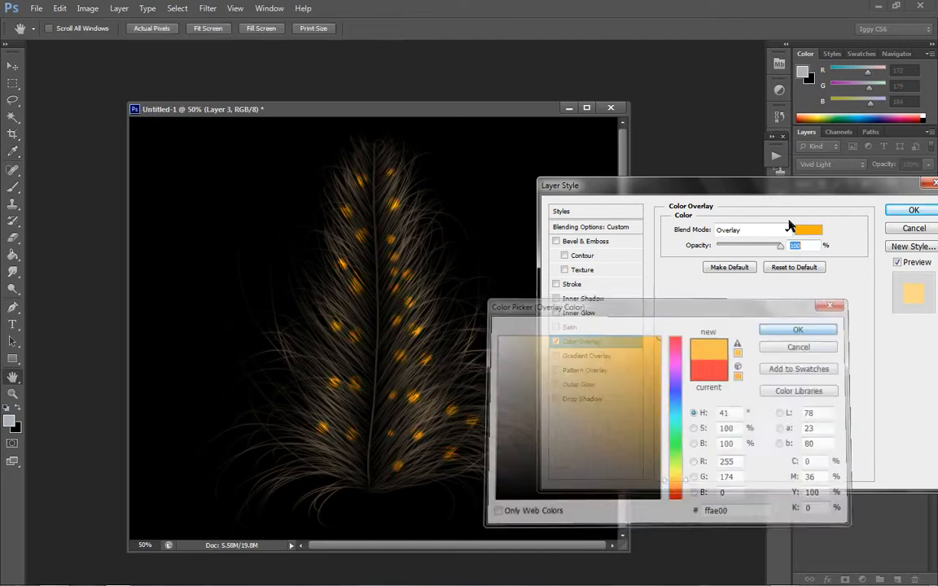
pyautogui.click(904, 214)
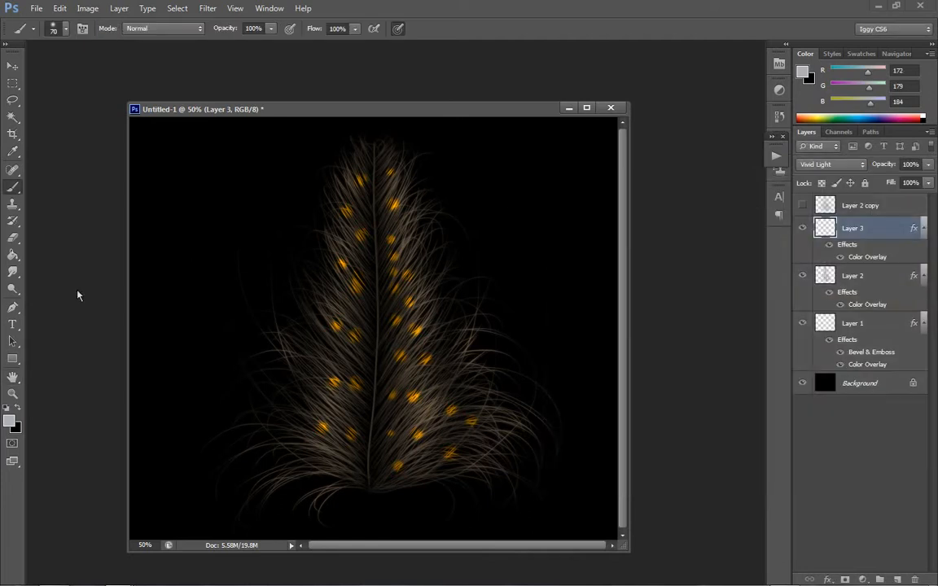
# - Erase some of the small orange spots beside the upper-middle shaft on Layer 3 with the Eraser at size 200
pyautogui.click(13, 237)
pyautogui.moveTo(401, 266); pyautogui.dragTo(399, 284)
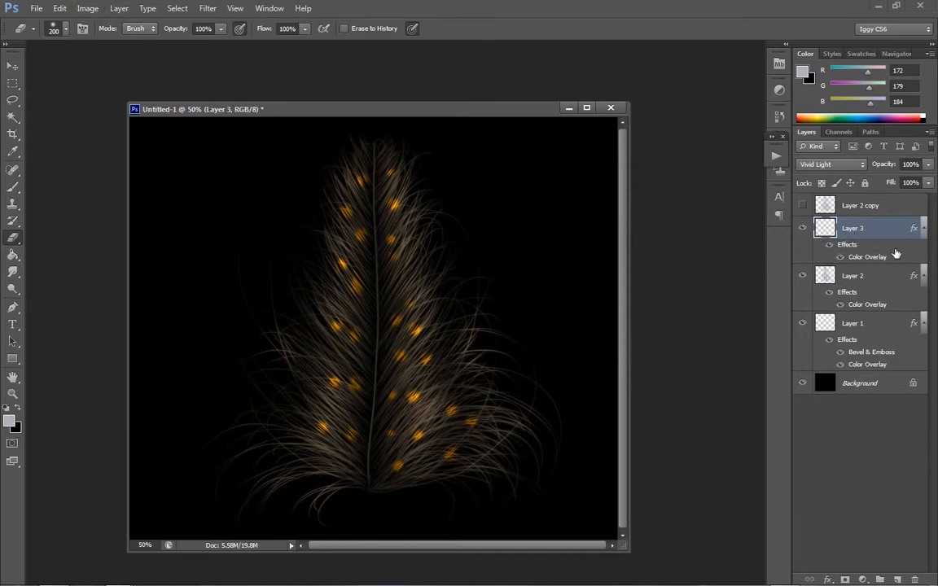
# - Set the Color Overlay of the spots on Layer 3 to tan #c5b186 and apply the layer style
pyautogui.doubleClick(884, 259)
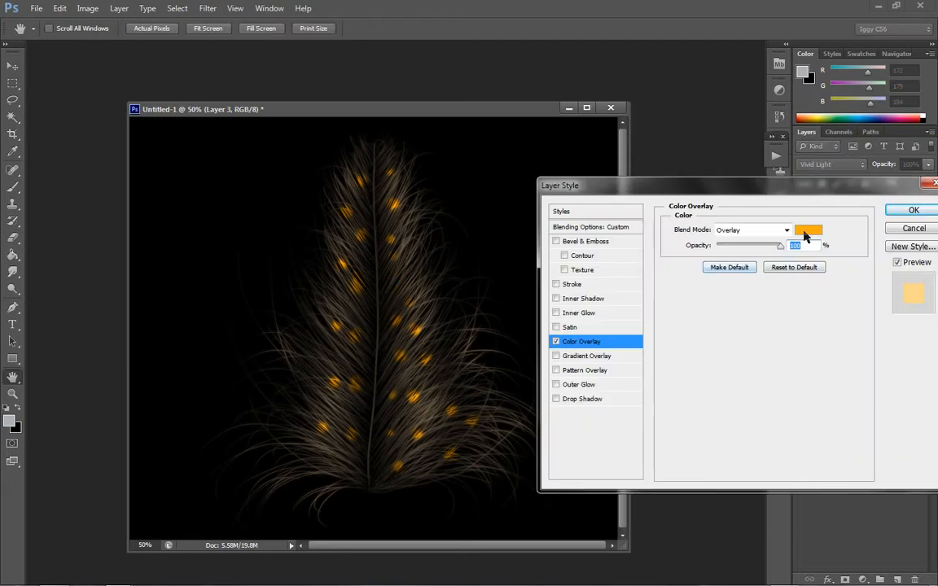
pyautogui.click(807, 231)
pyautogui.click(546, 372)
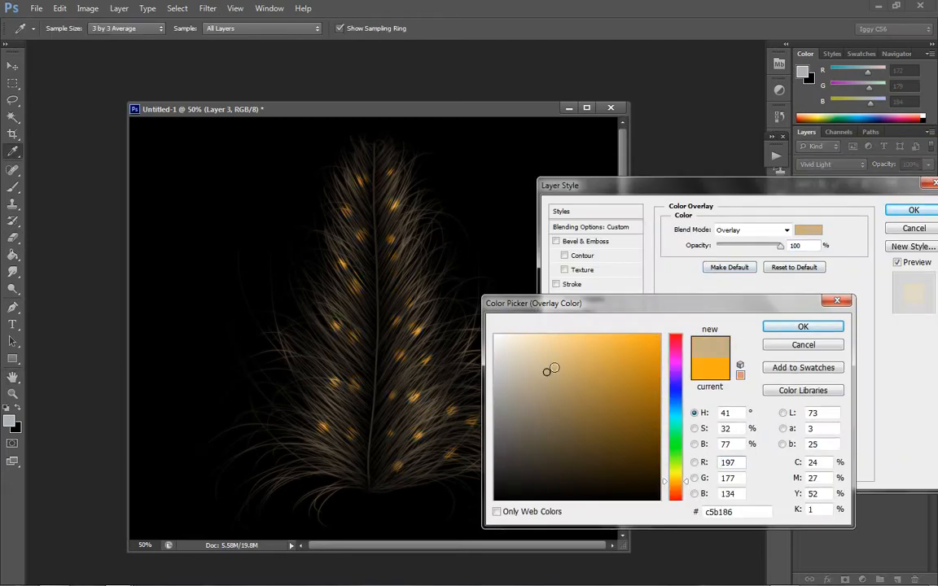
pyautogui.click(803, 327)
pyautogui.click(910, 211)
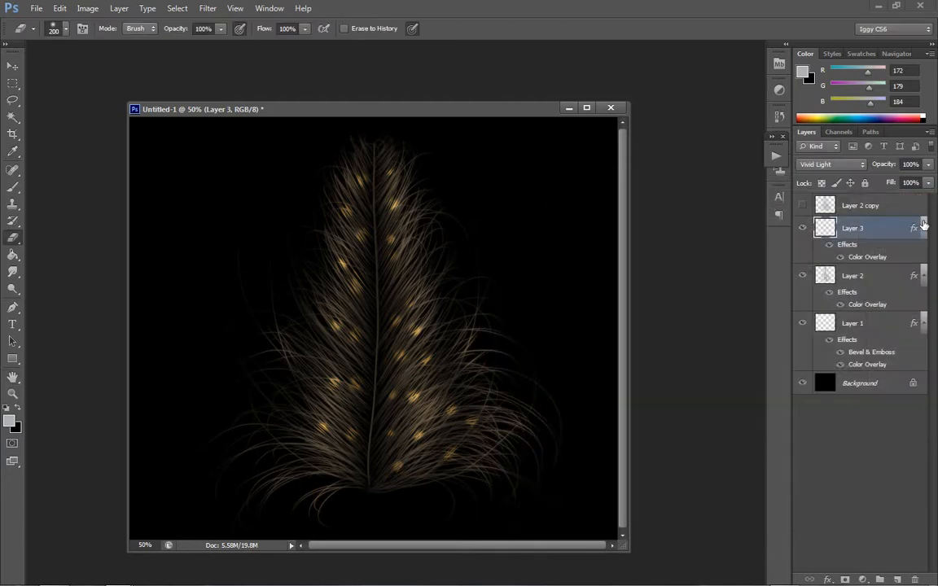
# - Replace the spots layer with a new empty Layer 3 above Layer 2, using the Vivid Light blend mode
pyautogui.press('Delete')
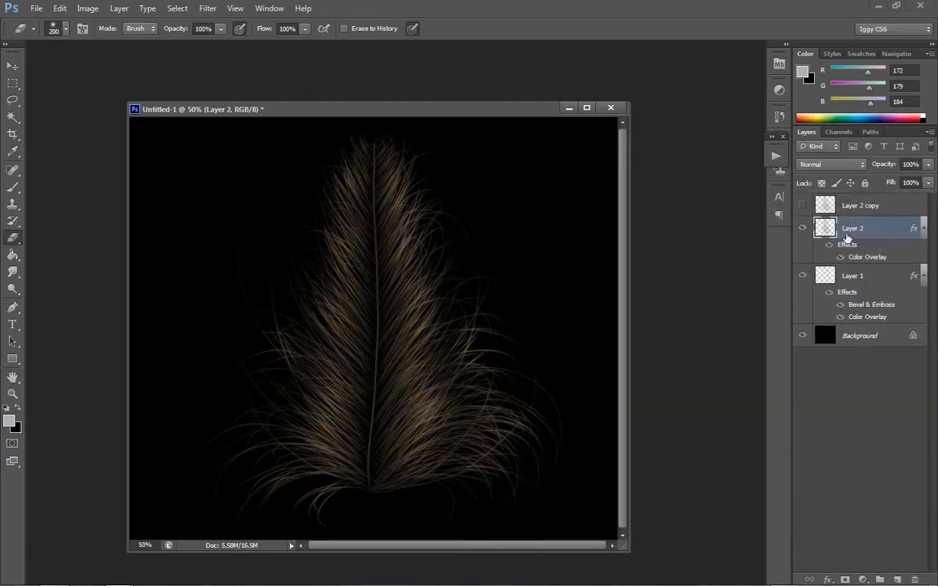
pyautogui.click(88, 9)
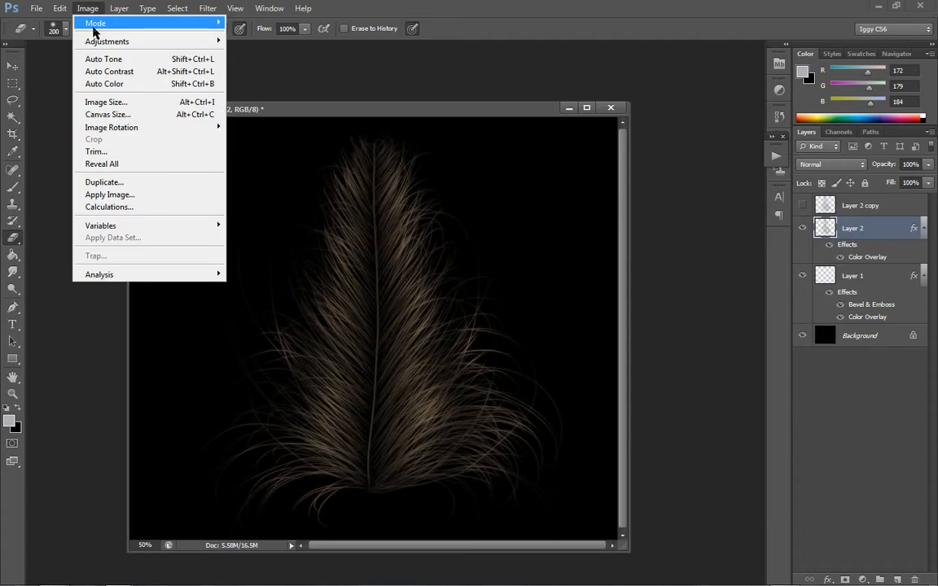
pyautogui.moveTo(119, 9)
pyautogui.click(269, 23)
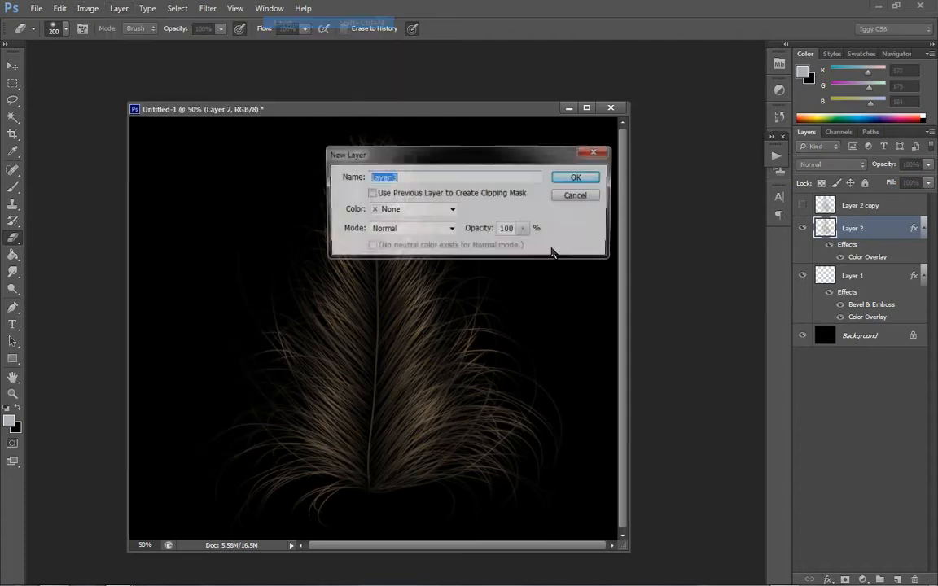
pyautogui.click(579, 178)
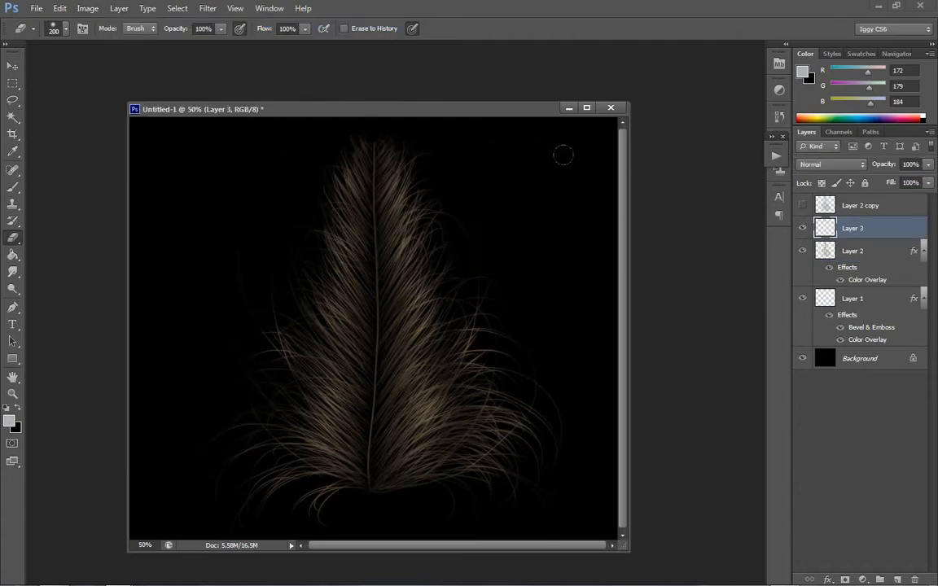
pyautogui.click(831, 165)
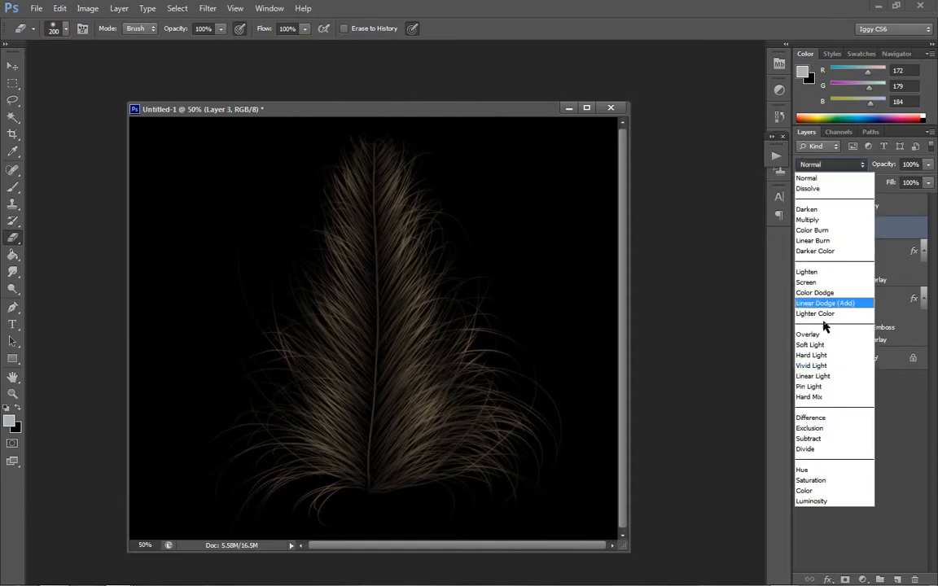
pyautogui.click(811, 366)
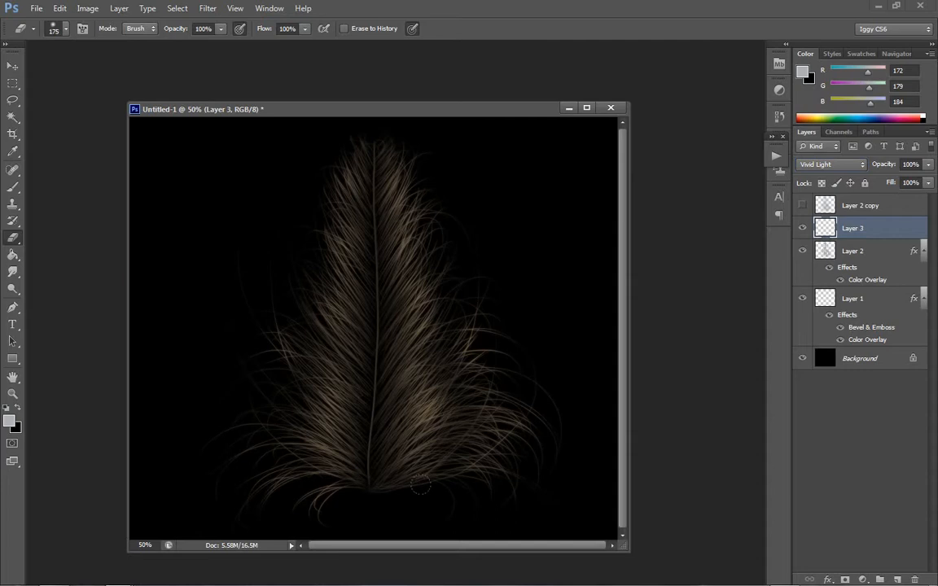
# - Paint five light grey diagonal bands along the barbs right of the shaft on Layer 3 with a soft 70 px brush
pyautogui.press('[')
pyautogui.press('[')
pyautogui.press('[')
pyautogui.press('[')
pyautogui.click(12, 186)
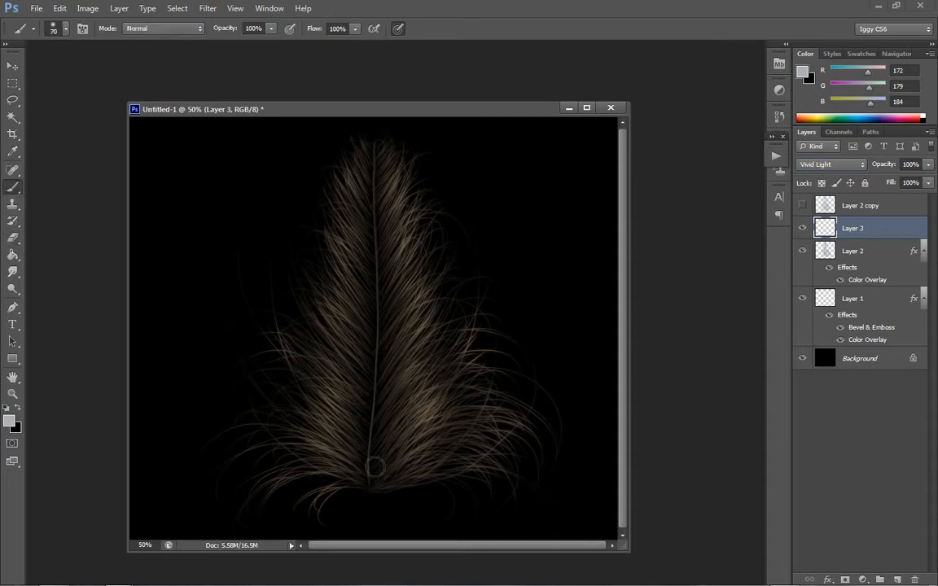
pyautogui.moveTo(375, 469)
pyautogui.mouseDown()
pyautogui.moveTo(464, 391)
pyautogui.moveTo(485, 372)
pyautogui.mouseUp()
pyautogui.moveTo(385, 410)
pyautogui.mouseDown()
pyautogui.moveTo(444, 341)
pyautogui.moveTo(450, 293)
pyautogui.mouseUp()
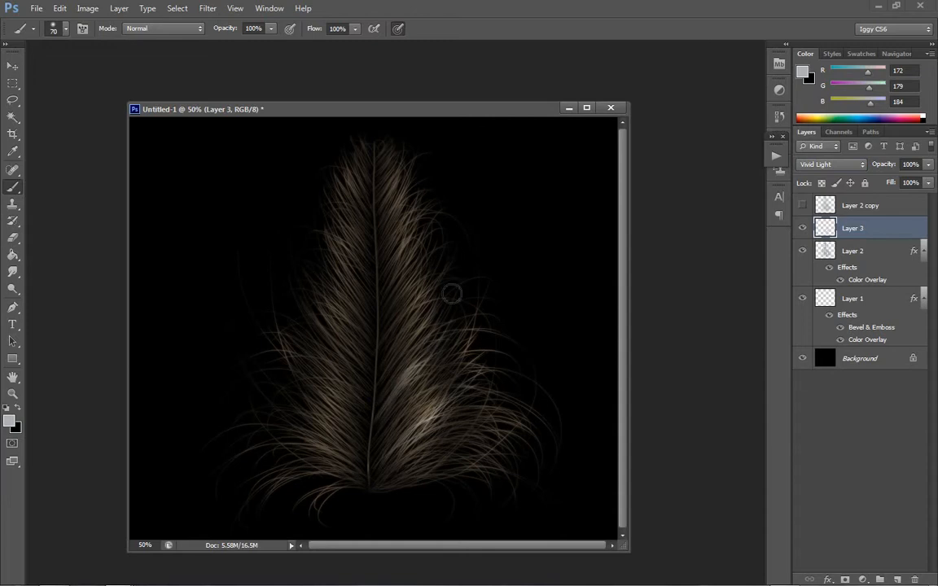
pyautogui.moveTo(376, 362); pyautogui.dragTo(446, 271)
pyautogui.moveTo(380, 285)
pyautogui.mouseDown()
pyautogui.moveTo(419, 207)
pyautogui.moveTo(381, 225)
pyautogui.moveTo(404, 171)
pyautogui.mouseUp()
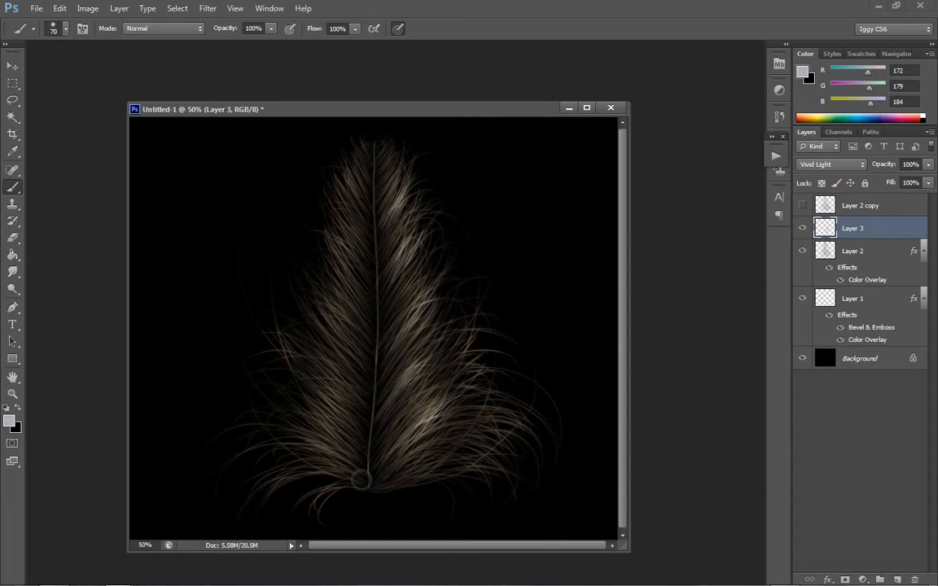
# - Paint five mirrored diagonal bands along the barbs left of the shaft with the same 70 px brush
pyautogui.moveTo(321, 429); pyautogui.dragTo(257, 300)
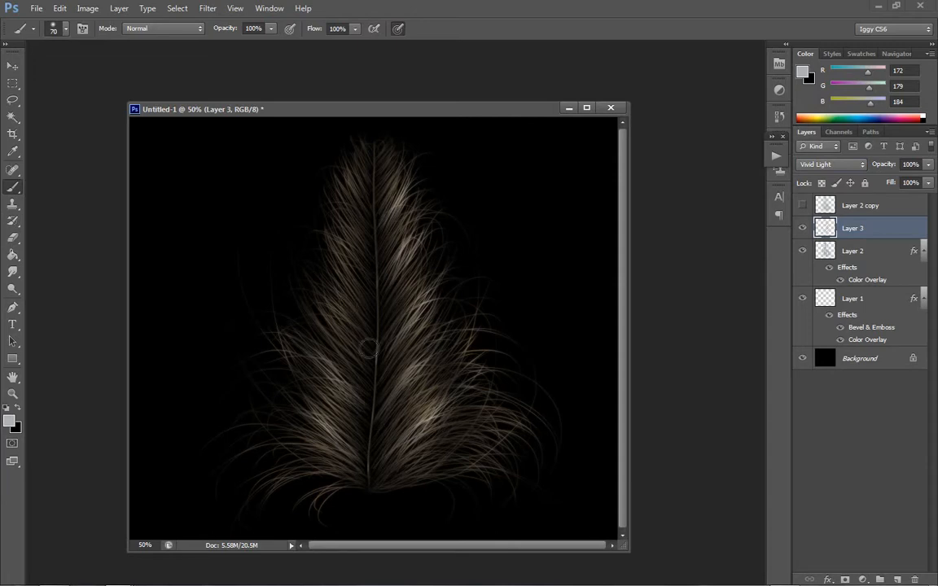
pyautogui.moveTo(330, 311); pyautogui.dragTo(270, 249)
pyautogui.moveTo(343, 259); pyautogui.dragTo(309, 200)
pyautogui.moveTo(372, 226); pyautogui.dragTo(327, 182)
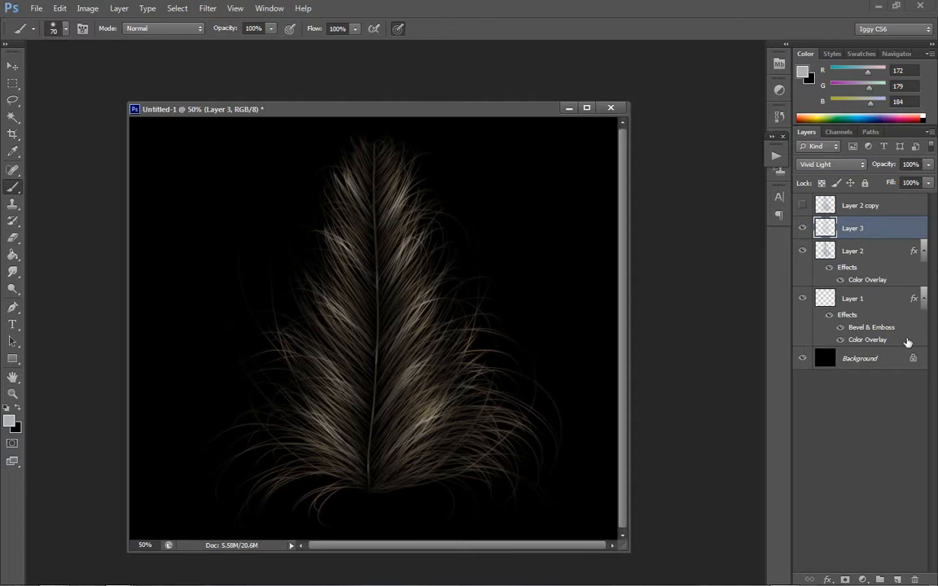
# - Try the Linear Light, Exclusion and Hue blend modes on Layer 3's painted bands
pyautogui.click(822, 167)
pyautogui.click(822, 167)
pyautogui.press('Down')
pyautogui.press('Down')
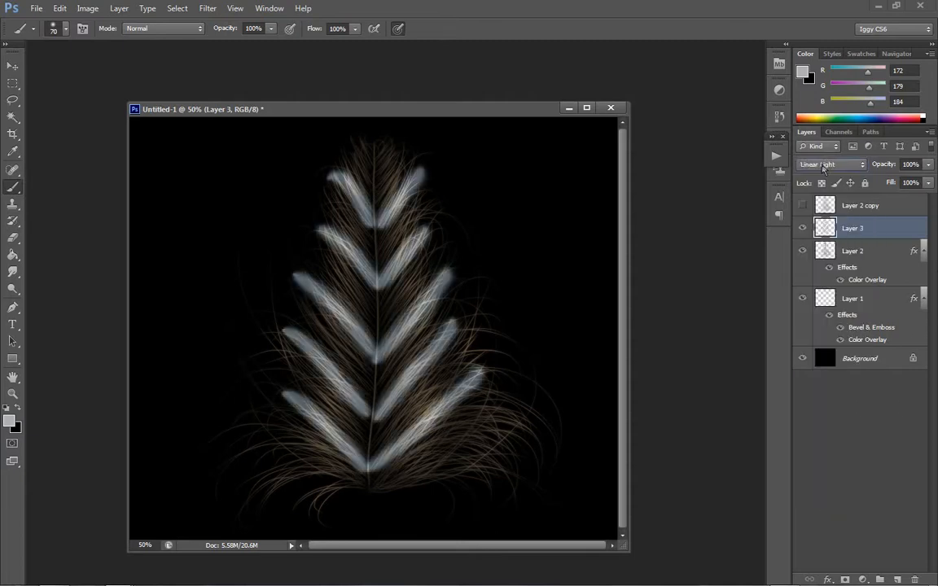
pyautogui.press('Down')
pyautogui.press('Down')
pyautogui.press('Down')
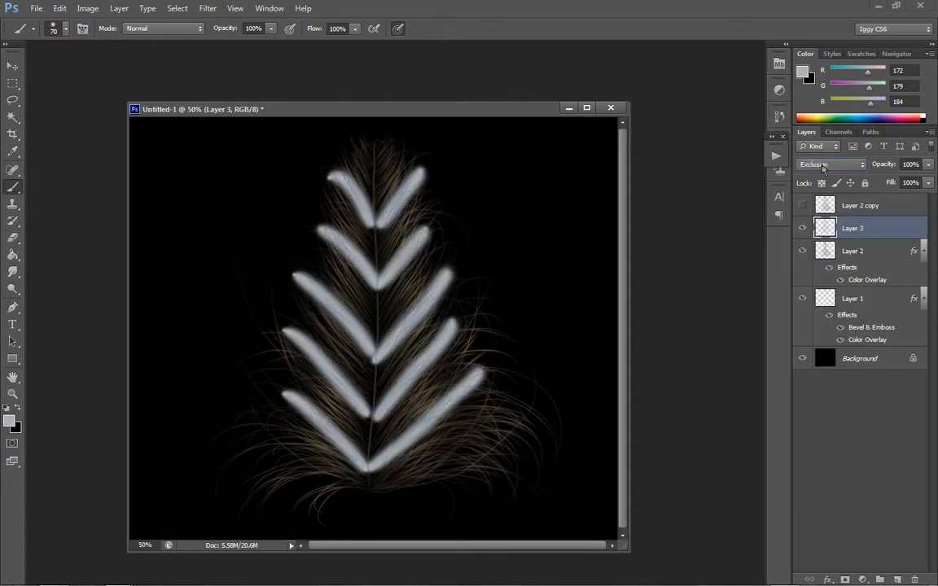
pyautogui.press('Down')
pyautogui.press('Down')
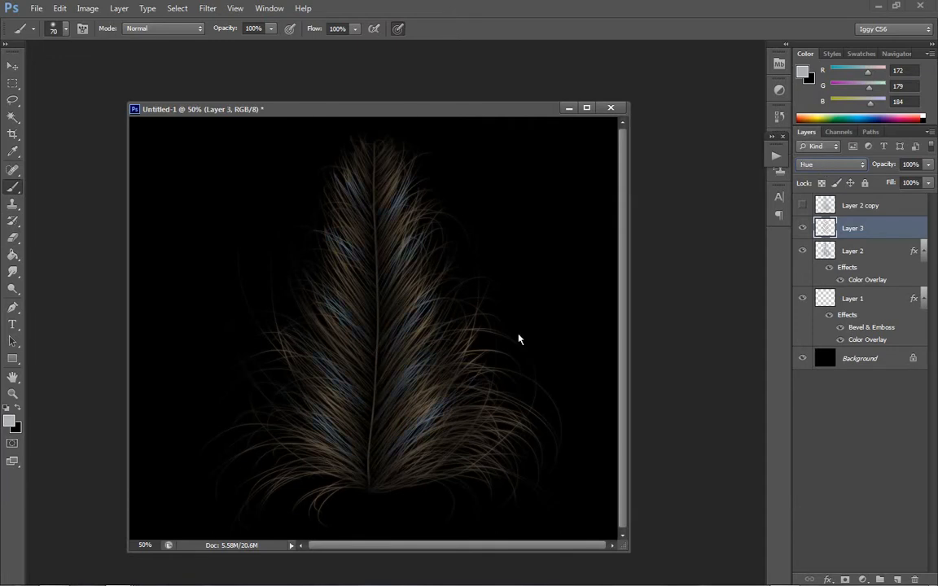
# - Try Luminosity, Subtract, Exclusion, Pin Light, Vivid Light and Soft Light for Layer 3, and settle on the Overlay blend mode
pyautogui.click(826, 166)
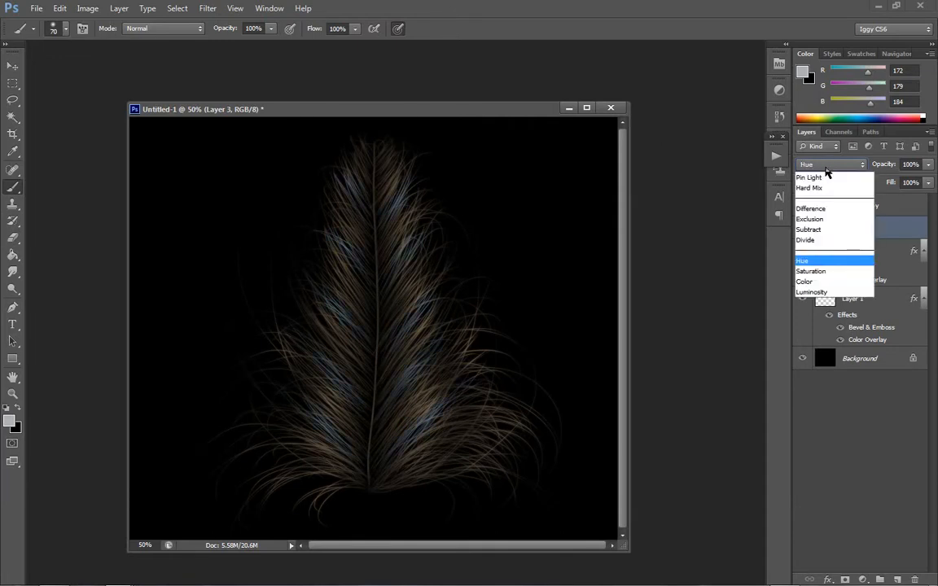
pyautogui.click(827, 496)
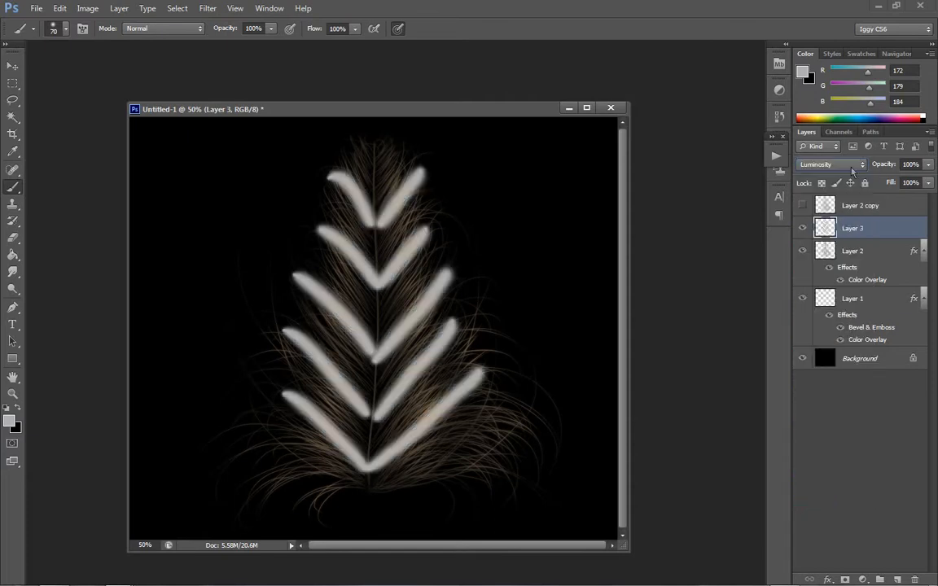
pyautogui.press('Up')
pyautogui.press('Up')
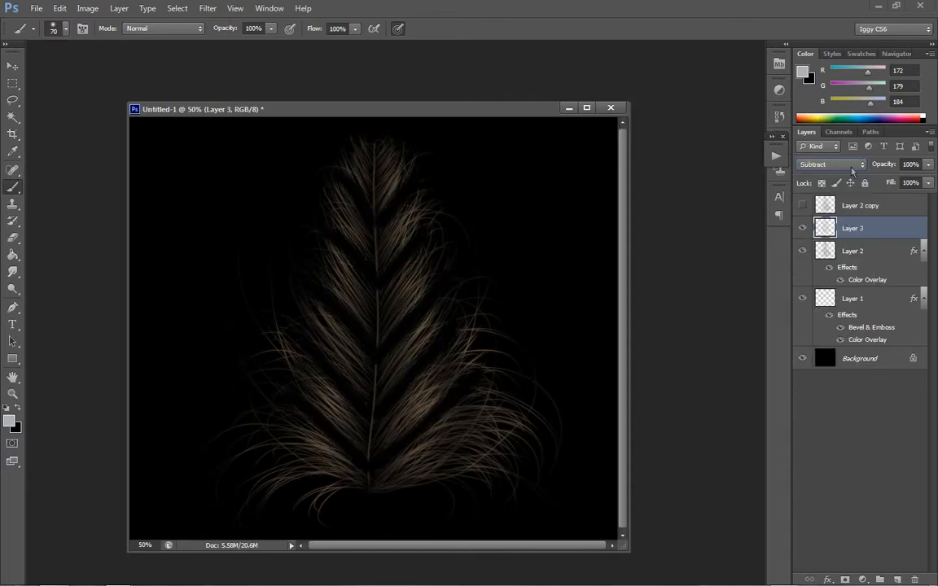
pyautogui.press('Up')
pyautogui.press('Up')
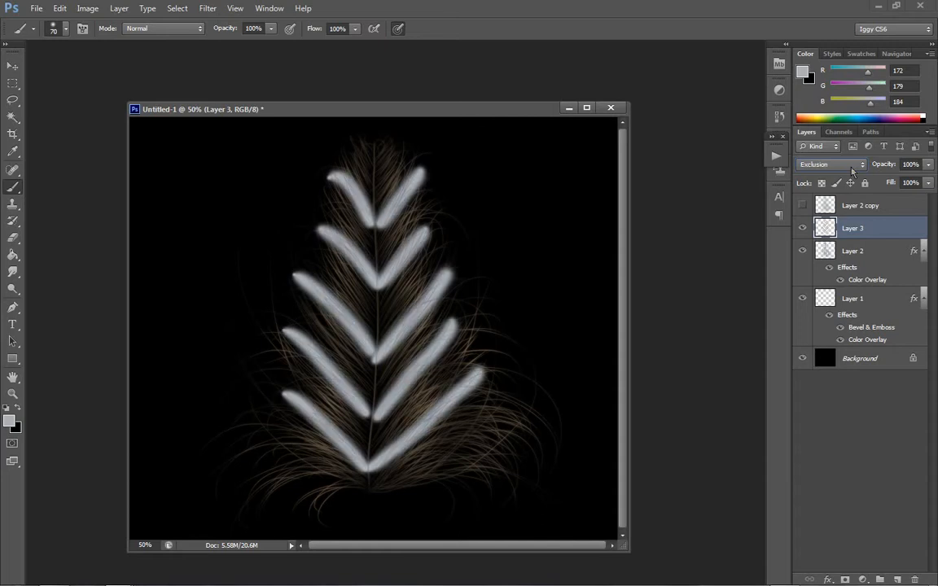
pyautogui.press('Up')
pyautogui.press('Up')
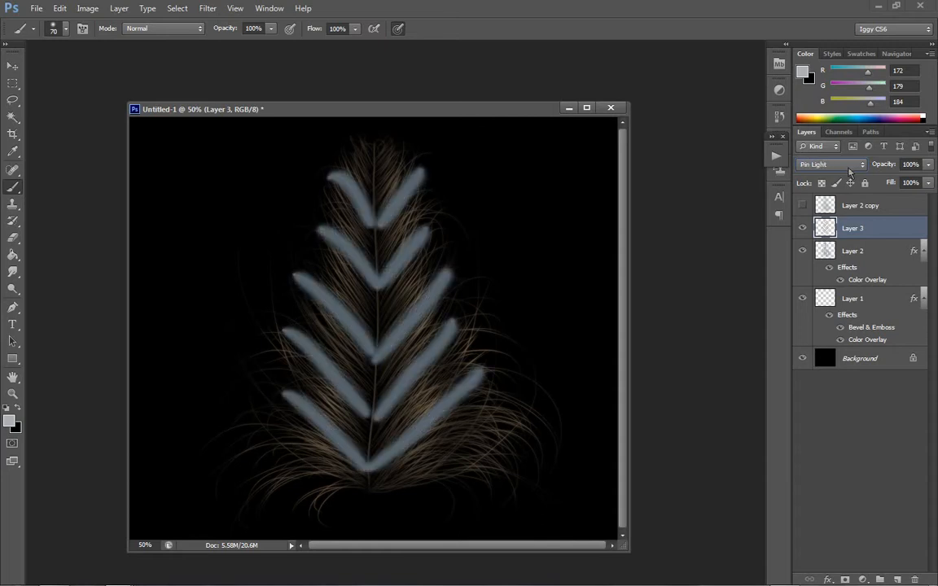
pyautogui.press('Up')
pyautogui.press('Up')
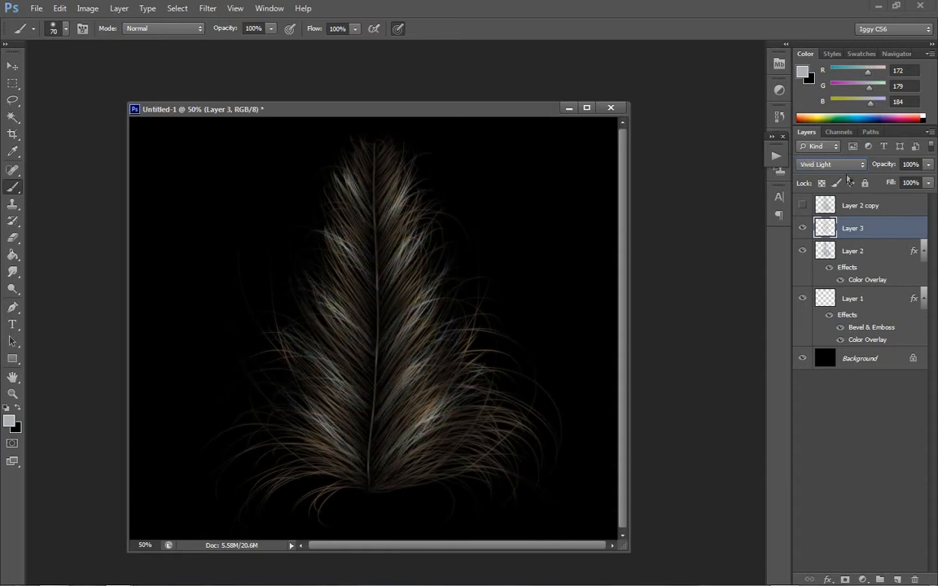
pyautogui.press('Up')
pyautogui.press('Up')
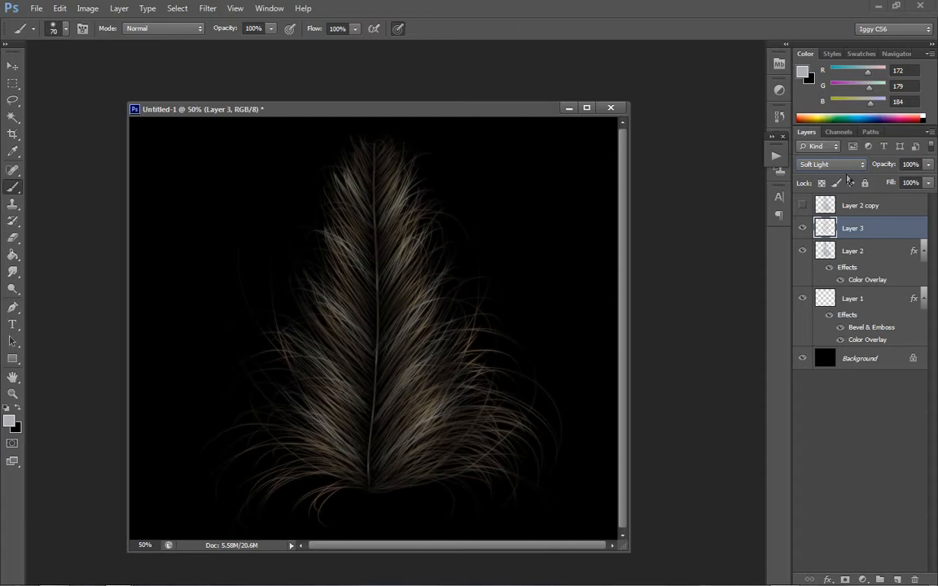
pyautogui.press('Up')
pyautogui.press('Down')
# - Hide the banded Layer 3 and create a new empty Layer 4 above it in Normal mode
pyautogui.click(802, 228)
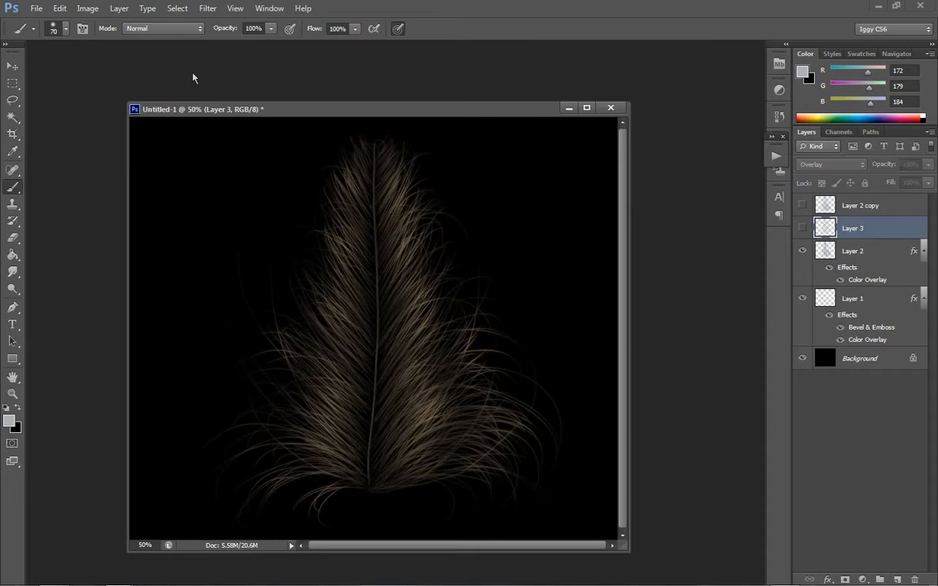
pyautogui.click(119, 8)
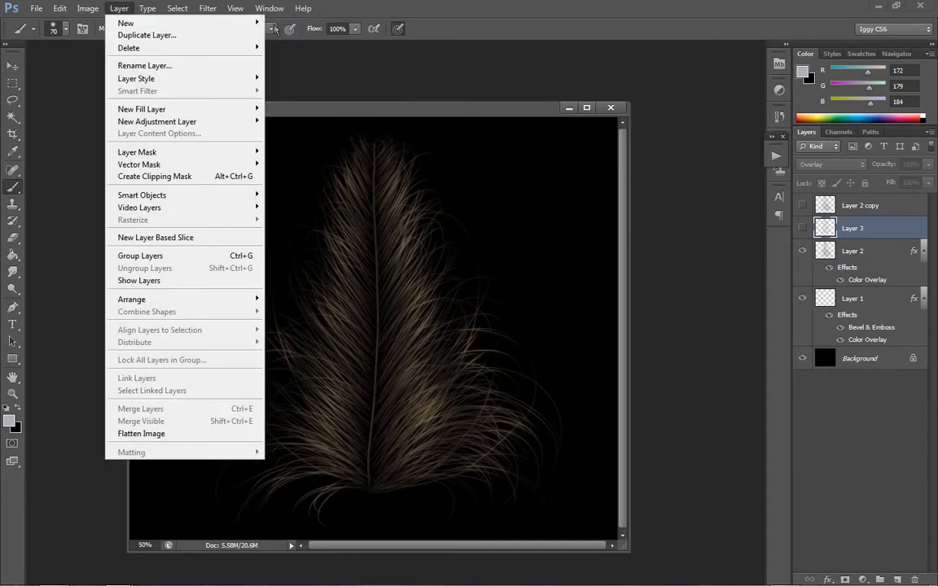
pyautogui.click(295, 24)
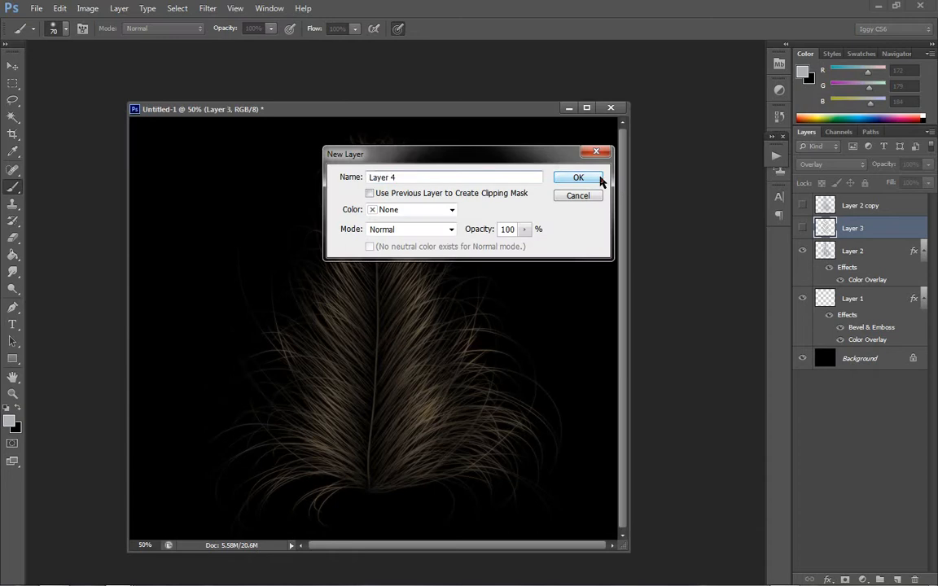
pyautogui.click(595, 178)
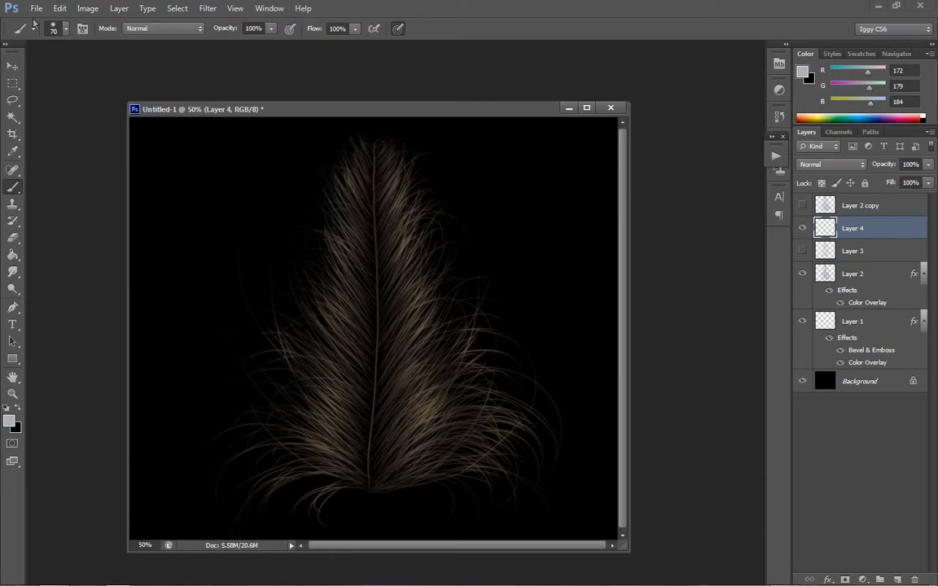
# - Choose the Spatter 24 pixels brush tip and enlarge it to 100 px
pyautogui.click(57, 29)
pyautogui.moveTo(147, 154); pyautogui.dragTo(137, 217)
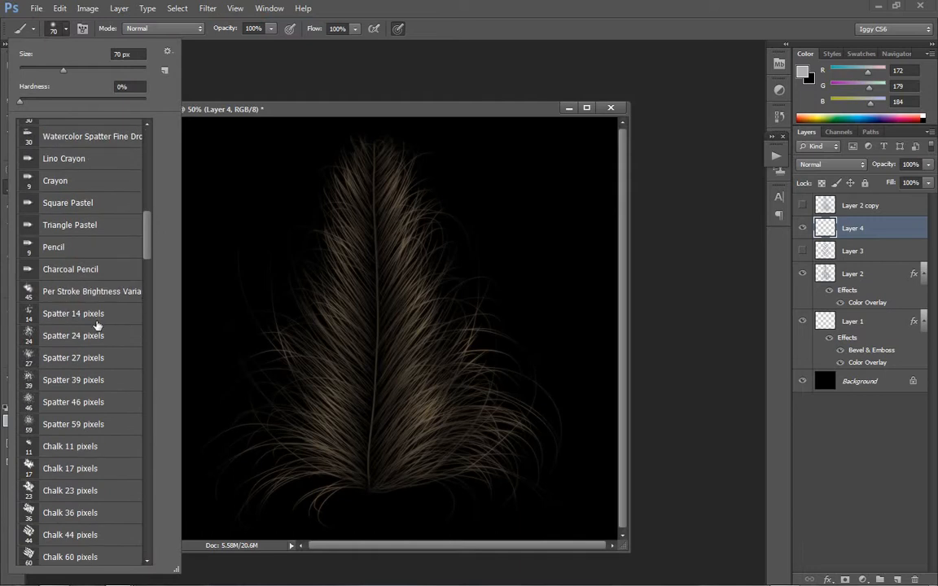
pyautogui.click(88, 337)
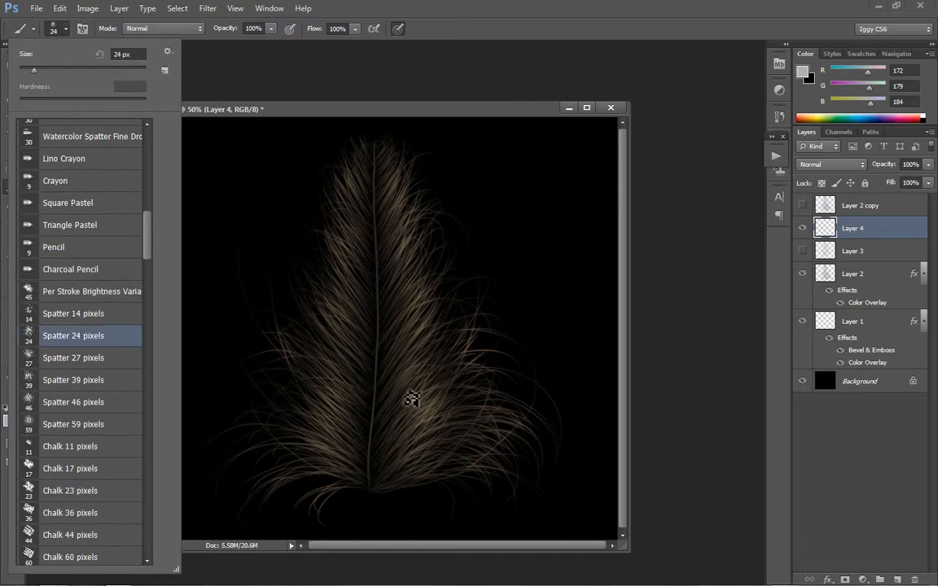
pyautogui.click(438, 105)
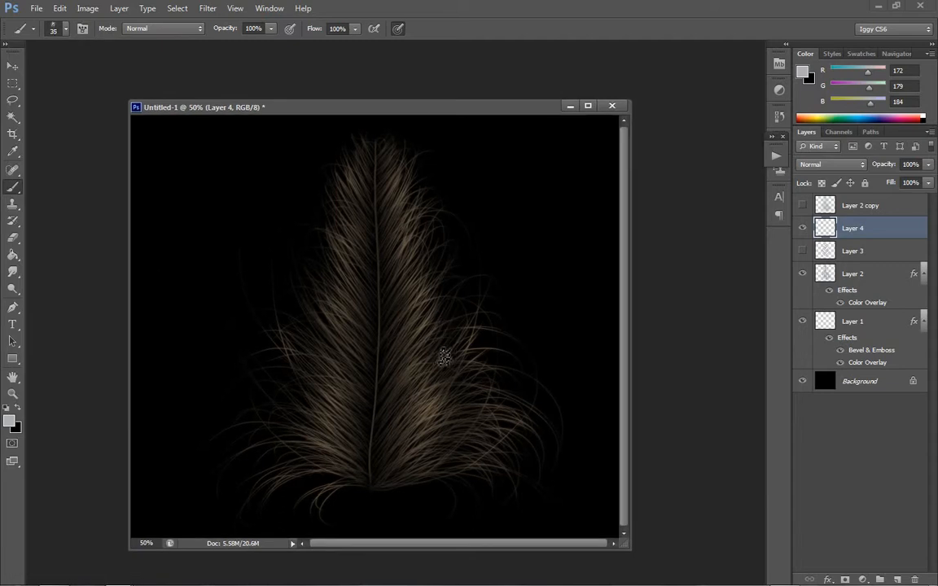
pyautogui.press(']')
pyautogui.press(']')
pyautogui.press(']')
pyautogui.press(']')
pyautogui.press(']')
pyautogui.press(']')
pyautogui.press(']')
pyautogui.press(']')
pyautogui.click(65, 33)
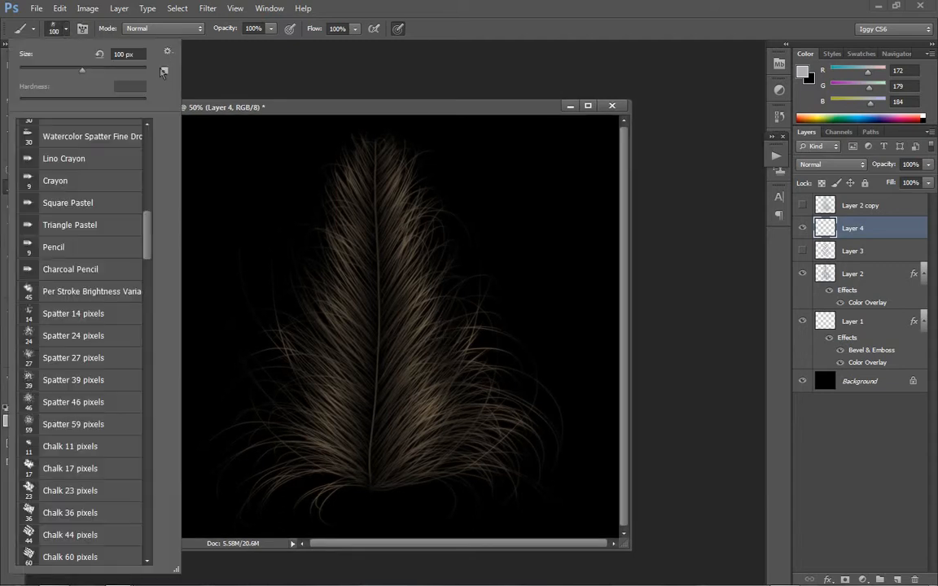
pyautogui.click(168, 52)
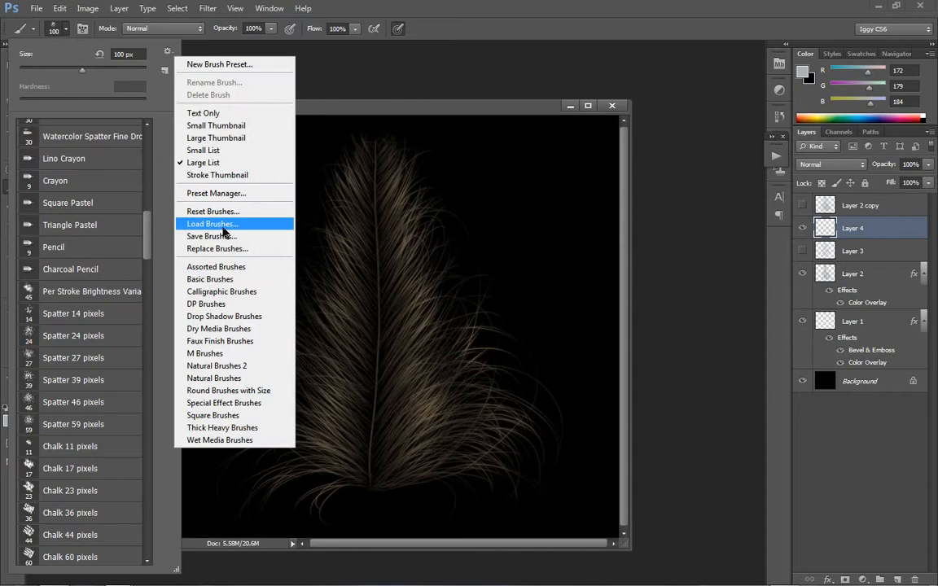
pyautogui.click(207, 223)
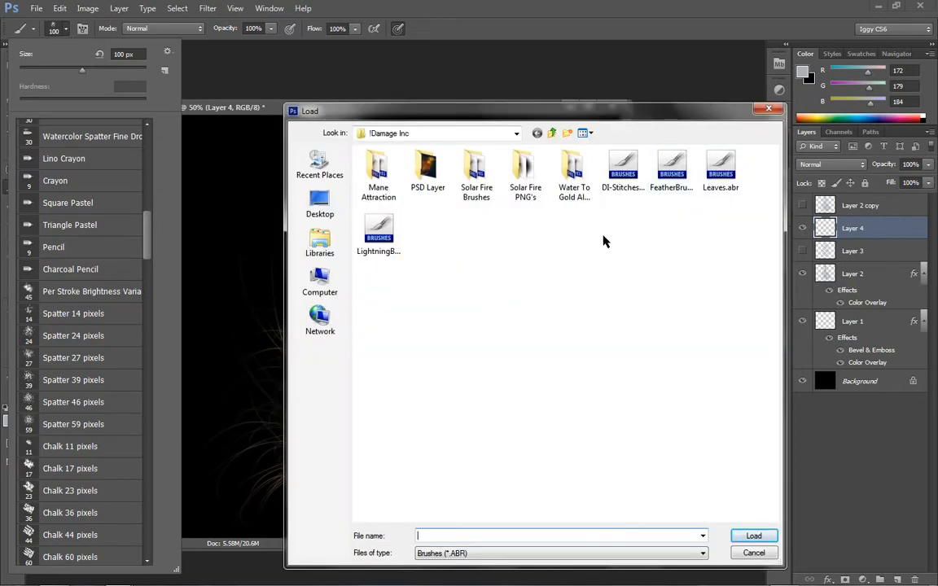
pyautogui.click(553, 135)
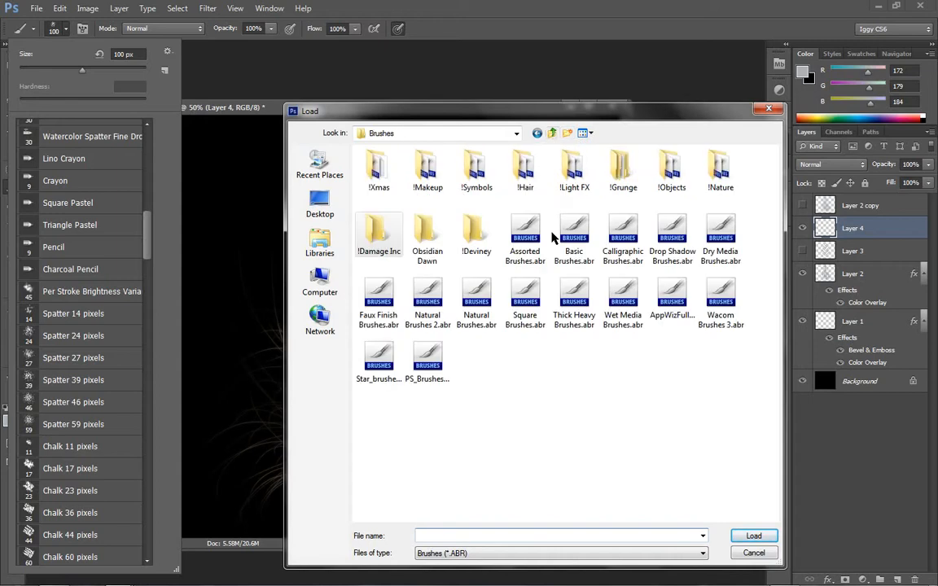
pyautogui.click(421, 371)
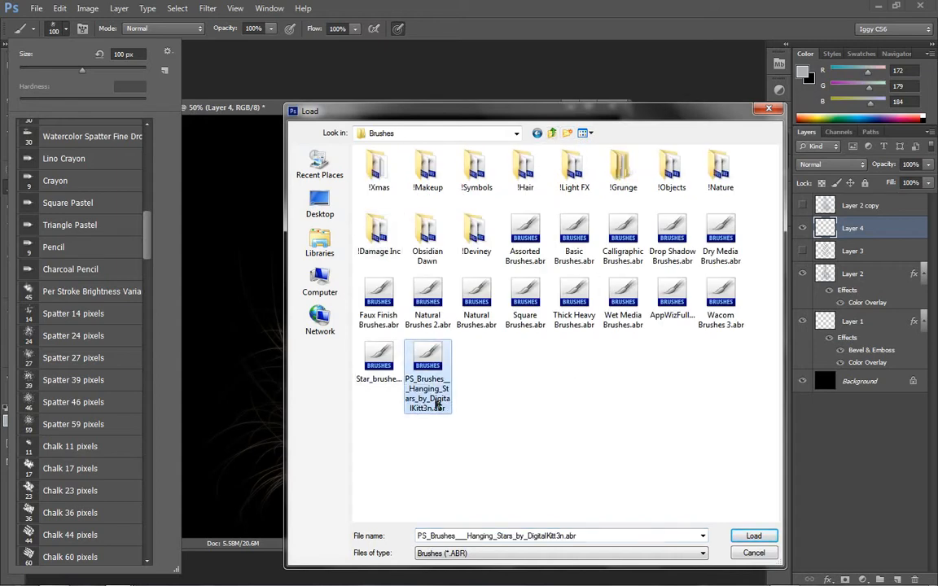
pyautogui.click(769, 555)
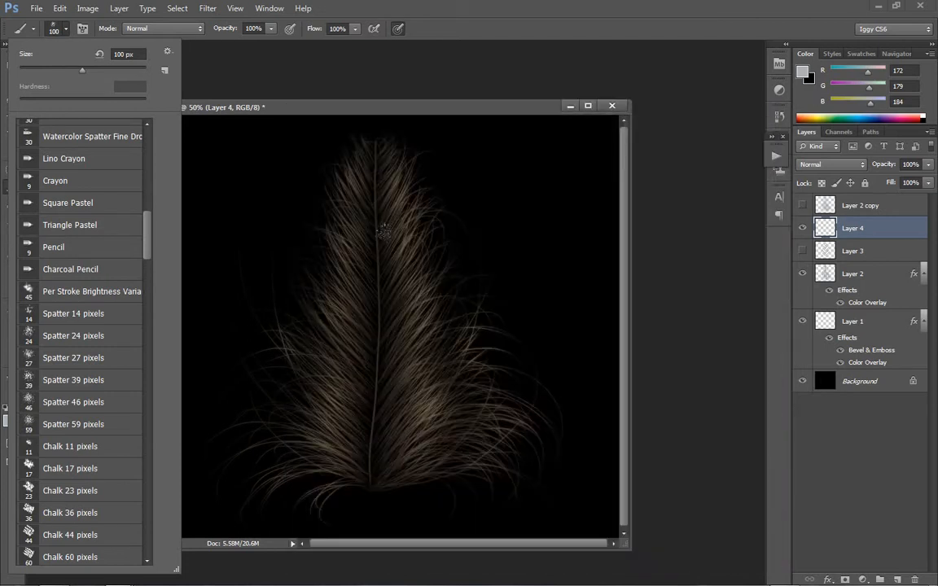
# - Try a Spatter 24 pixels stroke across the feather's lower right barbs on Layer 4, and undo it
pyautogui.click(390, 448)
pyautogui.moveTo(392, 448); pyautogui.dragTo(461, 398)
pyautogui.hotkey('ctrl', 'z')
# - Choose the Spatter 39 pixels brush tip, try a stroke across the lower right barbs, and undo it
pyautogui.click(65, 29)
pyautogui.click(71, 385)
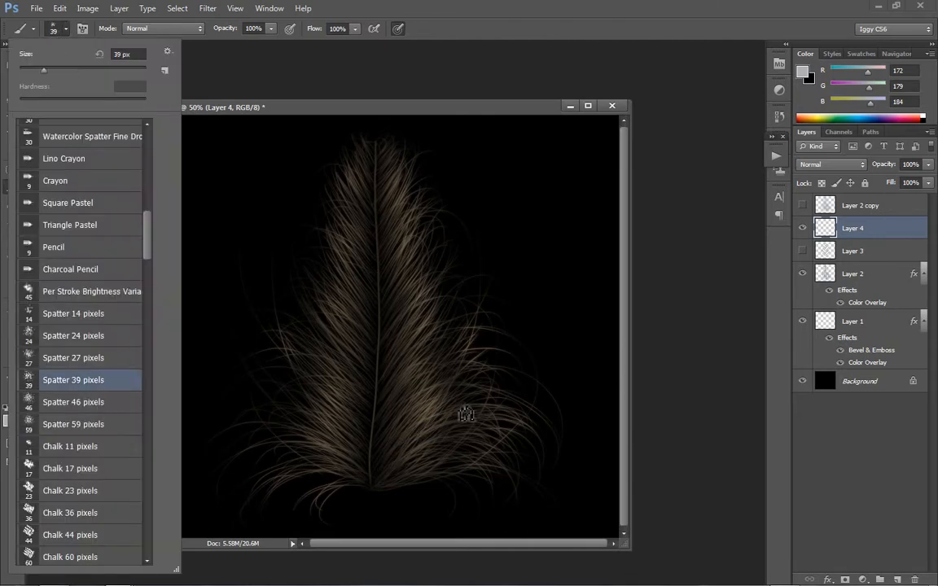
pyautogui.click(374, 458)
pyautogui.moveTo(375, 458); pyautogui.dragTo(476, 348)
pyautogui.hotkey('ctrl', 'z')
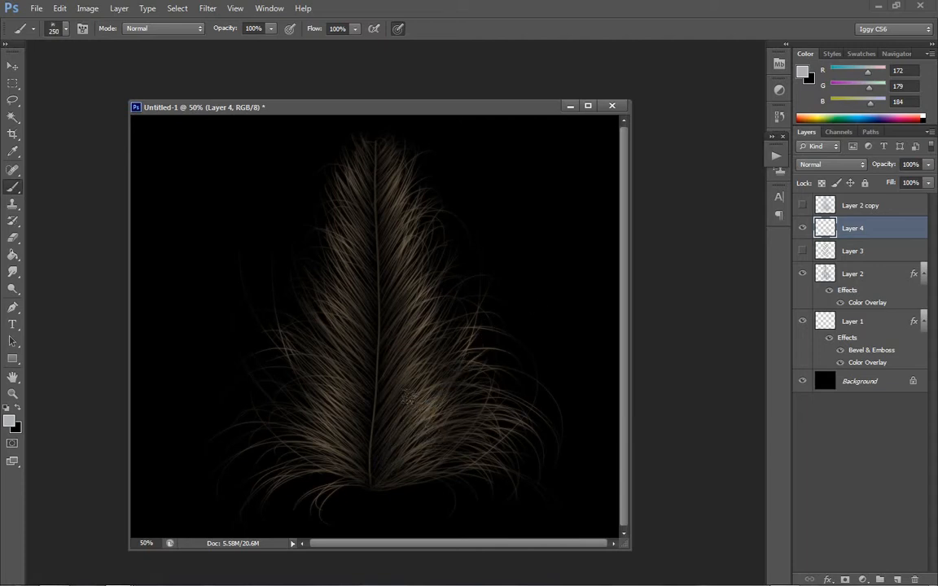
# - Try 125 px spatter strokes with and without pressure-controlled size, undo them, and reduce the brush to 80 px
pyautogui.moveTo(382, 447); pyautogui.dragTo(486, 364)
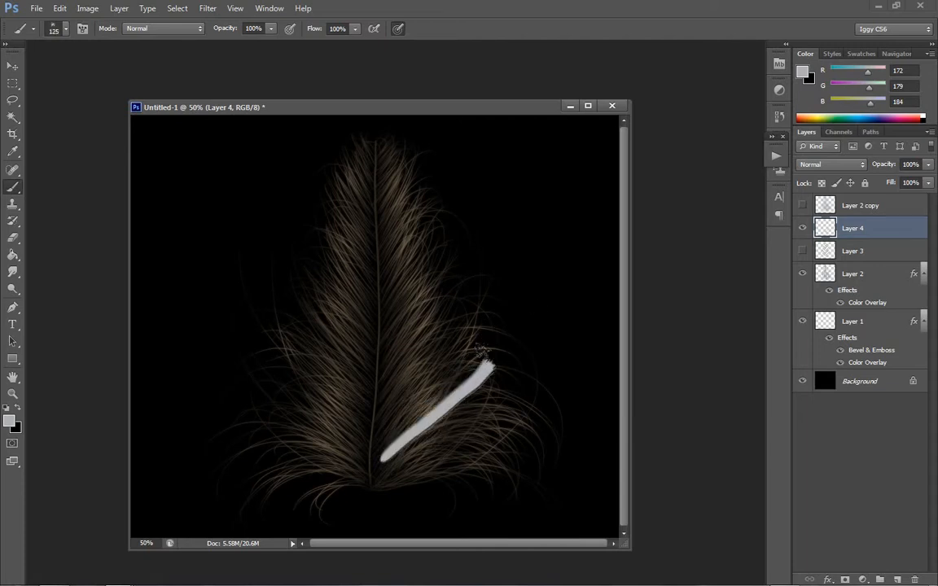
pyautogui.hotkey('ctrl', 'z')
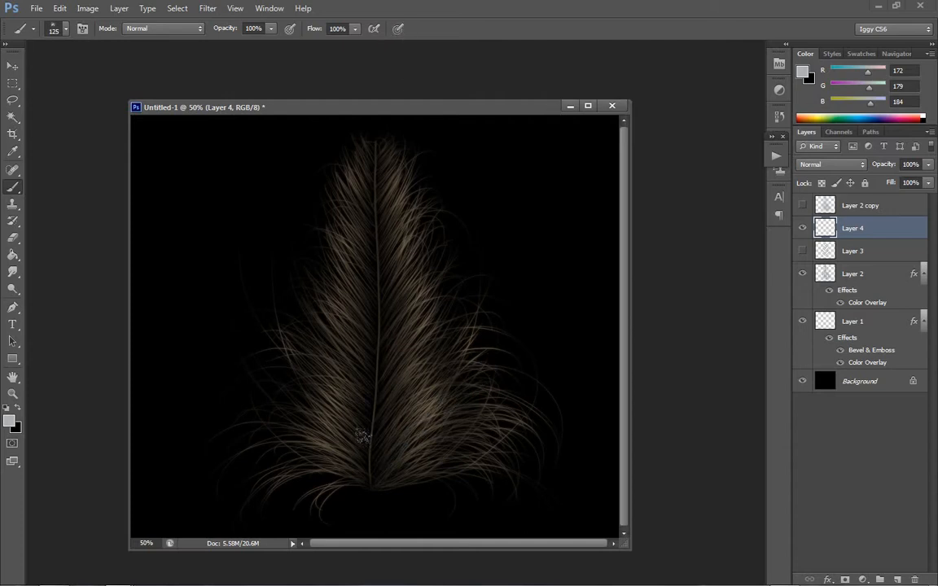
pyautogui.moveTo(375, 461); pyautogui.dragTo(471, 365)
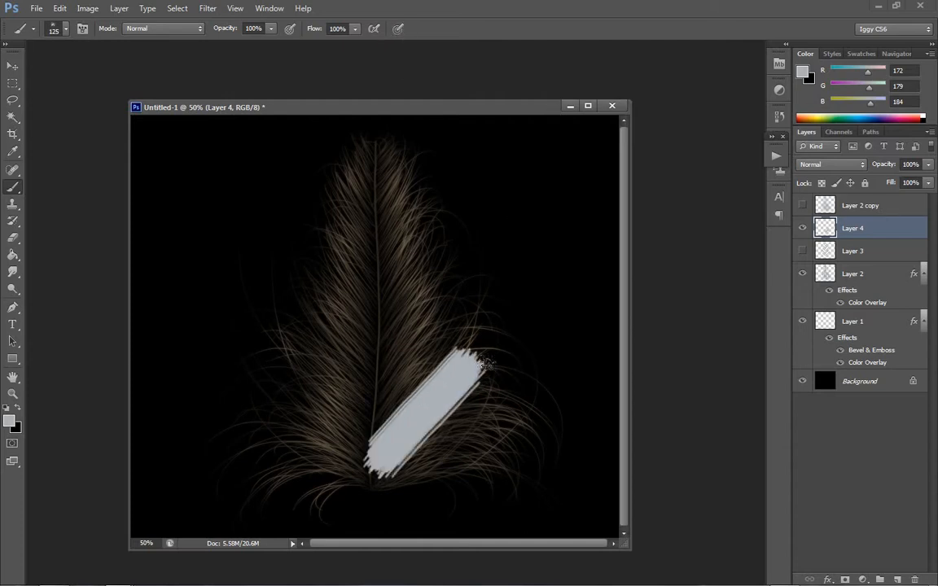
pyautogui.press('[')
pyautogui.press('[')
pyautogui.press('[')
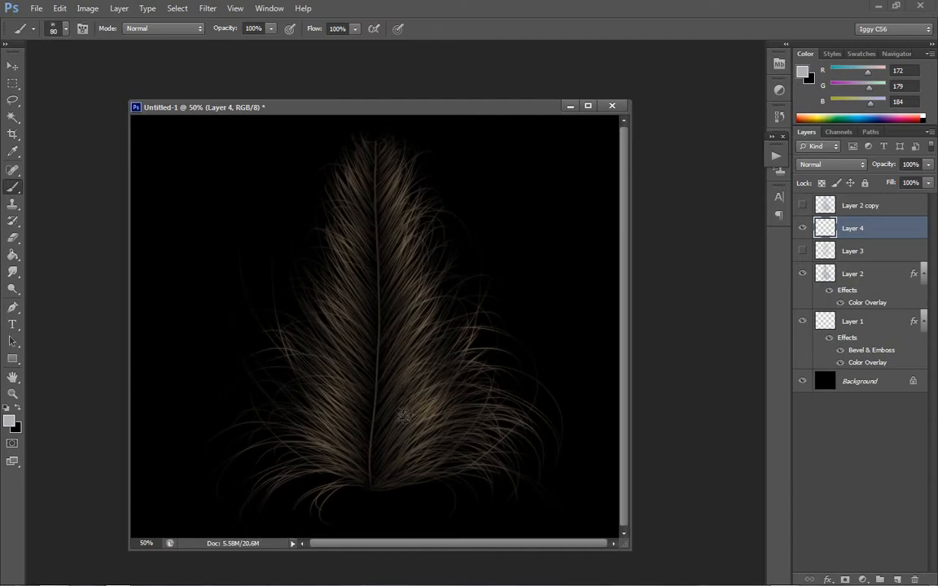
# - Try four diagonal 80 px spatter bands up the feather's right side on Layer 4, and undo them
pyautogui.moveTo(370, 478); pyautogui.dragTo(480, 366)
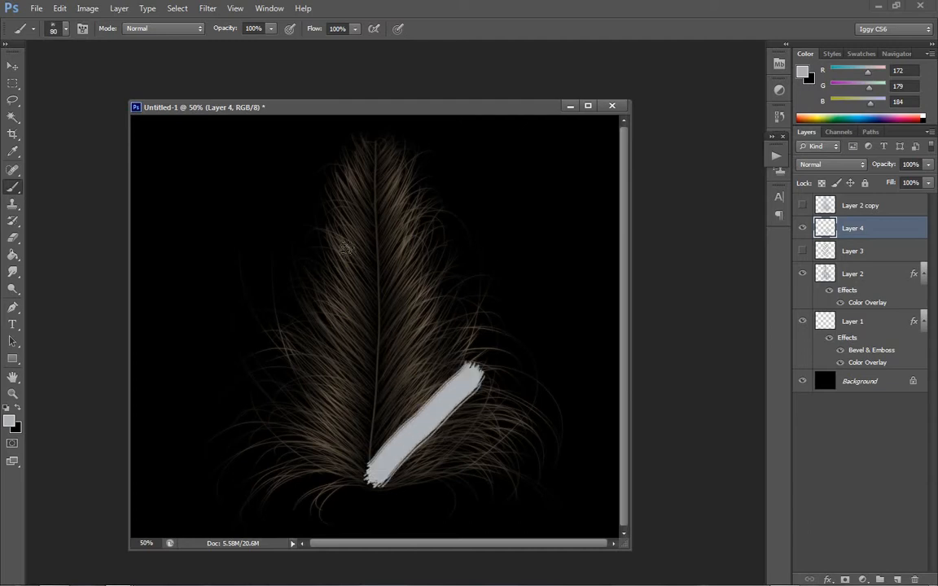
pyautogui.moveTo(378, 376); pyautogui.dragTo(452, 284)
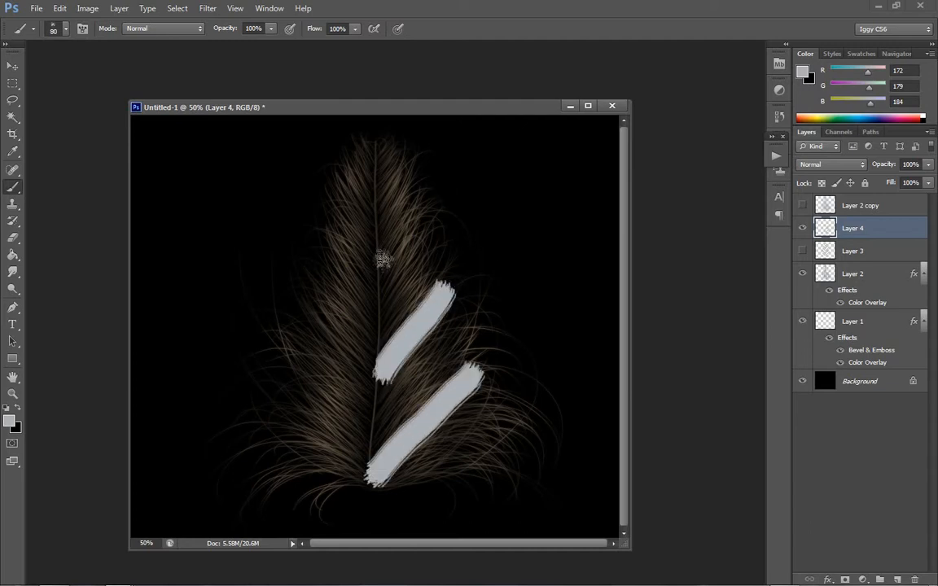
pyautogui.moveTo(378, 264); pyautogui.dragTo(436, 200)
pyautogui.moveTo(376, 194); pyautogui.dragTo(419, 142)
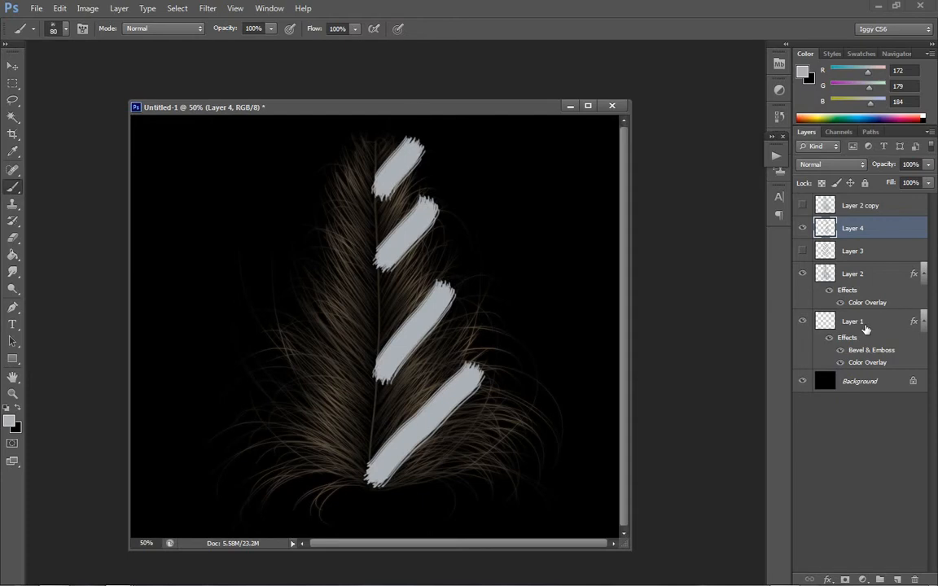
pyautogui.hotkey('ctrl', 'alt', 'z')
pyautogui.hotkey('ctrl', 'alt', 'z')
pyautogui.hotkey('ctrl', 'alt', 'z')
pyautogui.hotkey('ctrl', 'alt', 'z')
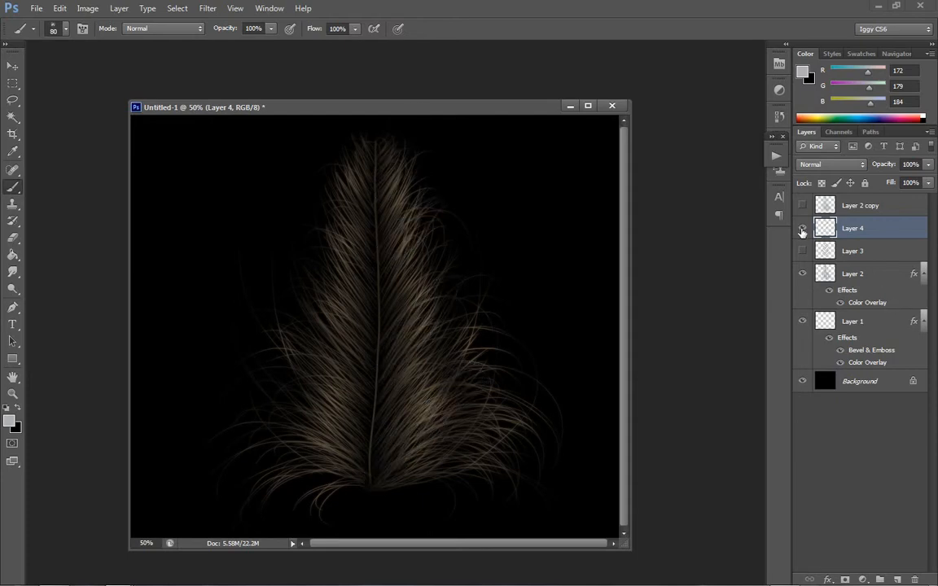
# - Lock the transparent pixels of the barbs on Layer 2 and preview them without their Color Overlay effect
pyautogui.click(801, 228)
pyautogui.click(802, 275)
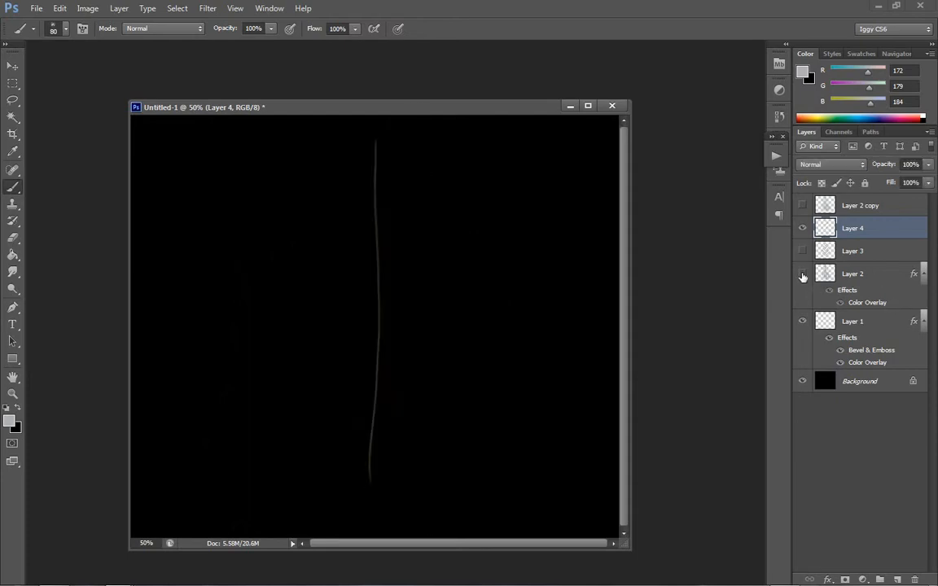
pyautogui.click(802, 276)
pyautogui.click(846, 274)
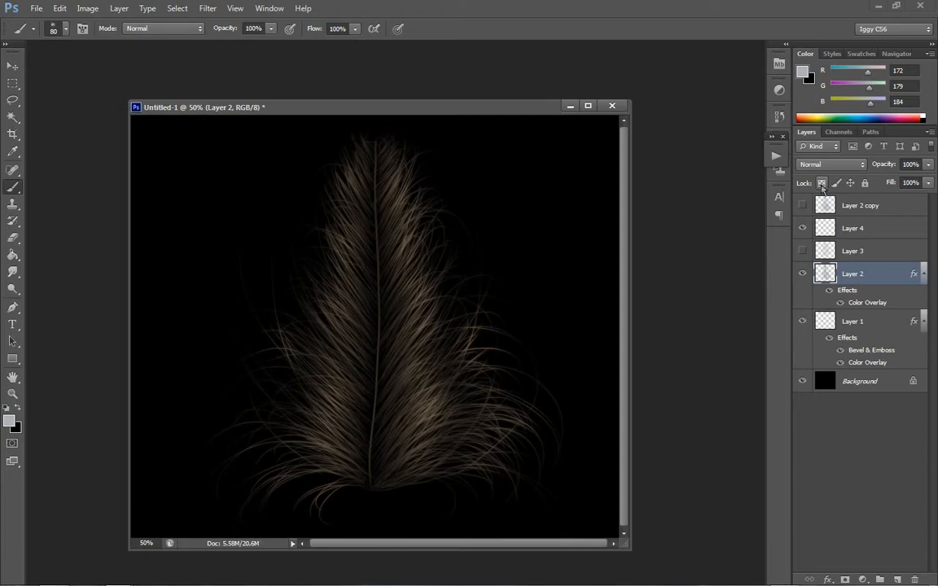
pyautogui.click(821, 184)
pyautogui.click(840, 303)
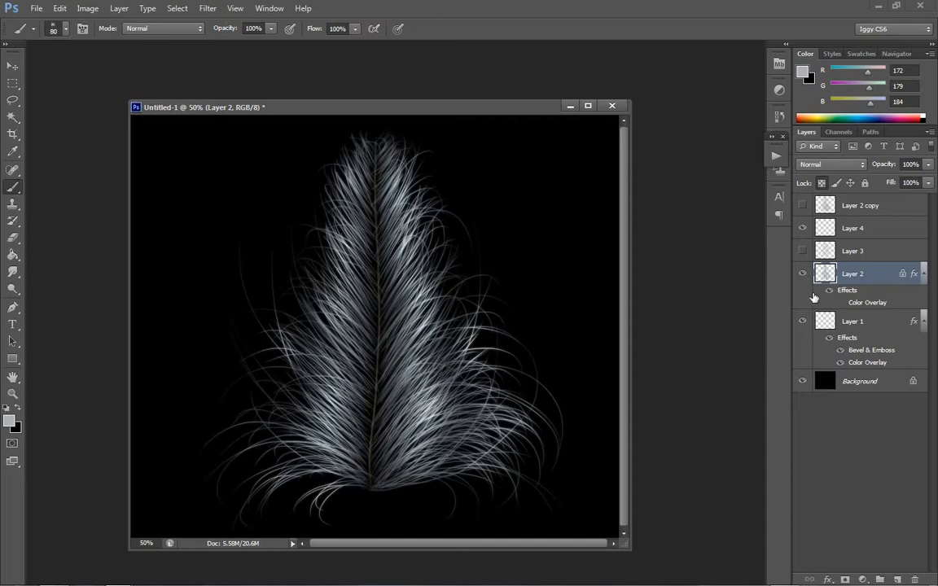
pyautogui.click(840, 303)
# - Create a new empty Layer 5 directly above the quill's Layer 1
pyautogui.click(863, 323)
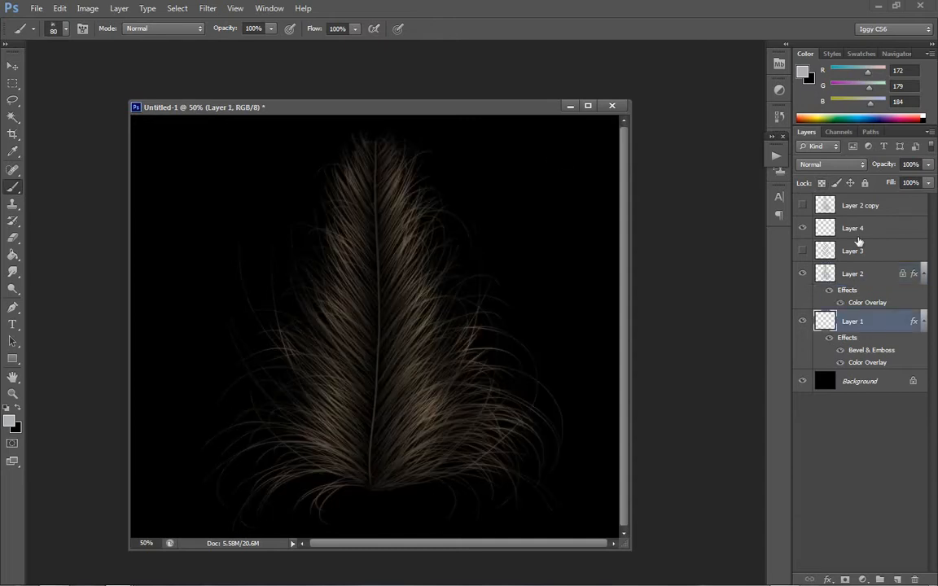
pyautogui.click(119, 8)
pyautogui.moveTo(179, 25)
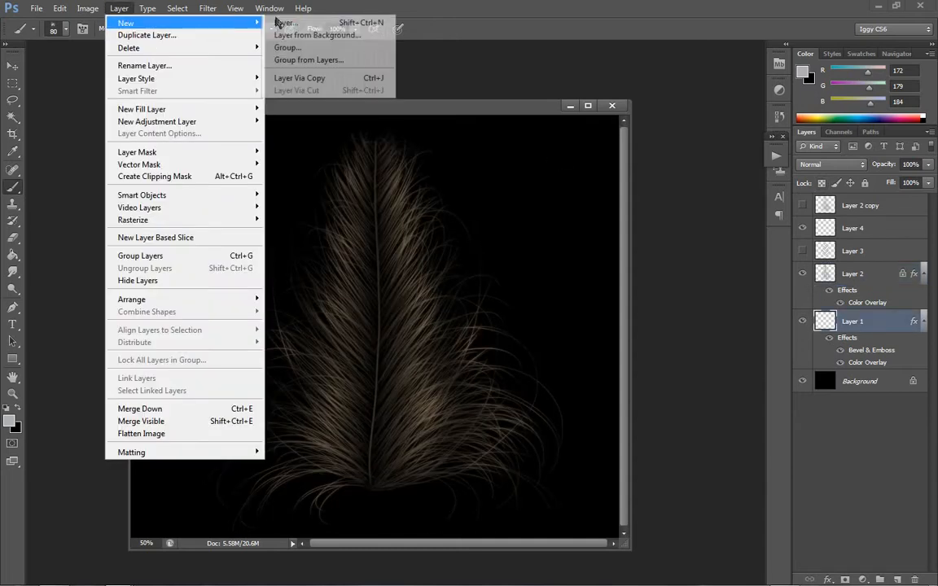
pyautogui.click(293, 23)
pyautogui.click(570, 181)
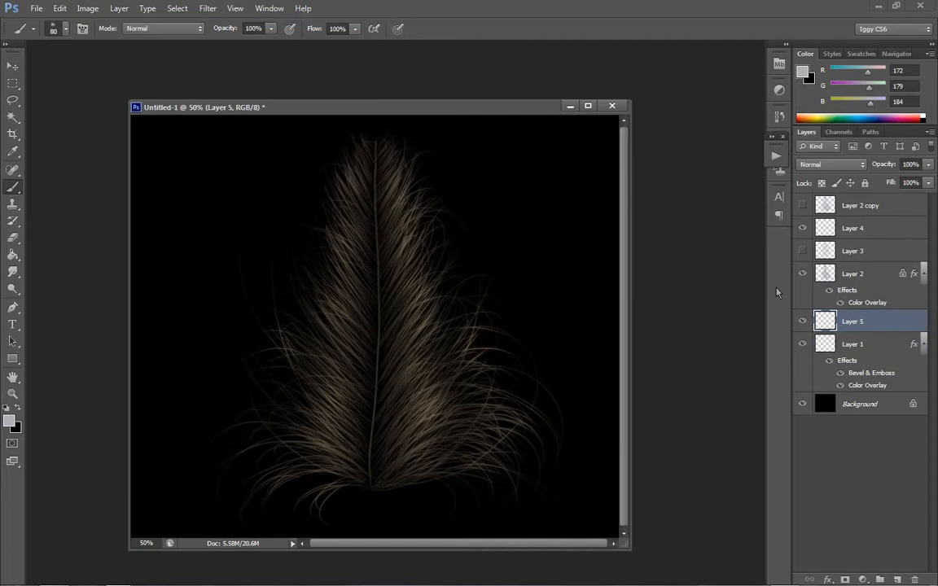
# - Merge Layer 2 into Layer 5 with transparent pixels locked, and try light spatter strokes on the lower right barbs
pyautogui.click(879, 274)
pyautogui.hotkey('ctrl', 'e')
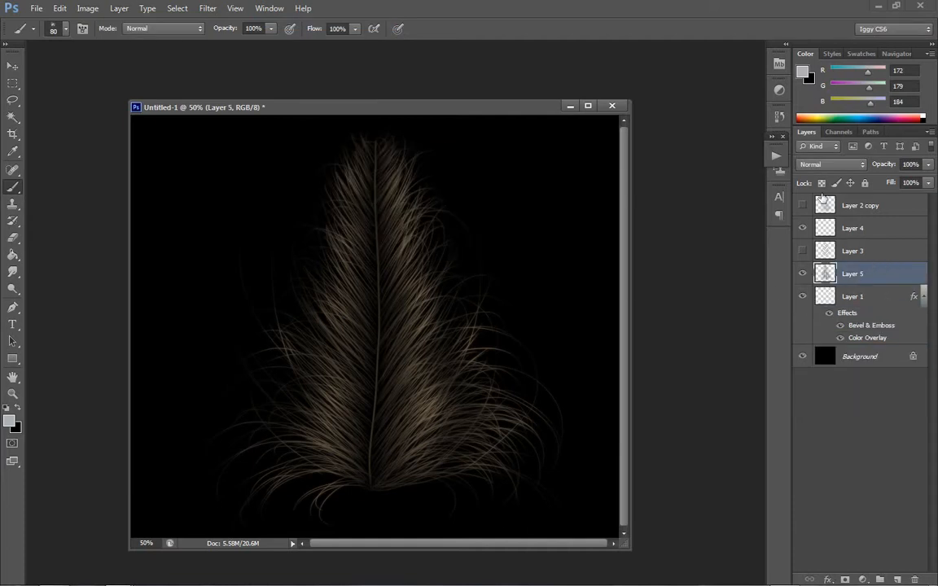
pyautogui.moveTo(371, 446); pyautogui.dragTo(468, 376)
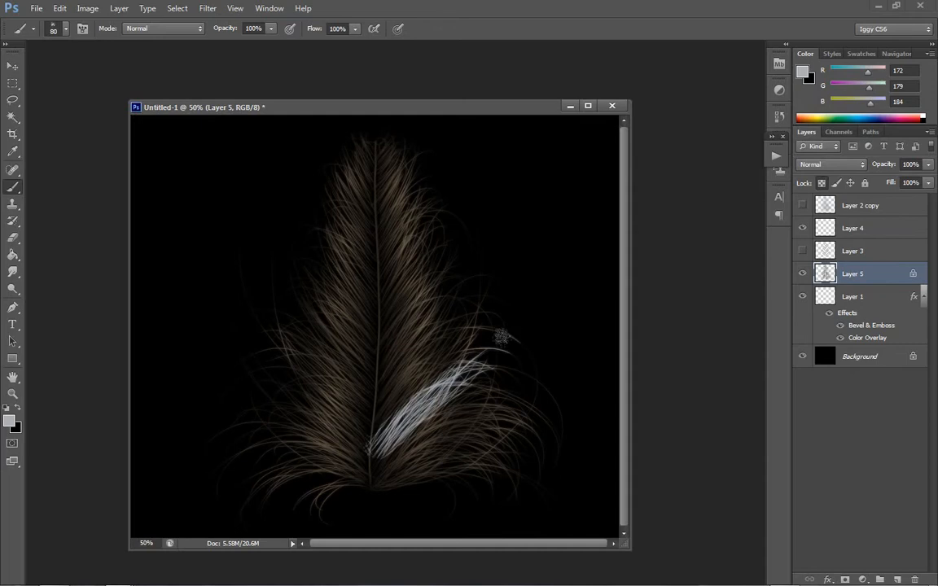
pyautogui.moveTo(358, 456); pyautogui.dragTo(484, 370)
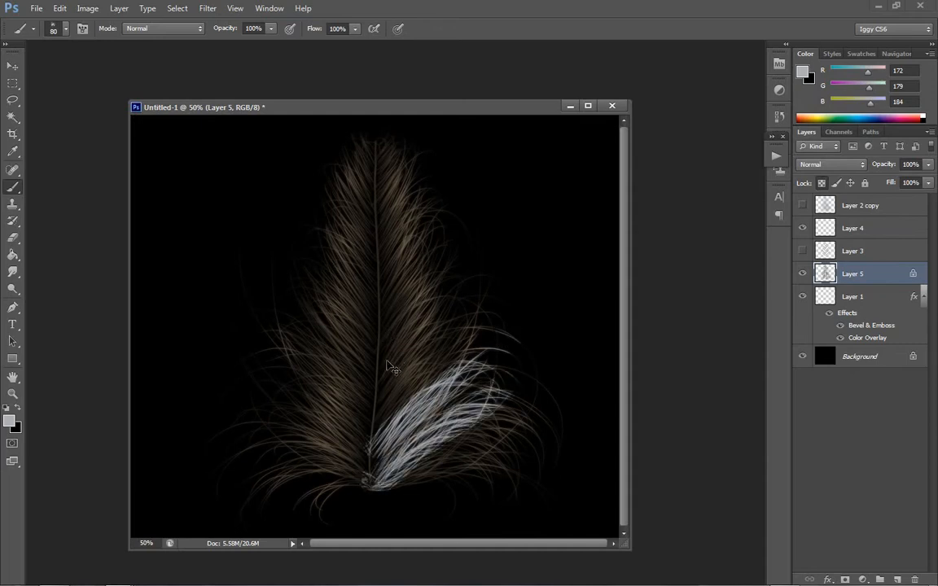
pyautogui.hotkey('ctrl', 'alt', 'z')
pyautogui.hotkey('ctrl', 'alt', 'z')
# - Paint four light diagonal spatter bands along the feather's right barbs on Layer 5
pyautogui.moveTo(382, 396)
pyautogui.mouseDown()
pyautogui.moveTo(444, 293)
pyautogui.moveTo(471, 277)
pyautogui.mouseUp()
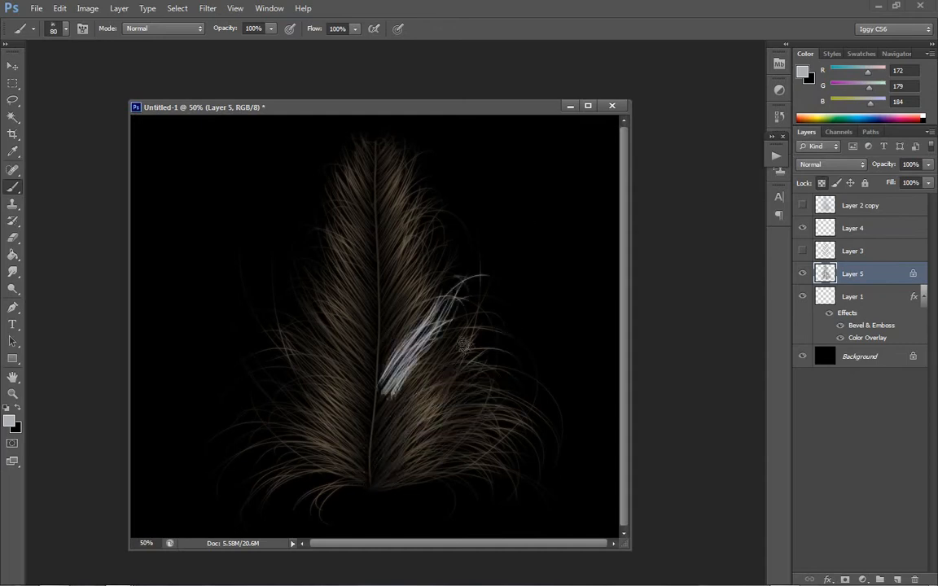
pyautogui.moveTo(374, 485); pyautogui.dragTo(498, 364)
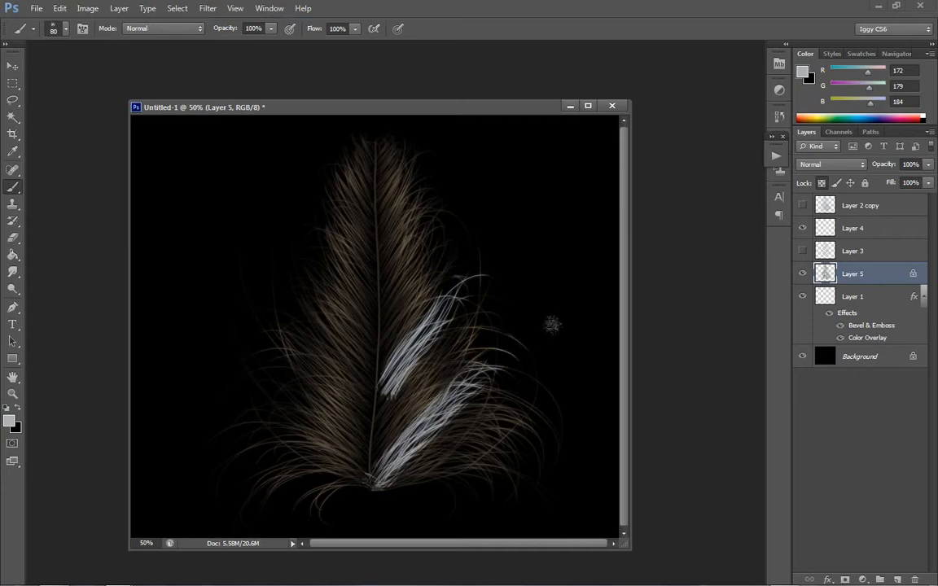
pyautogui.moveTo(381, 297); pyautogui.dragTo(443, 231)
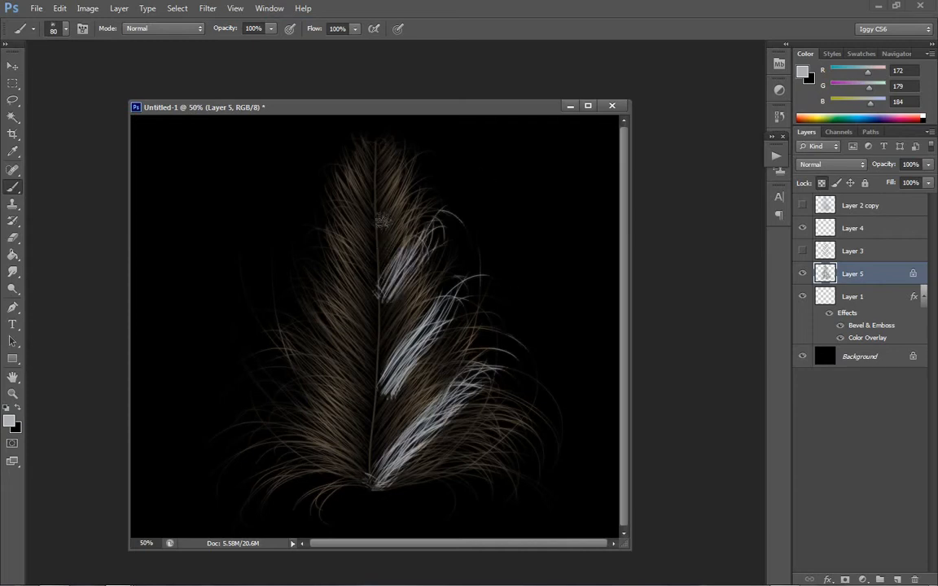
pyautogui.moveTo(381, 232); pyautogui.dragTo(427, 154)
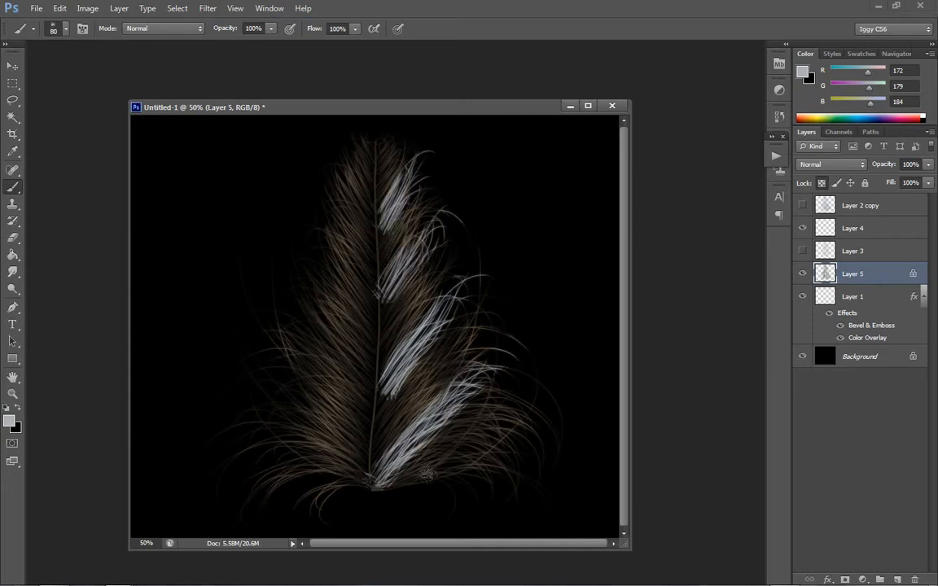
# - Try more light bands across the right barbs, and undo the painting and the merge of Layer 2 into Layer 5
pyautogui.moveTo(407, 424); pyautogui.dragTo(509, 327)
pyautogui.hotkey('ctrl', 'alt', 'z')
pyautogui.hotkey('ctrl', 'alt', 'z')
pyautogui.hotkey('ctrl', 'alt', 'z')
pyautogui.hotkey('ctrl', 'alt', 'z')
pyautogui.hotkey('ctrl', 'alt', 'z')
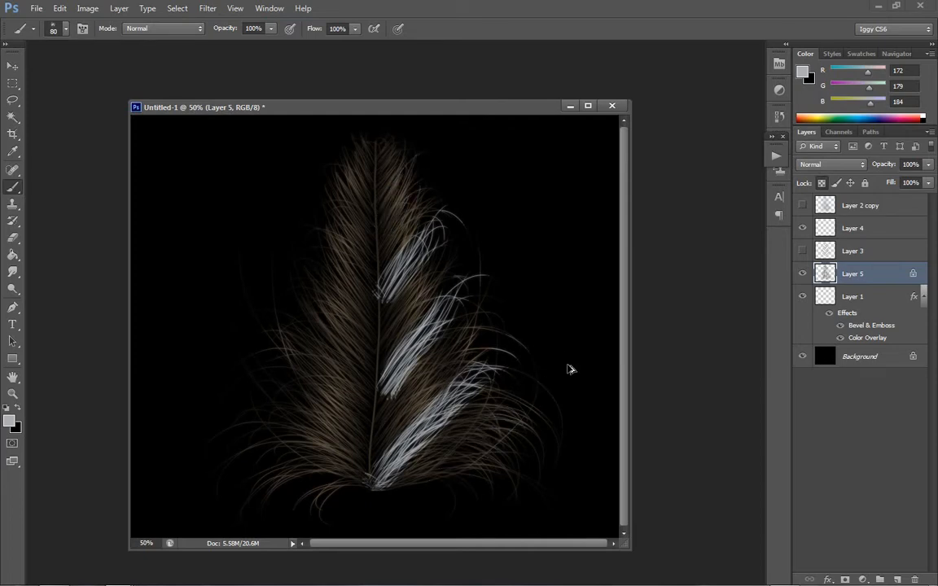
pyautogui.moveTo(377, 401); pyautogui.dragTo(460, 254)
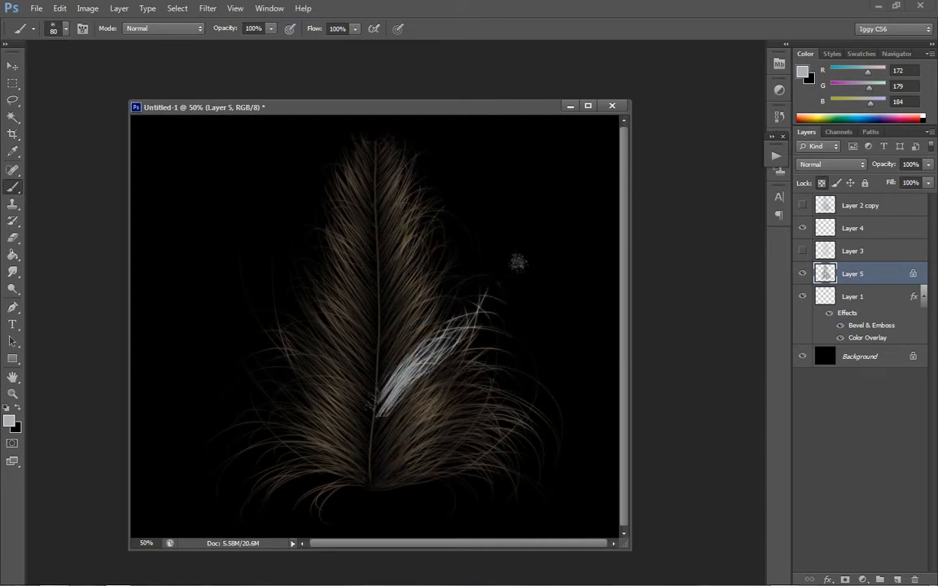
pyautogui.hotkey('ctrl', 'alt', 'z')
pyautogui.hotkey('ctrl', 'alt', 'z')
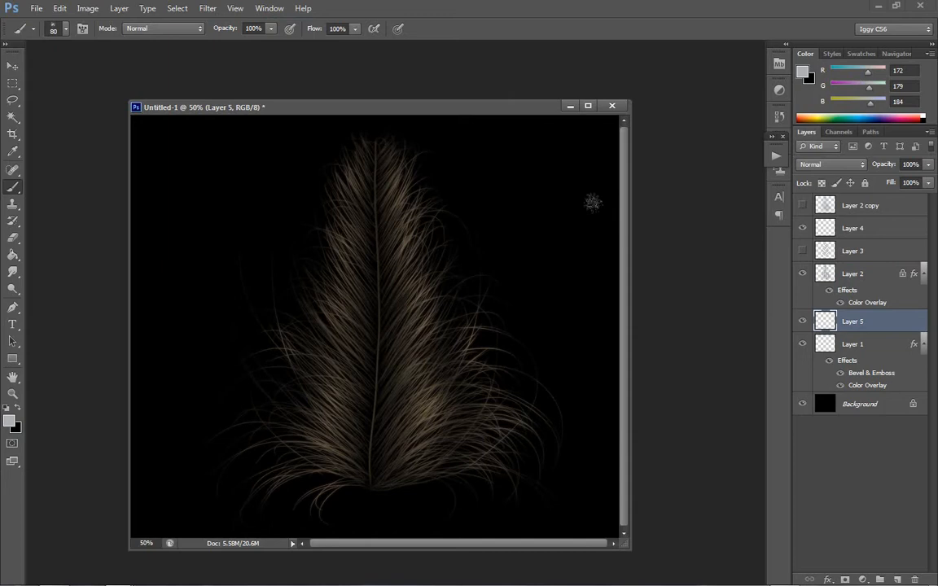
# - Check what Layer 5 and Layer 2 contain by hiding and showing each layer
pyautogui.click(802, 321)
pyautogui.click(801, 320)
pyautogui.click(802, 274)
pyautogui.click(802, 275)
# - Turn off the Color Overlay effects on Layer 2 and Layer 1, and show the Layer 2 copy
pyautogui.click(840, 303)
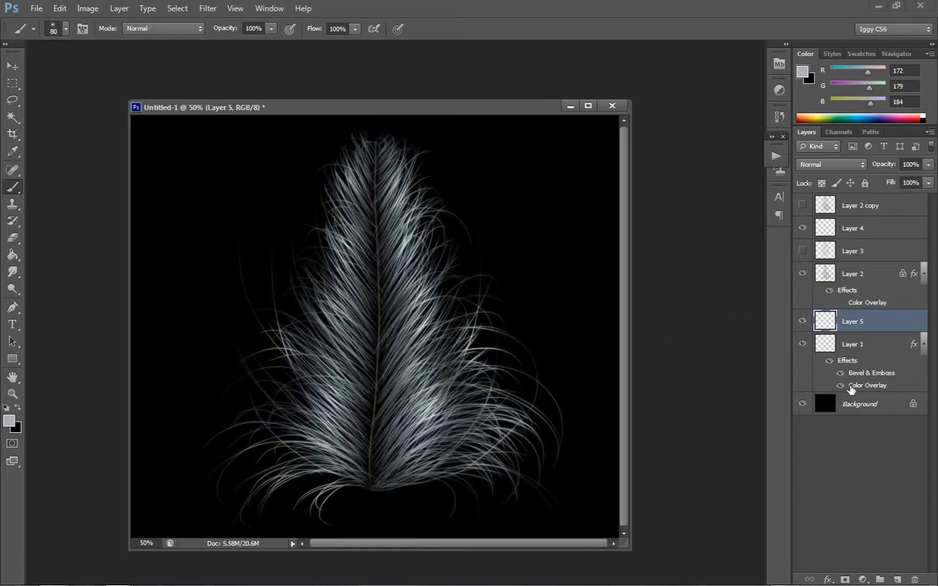
pyautogui.click(840, 385)
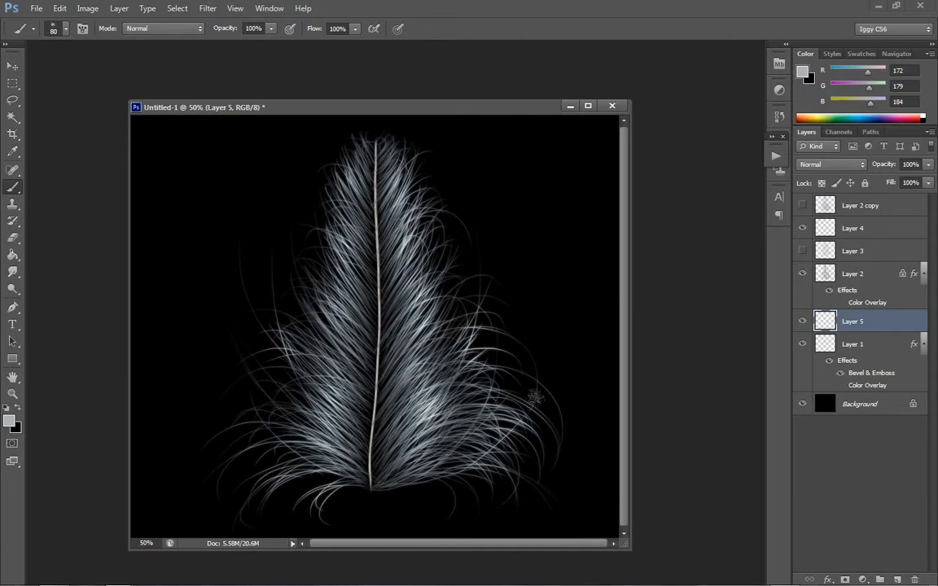
pyautogui.click(802, 205)
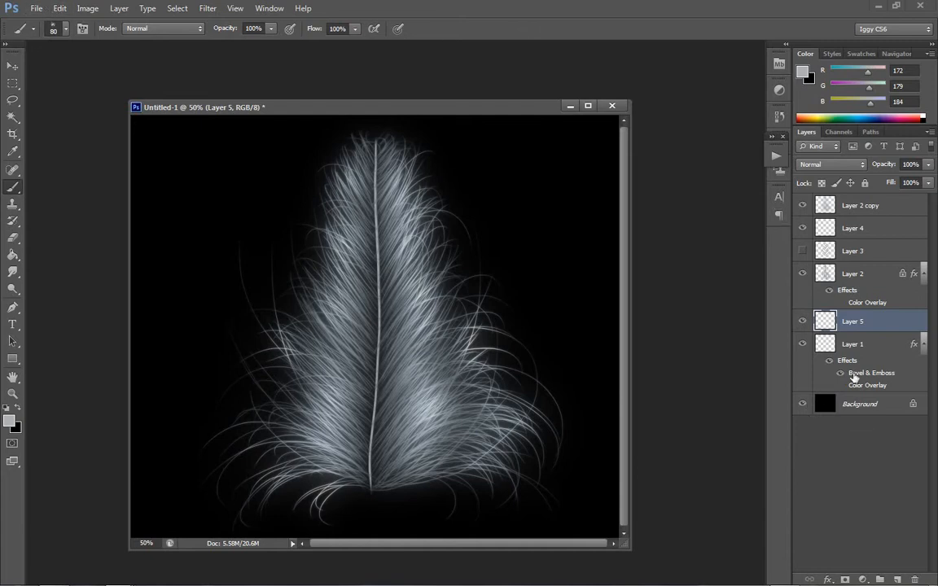
# - Invert the Background layer to turn the canvas white
pyautogui.click(865, 403)
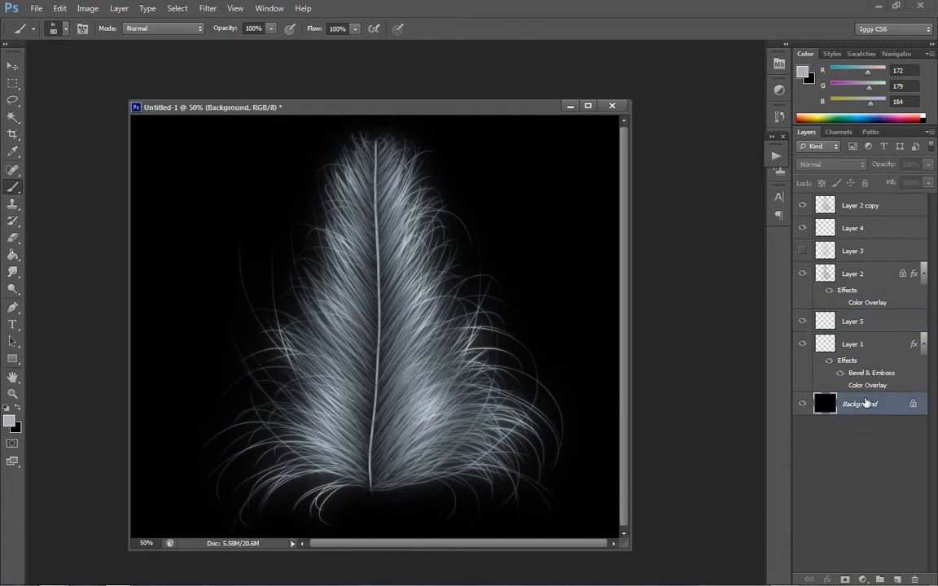
pyautogui.hotkey('ctrl', 'i')
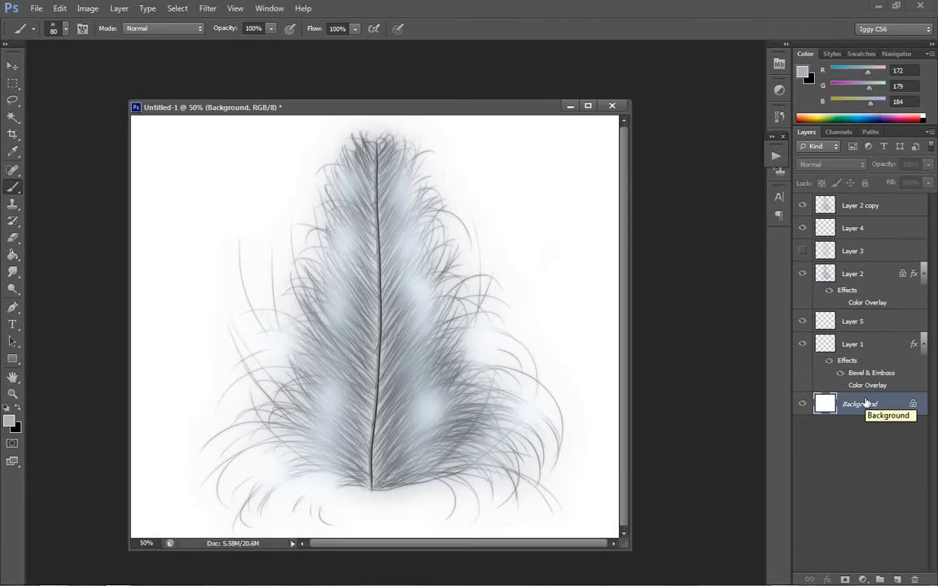
pyautogui.click(853, 345)
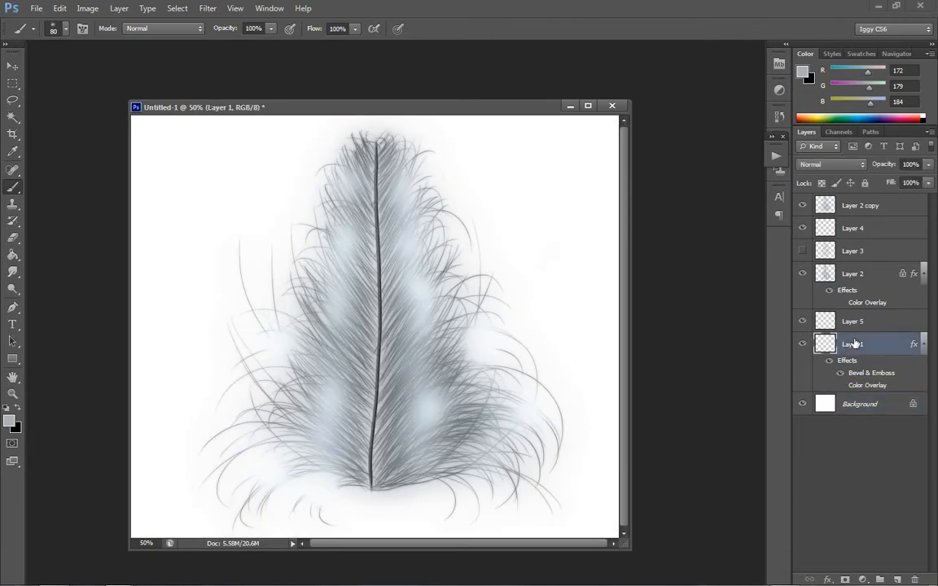
# - Try to invert Layer 5, and hide that layer
pyautogui.click(848, 323)
pyautogui.hotkey('ctrl', 'i')
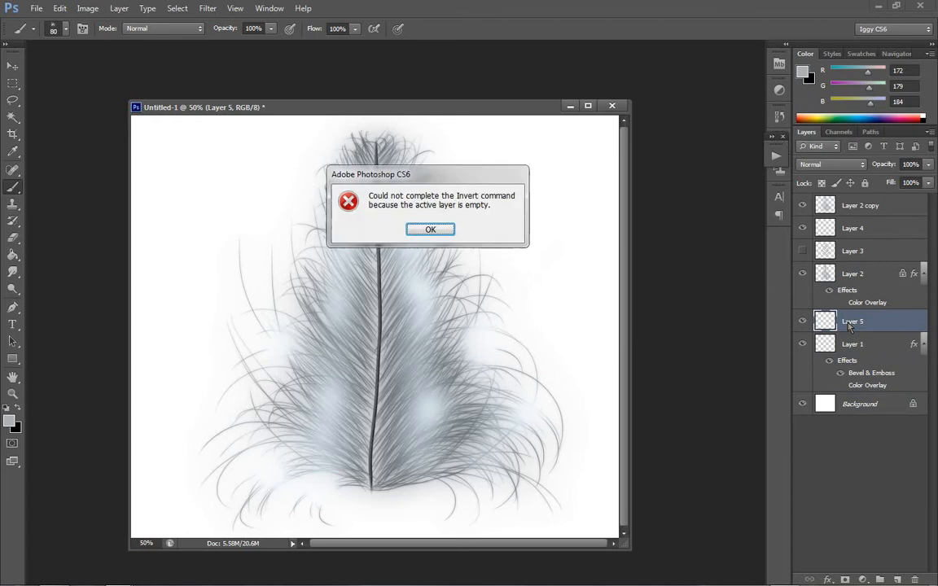
pyautogui.click(430, 230)
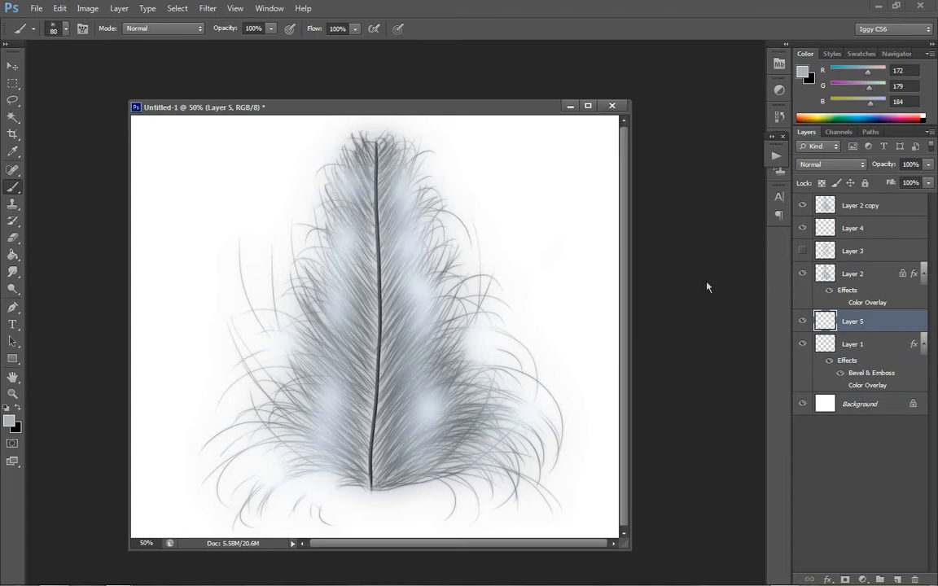
pyautogui.click(801, 320)
# - Invert the colours of Layer 2 and of the Layer 2 copy
pyautogui.click(858, 277)
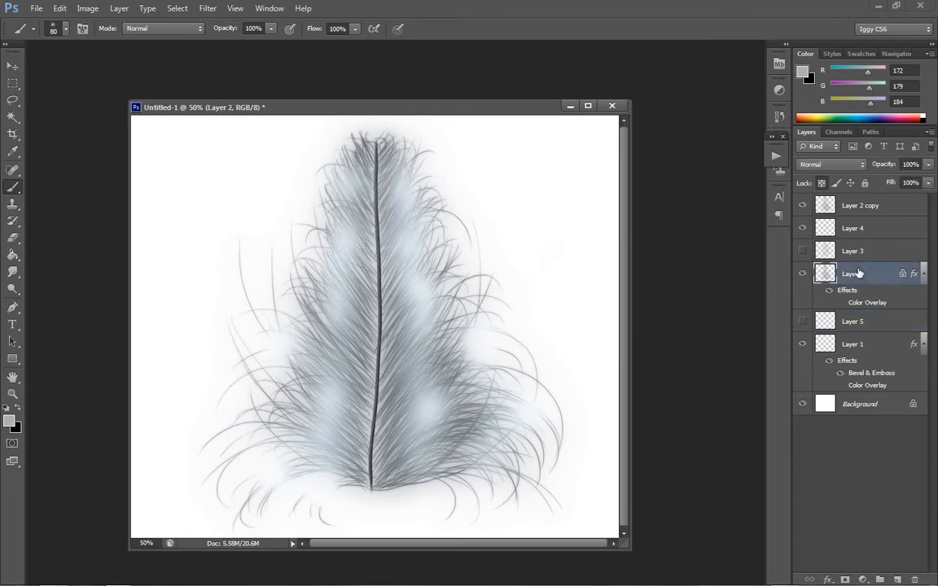
pyautogui.hotkey('ctrl', 'shift', 'u')
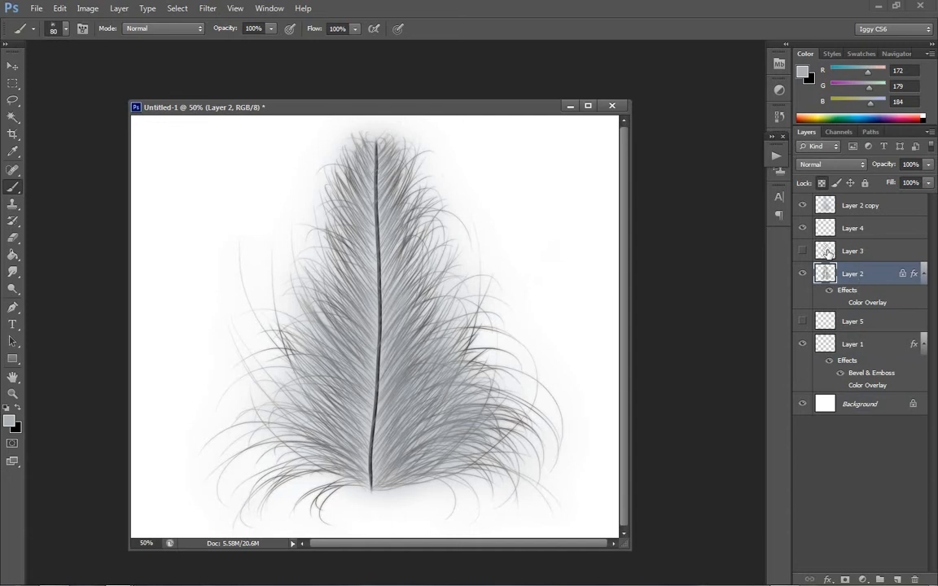
pyautogui.click(856, 205)
pyautogui.hotkey('ctrl', 'i')
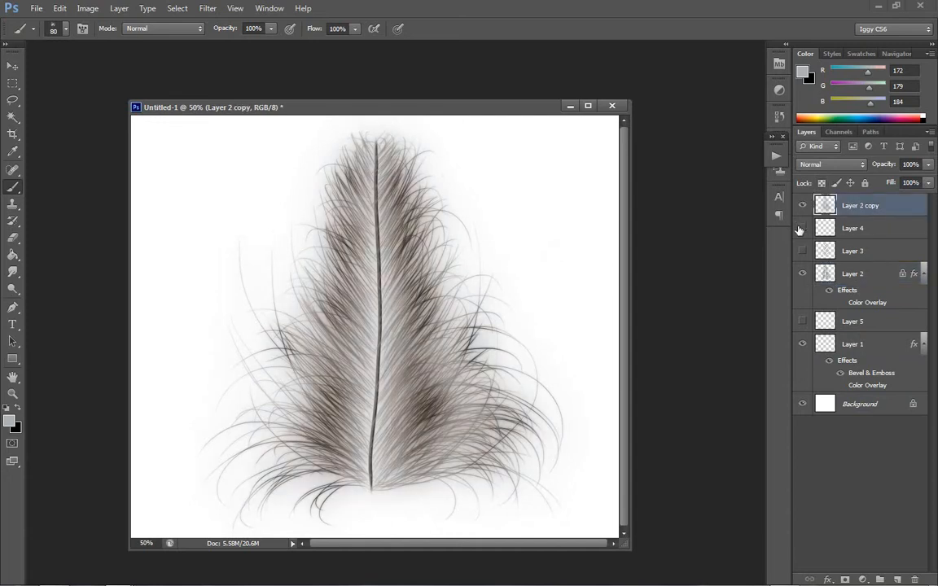
# - Delete Layer 4 and the Layer 2 copy
pyautogui.click(895, 230)
pyautogui.press('Delete')
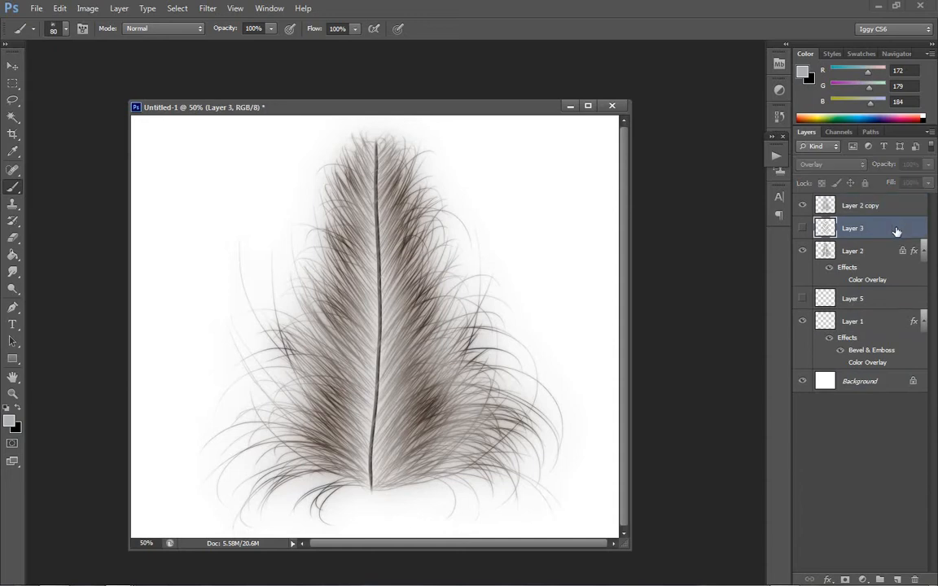
pyautogui.click(871, 208)
pyautogui.press('Delete')
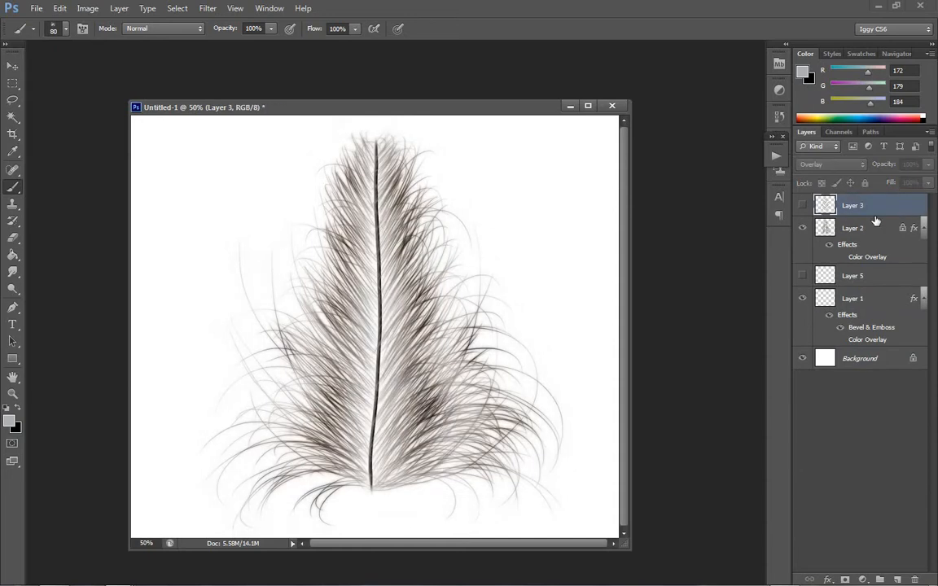
# - Desaturate the feather barbs on Layer 2
pyautogui.click(861, 228)
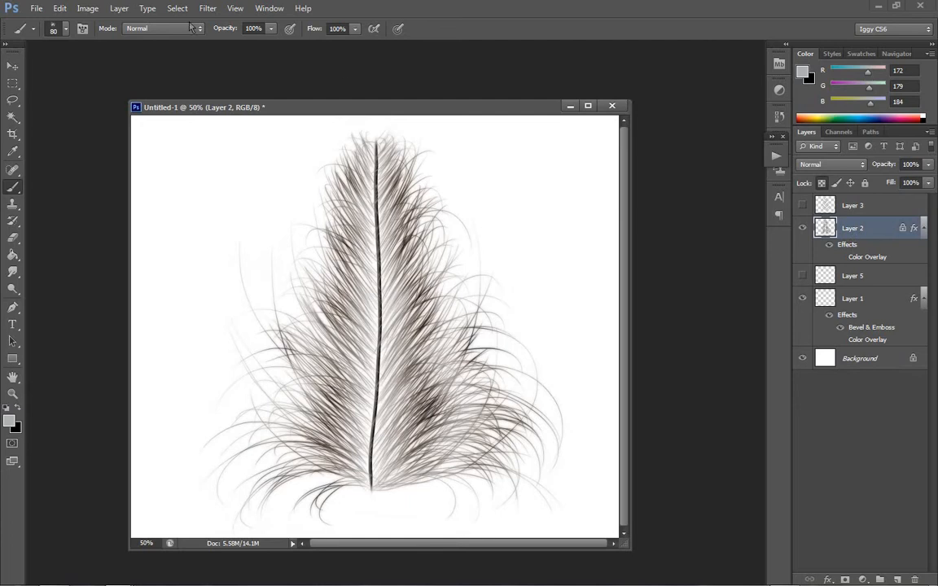
pyautogui.click(88, 8)
pyautogui.moveTo(101, 41)
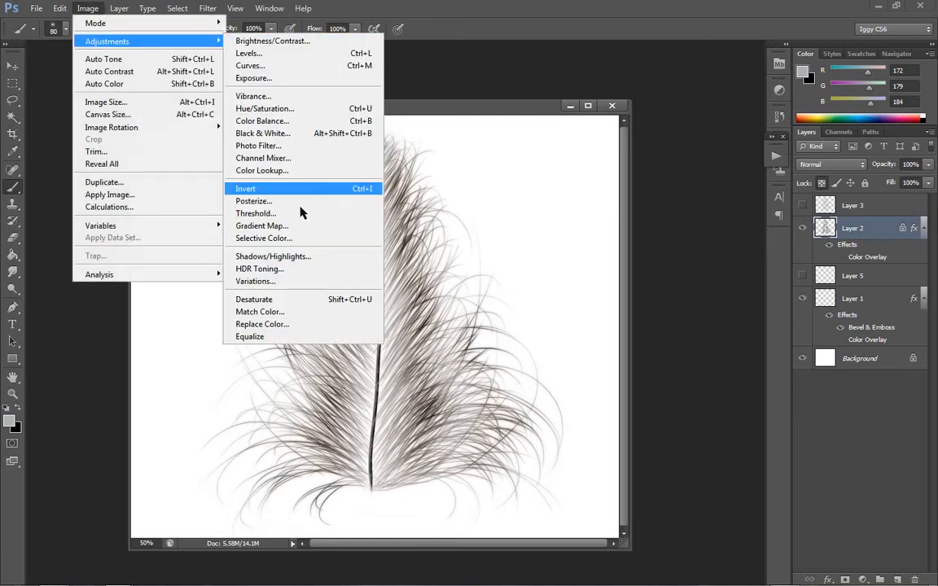
pyautogui.click(305, 298)
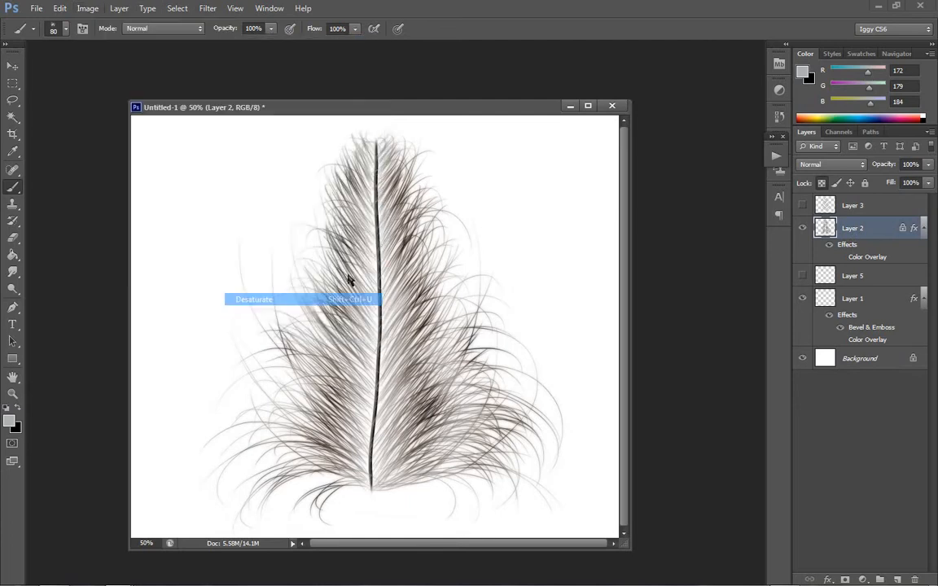
# - Duplicate Layer 2 under the name Layer 2 copy
pyautogui.rightClick(861, 227)
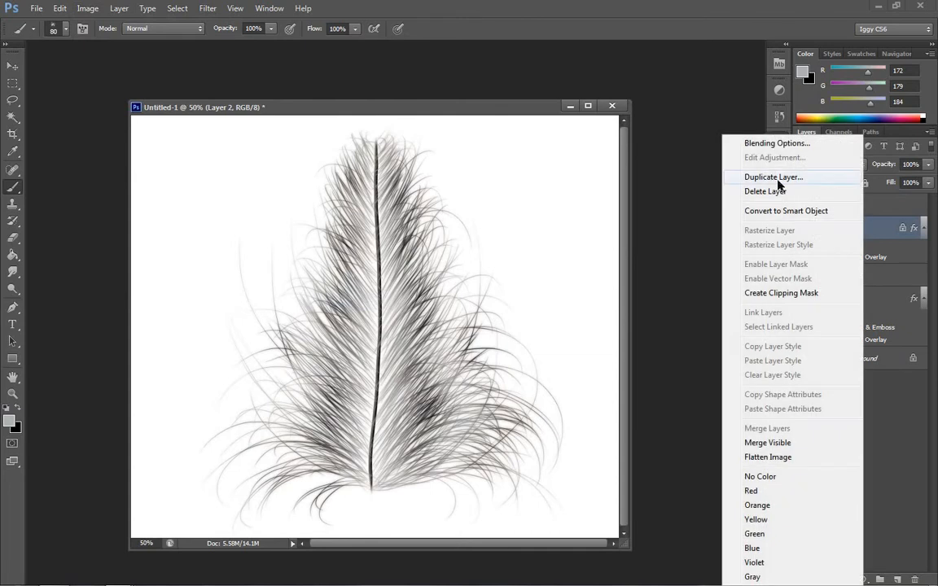
pyautogui.click(773, 177)
pyautogui.click(587, 177)
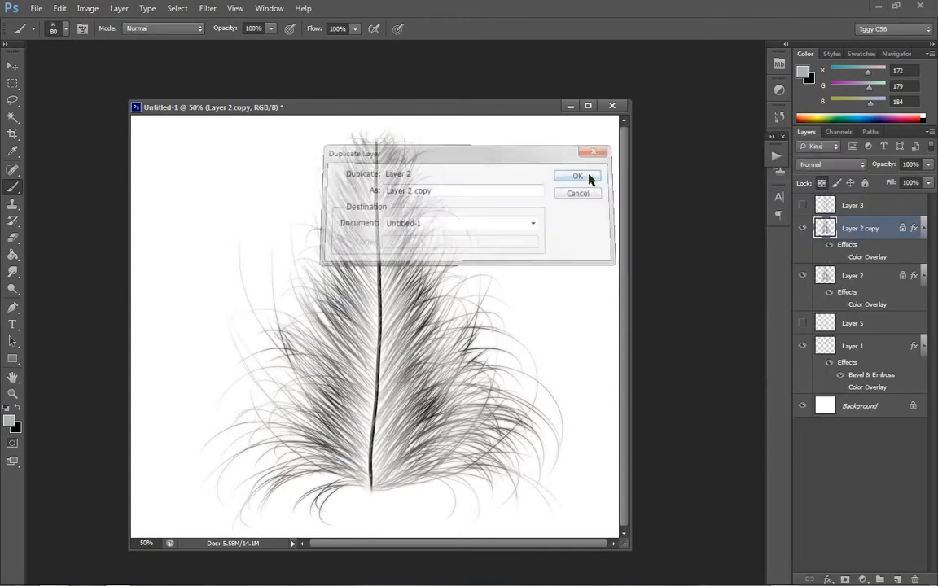
# - Darken the Layer 2 copy with Brightness/Contrast, using brightness -150 and contrast 100
pyautogui.click(88, 8)
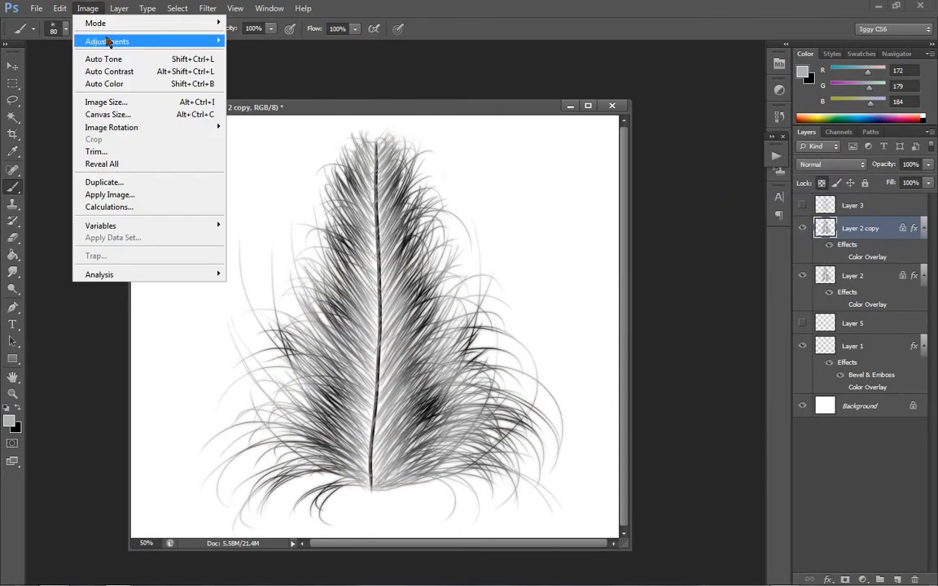
pyautogui.moveTo(108, 40)
pyautogui.click(302, 33)
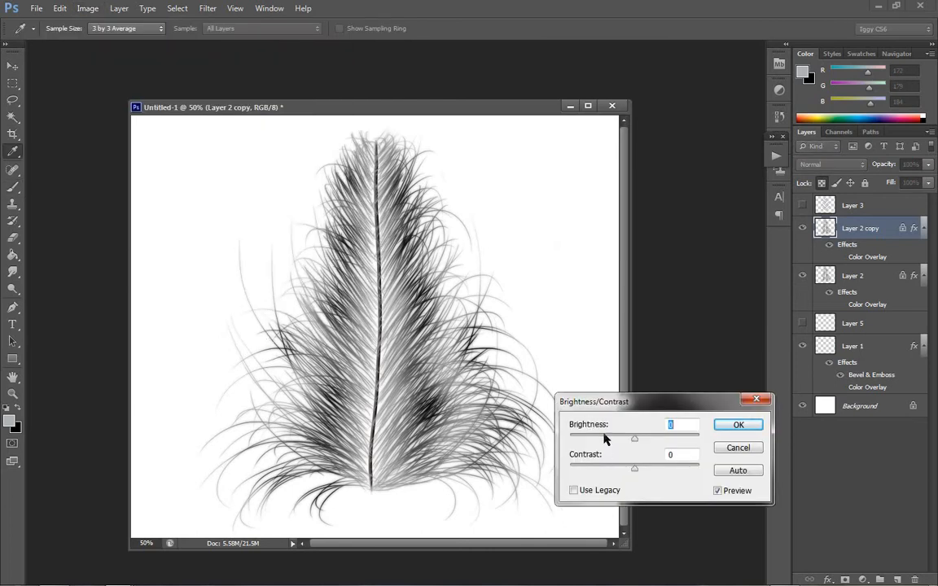
pyautogui.moveTo(603, 438); pyautogui.dragTo(568, 438)
pyautogui.moveTo(636, 468); pyautogui.dragTo(702, 468)
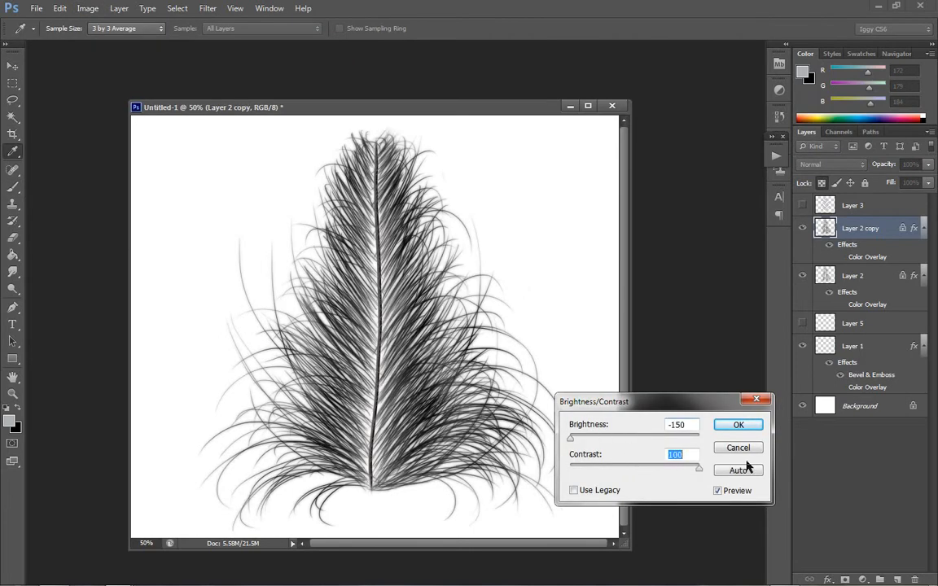
pyautogui.click(747, 423)
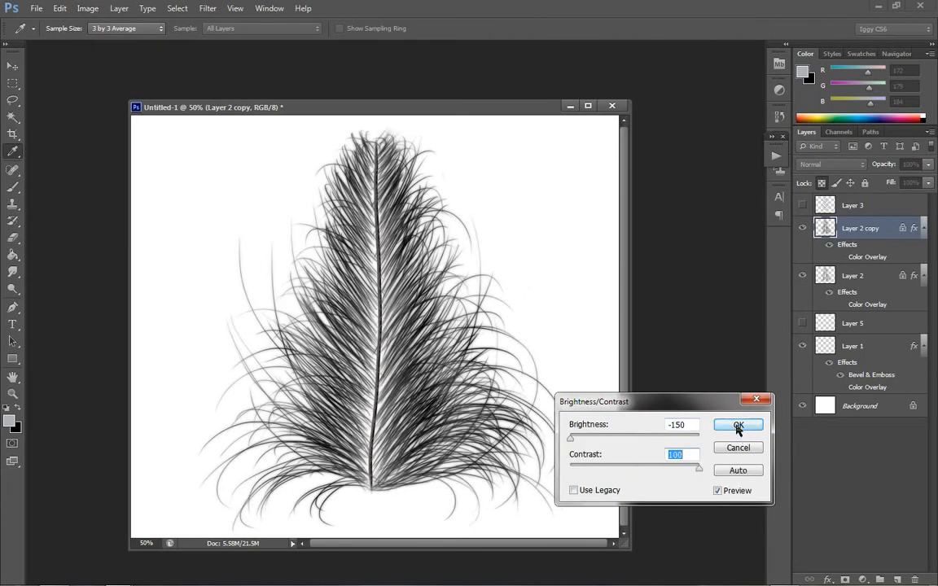
# - Darken Layer 2 with Brightness/Contrast in legacy mode, using brightness -100 and contrast 100
pyautogui.click(861, 276)
pyautogui.click(88, 9)
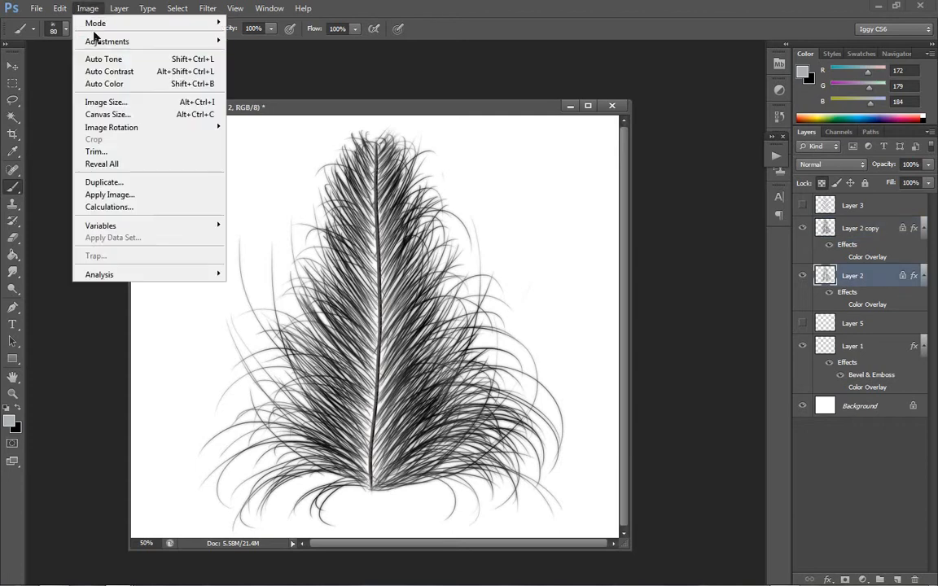
pyautogui.moveTo(106, 41)
pyautogui.click(302, 41)
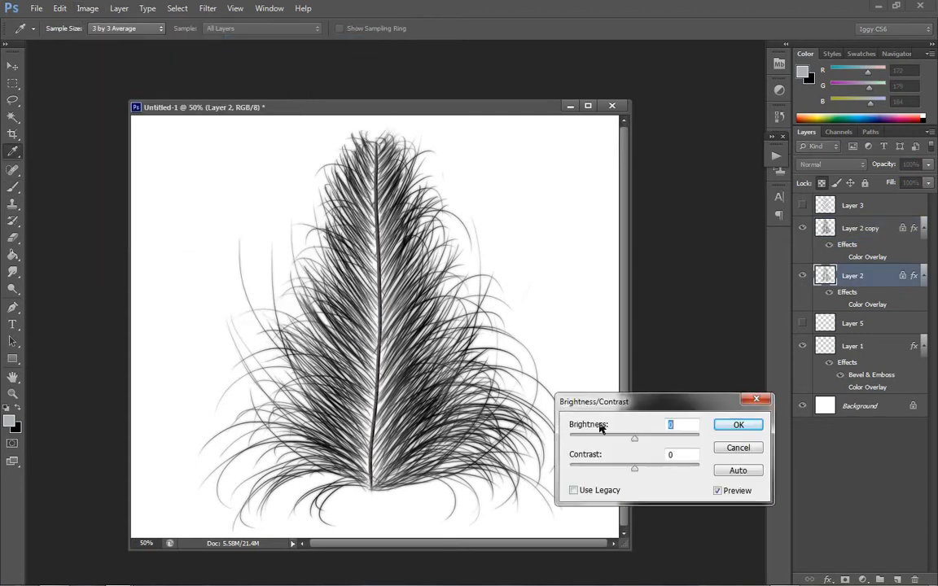
pyautogui.click(594, 491)
pyautogui.moveTo(633, 438); pyautogui.dragTo(569, 438)
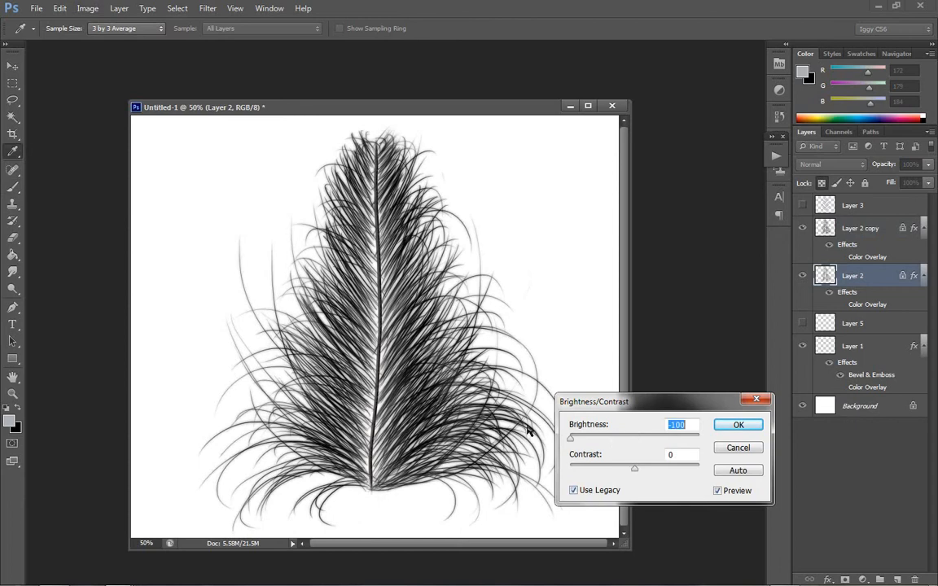
pyautogui.moveTo(634, 468); pyautogui.dragTo(698, 468)
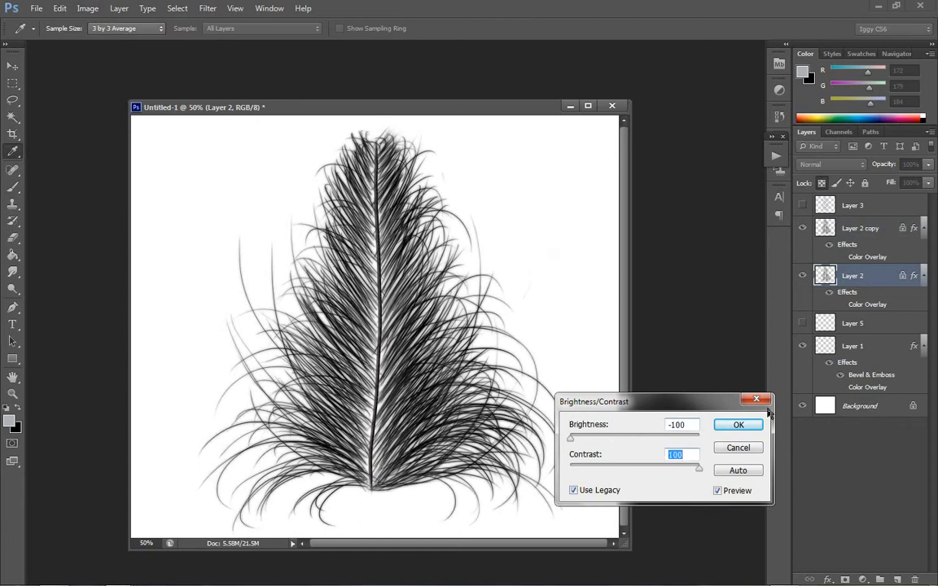
pyautogui.click(738, 424)
# - Define the feather as a new brush preset and reduce the brush size to 400
pyautogui.press('b')
pyautogui.click(59, 9)
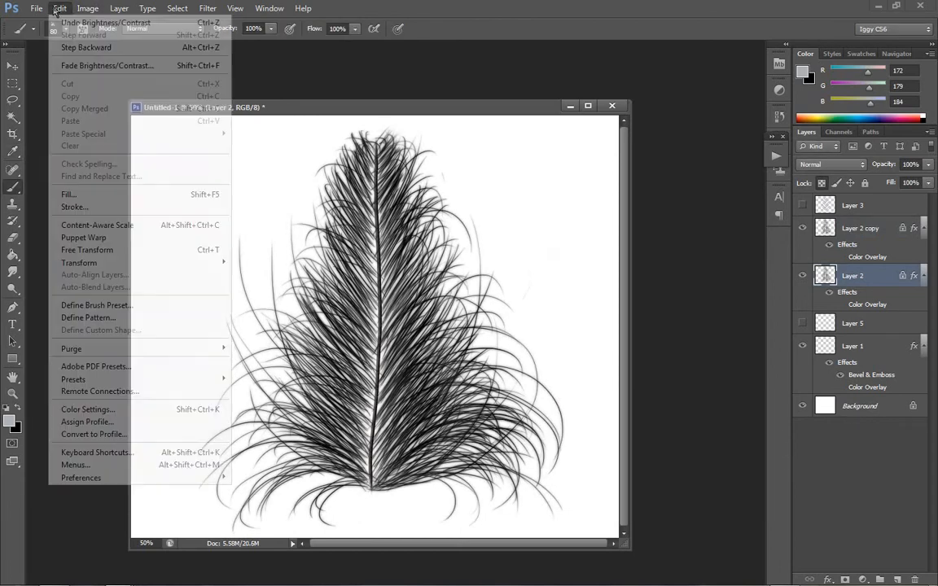
pyautogui.click(102, 305)
pyautogui.click(579, 193)
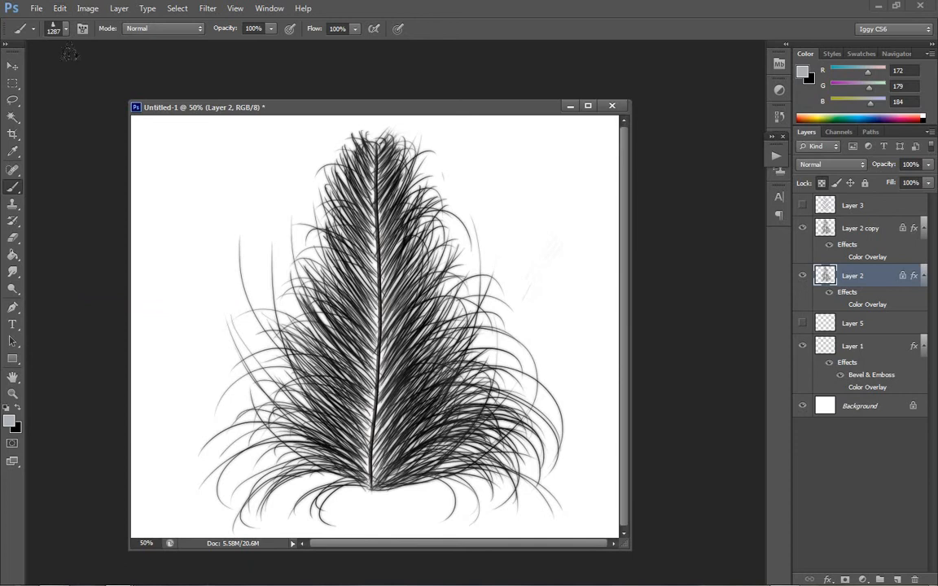
pyautogui.press('[')
pyautogui.press('[')
pyautogui.press('[')
pyautogui.press('[')
pyautogui.press('[')
pyautogui.press('[')
pyautogui.press('[')
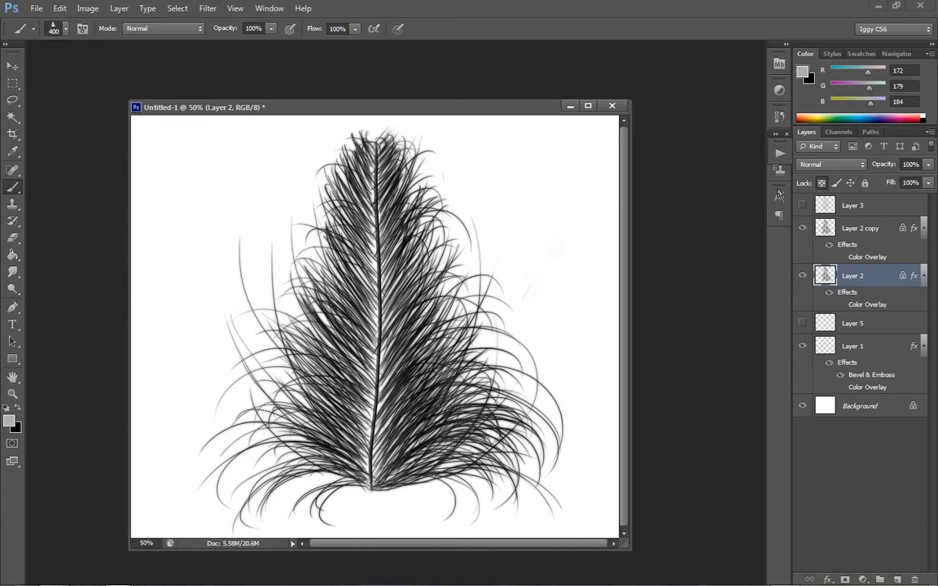
# - Open the brush settings and enable Shape Dynamics and Scattering, with scatter at 1000%
pyautogui.click(776, 156)
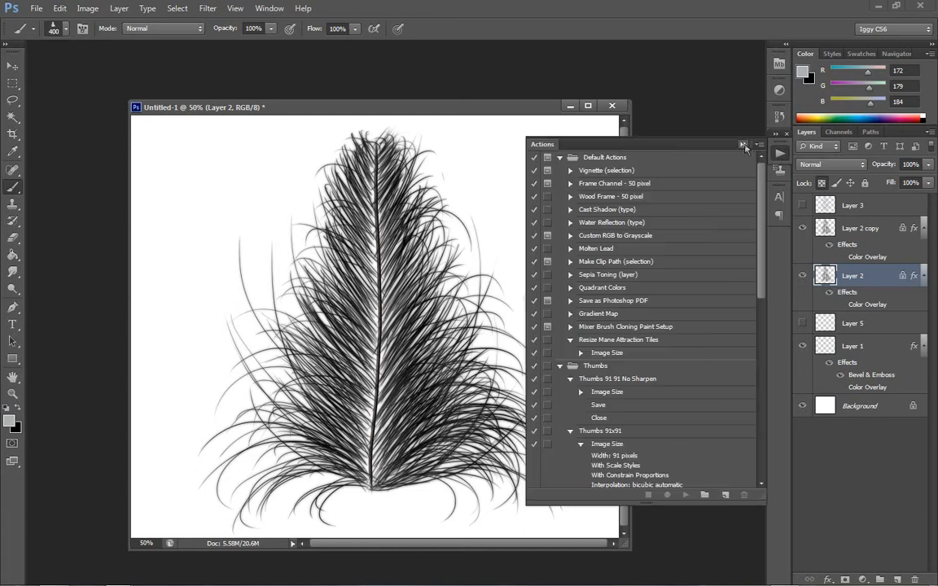
pyautogui.click(780, 152)
pyautogui.click(786, 134)
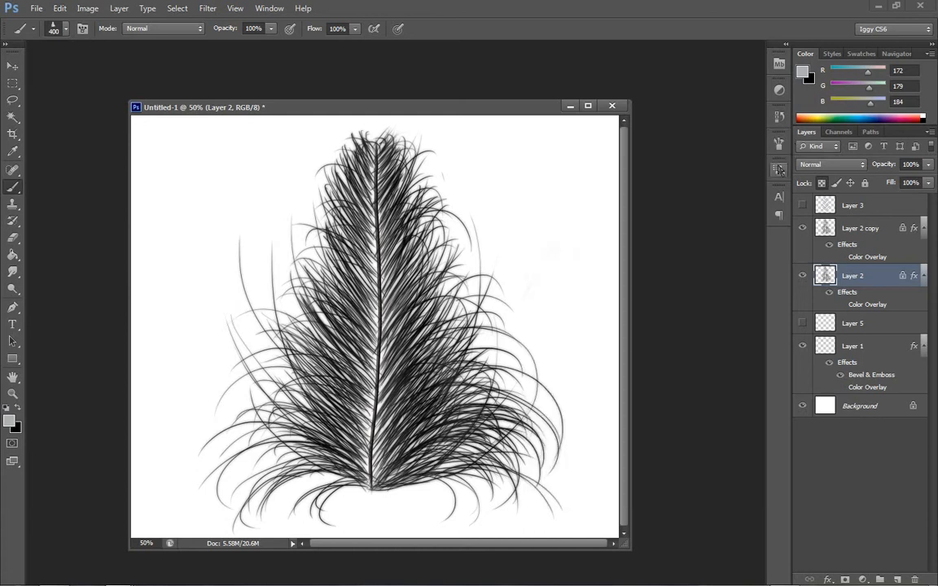
pyautogui.click(779, 144)
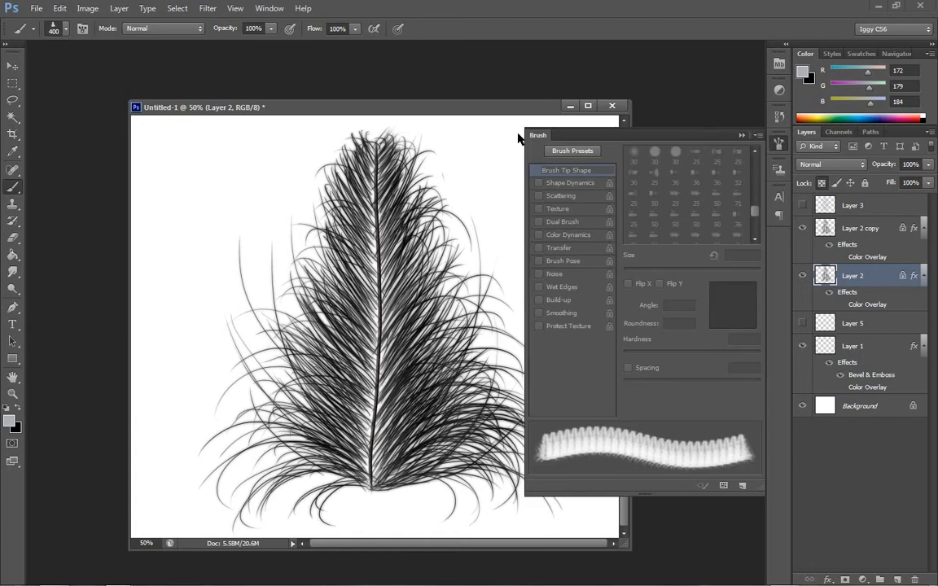
pyautogui.click(551, 184)
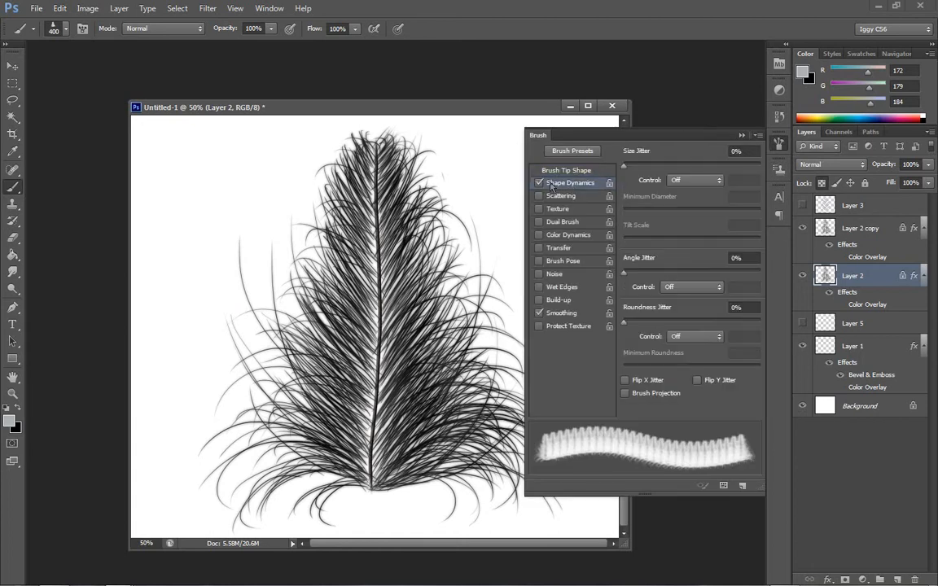
pyautogui.click(559, 196)
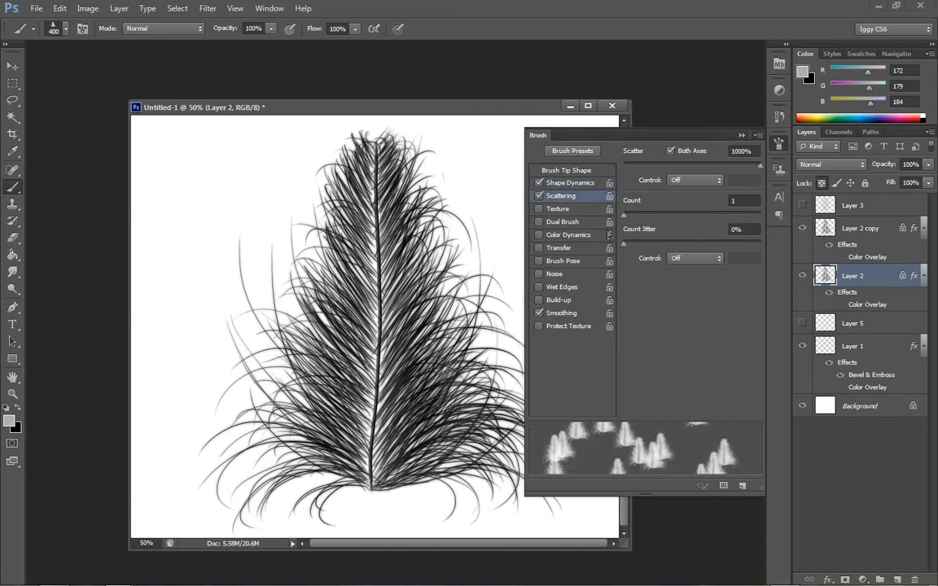
pyautogui.moveTo(624, 166); pyautogui.dragTo(764, 154)
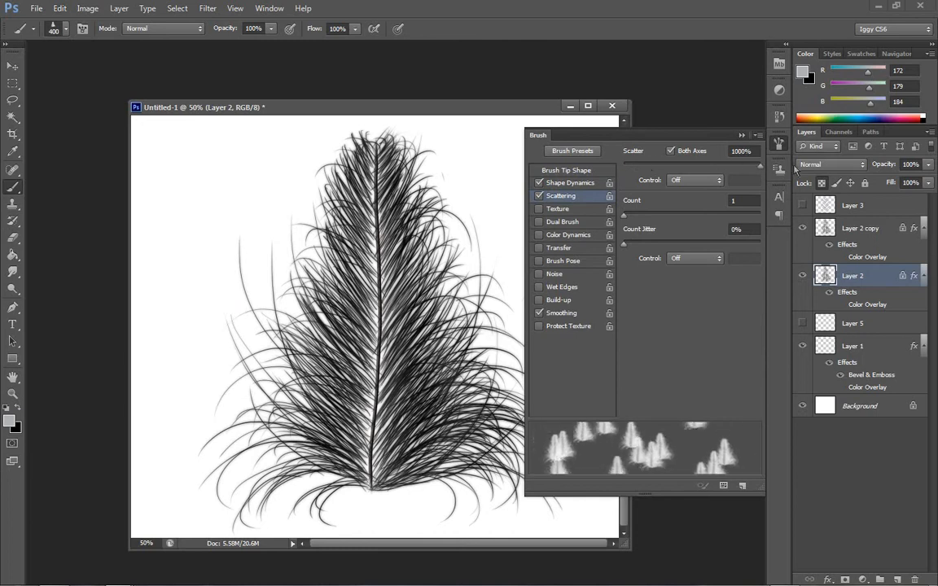
# - Set the feather brush's size jitter to 79%, minimum diameter to 0% and angle jitter to 54%
pyautogui.click(570, 182)
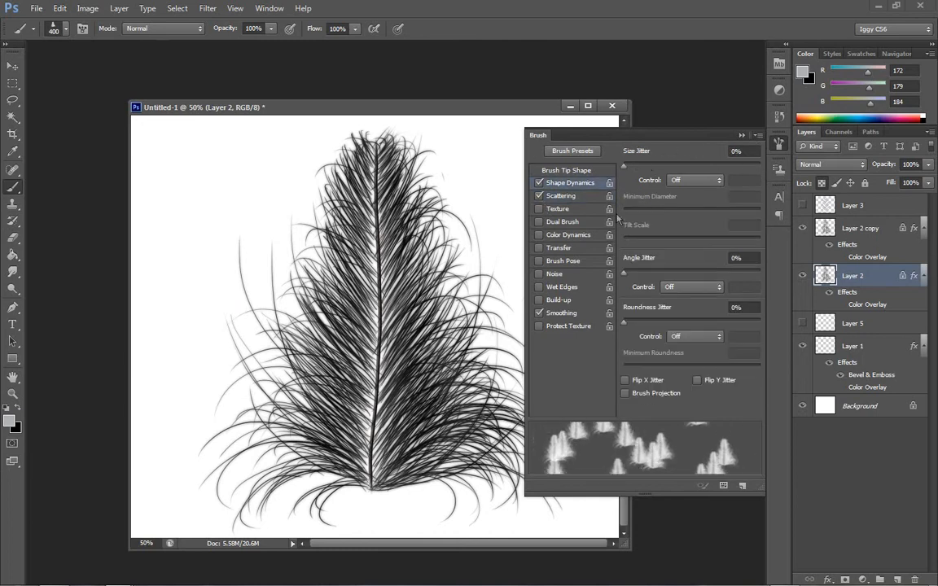
pyautogui.moveTo(624, 165)
pyautogui.mouseDown()
pyautogui.moveTo(754, 168)
pyautogui.moveTo(731, 166)
pyautogui.mouseUp()
pyautogui.moveTo(625, 210)
pyautogui.mouseDown()
pyautogui.moveTo(773, 209)
pyautogui.moveTo(610, 217)
pyautogui.mouseUp()
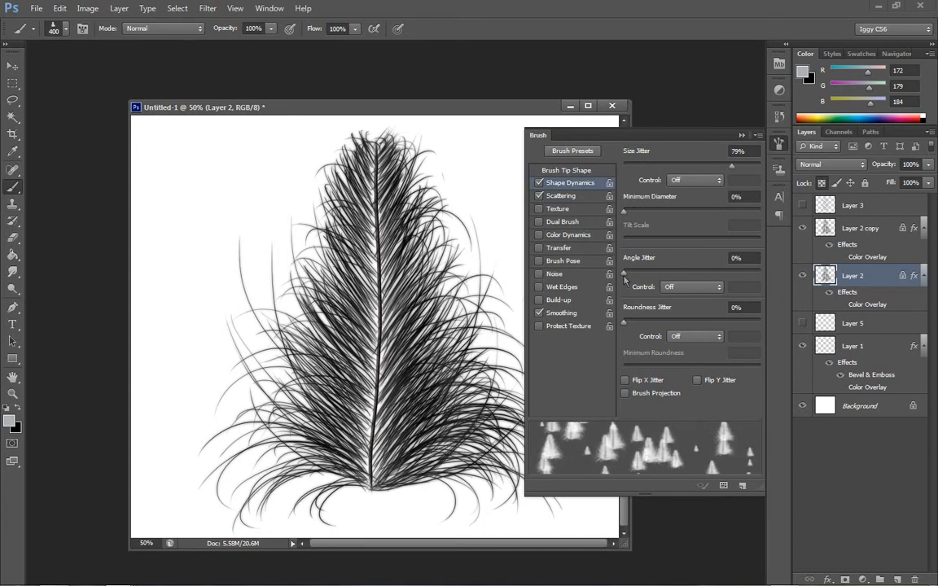
pyautogui.moveTo(623, 273); pyautogui.dragTo(696, 272)
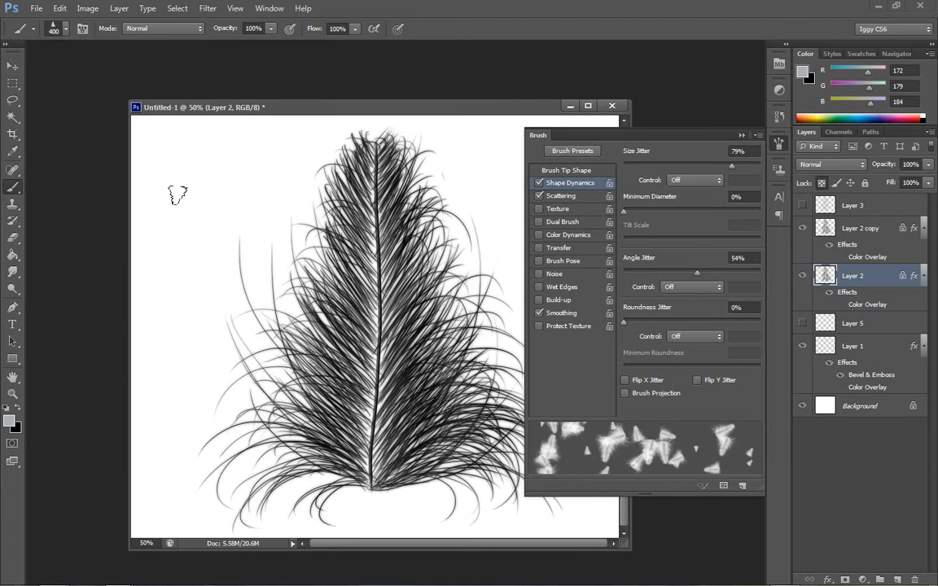
# - Set the foreground colour to dark blue 081c28 and collapse the brush settings
pyautogui.click(803, 73)
pyautogui.click(625, 474)
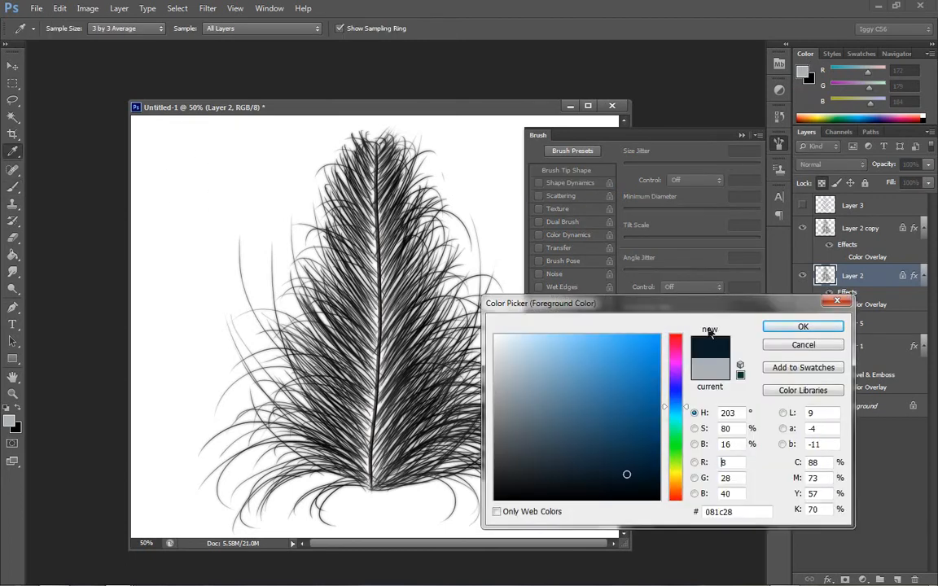
pyautogui.click(788, 328)
pyautogui.click(740, 134)
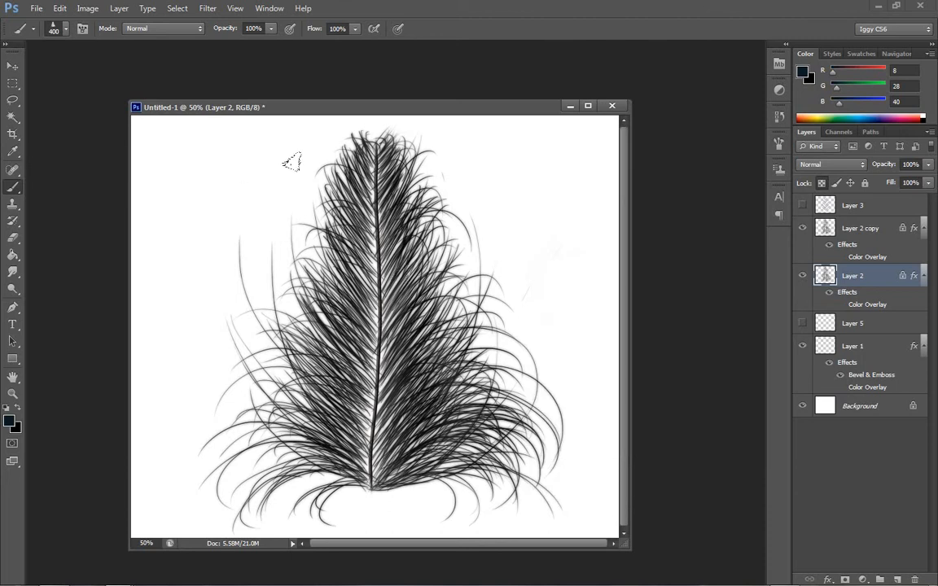
# - Create a new 1500 × 1300 pixel RGB document at 72 pixels/inch, filled with the background colour
pyautogui.click(37, 8)
pyautogui.click(37, 18)
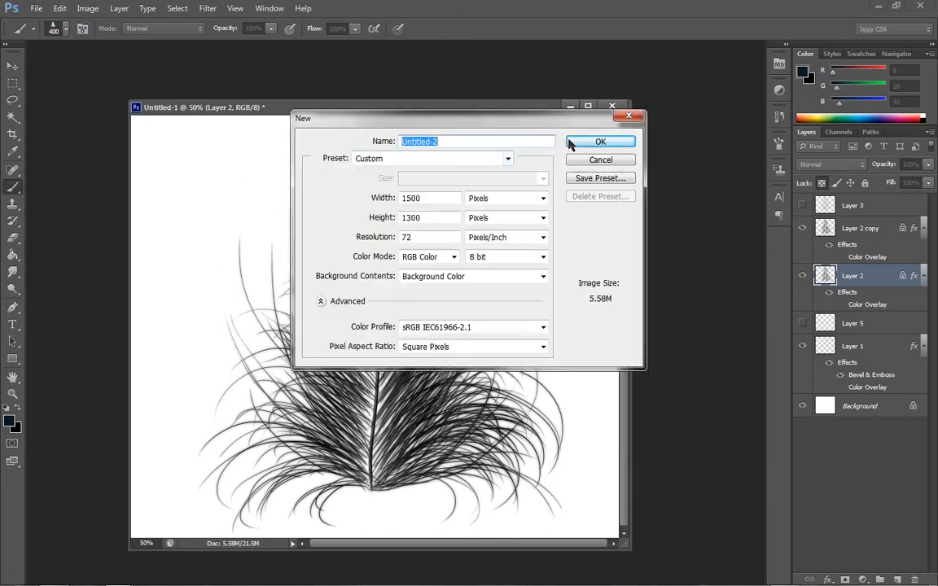
pyautogui.click(600, 141)
# - Undo a dark test stroke on the black canvas and set the Brush tool's foreground colour to white (ffffff)
pyautogui.moveTo(247, 199)
pyautogui.mouseDown()
pyautogui.moveTo(214, 303)
pyautogui.moveTo(499, 336)
pyautogui.moveTo(441, 197)
pyautogui.mouseUp()
pyautogui.hotkey('ctrl', 'z')
pyautogui.click(802, 72)
pyautogui.click(494, 335)
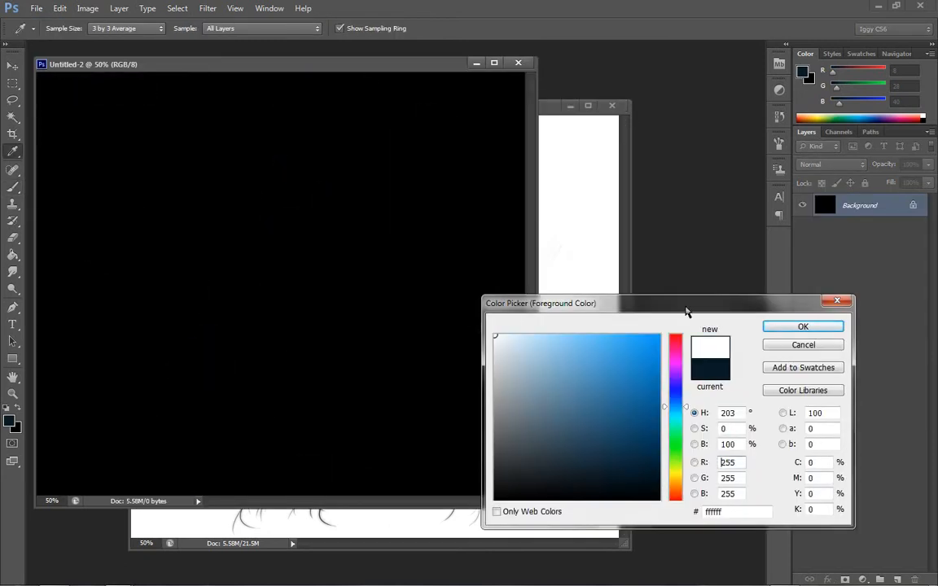
pyautogui.click(774, 329)
pyautogui.press('b')
# - Try the white feather brush at size 400 with a scattered stroke and a stamp, and undo the marks
pyautogui.moveTo(220, 129)
pyautogui.mouseDown()
pyautogui.moveTo(267, 152)
pyautogui.moveTo(145, 269)
pyautogui.moveTo(285, 303)
pyautogui.mouseUp()
pyautogui.click(356, 114)
pyautogui.hotkey('ctrl', 'z')
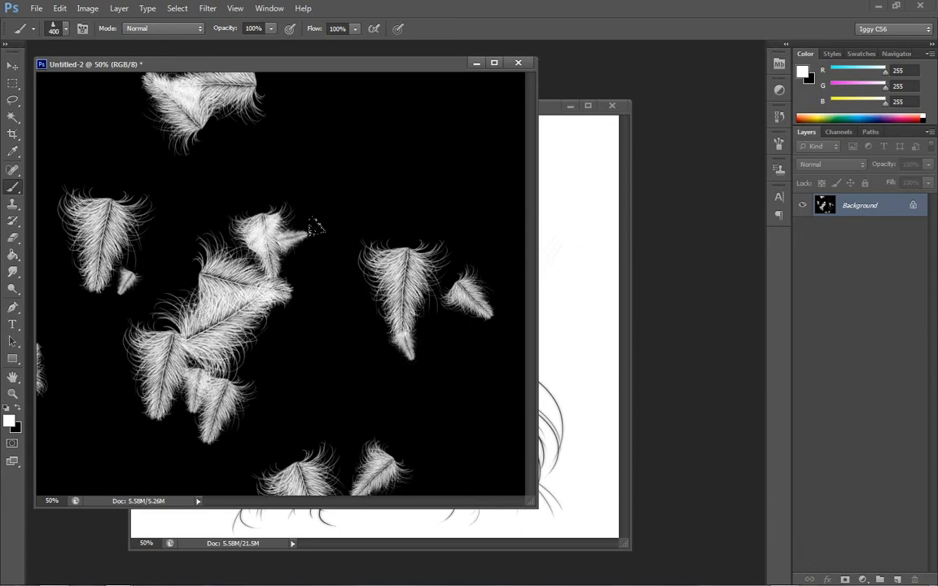
pyautogui.hotkey('ctrl', 'alt', 'z')
# - Reduce the feather brush size to 80, try a diagonal stroke, and undo back to an empty black canvas
pyautogui.press('[')
pyautogui.press('[')
pyautogui.press('[')
pyautogui.press('[')
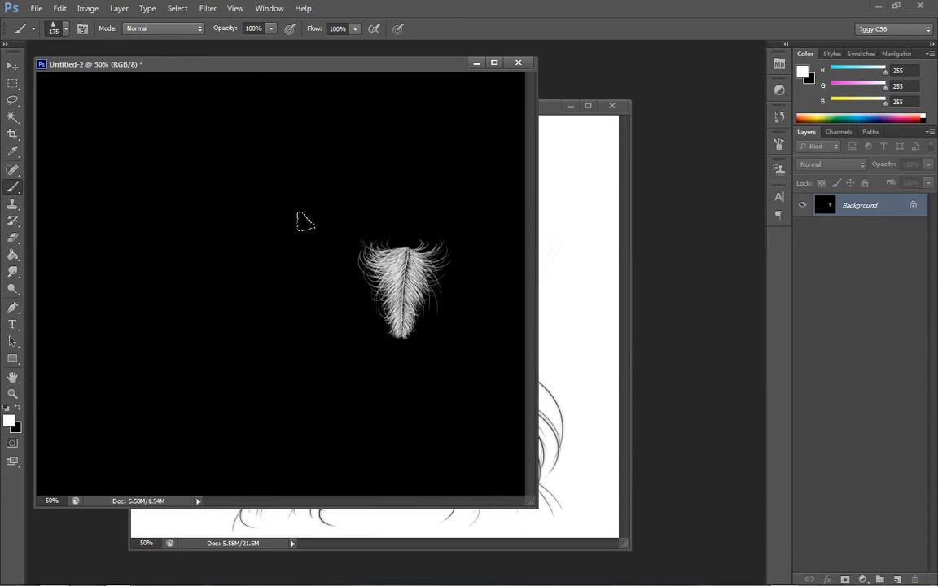
pyautogui.press('[')
pyautogui.press('[')
pyautogui.press('[')
pyautogui.press('[')
pyautogui.press('[')
pyautogui.moveTo(176, 140)
pyautogui.mouseDown()
pyautogui.moveTo(217, 161)
pyautogui.moveTo(214, 322)
pyautogui.moveTo(350, 342)
pyautogui.mouseUp()
pyautogui.hotkey('ctrl', 'alt', 'z')
pyautogui.hotkey('ctrl', 'alt', 'z')
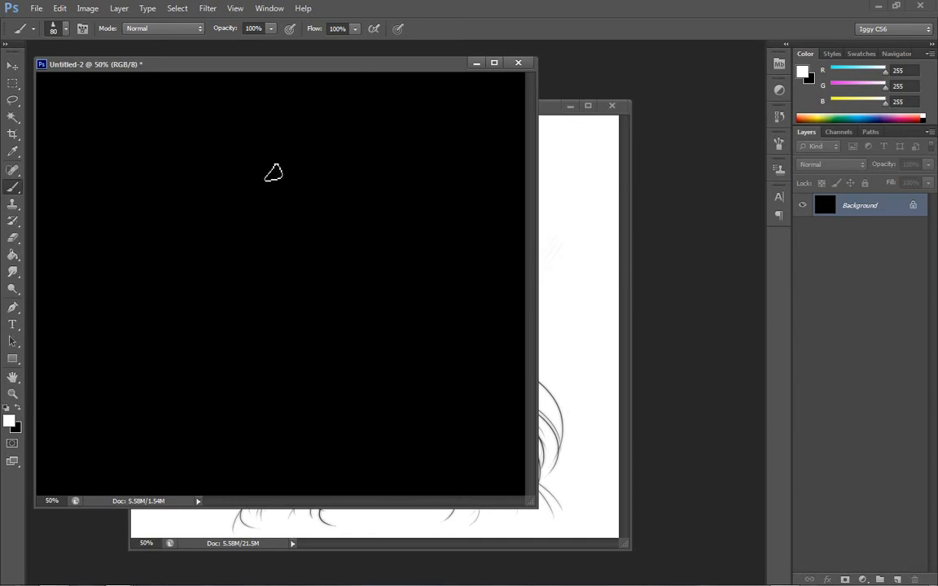
# - Try several scattered feather strokes at brush size 80 and undo them all
pyautogui.moveTo(273, 173)
pyautogui.mouseDown()
pyautogui.moveTo(345, 201)
pyautogui.moveTo(184, 383)
pyautogui.moveTo(425, 186)
pyautogui.mouseUp()
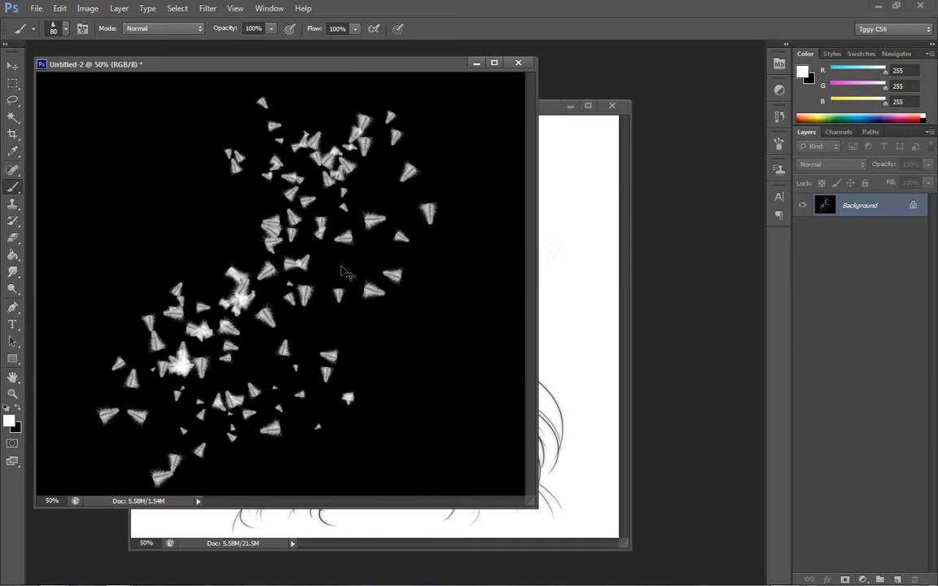
pyautogui.hotkey('ctrl', 'alt', 'z')
pyautogui.moveTo(165, 305)
pyautogui.mouseDown()
pyautogui.moveTo(224, 193)
pyautogui.moveTo(180, 364)
pyautogui.moveTo(285, 355)
pyautogui.mouseUp()
pyautogui.moveTo(358, 240)
pyautogui.mouseDown()
pyautogui.moveTo(429, 286)
pyautogui.moveTo(394, 252)
pyautogui.mouseUp()
pyautogui.hotkey('ctrl', 'alt', 'z')
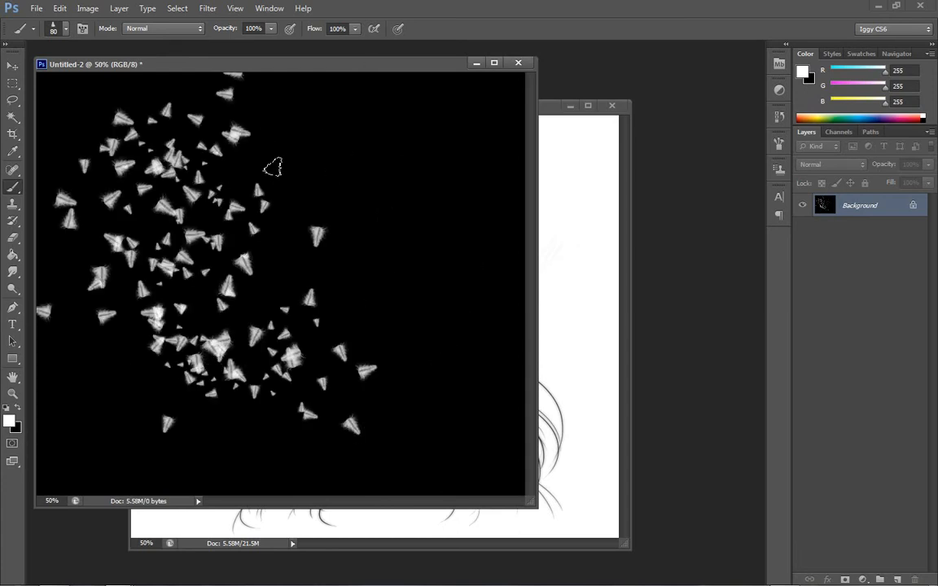
pyautogui.hotkey('ctrl', 'alt', 'z')
# - Reduce the feather brush size to 30 and paint curling trails of tiny white feathers across the canvas
pyautogui.press('[')
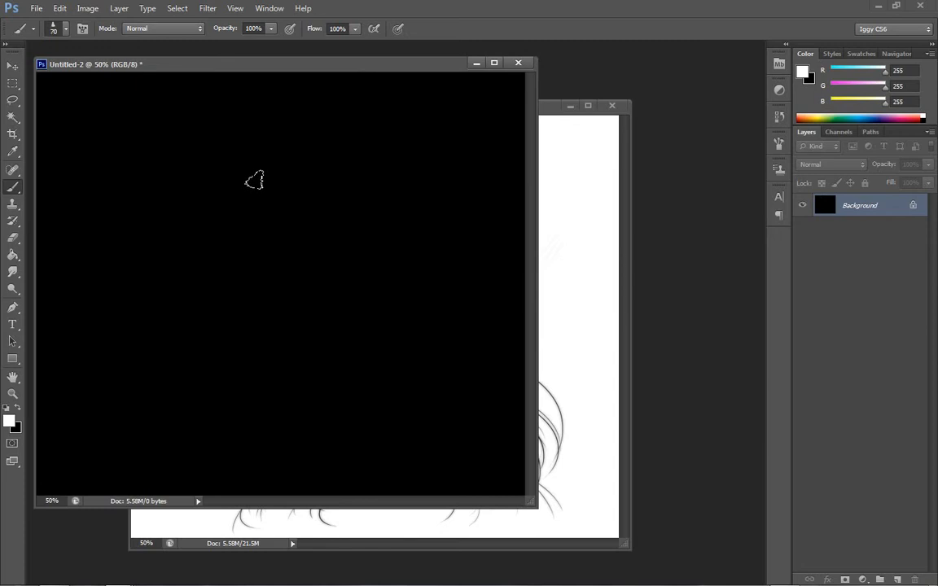
pyautogui.press('[')
pyautogui.press('[')
pyautogui.press('[')
pyautogui.press('[')
pyautogui.moveTo(139, 120)
pyautogui.mouseDown()
pyautogui.moveTo(194, 110)
pyautogui.moveTo(229, 132)
pyautogui.moveTo(224, 190)
pyautogui.moveTo(152, 256)
pyautogui.moveTo(133, 378)
pyautogui.moveTo(238, 421)
pyautogui.moveTo(395, 280)
pyautogui.moveTo(317, 285)
pyautogui.moveTo(423, 289)
pyautogui.mouseUp()
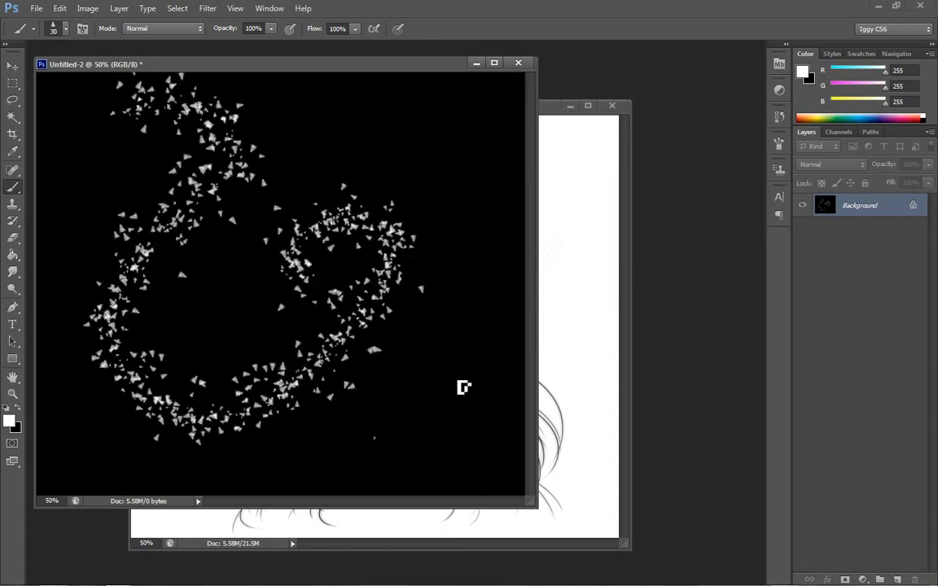
pyautogui.moveTo(463, 387); pyautogui.dragTo(321, 192)
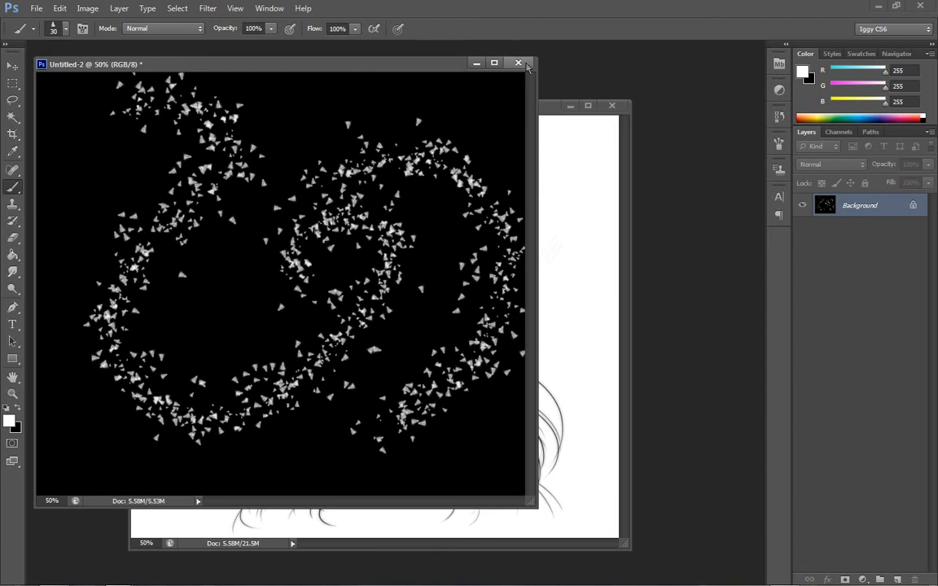
# - Close the Untitled-2 brush test document without saving it
pyautogui.click(520, 63)
pyautogui.click(448, 232)
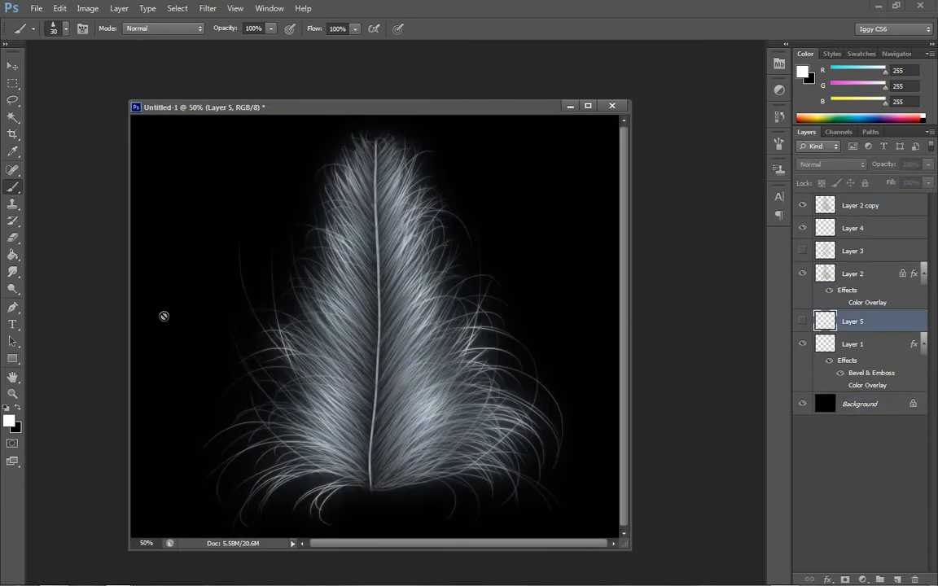
# - Save the feather document to the Desktop as Feathers.psd in Photoshop format with layers and Maximize Compatibility enabled
pyautogui.click(37, 8)
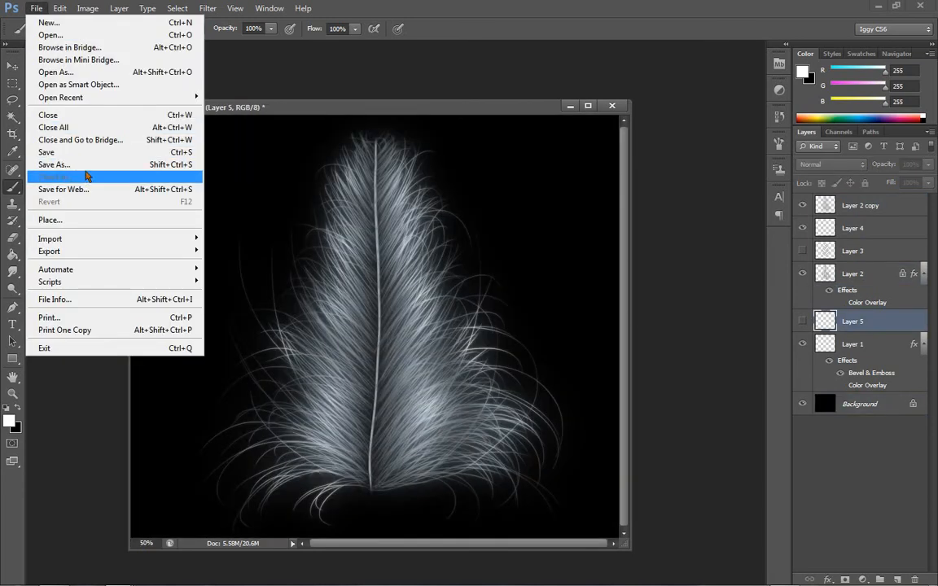
pyautogui.click(86, 165)
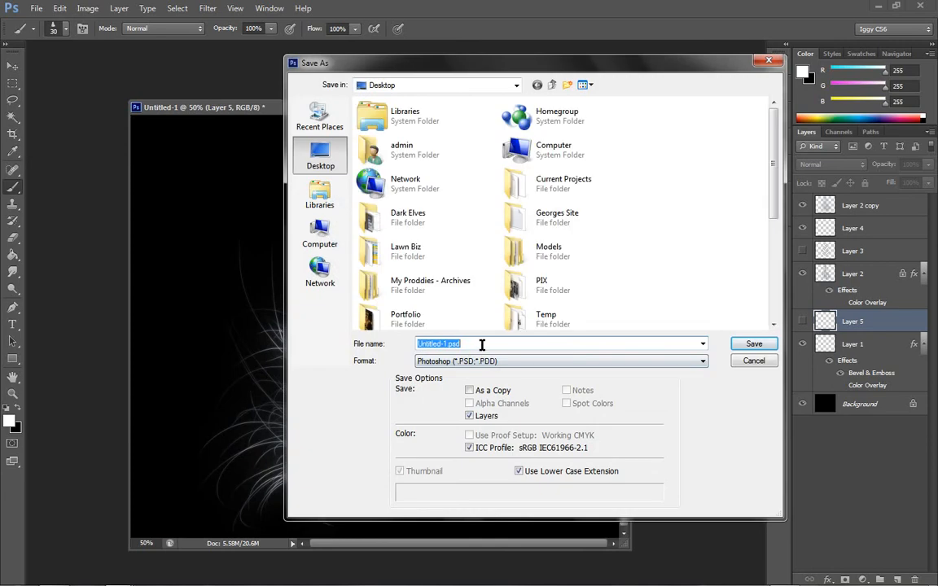
pyautogui.write('Feathe')
pyautogui.write('rs')
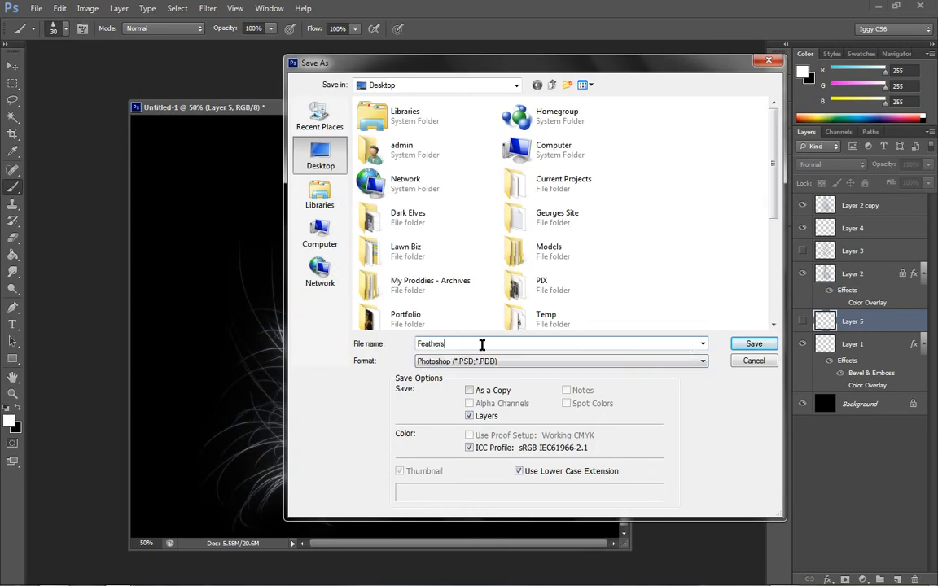
pyautogui.click(753, 344)
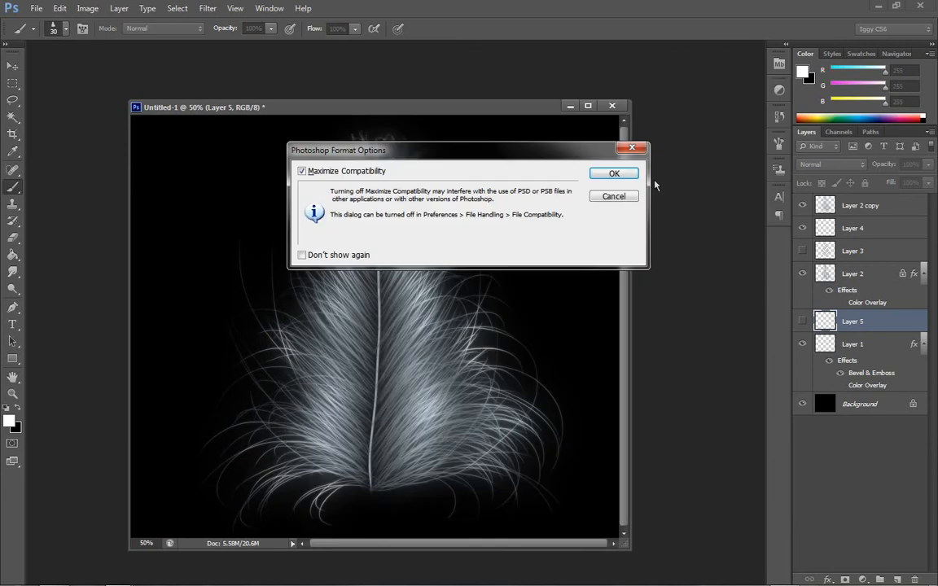
pyautogui.click(606, 175)
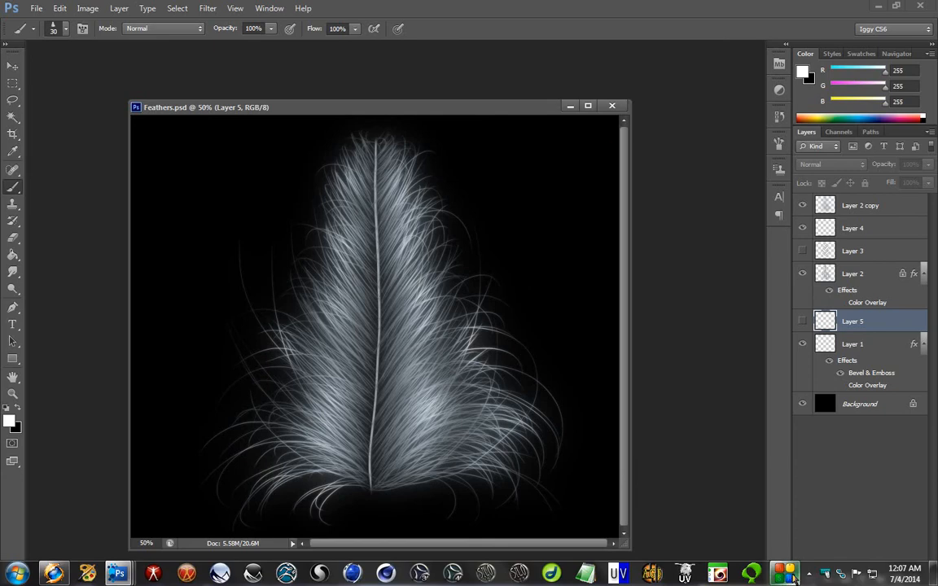
pyautogui.moveTo(786, 574)
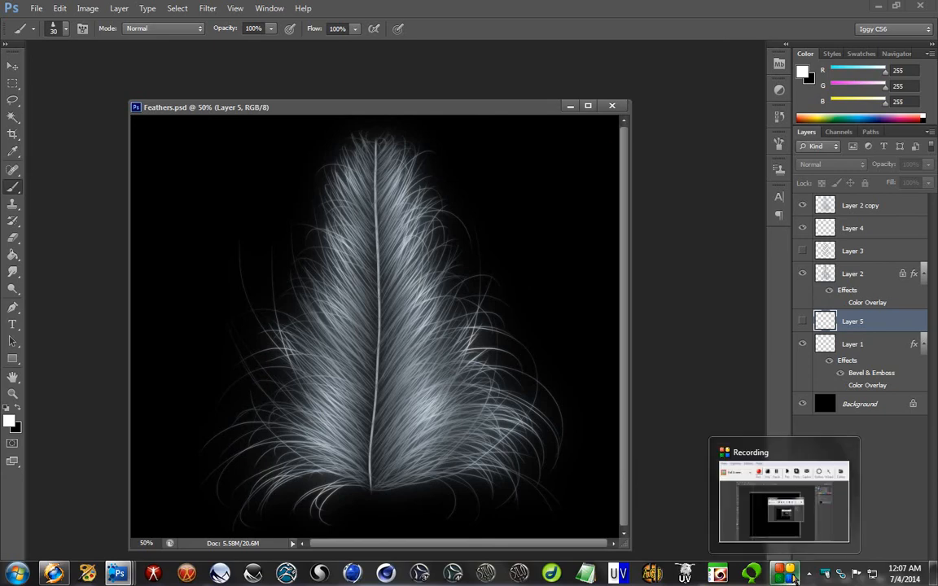